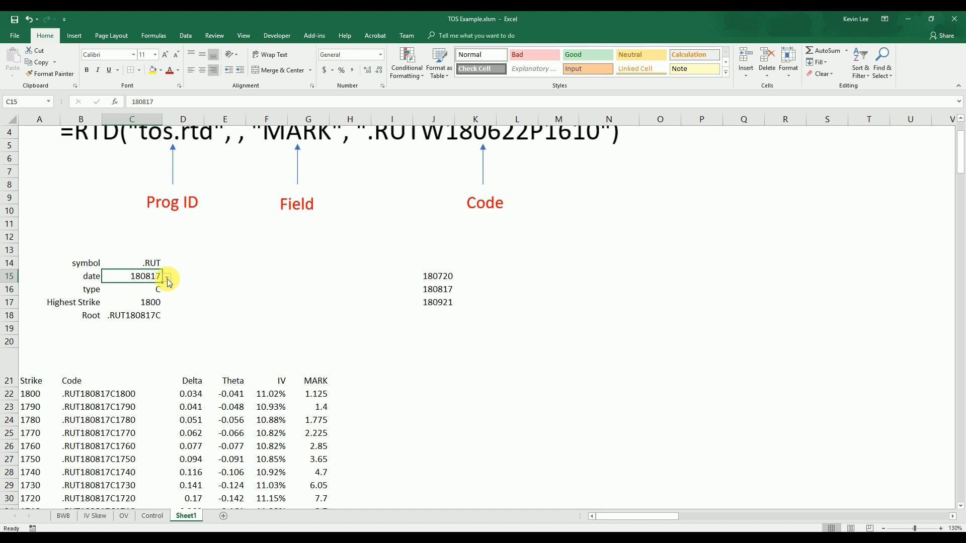
Examine the available expiry dates for cell C15 and the option chain table below the inputs
{"action": "left_click", "coordinate": [167, 278]}
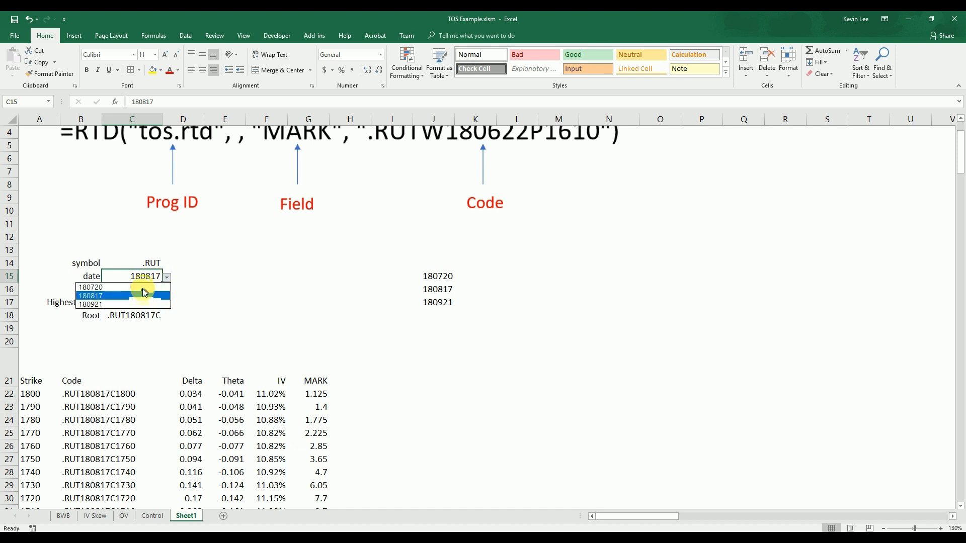
{"action": "left_click", "coordinate": [208, 322]}
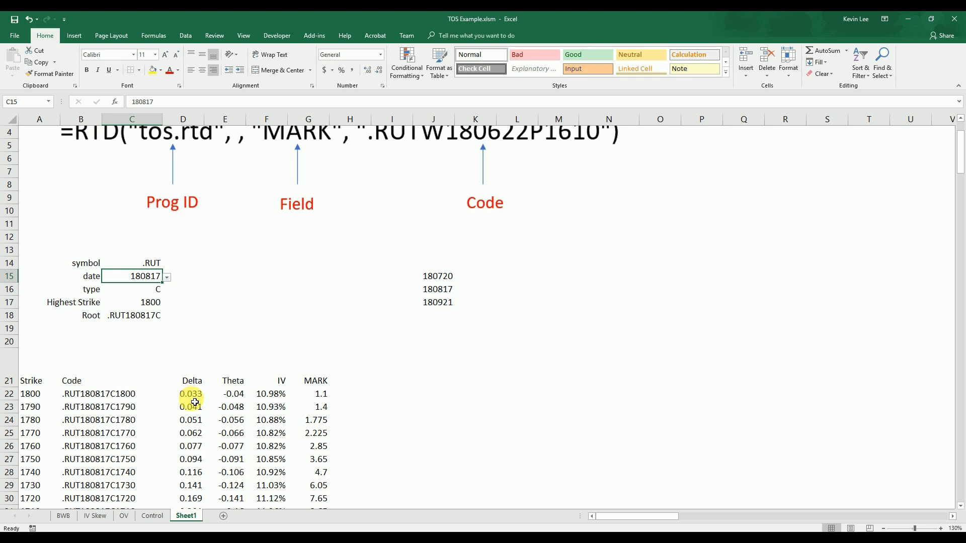
{"action": "scroll", "coordinate": [208, 421], "scroll_direction": "up", "scroll_amount": 1}
{"action": "scroll", "coordinate": [209, 421], "scroll_direction": "up", "scroll_amount": 3}
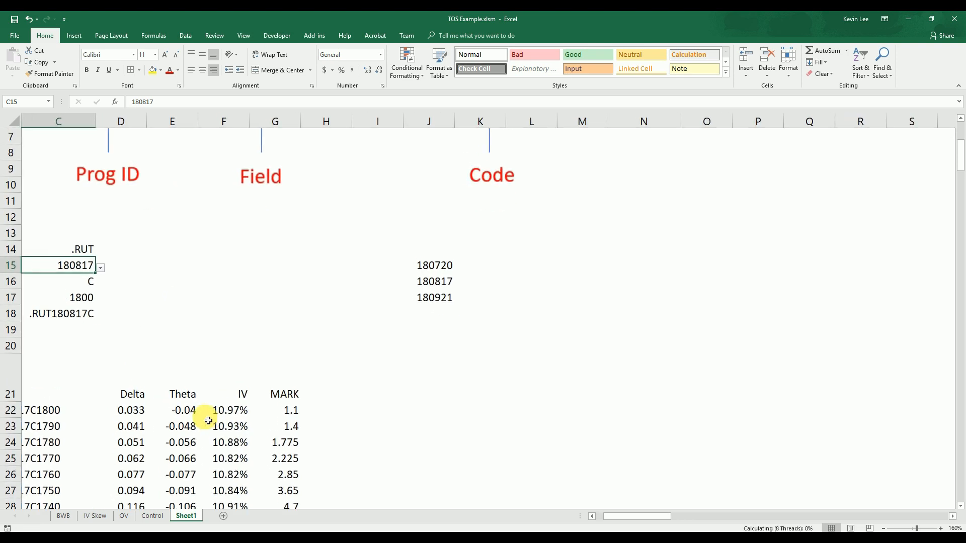
{"action": "left_click_drag", "start_coordinate": [622, 515], "coordinate": [614, 515]}
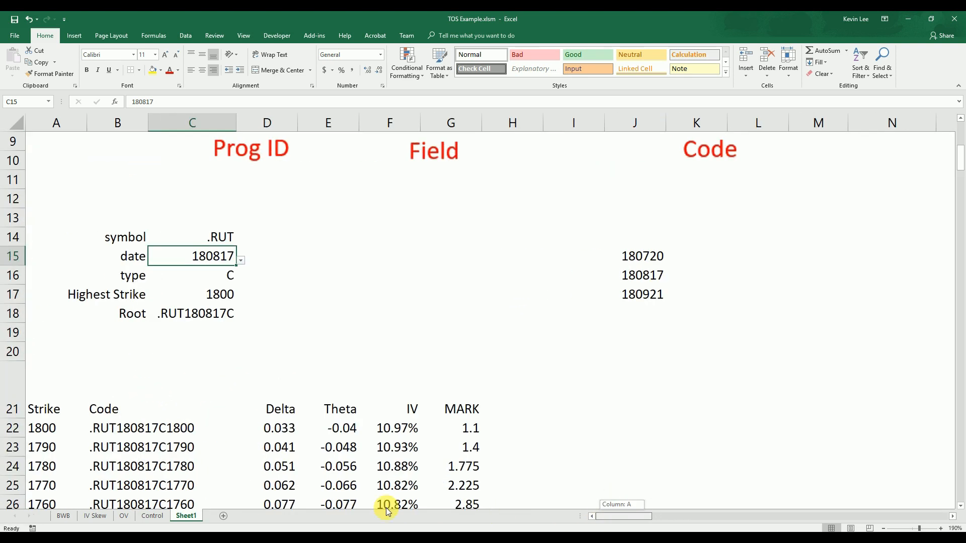
{"action": "scroll", "coordinate": [297, 417], "scroll_direction": "down", "scroll_amount": 4}
{"action": "scroll", "coordinate": [300, 420], "scroll_direction": "up", "scroll_amount": 2}
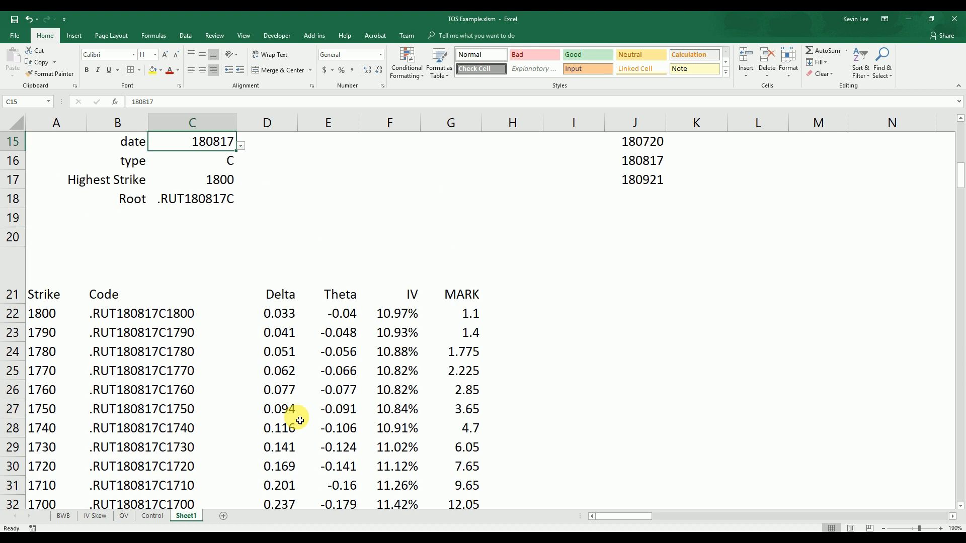
{"action": "scroll", "coordinate": [300, 420], "scroll_direction": "up", "scroll_amount": 1}
Replace the hard-coded "Delta" argument in D22's RTD formula with the row-locked header reference D$21
{"action": "left_click", "coordinate": [230, 329]}
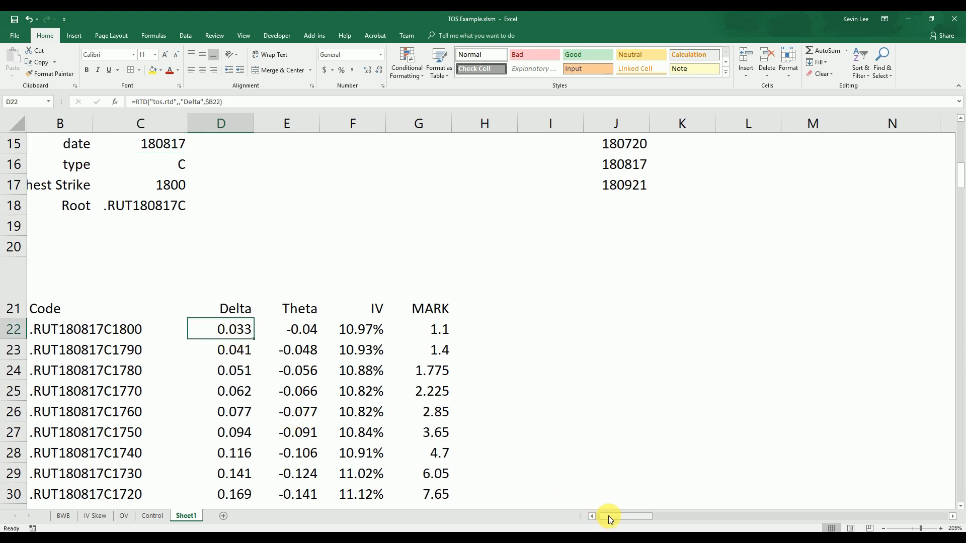
{"action": "left_click", "coordinate": [592, 516]}
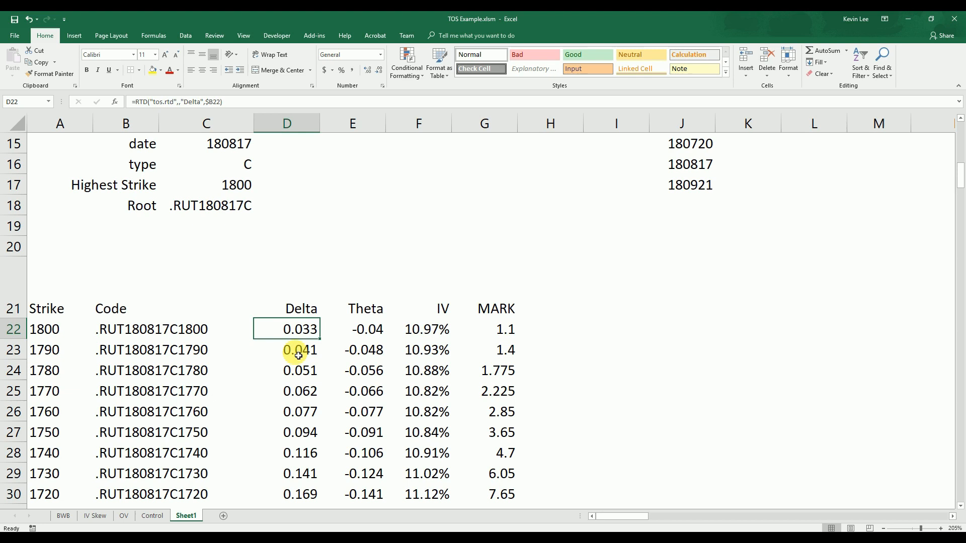
{"action": "double_click", "coordinate": [300, 329]}
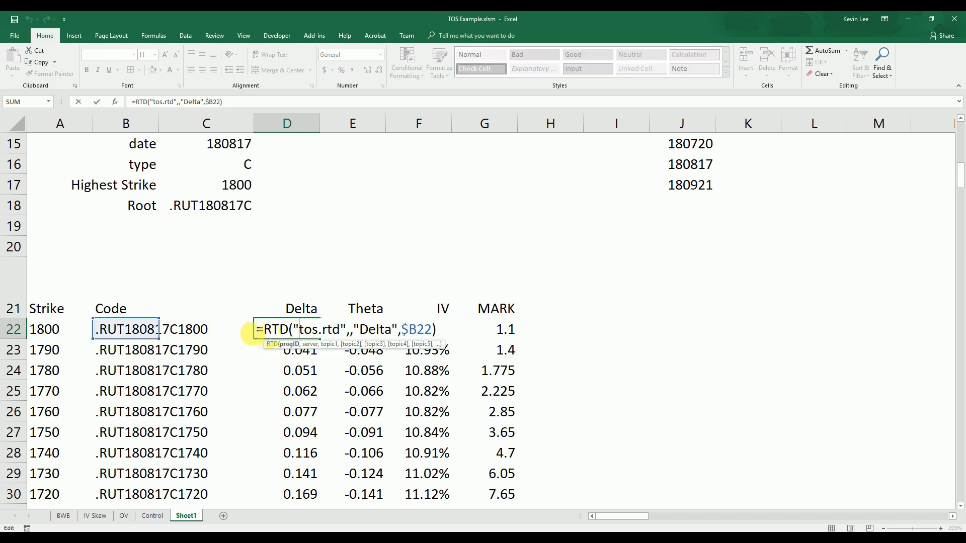
{"action": "left_click_drag", "start_coordinate": [353, 329], "coordinate": [398, 330]}
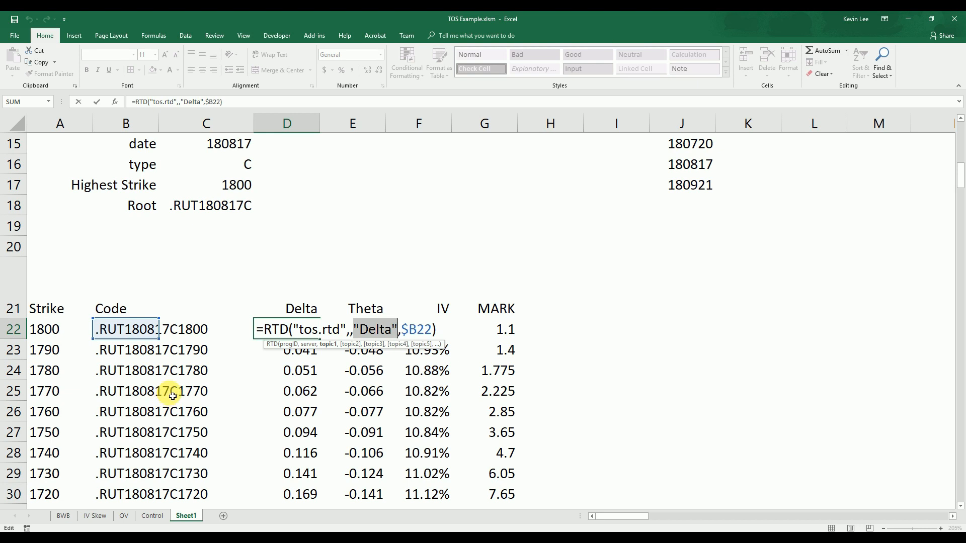
{"action": "left_click", "coordinate": [307, 313]}
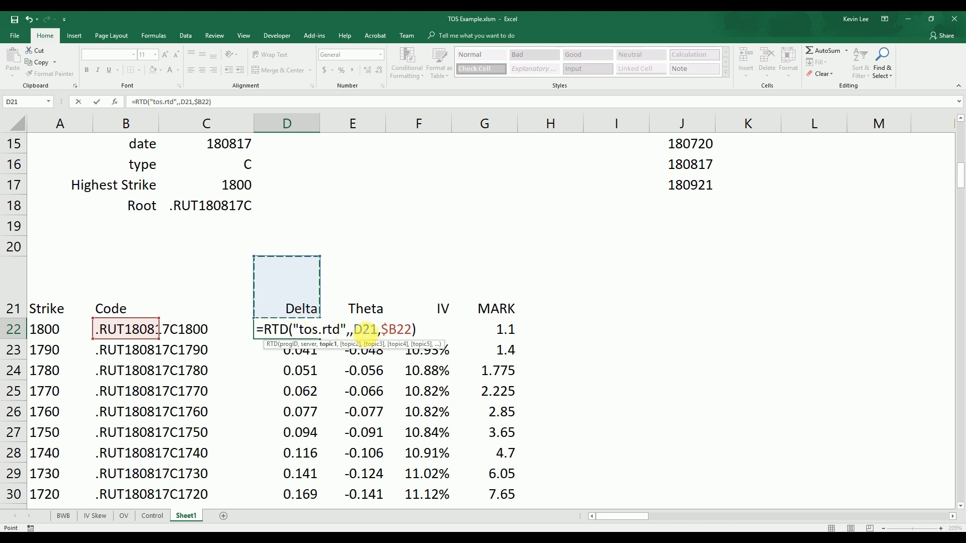
{"action": "left_click", "coordinate": [367, 329]}
{"action": "type", "text": "$"}
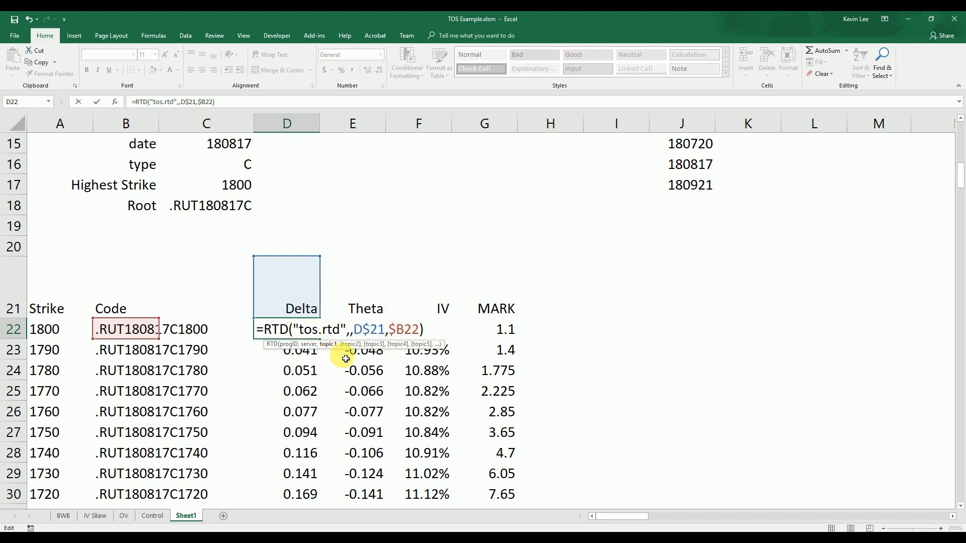
{"action": "key", "text": "Return"}
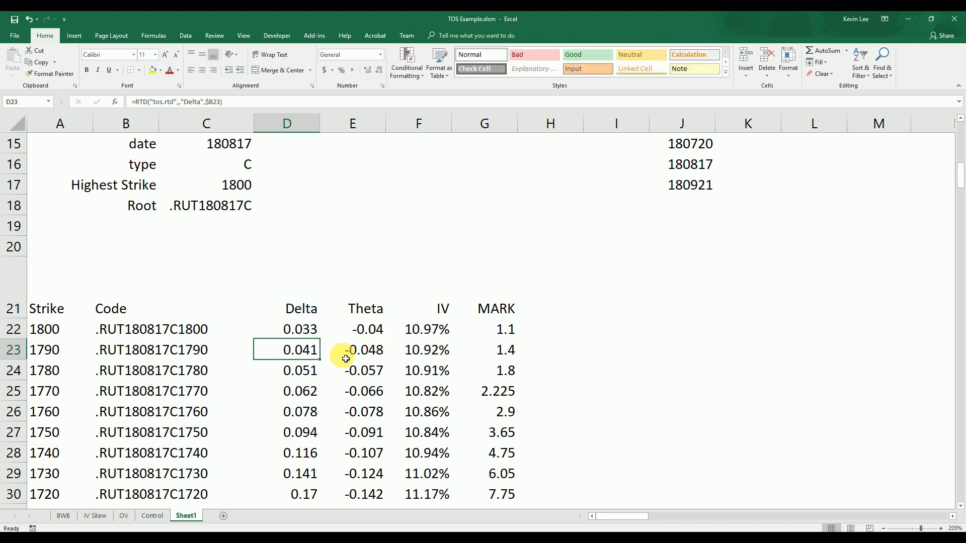
Fill the D22 formula down the Delta column and check the copied formulas beneath it
{"action": "left_click", "coordinate": [312, 333]}
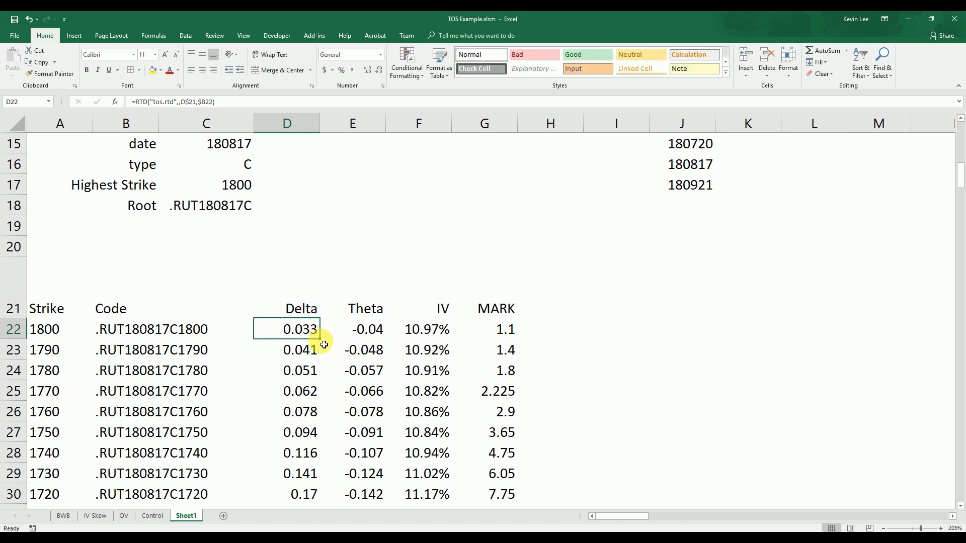
{"action": "double_click", "coordinate": [325, 343]}
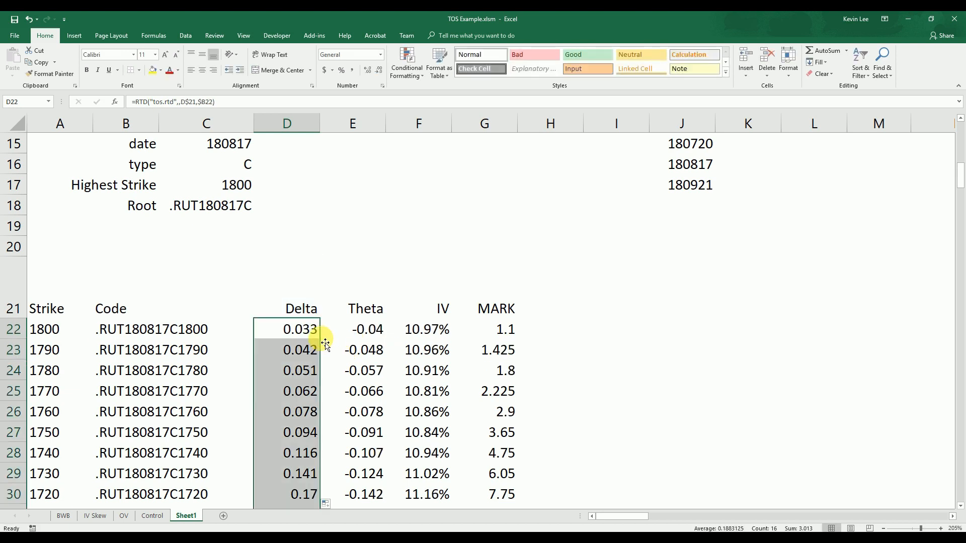
{"action": "left_click", "coordinate": [295, 352]}
{"action": "left_click", "coordinate": [299, 375]}
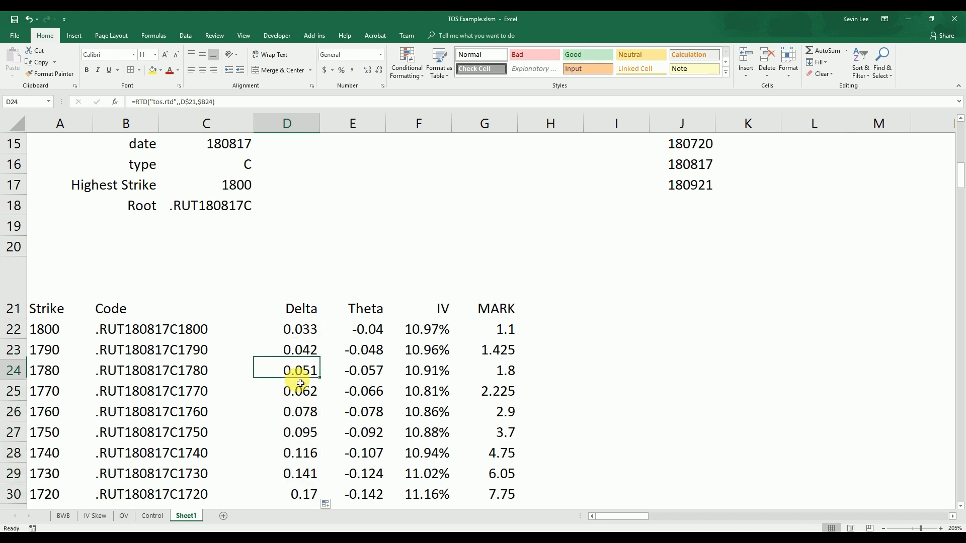
{"action": "left_click", "coordinate": [301, 343]}
Change the column header in D21 to Gamma
{"action": "left_click", "coordinate": [302, 307]}
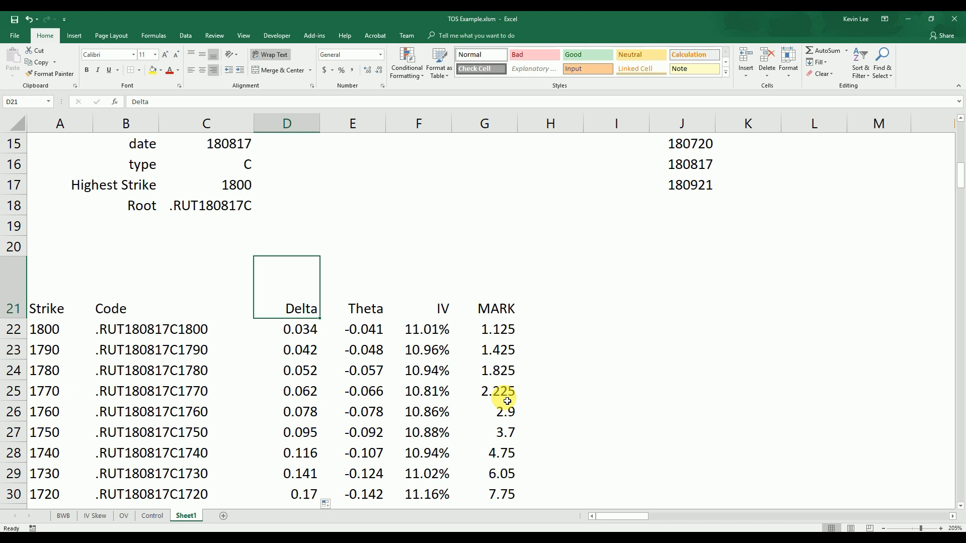
{"action": "type", "text": "Gamma"}
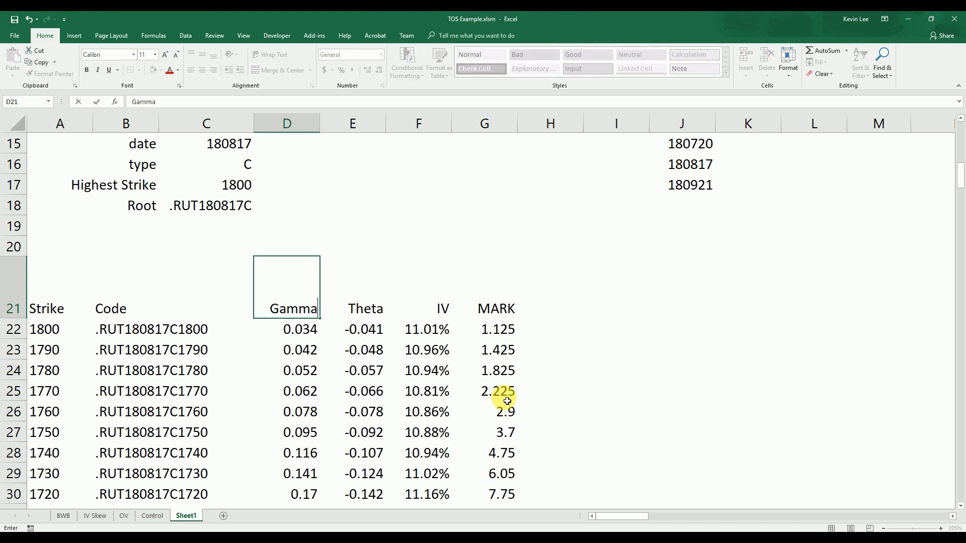
{"action": "key", "text": "Return"}
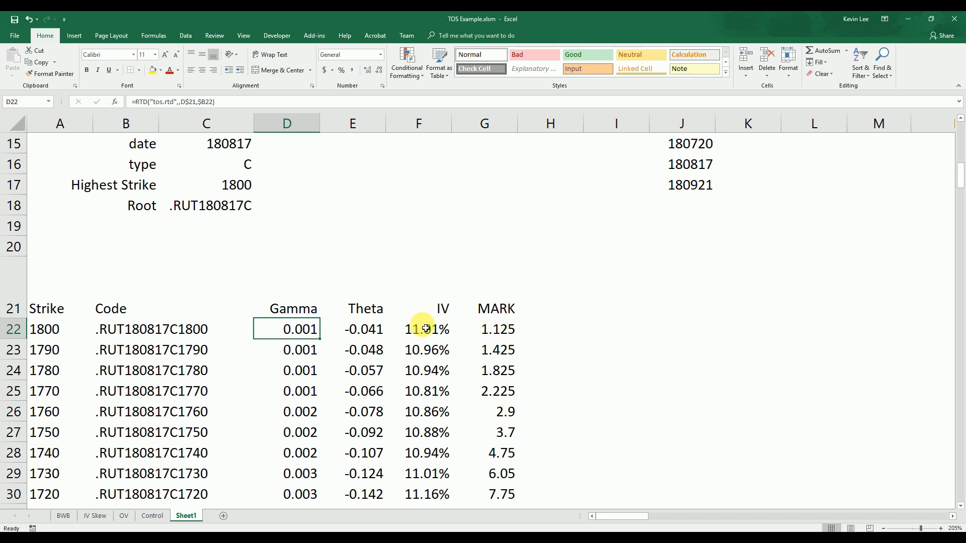
Change the column header in D21 to Mark
{"action": "left_click", "coordinate": [306, 308]}
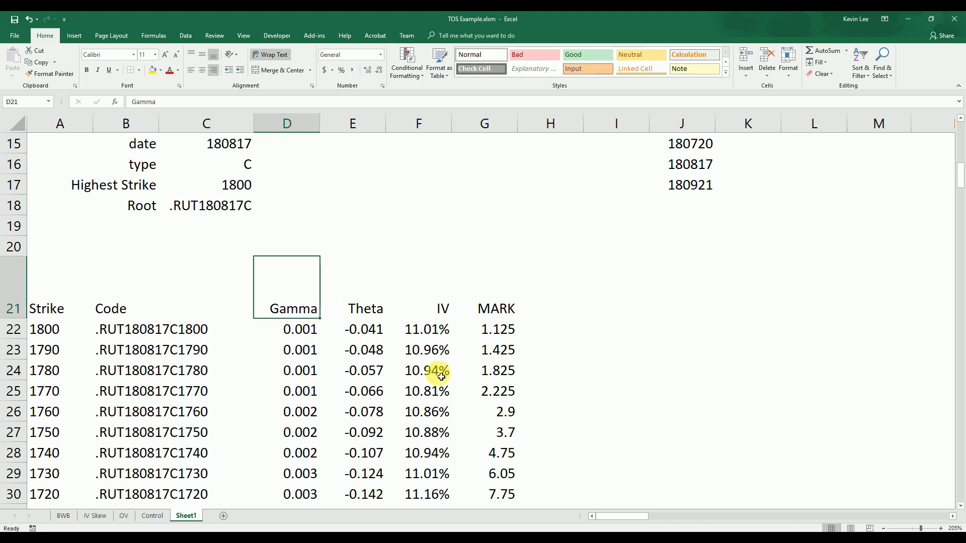
{"action": "type", "text": "Mark"}
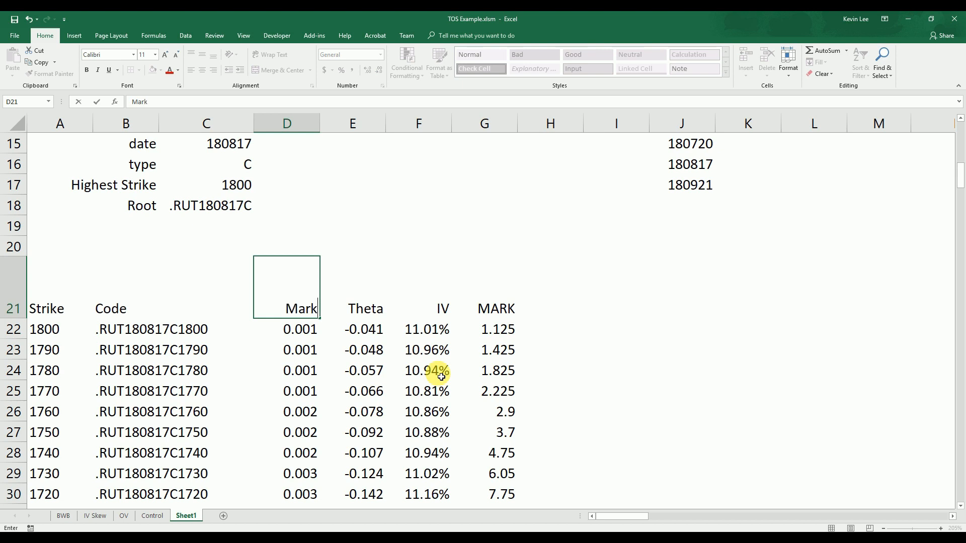
{"action": "key", "text": "Return"}
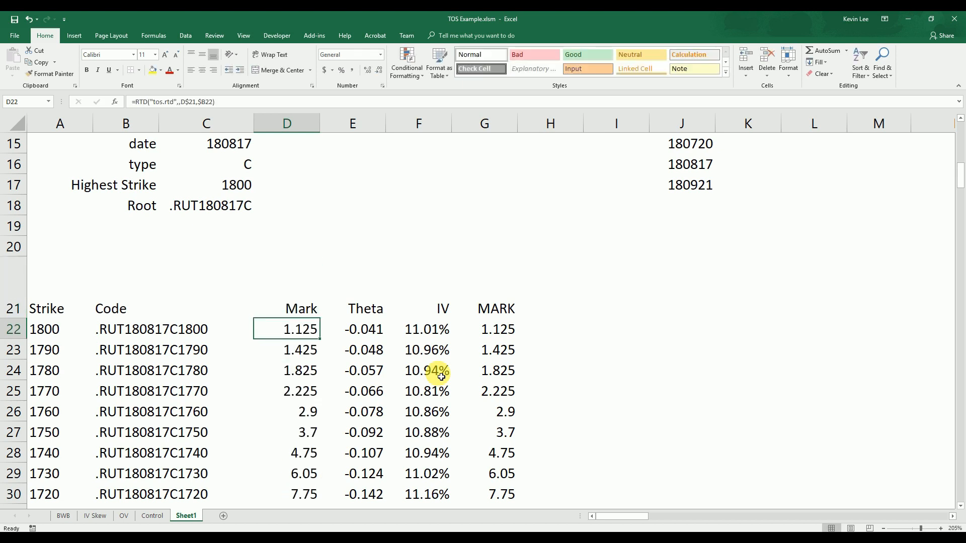
{"action": "key", "text": "Up"}
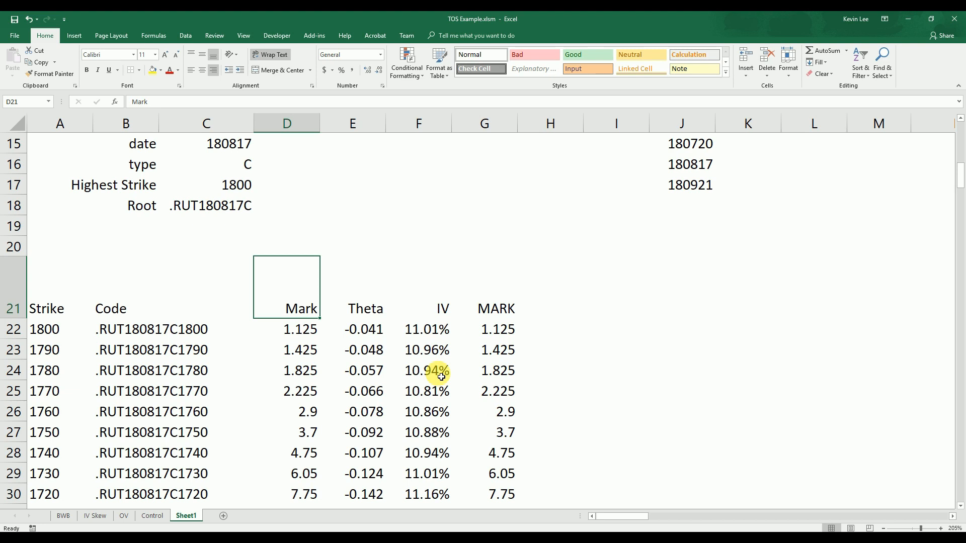
Fill the D22 formula across to column G and down to row 37
{"action": "left_click", "coordinate": [314, 330]}
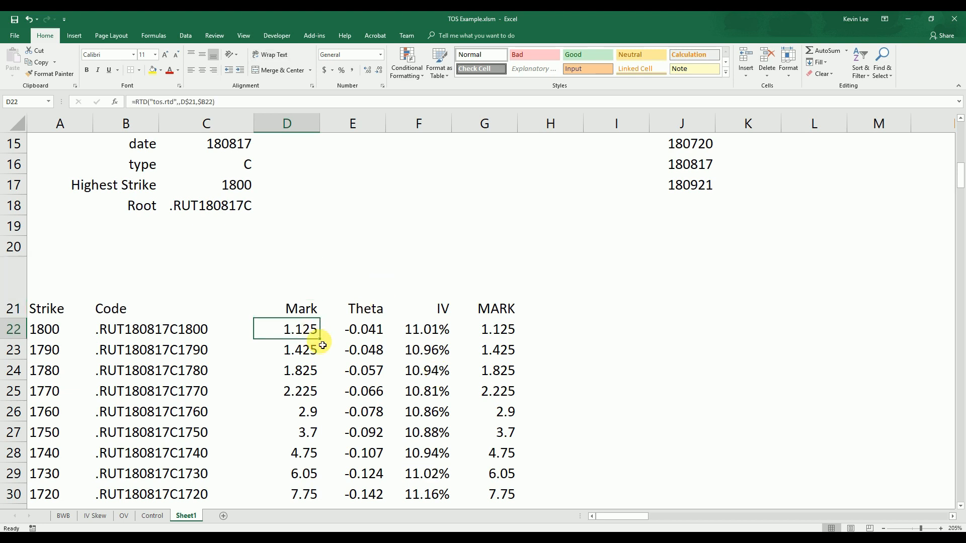
{"action": "mouse_move", "coordinate": [324, 343]}
{"action": "left_mouse_down"}
{"action": "mouse_move", "coordinate": [498, 341]}
{"action": "mouse_move", "coordinate": [519, 394]}
{"action": "mouse_move", "coordinate": [523, 503]}
{"action": "mouse_move", "coordinate": [515, 455]}
{"action": "left_mouse_up"}
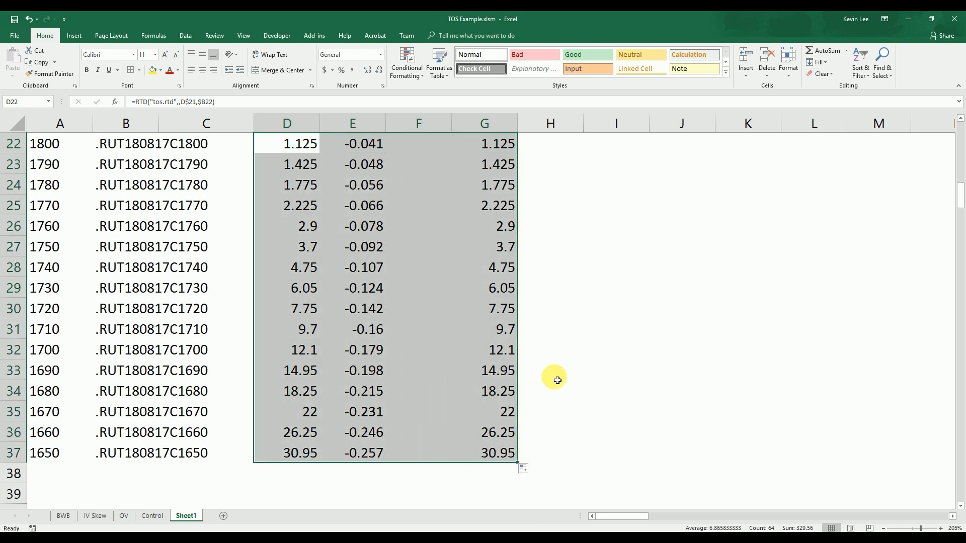
{"action": "scroll", "coordinate": [557, 380], "scroll_direction": "up", "scroll_amount": 3}
Rename the IV header in F21 to the RTD field name IMPL_VOL
{"action": "left_click", "coordinate": [438, 347]}
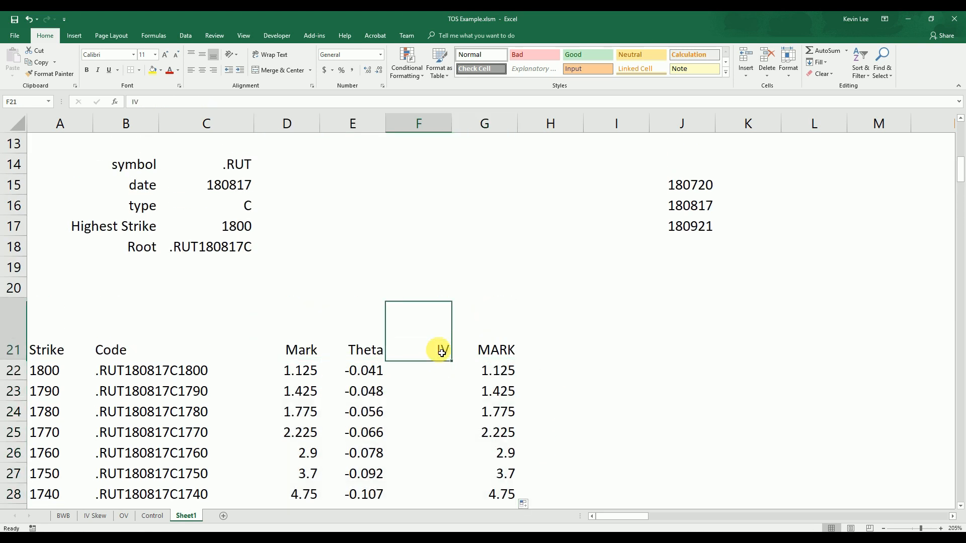
{"action": "left_click", "coordinate": [151, 102]}
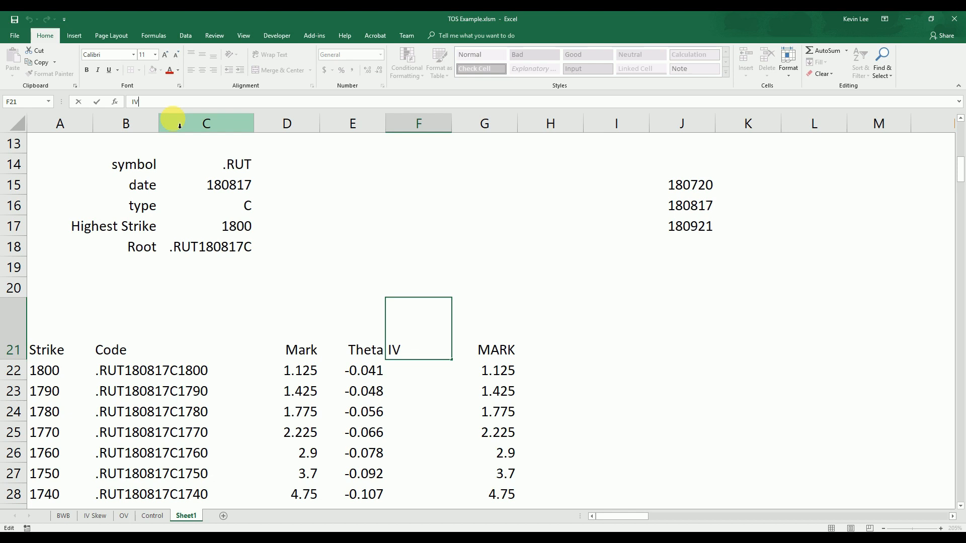
{"action": "type", "text": "MPL_VOL"}
{"action": "key", "text": "Return"}
{"action": "key", "text": "Up"}
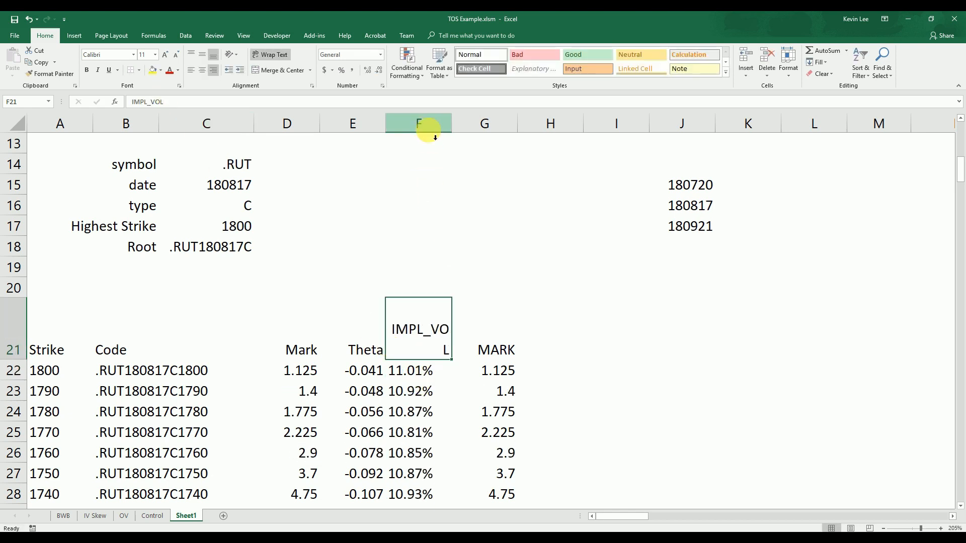
Right-align all of column F
{"action": "left_click", "coordinate": [425, 126]}
{"action": "left_click", "coordinate": [215, 72]}
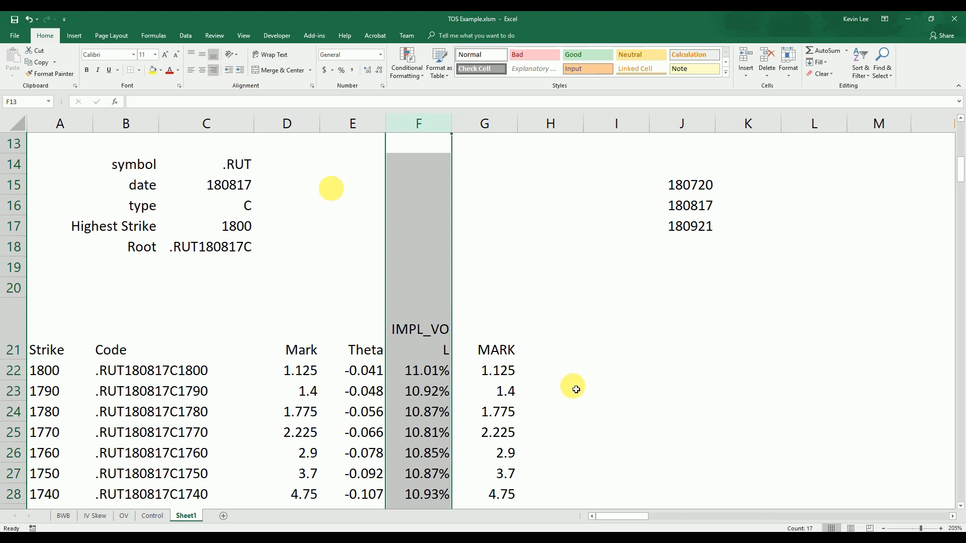
{"action": "left_click", "coordinate": [549, 397]}
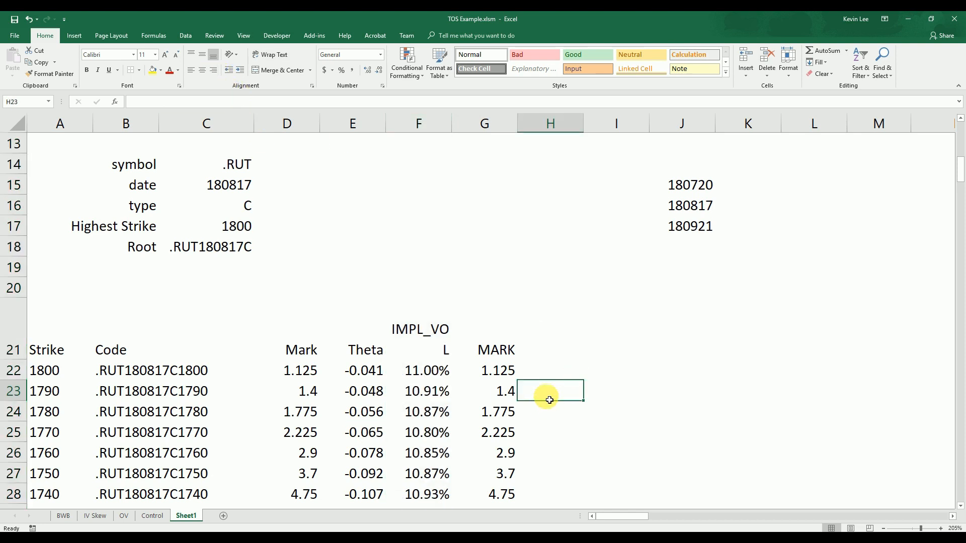
Copy the prepared field headers MARK through PROB_OTM in row 21 and paste them starting at D21
{"action": "left_click_drag", "start_coordinate": [617, 516], "coordinate": [718, 520]}
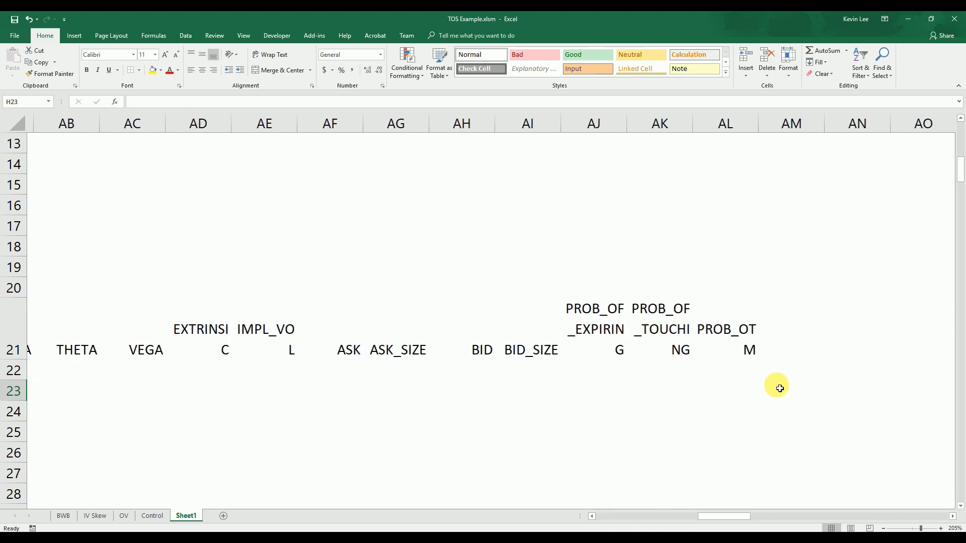
{"action": "left_click", "coordinate": [673, 347]}
{"action": "left_click_drag", "start_coordinate": [673, 347], "coordinate": [323, 347]}
{"action": "key", "text": "ctrl+c"}
{"action": "left_click_drag", "start_coordinate": [716, 519], "coordinate": [427, 519]}
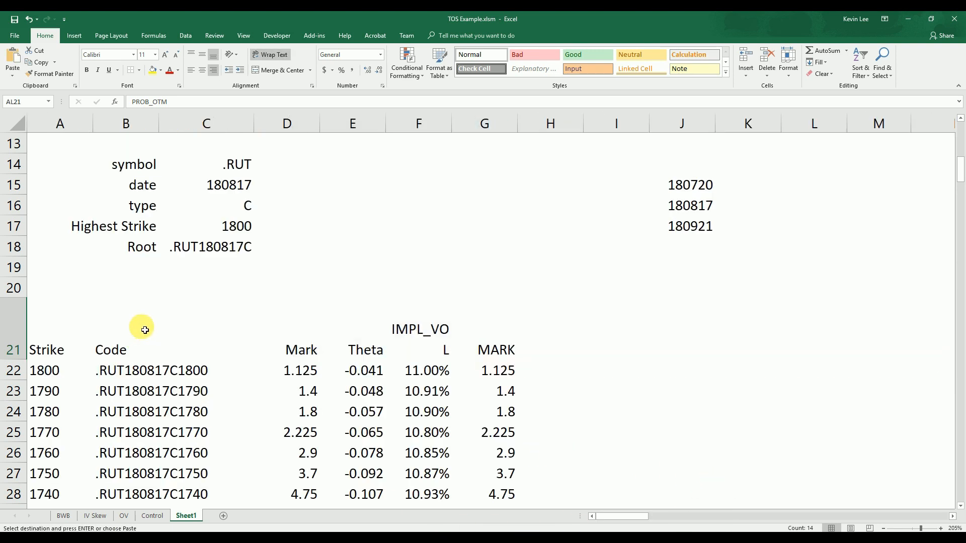
{"action": "left_click", "coordinate": [302, 352]}
{"action": "key", "text": "ctrl+v"}
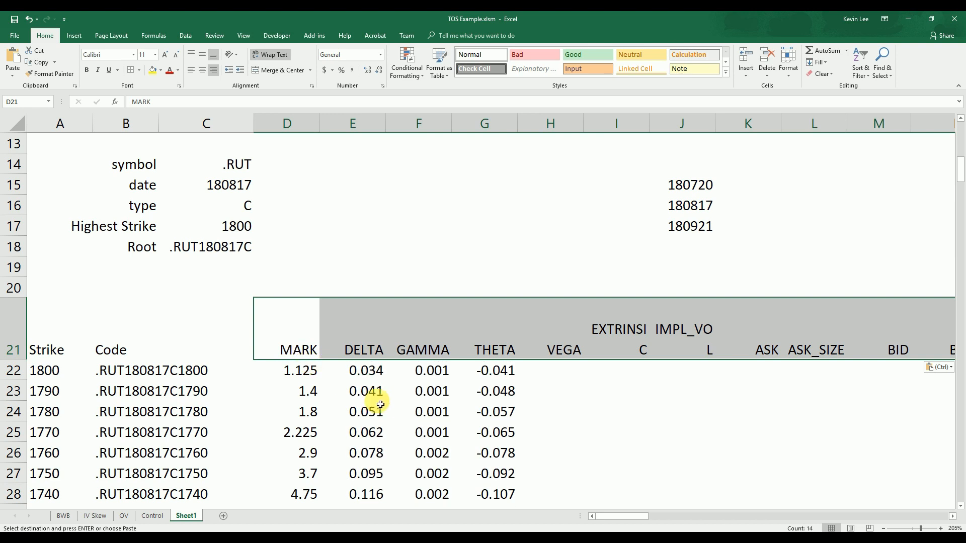
Fill the D22 formula across to column Q and down to row 37 under the new headers
{"action": "left_click", "coordinate": [317, 373]}
{"action": "left_click_drag", "start_coordinate": [318, 373], "coordinate": [783, 388]}
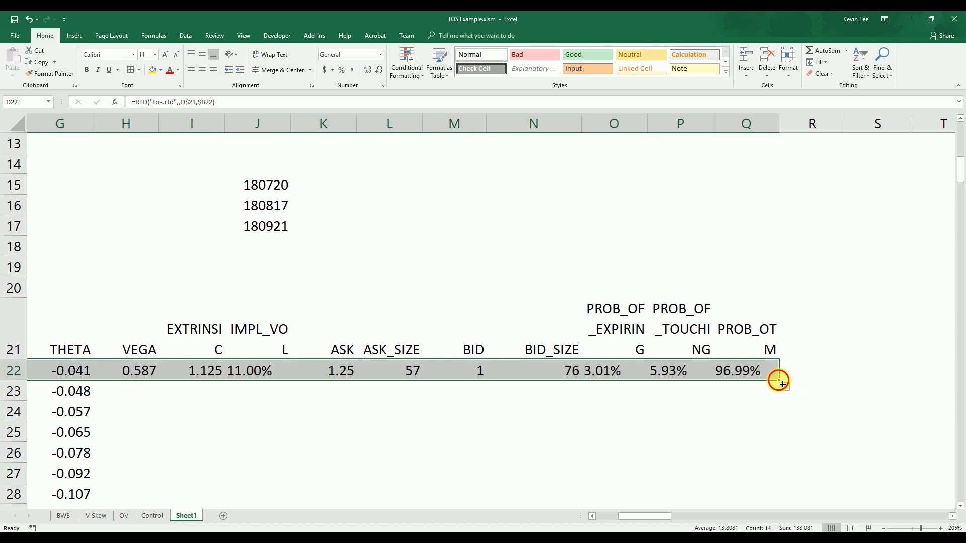
{"action": "left_click_drag", "start_coordinate": [783, 383], "coordinate": [786, 460]}
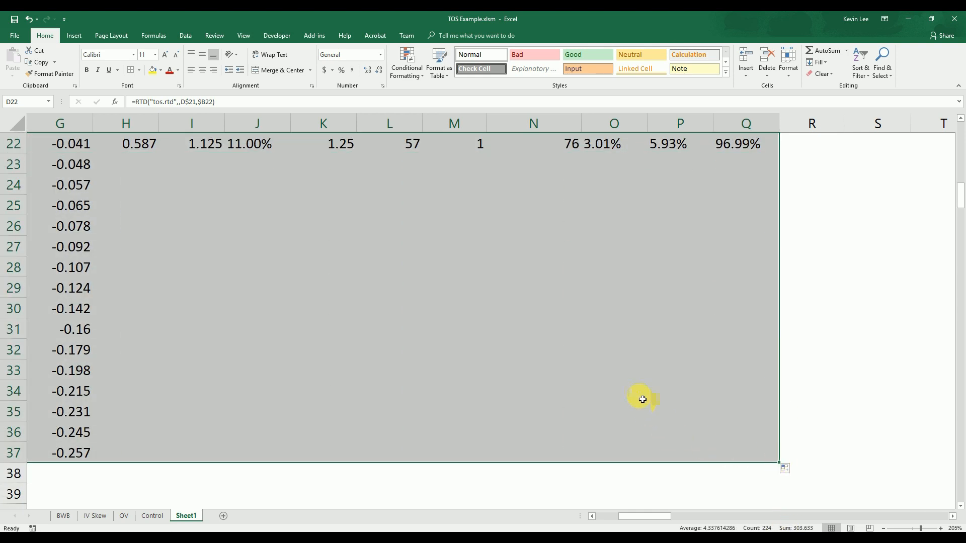
{"action": "left_click", "coordinate": [654, 490]}
{"action": "scroll", "coordinate": [652, 455], "scroll_direction": "down", "scroll_amount": 3, "text": "ctrl"}
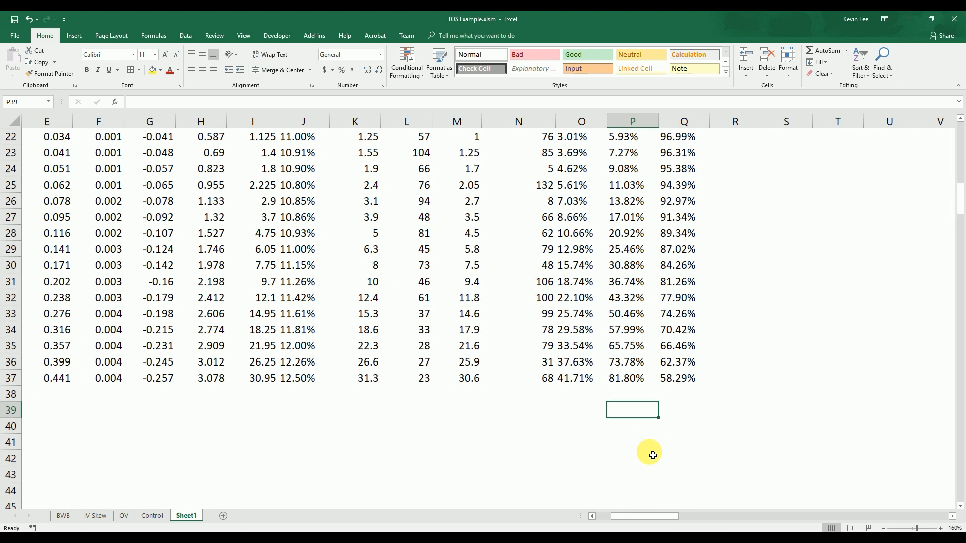
Set the date in C15 to 180921 from its dropdown choices
{"action": "scroll", "coordinate": [652, 455], "scroll_direction": "down", "scroll_amount": 2, "text": "ctrl"}
{"action": "left_click_drag", "start_coordinate": [647, 518], "coordinate": [614, 519]}
{"action": "scroll", "coordinate": [597, 454], "scroll_direction": "up", "scroll_amount": 2}
{"action": "left_click", "coordinate": [585, 463]}
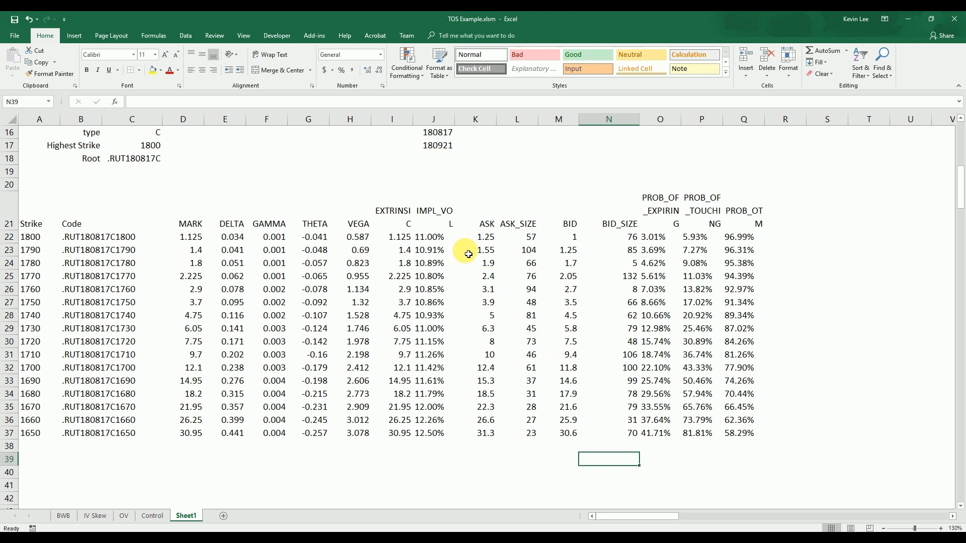
{"action": "scroll", "coordinate": [201, 247], "scroll_direction": "up", "scroll_amount": 1}
{"action": "left_click", "coordinate": [150, 159]}
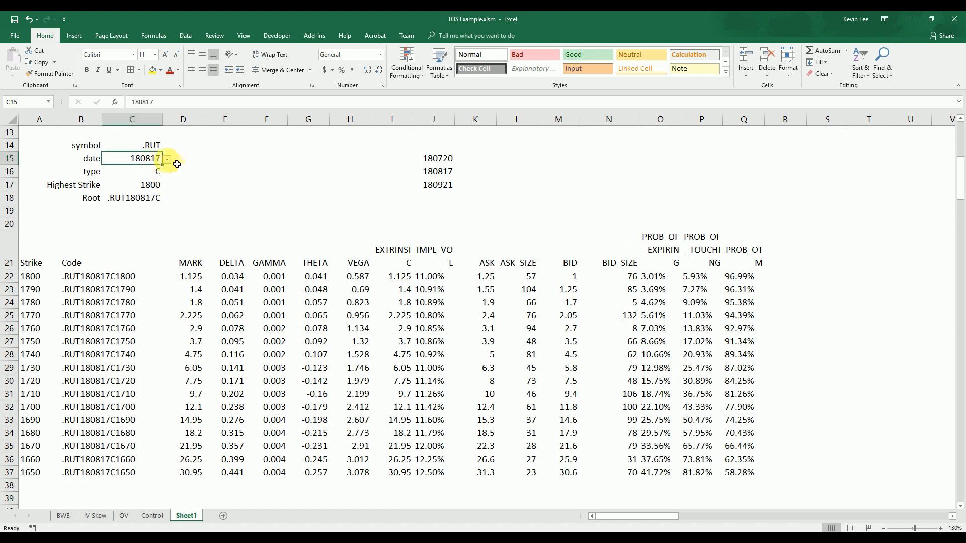
{"action": "left_click", "coordinate": [167, 160]}
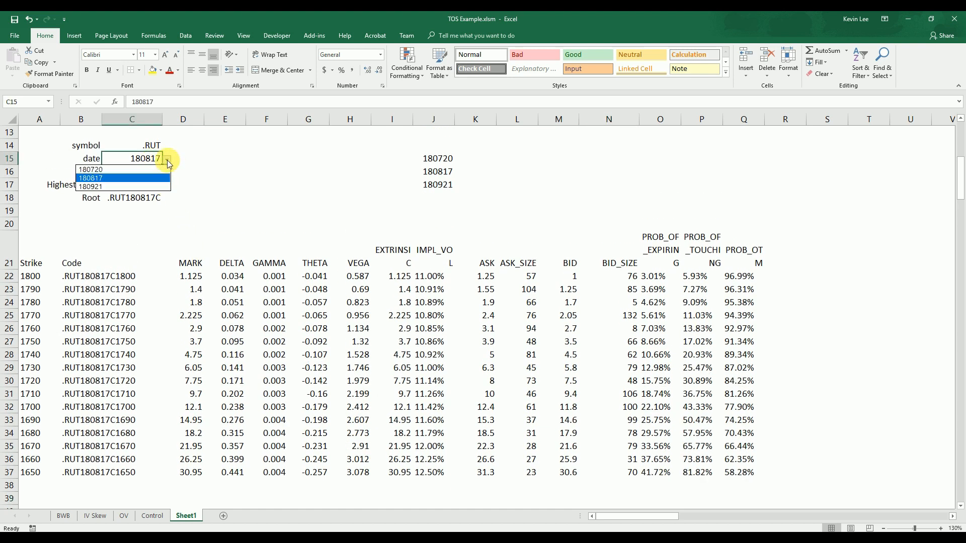
{"action": "left_click", "coordinate": [130, 186]}
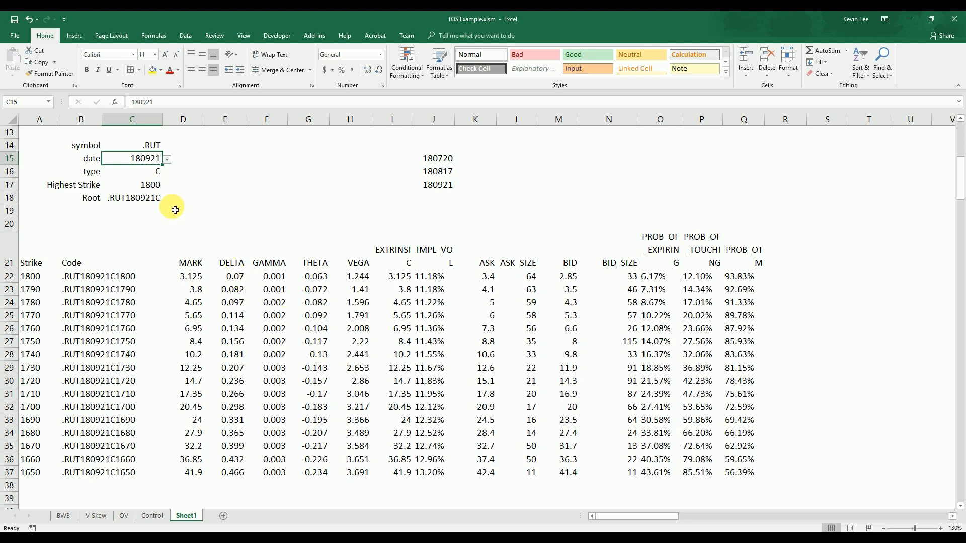
Change the option type in C16 to P
{"action": "left_click", "coordinate": [148, 175]}
{"action": "left_click", "coordinate": [167, 173]}
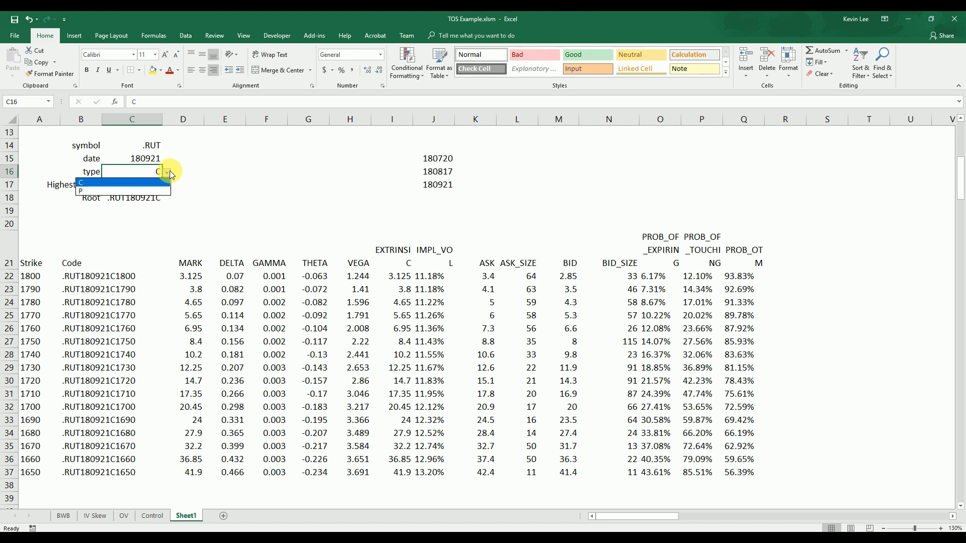
{"action": "left_click", "coordinate": [148, 191]}
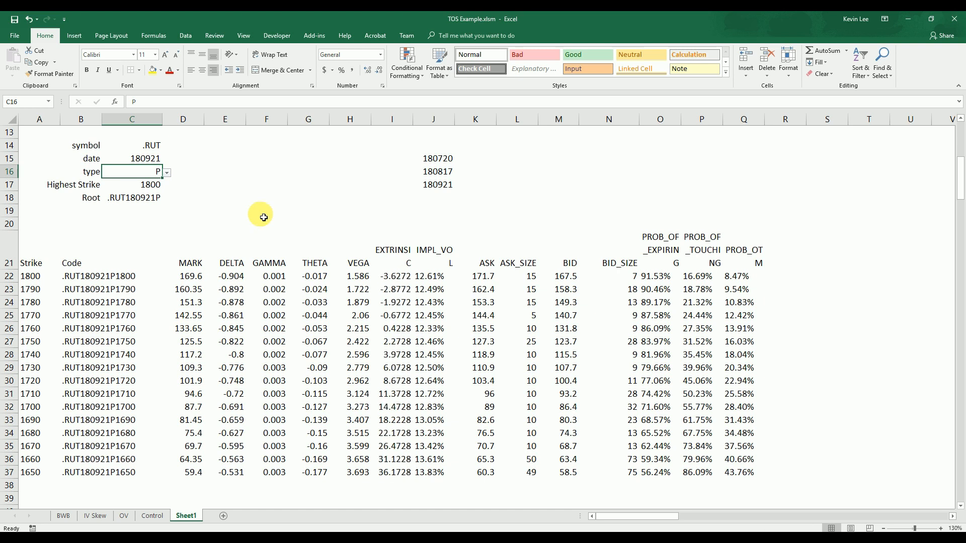
{"action": "left_click", "coordinate": [159, 162]}
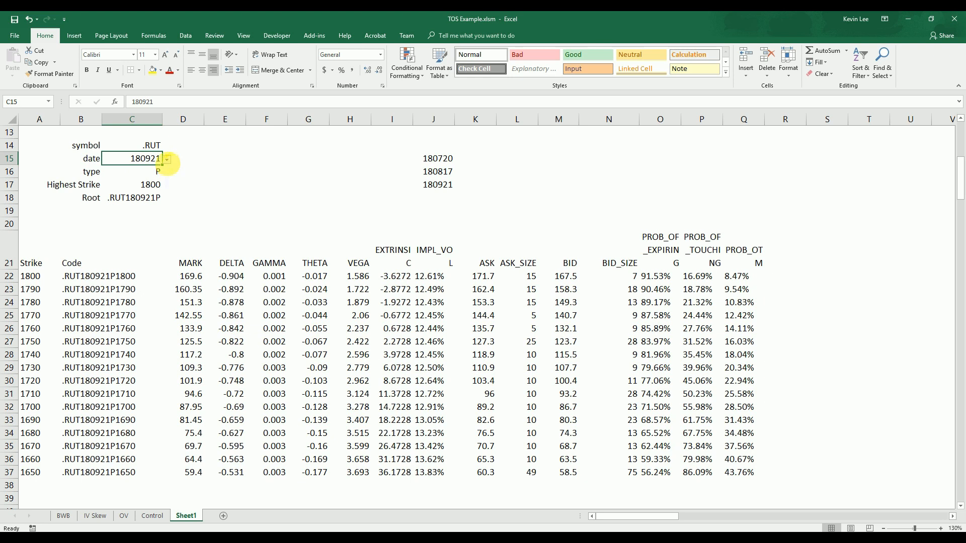
{"action": "left_click", "coordinate": [168, 161]}
{"action": "left_click", "coordinate": [168, 162]}
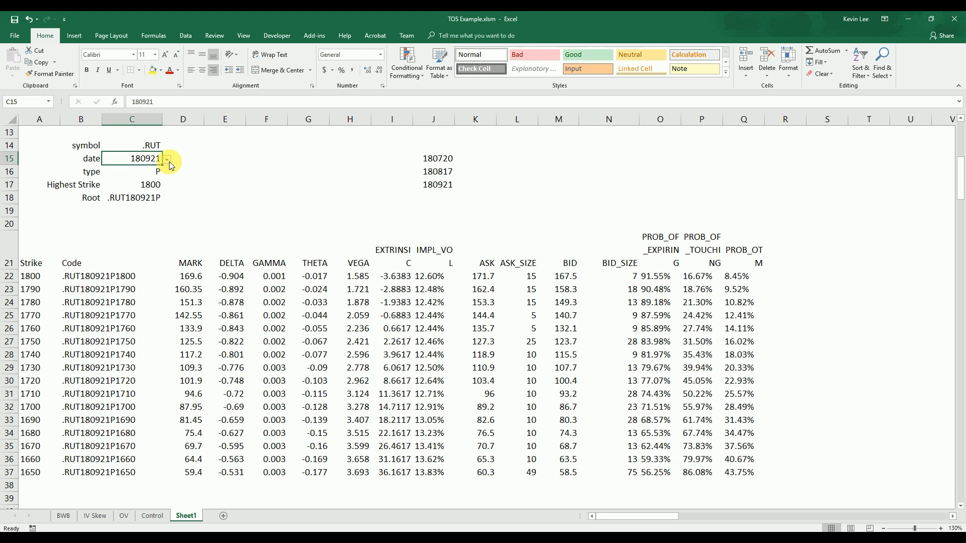
{"action": "left_click", "coordinate": [169, 161]}
{"action": "left_click", "coordinate": [169, 162]}
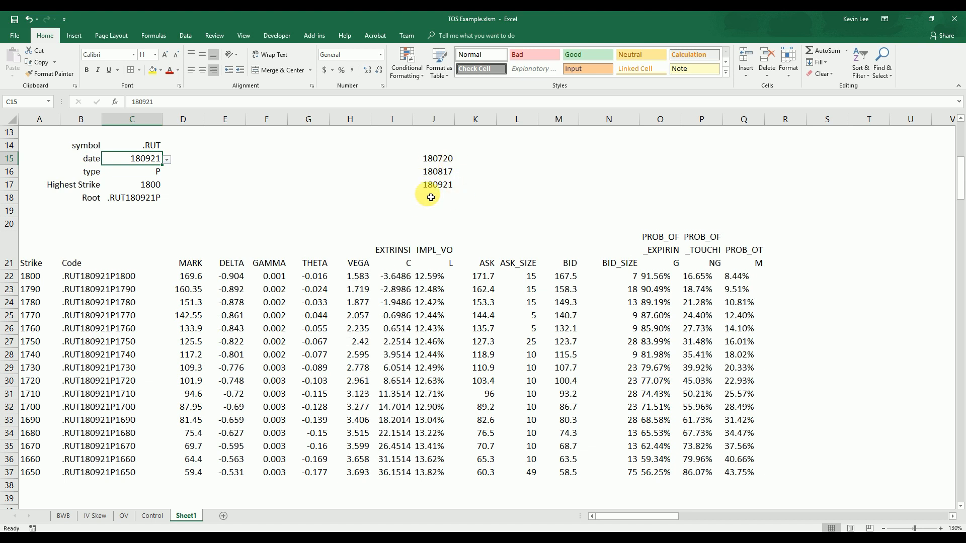
Relabel B15 as Expiry, B16 as Type and B14 as Symbol
{"action": "left_click", "coordinate": [99, 164]}
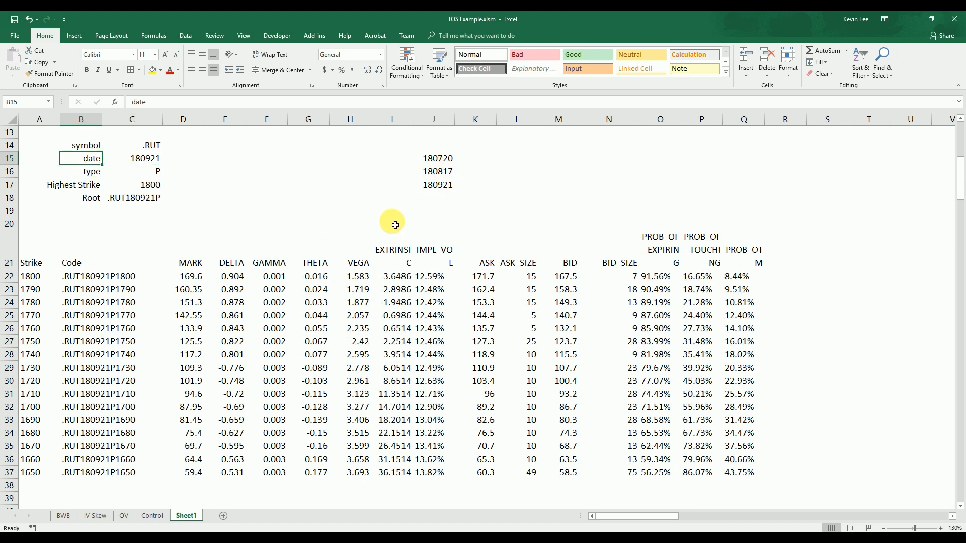
{"action": "type", "text": "Expiry"}
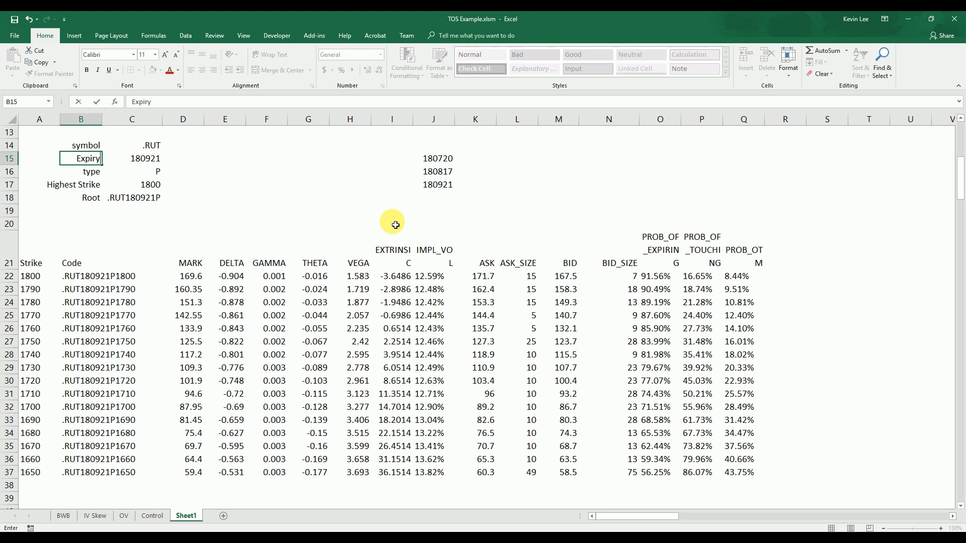
{"action": "key", "text": "Return"}
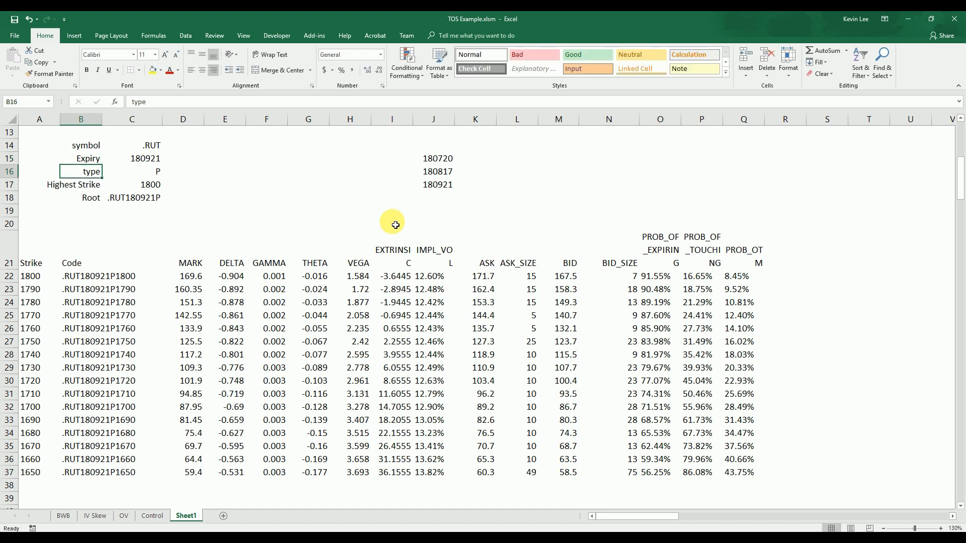
{"action": "type", "text": "Type"}
{"action": "key", "text": "Return"}
{"action": "key", "text": "Up"}
{"action": "key", "text": "Up"}
{"action": "key", "text": "Up"}
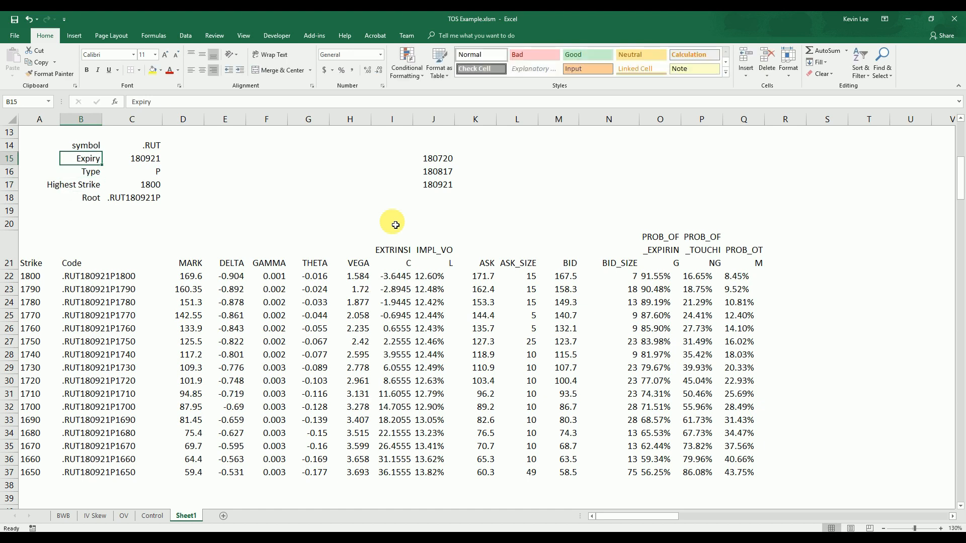
{"action": "type", "text": "S"}
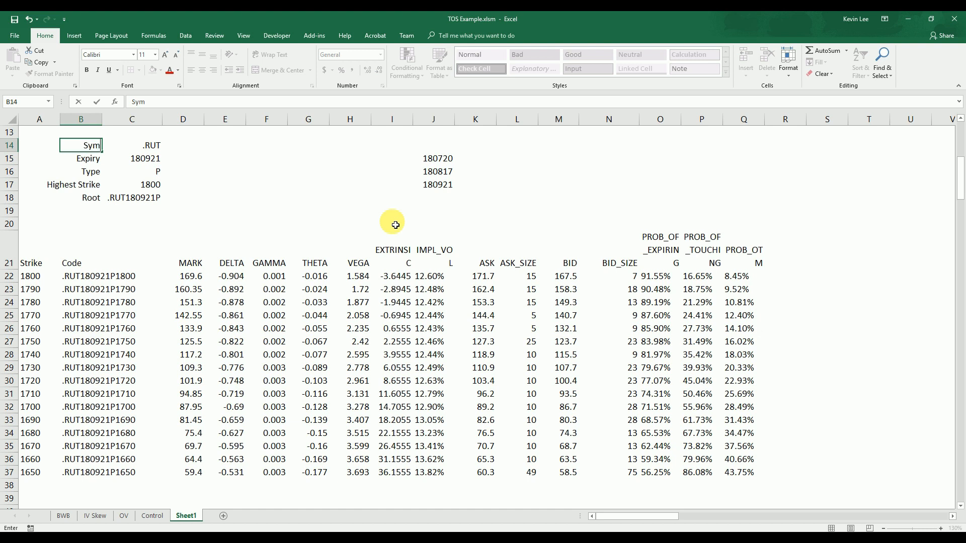
{"action": "key", "text": "Return"}
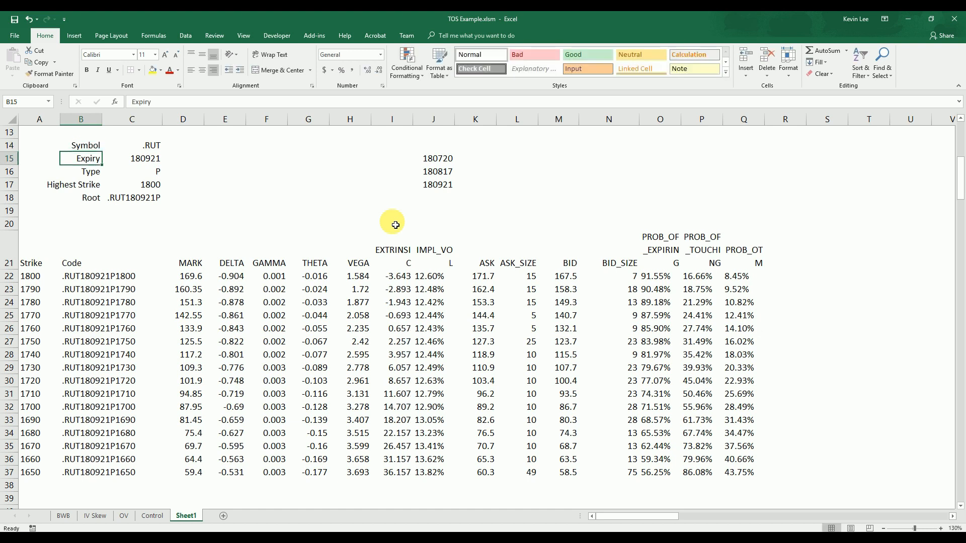
Clear the contents of I20:R37, removing the EXTRINSIC through PROB_OTM columns from the table
{"action": "left_click", "coordinate": [408, 201]}
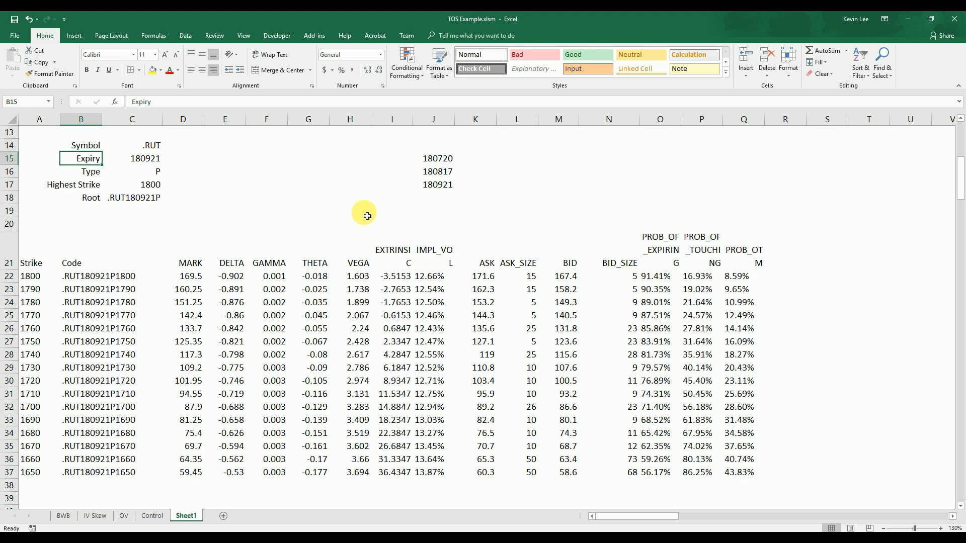
{"action": "left_click_drag", "start_coordinate": [398, 225], "coordinate": [780, 474]}
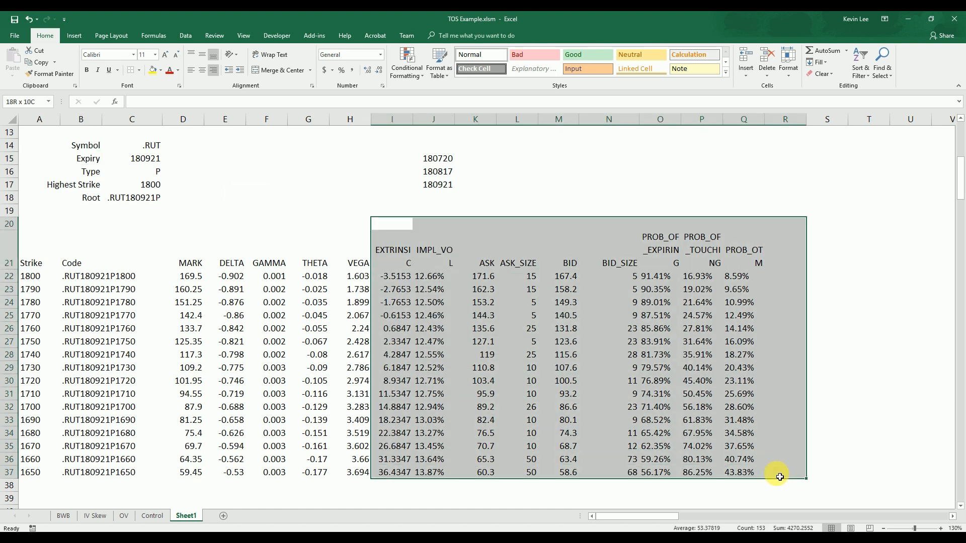
{"action": "key", "text": "Delete"}
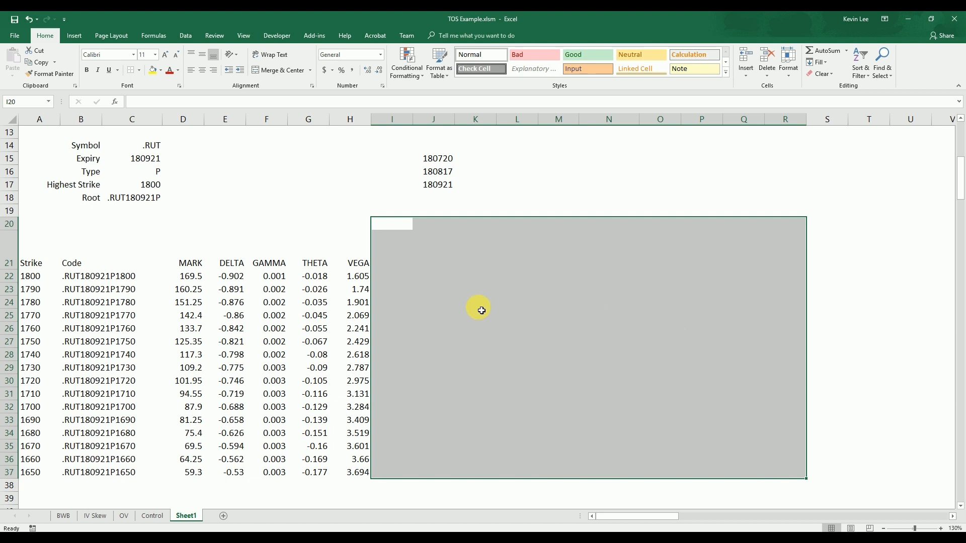
{"action": "left_click", "coordinate": [527, 187]}
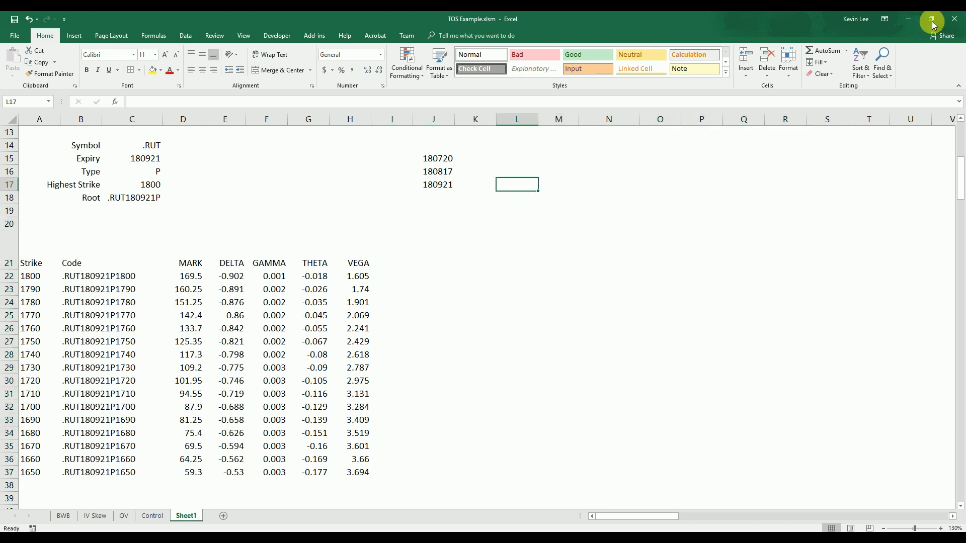
{"action": "left_click", "coordinate": [931, 19]}
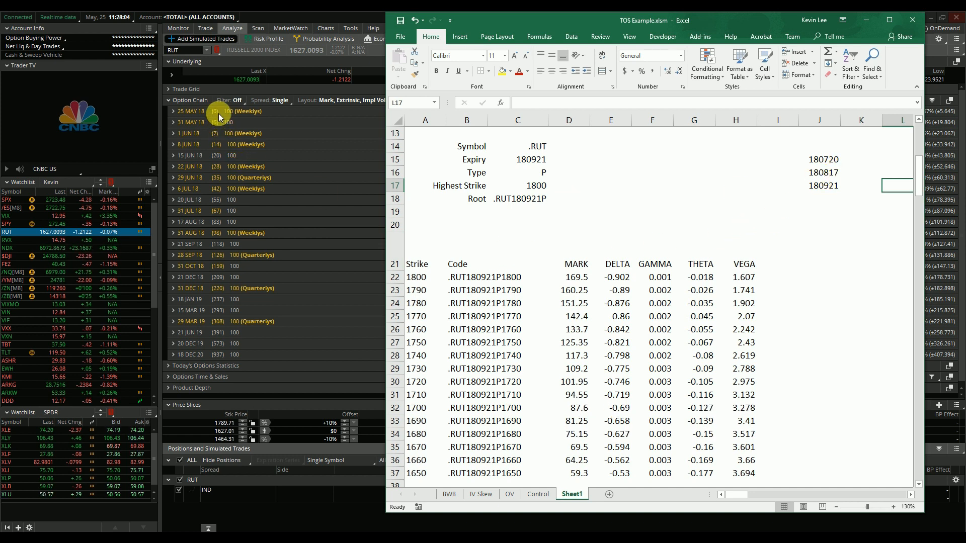
{"action": "left_click", "coordinate": [819, 199]}
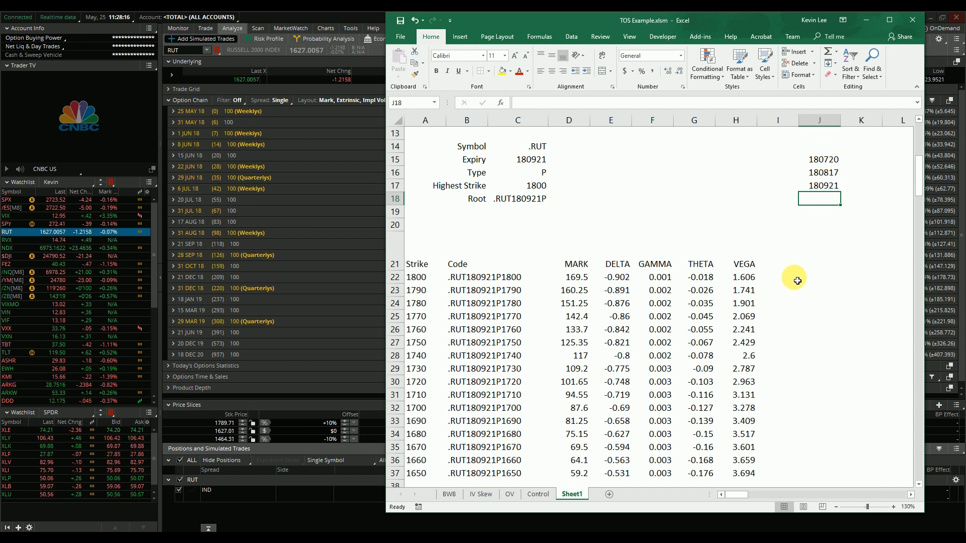
{"action": "left_click", "coordinate": [889, 20]}
Reduce the height of header row 21 to about a single line of text
{"action": "left_click", "coordinate": [438, 251]}
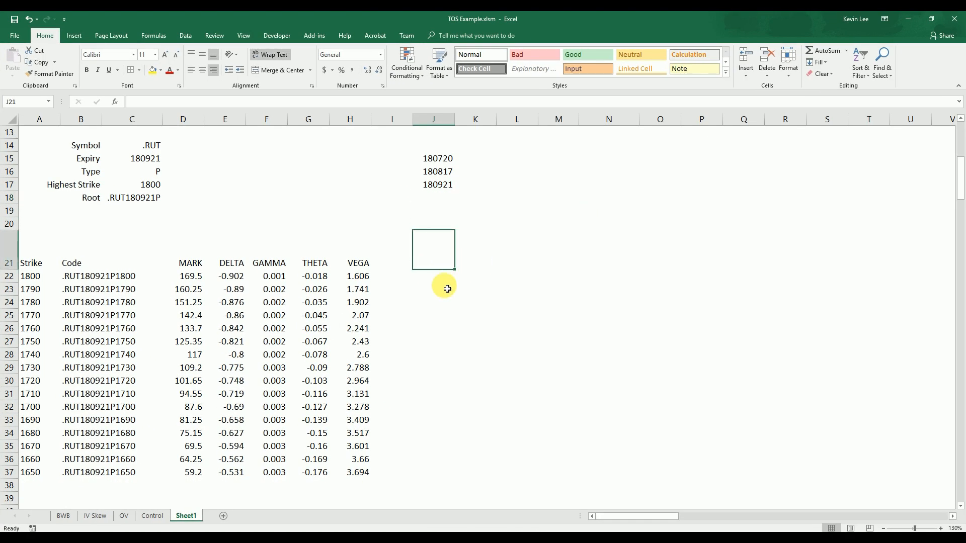
{"action": "left_click_drag", "start_coordinate": [10, 270], "coordinate": [13, 245]}
{"action": "left_click", "coordinate": [424, 265]}
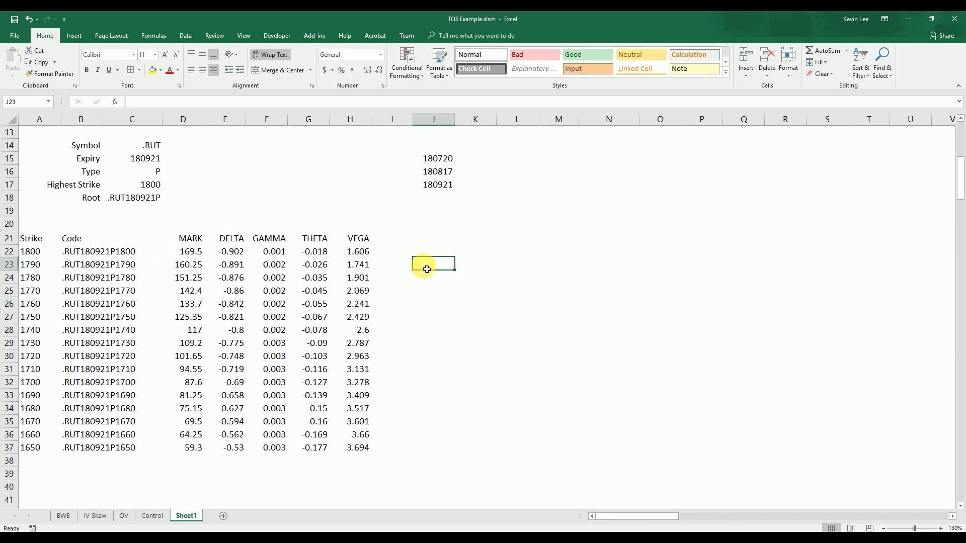
With the thinkorswim expirations in view beside the sheet, enter the start date 5/25/2018 in J21
{"action": "left_click", "coordinate": [437, 237]}
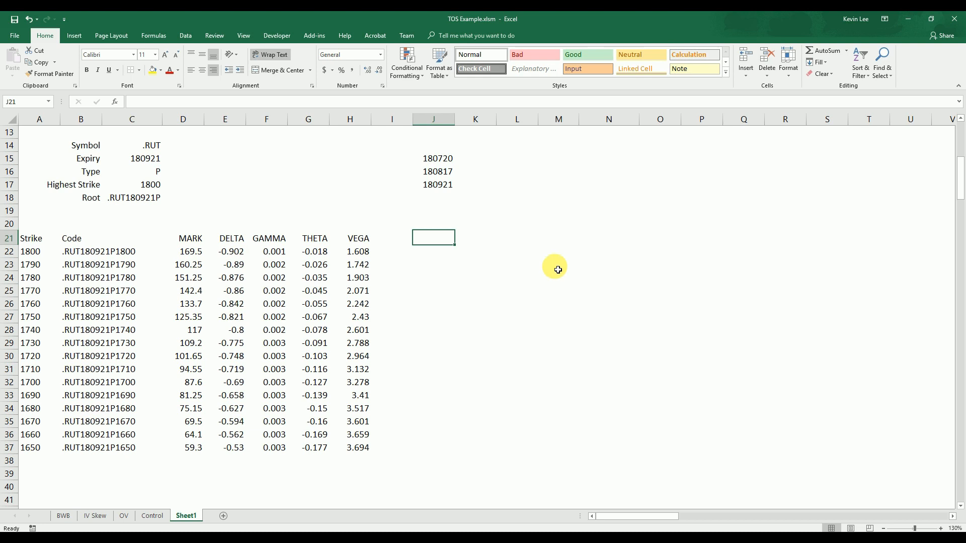
{"action": "left_click", "coordinate": [931, 19]}
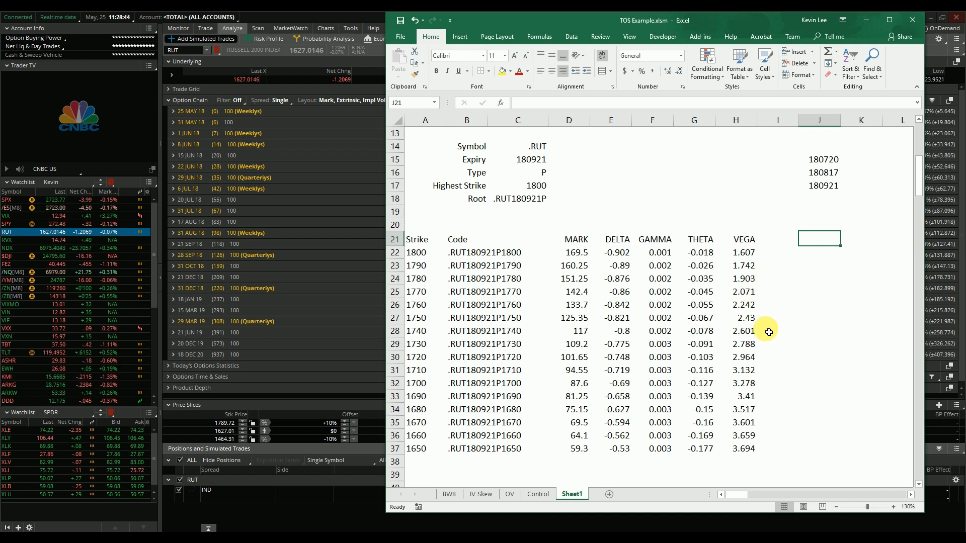
{"action": "type", "text": "5/25/2018"}
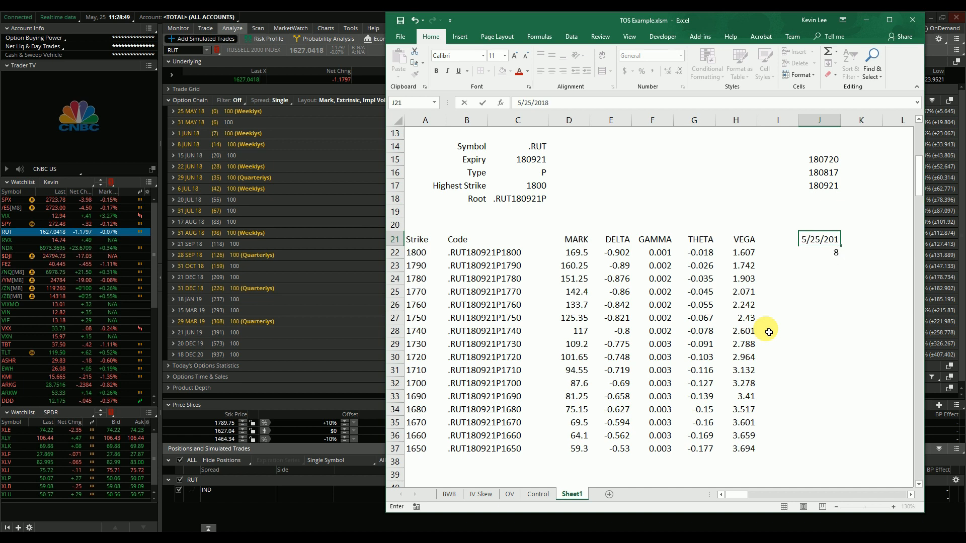
{"action": "key", "text": "Return"}
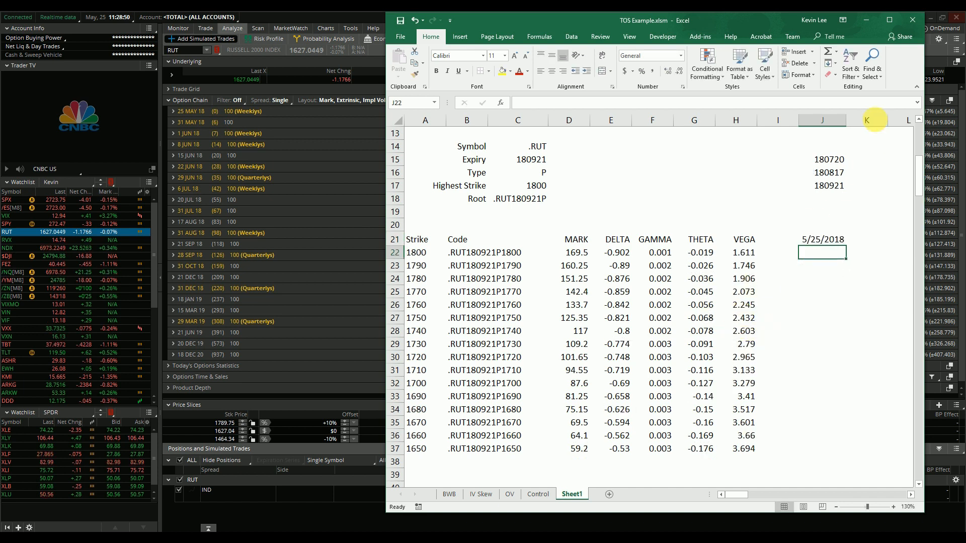
{"action": "left_click", "coordinate": [889, 20]}
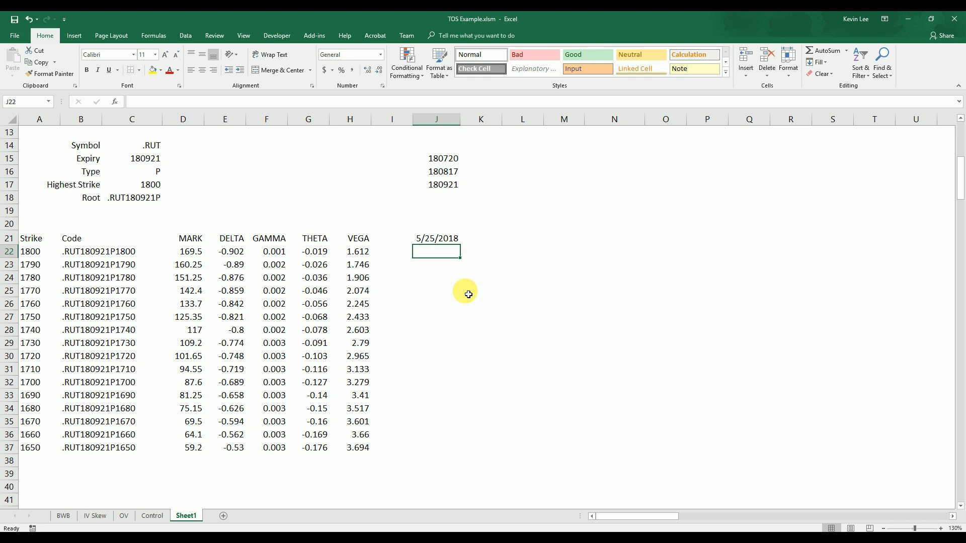
Enter the formula =J21+7 in J22 and fill it down to J37 to list weekly dates
{"action": "type", "text": "="}
{"action": "key", "text": "Up"}
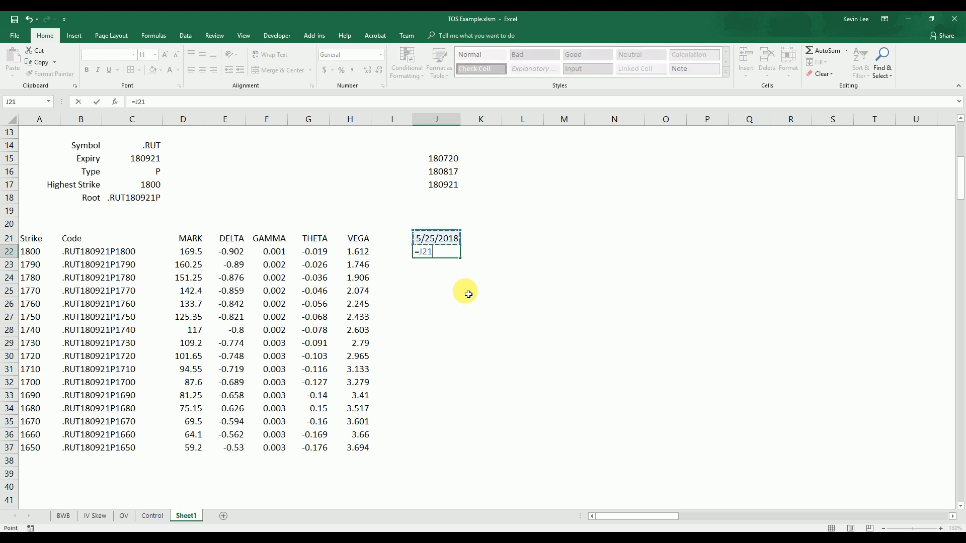
{"action": "type", "text": "+7"}
{"action": "key", "text": "Return"}
{"action": "left_click", "coordinate": [450, 254]}
{"action": "left_click_drag", "start_coordinate": [464, 261], "coordinate": [451, 453]}
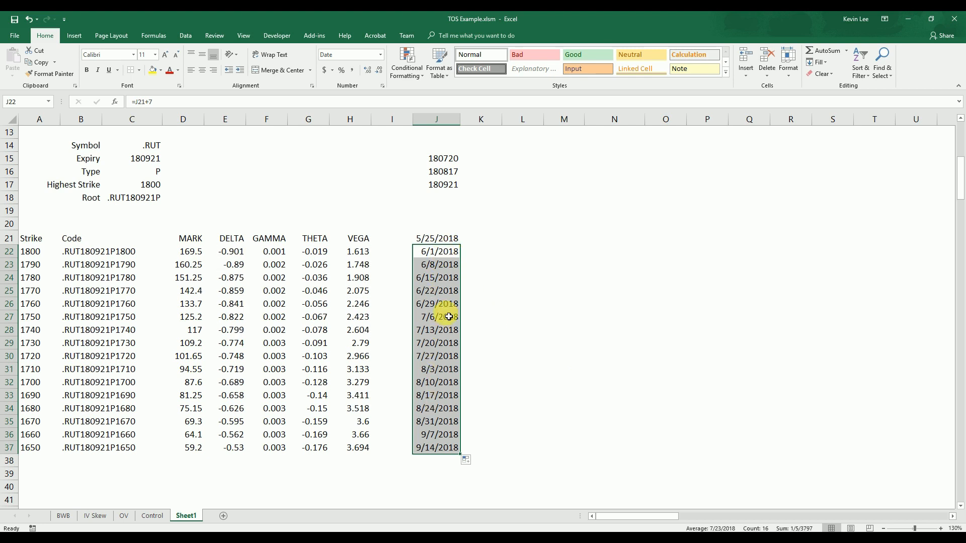
Compare the weekly dates in column J with the option chain expirations in thinkorswim, and return to J21 in the full-size sheet
{"action": "left_click", "coordinate": [930, 19]}
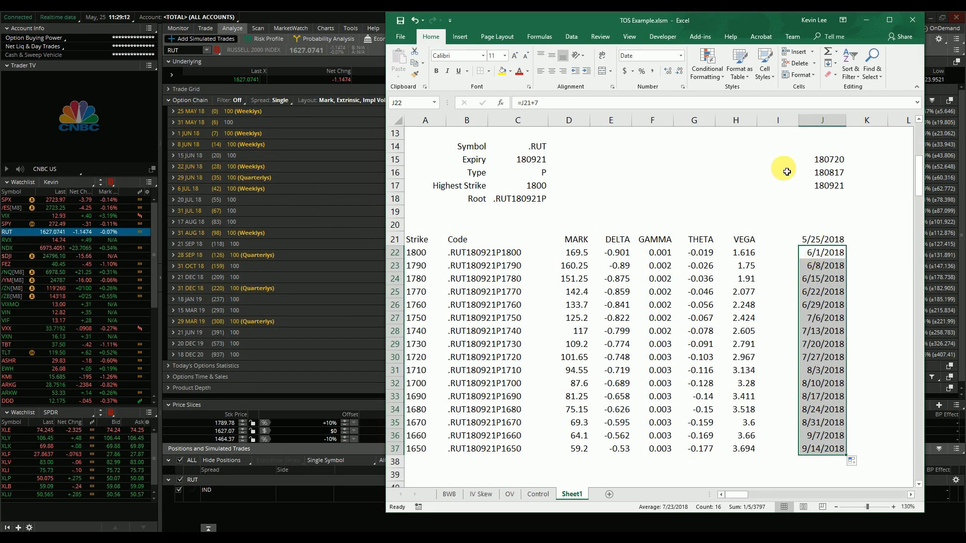
{"action": "left_click_drag", "start_coordinate": [723, 21], "coordinate": [653, 15]}
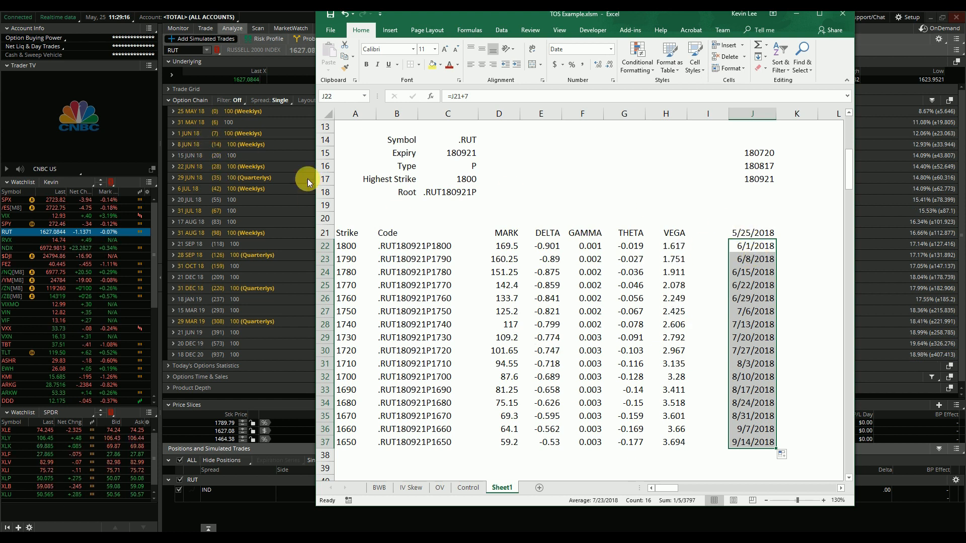
{"action": "left_click", "coordinate": [754, 326]}
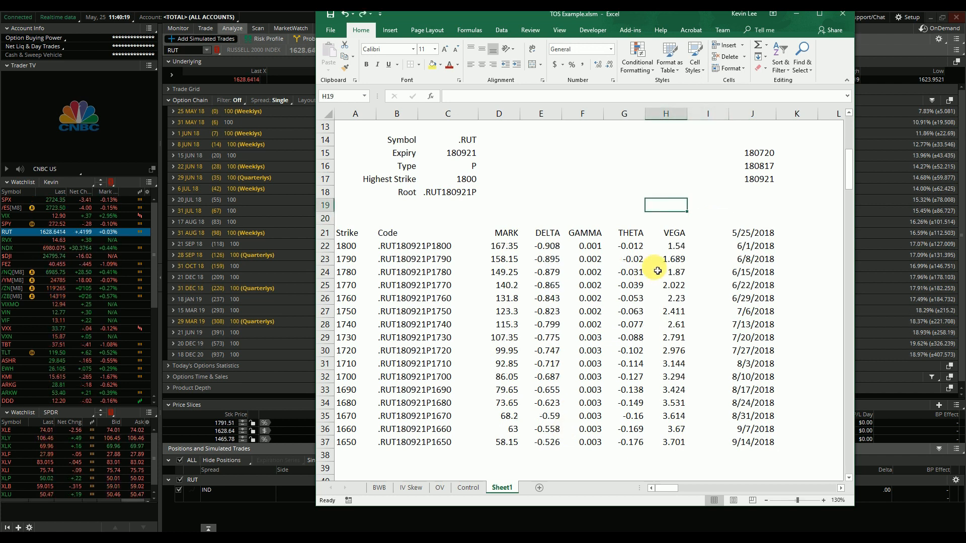
{"action": "left_click", "coordinate": [818, 14]}
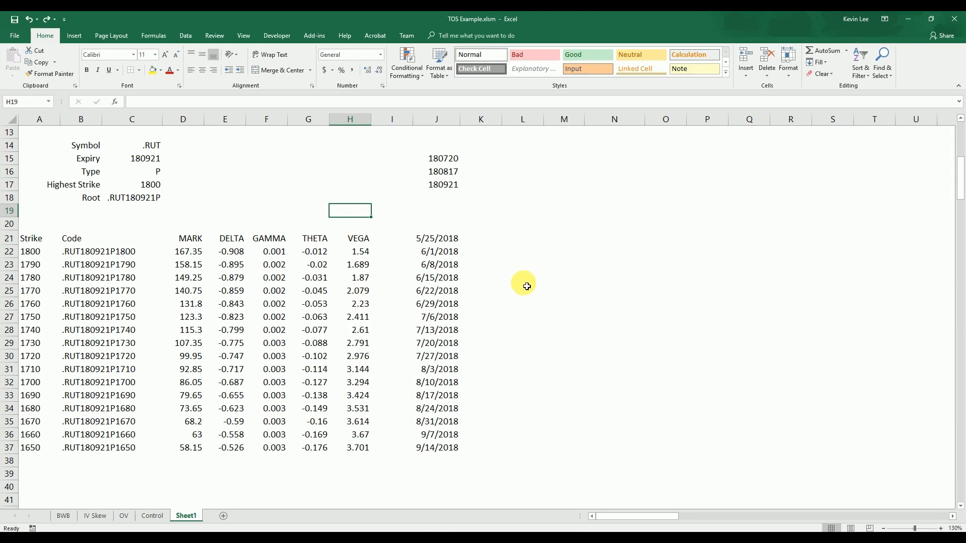
{"action": "left_click", "coordinate": [429, 243]}
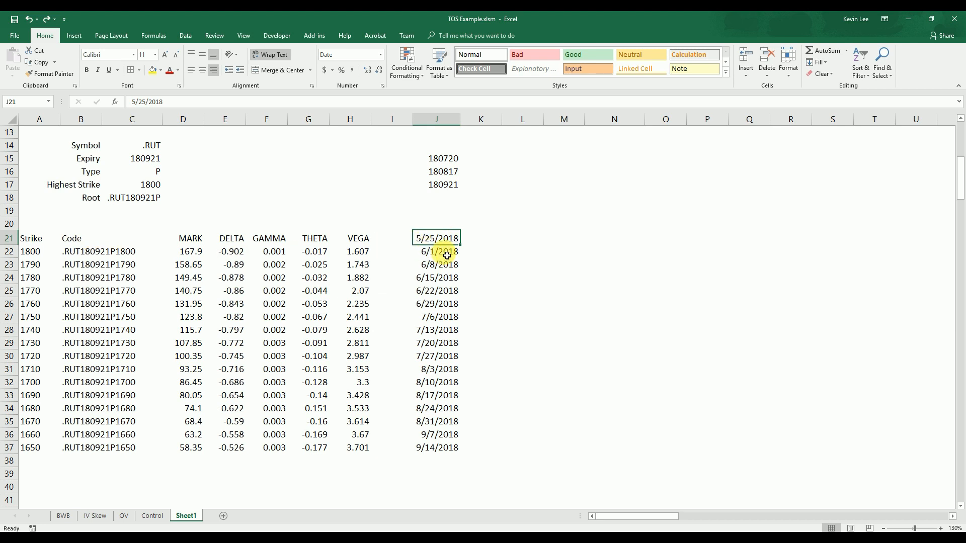
Move the weekly dates from J21:J37 to N21:N37 and enter =TEXT(N21,"yymmdd") in M21
{"action": "left_click_drag", "start_coordinate": [441, 240], "coordinate": [600, 412]}
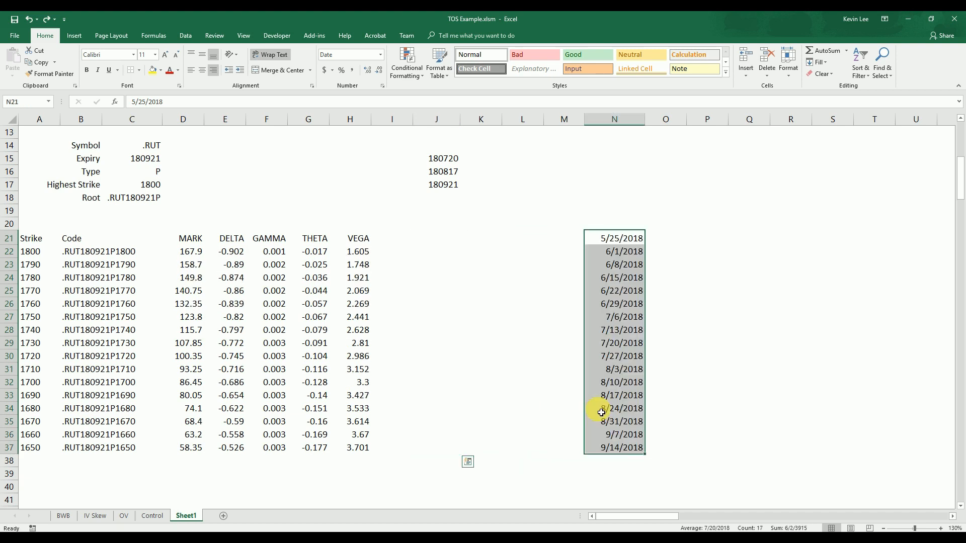
{"action": "left_click", "coordinate": [564, 239]}
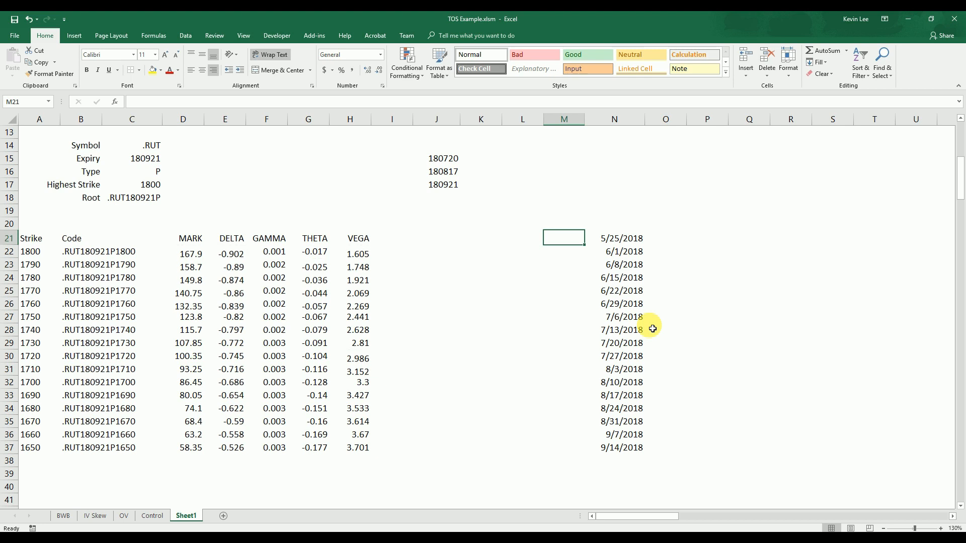
{"action": "scroll", "coordinate": [651, 328], "scroll_direction": "up", "scroll_amount": 3}
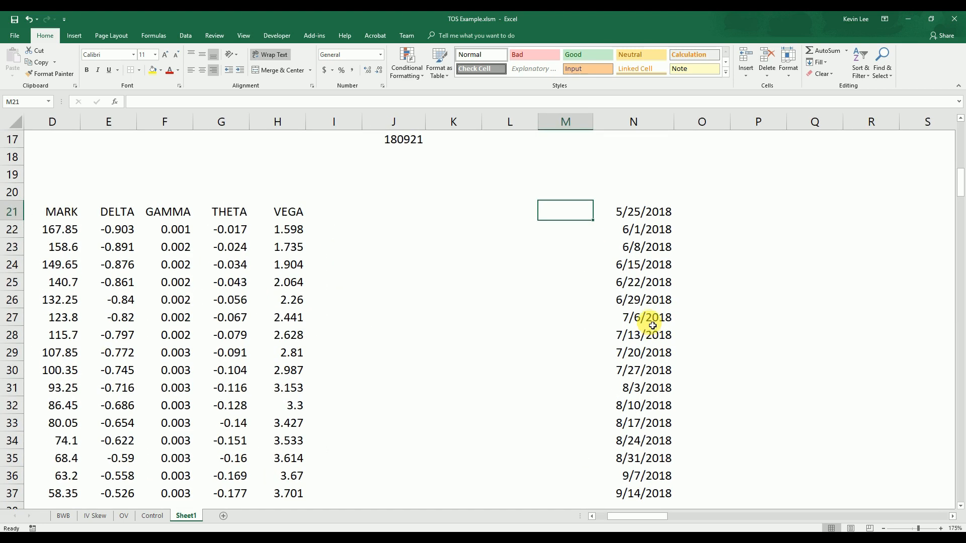
{"action": "scroll", "coordinate": [652, 326], "scroll_direction": "up", "scroll_amount": 1}
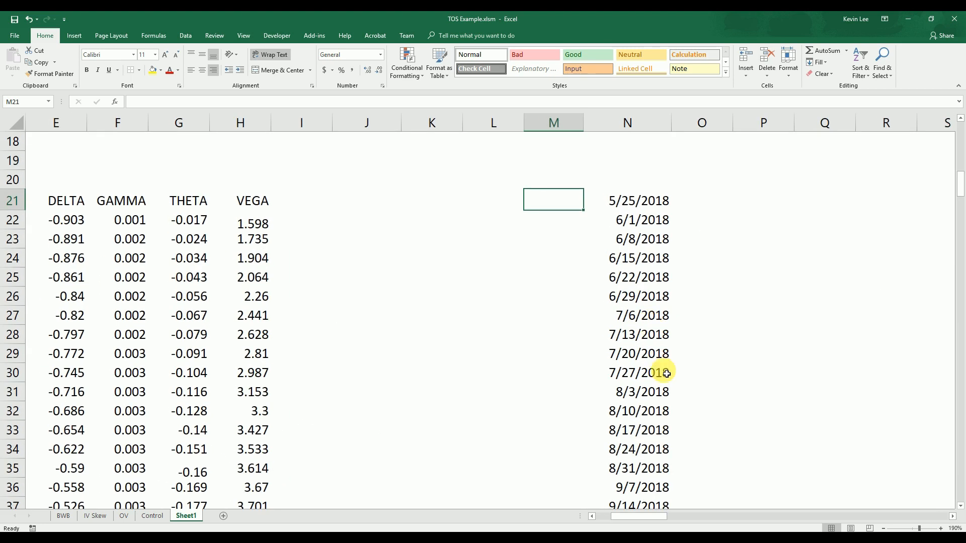
{"action": "type", "text": "=te"}
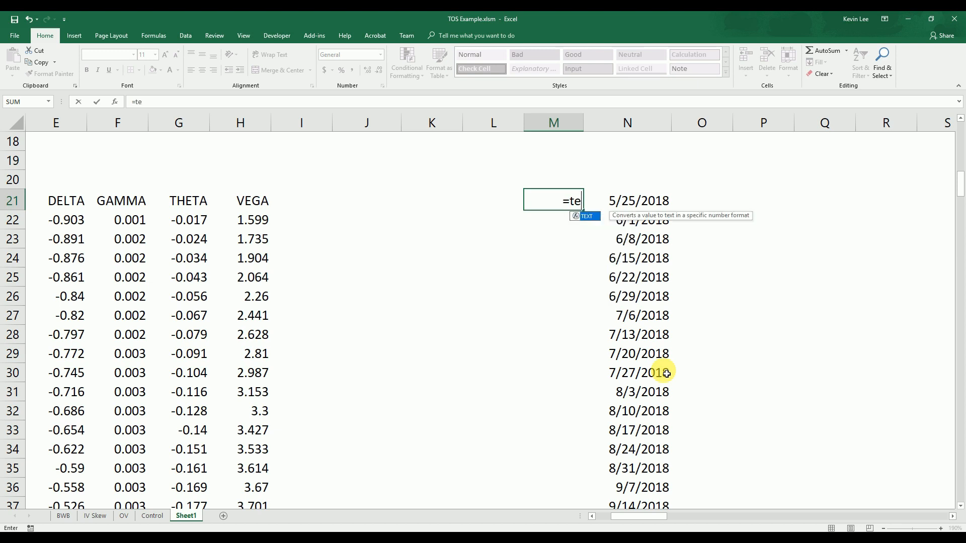
{"action": "type", "text": "xt("}
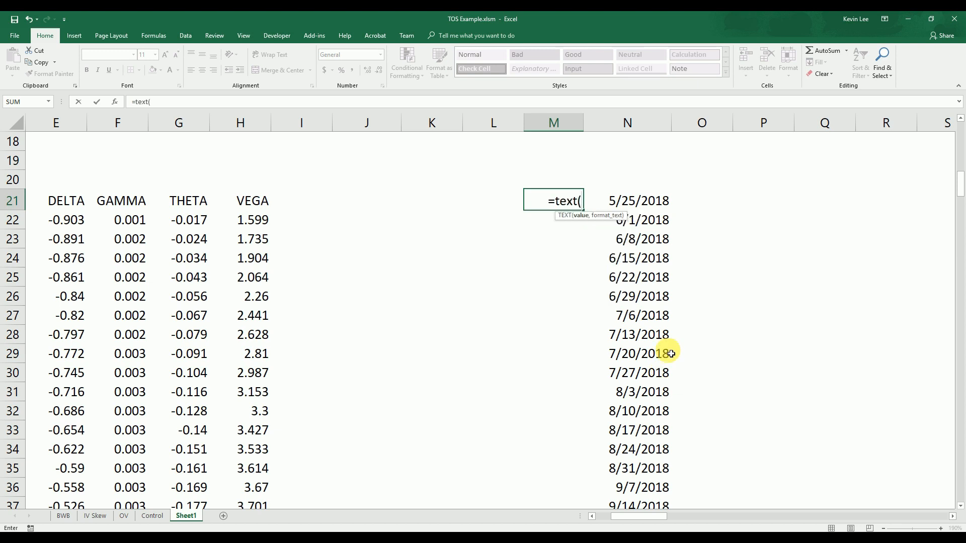
{"action": "left_click", "coordinate": [632, 204]}
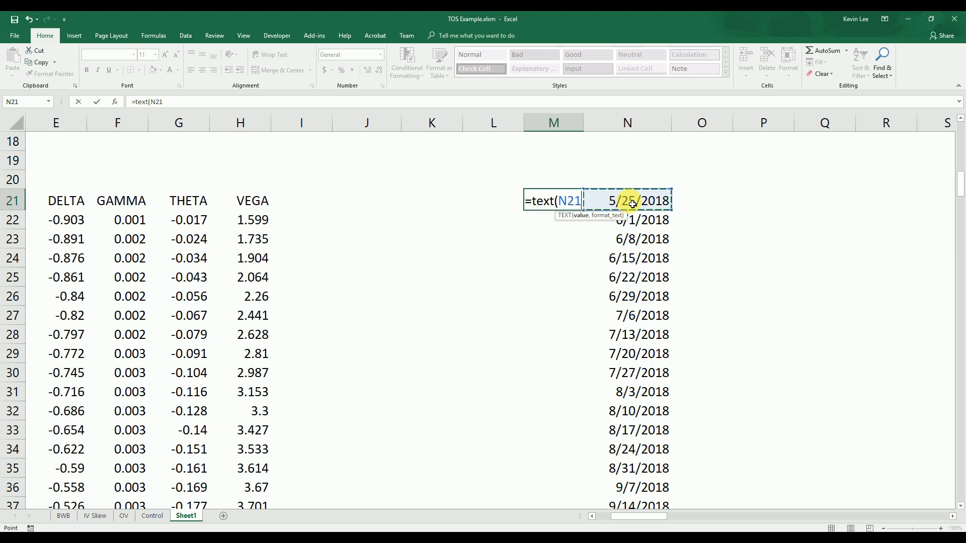
{"action": "type", "text": ","}
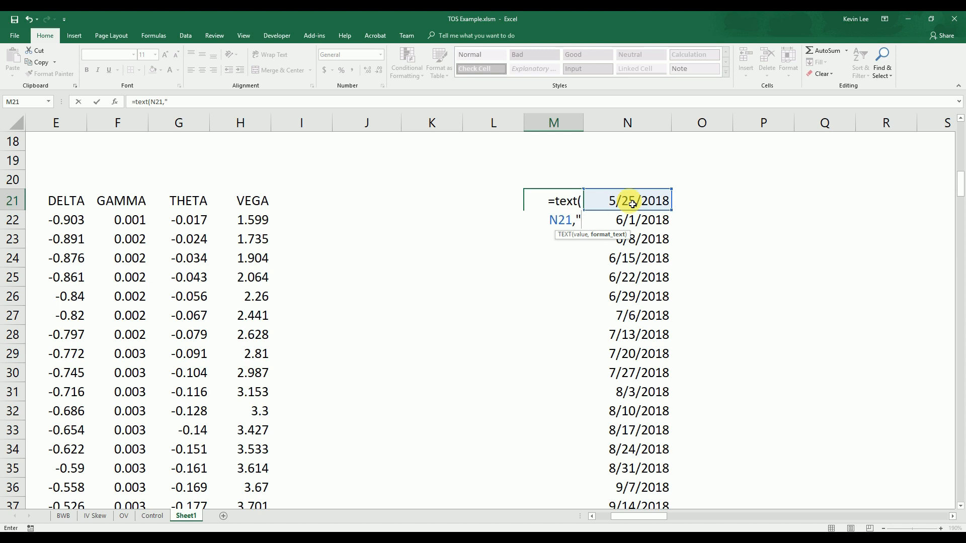
{"action": "type", "text": "\"yymmdd"}
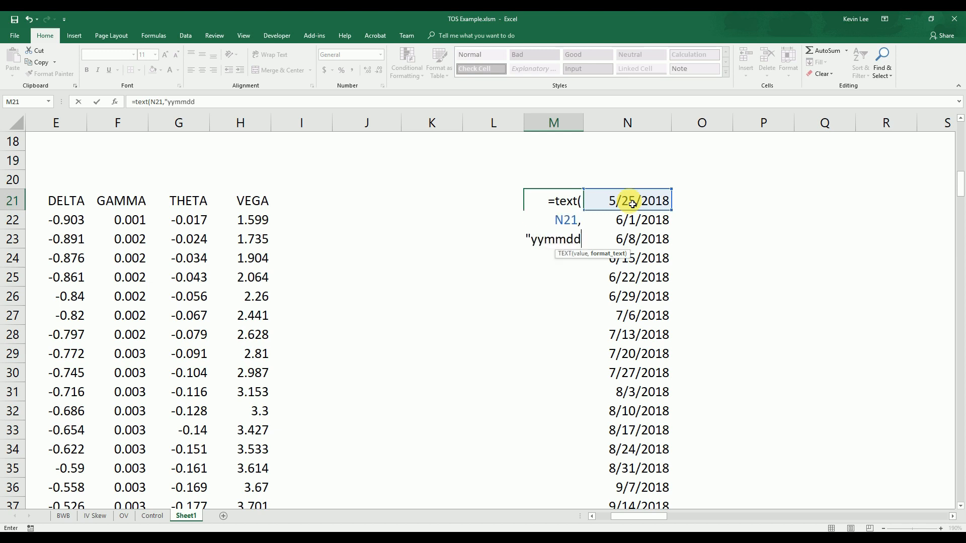
{"action": "type", "text": "\""}
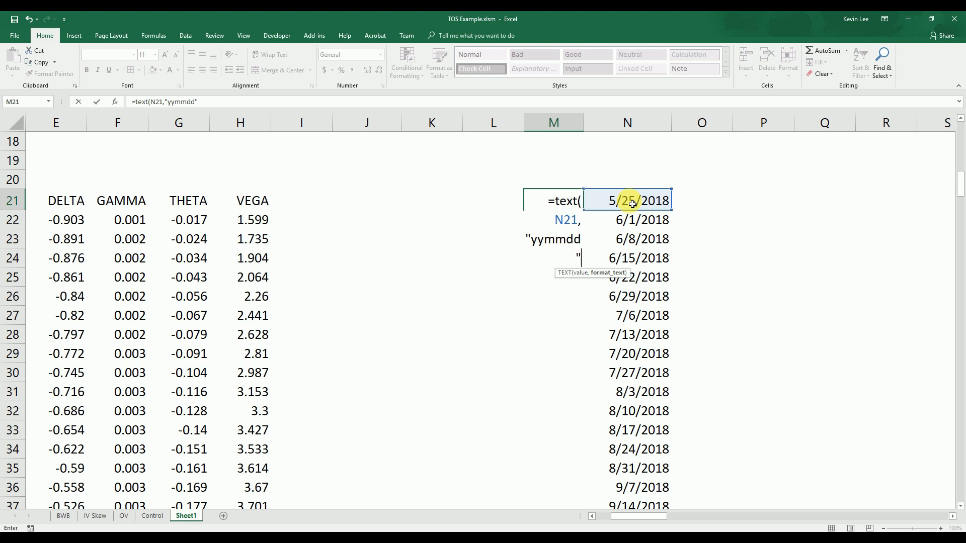
{"action": "type", "text": ")"}
{"action": "key", "text": "Return"}
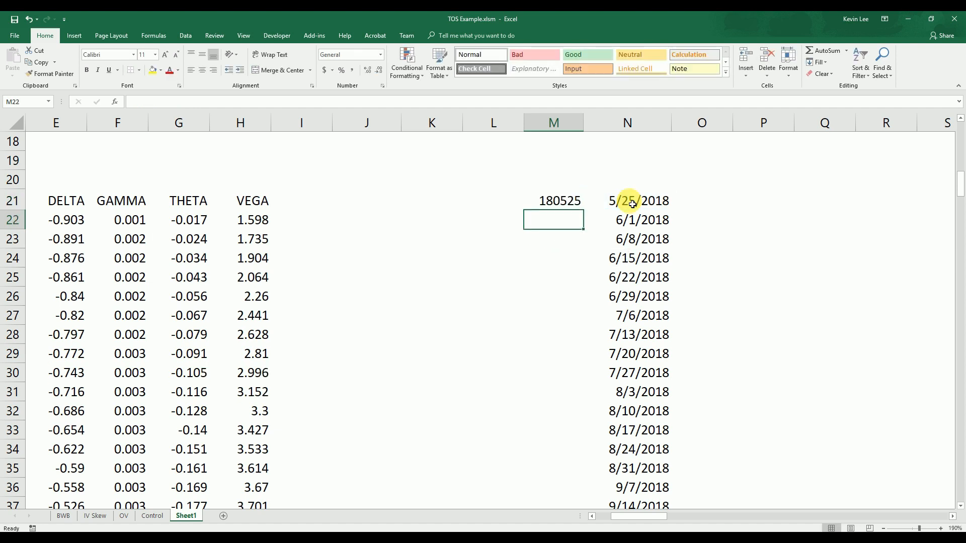
Fill the date-code formula in M21 down to M37
{"action": "left_click", "coordinate": [569, 198]}
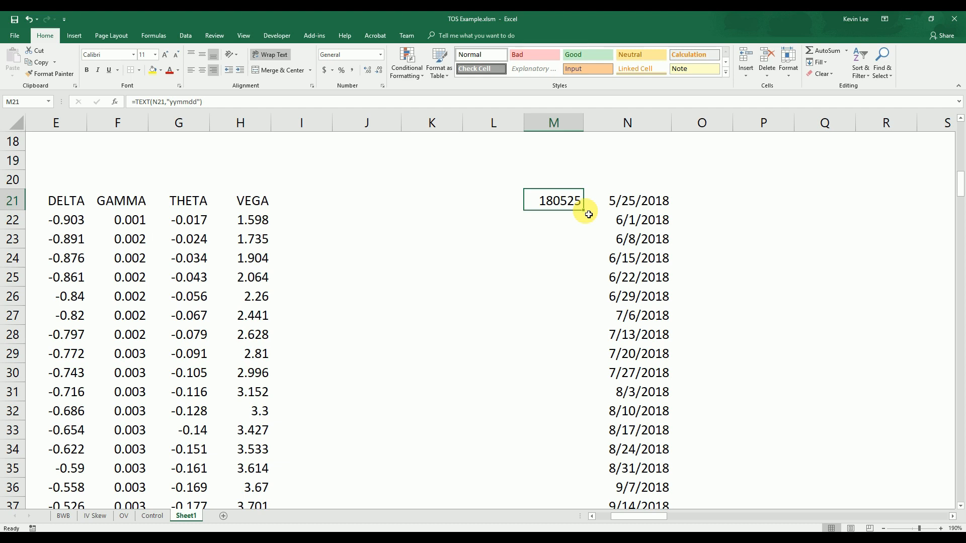
{"action": "double_click", "coordinate": [584, 210]}
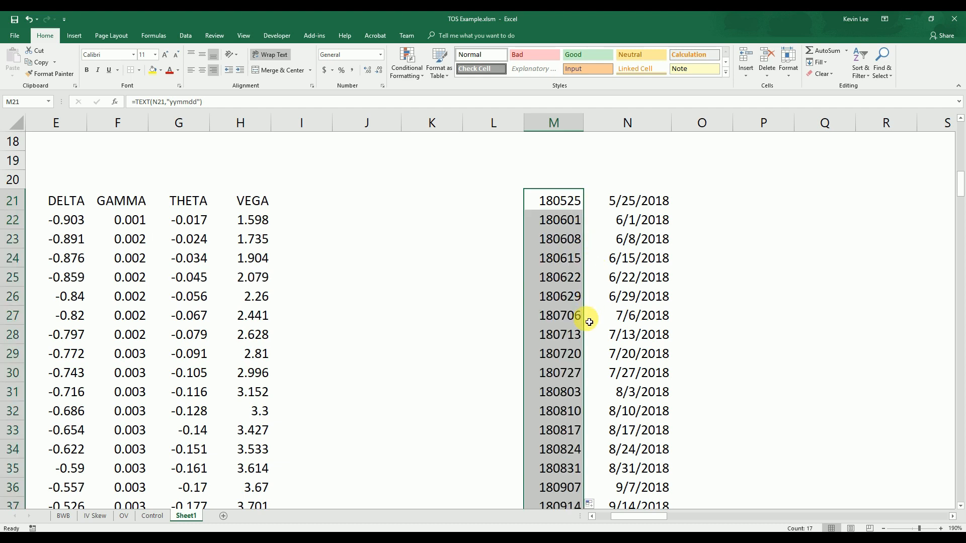
{"action": "scroll", "coordinate": [586, 319], "scroll_direction": "down", "scroll_amount": 1, "text": "ctrl"}
{"action": "scroll", "coordinate": [587, 320], "scroll_direction": "down", "scroll_amount": 1, "text": "ctrl"}
{"action": "left_click_drag", "start_coordinate": [638, 517], "coordinate": [620, 514]}
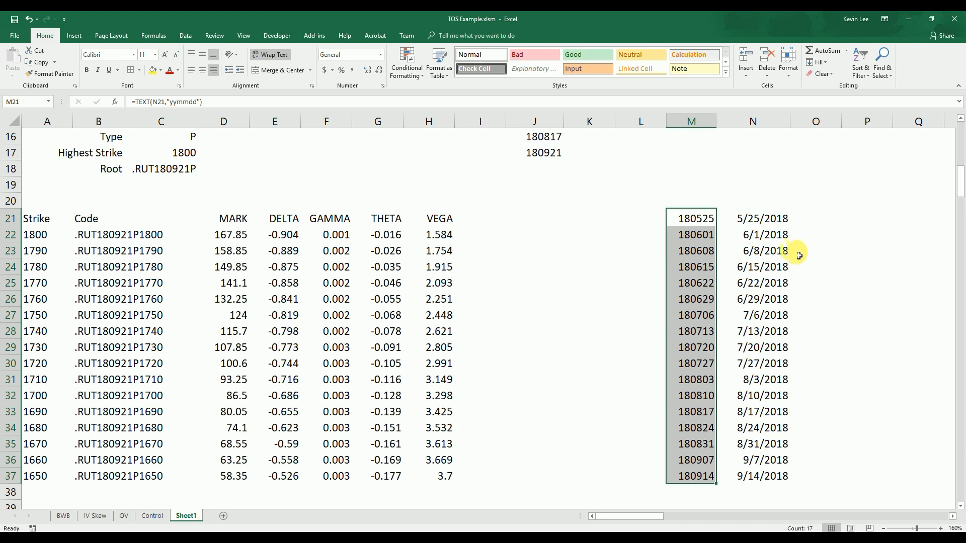
Narrow column O and enter x in O21, O23, O26, O29 and O32 to mark those expiry dates
{"action": "left_click_drag", "start_coordinate": [841, 121], "coordinate": [811, 135]}
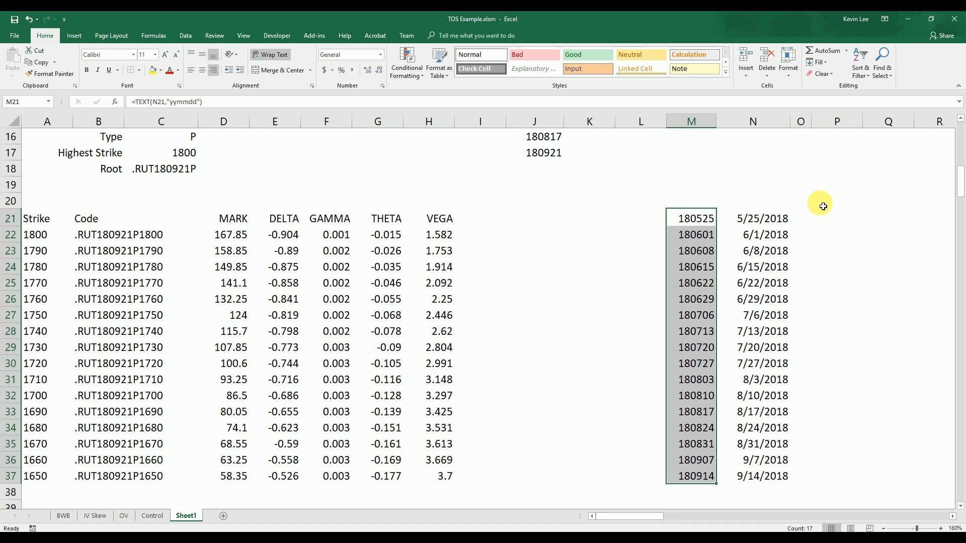
{"action": "left_click", "coordinate": [801, 218]}
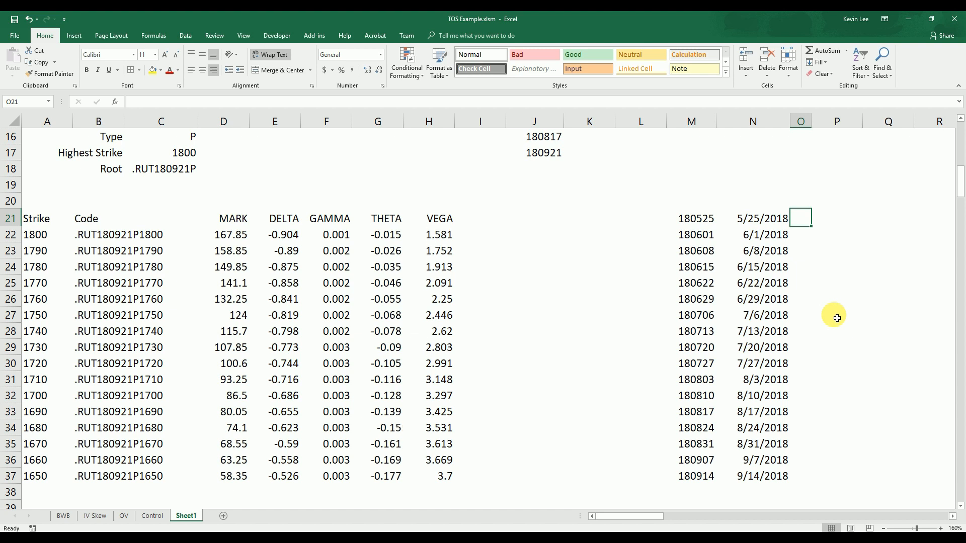
{"action": "type", "text": "x"}
{"action": "key", "text": "Return"}
{"action": "key", "text": "Down"}
{"action": "type", "text": "x"}
{"action": "key", "text": "Down"}
{"action": "key", "text": "Down"}
{"action": "key", "text": "Down"}
{"action": "type", "text": "x"}
{"action": "key", "text": "Down"}
{"action": "key", "text": "Down"}
{"action": "key", "text": "Down"}
{"action": "type", "text": "x"}
{"action": "key", "text": "Down"}
{"action": "key", "text": "Down"}
{"action": "key", "text": "Down"}
{"action": "type", "text": "x"}
{"action": "key", "text": "Down"}
Center the contents of column O
{"action": "left_click", "coordinate": [800, 122]}
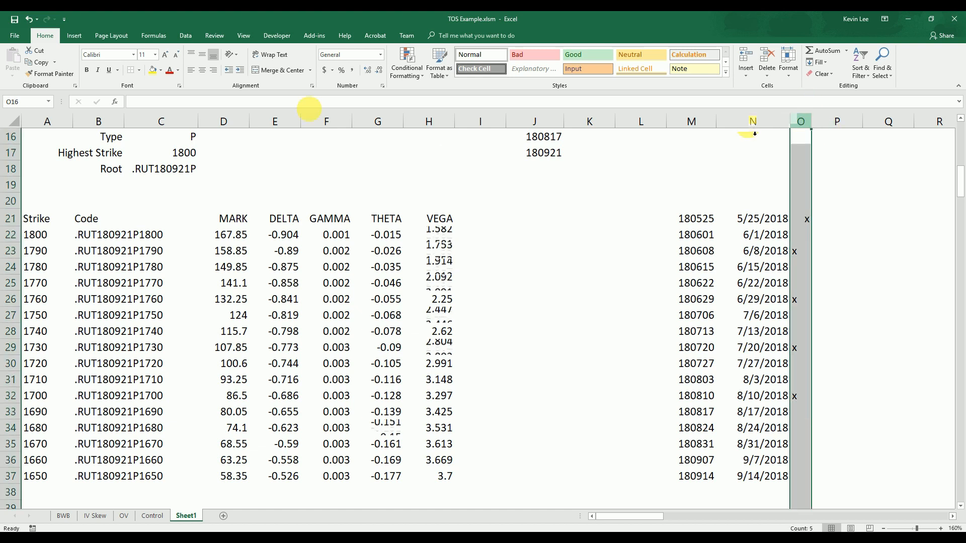
{"action": "left_click", "coordinate": [202, 76]}
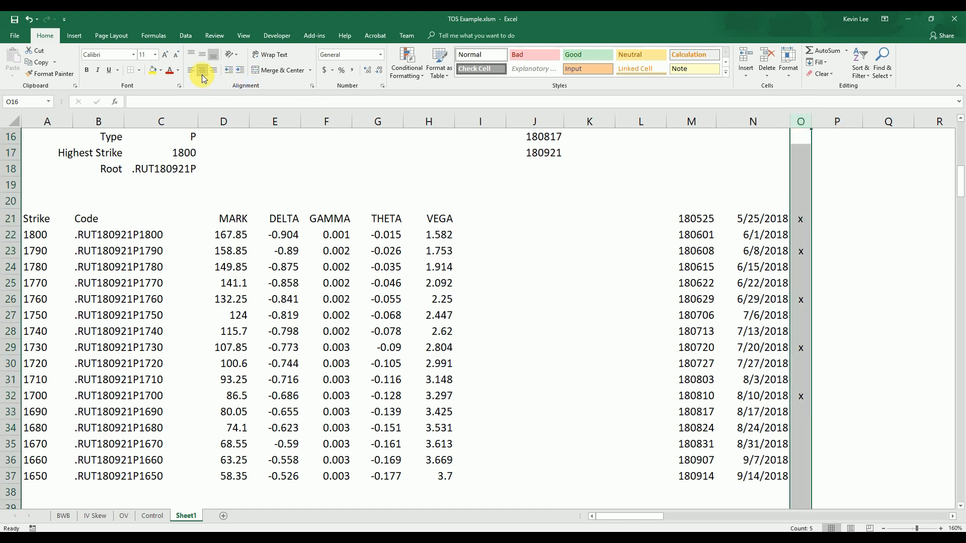
{"action": "left_click", "coordinate": [832, 330]}
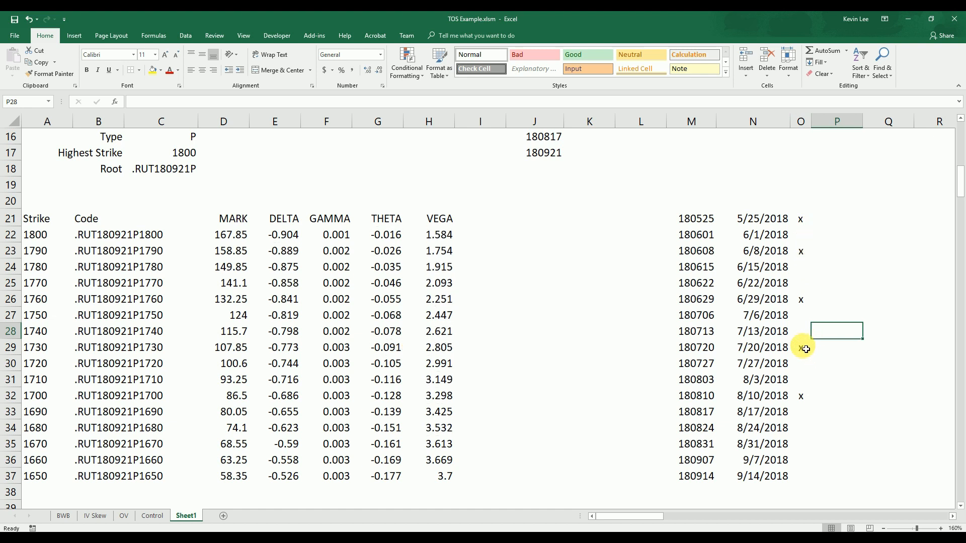
Check the choices offered by the Expiry dropdown in C15, keeping the current selection
{"action": "scroll", "coordinate": [807, 345], "scroll_direction": "up", "scroll_amount": 1}
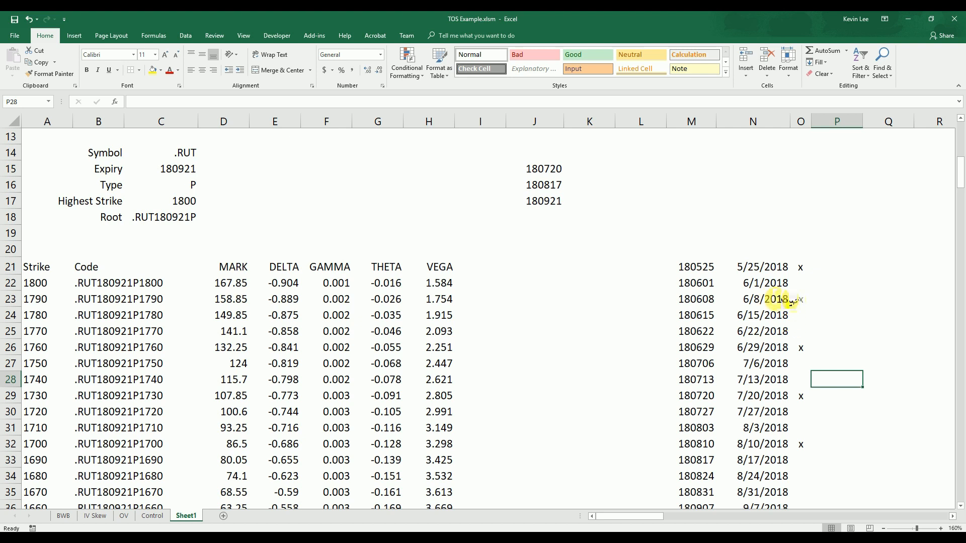
{"action": "left_click", "coordinate": [174, 170]}
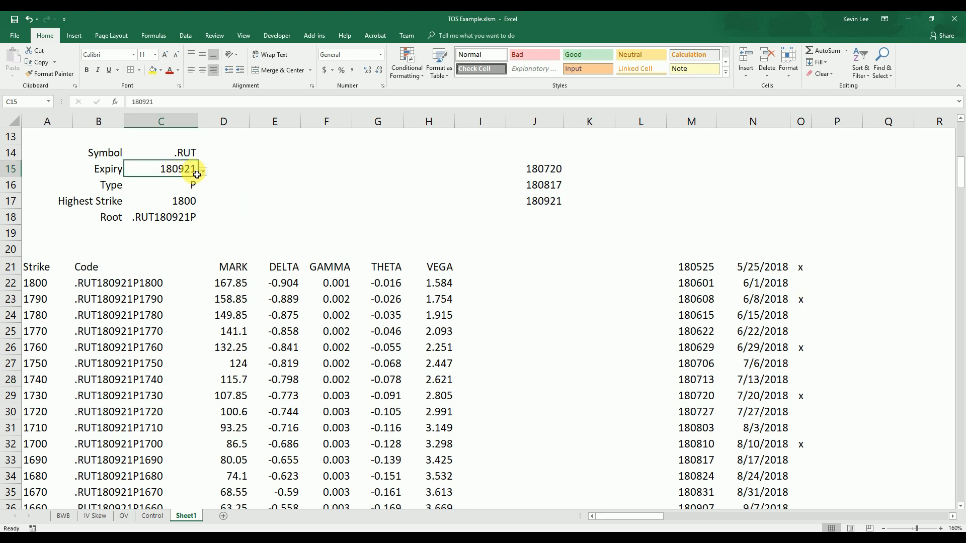
{"action": "left_click", "coordinate": [202, 171]}
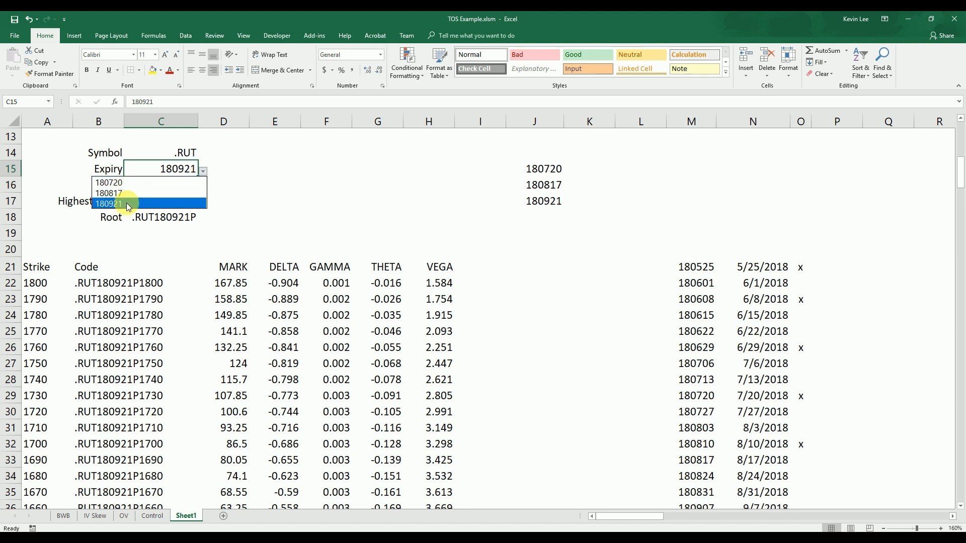
{"action": "left_click", "coordinate": [345, 213]}
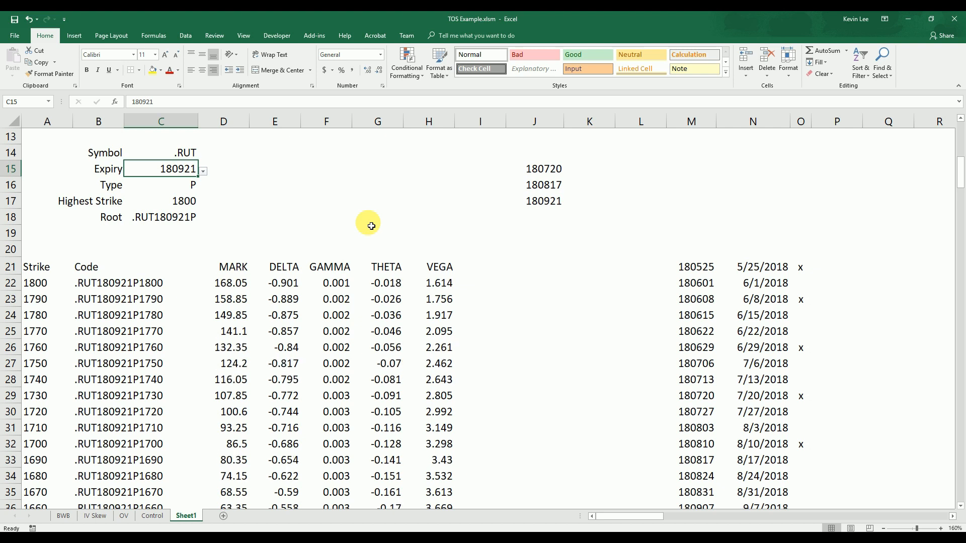
{"action": "left_click", "coordinate": [566, 432]}
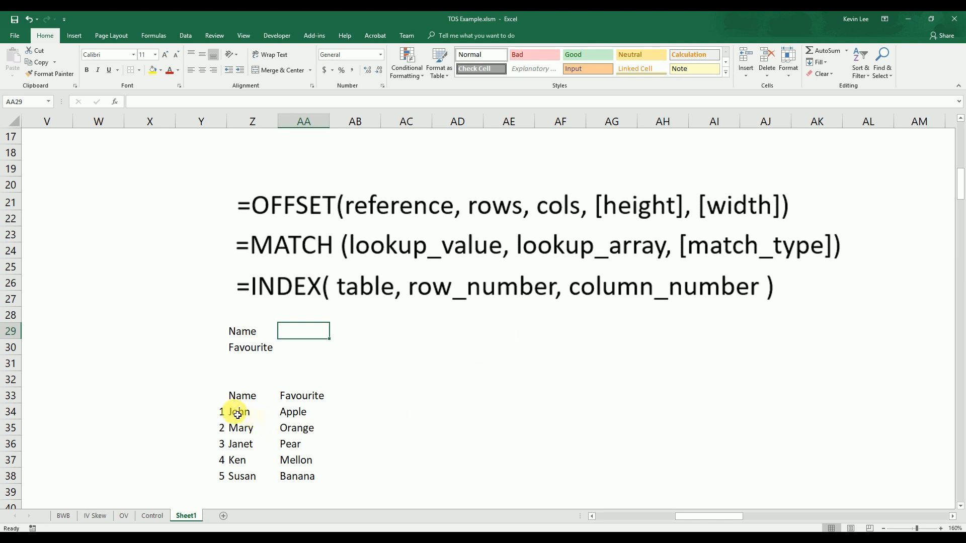
Examine the sample lookup table's names in Z34:Z38 and favourites in AA34:AA38
{"action": "left_click_drag", "start_coordinate": [237, 416], "coordinate": [251, 476]}
{"action": "left_click_drag", "start_coordinate": [294, 413], "coordinate": [302, 477]}
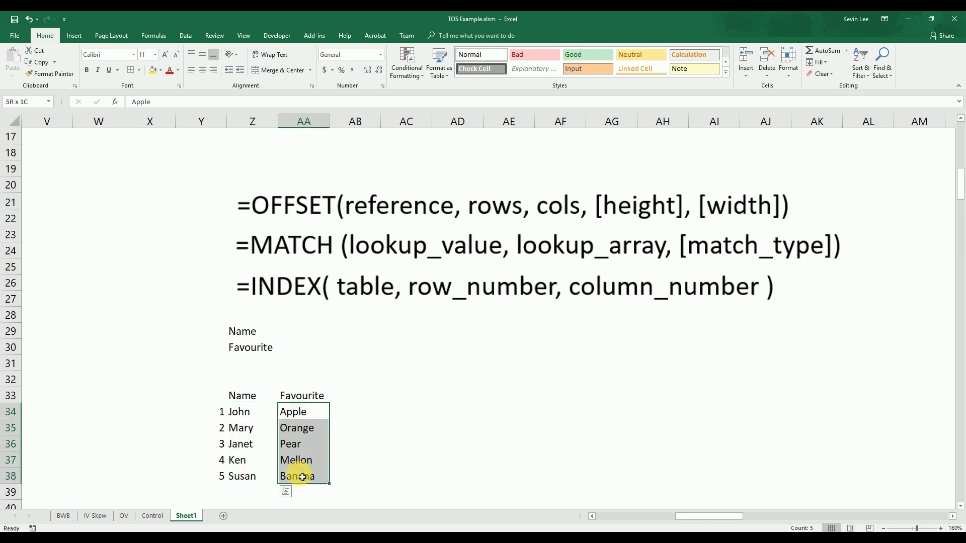
{"action": "left_click", "coordinate": [402, 430]}
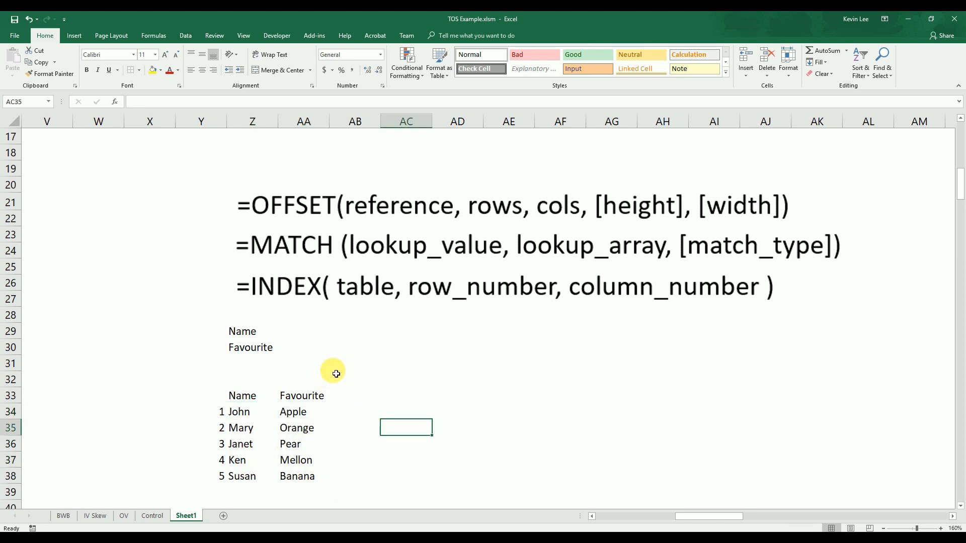
Add list data validation to Name cell AA29 with the source =$Z$34:$Z$38
{"action": "left_click", "coordinate": [298, 334]}
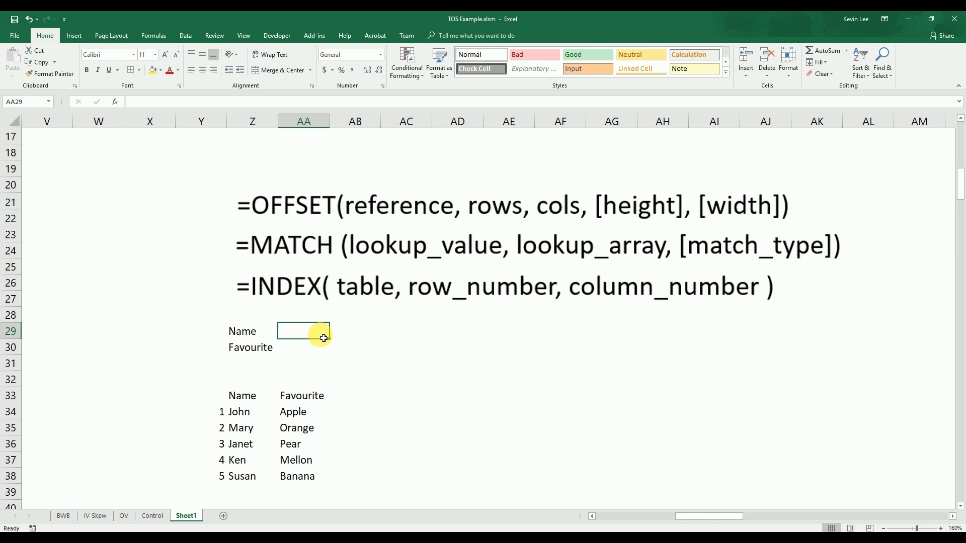
{"action": "left_click", "coordinate": [184, 37]}
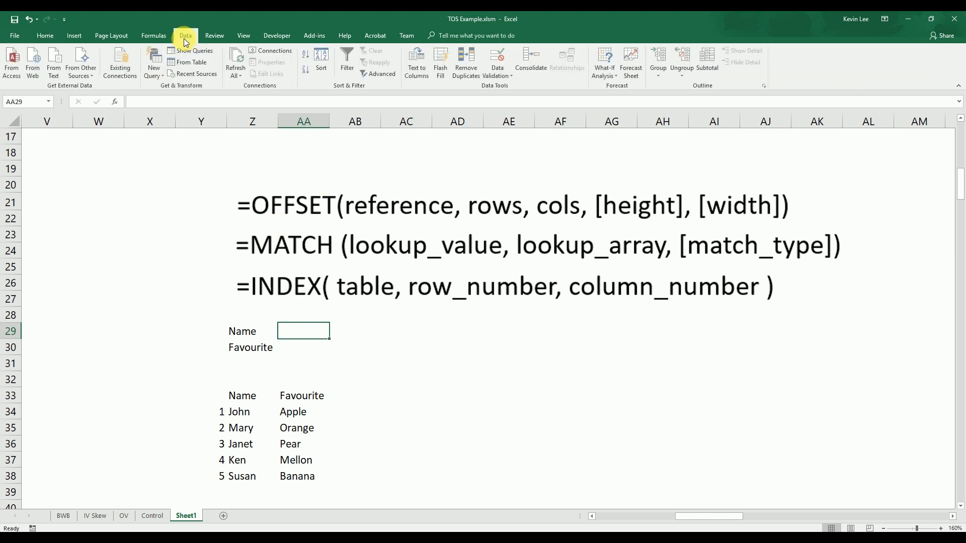
{"action": "left_click", "coordinate": [498, 75]}
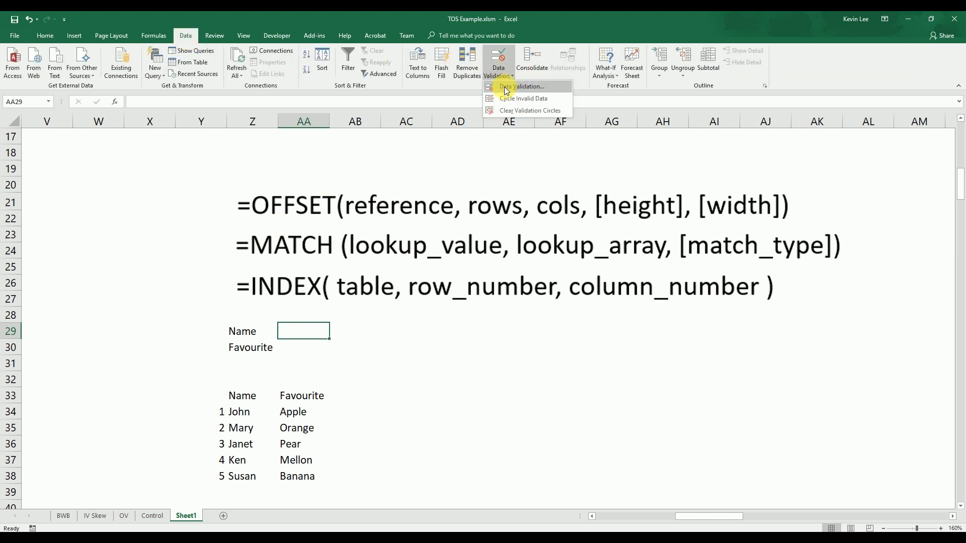
{"action": "left_click", "coordinate": [506, 88]}
{"action": "left_click", "coordinate": [669, 143]}
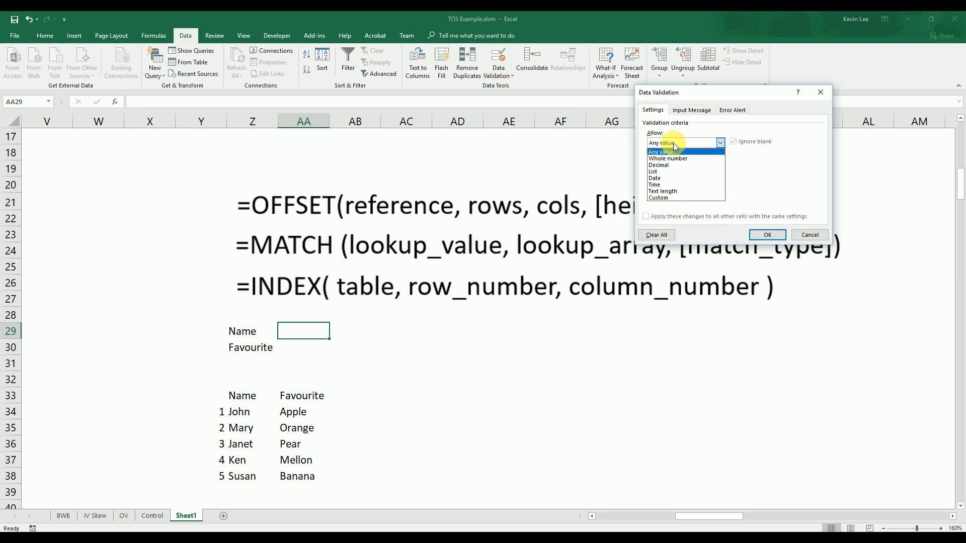
{"action": "left_click", "coordinate": [667, 172]}
{"action": "left_click_drag", "start_coordinate": [694, 92], "coordinate": [401, 157]}
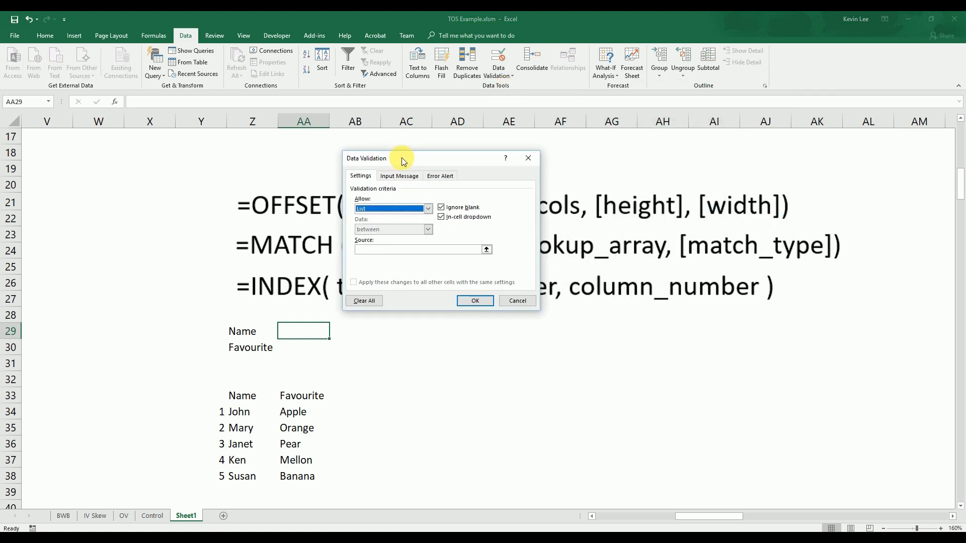
{"action": "left_click", "coordinate": [394, 250]}
{"action": "left_click", "coordinate": [248, 419]}
{"action": "left_click_drag", "start_coordinate": [248, 419], "coordinate": [245, 476]}
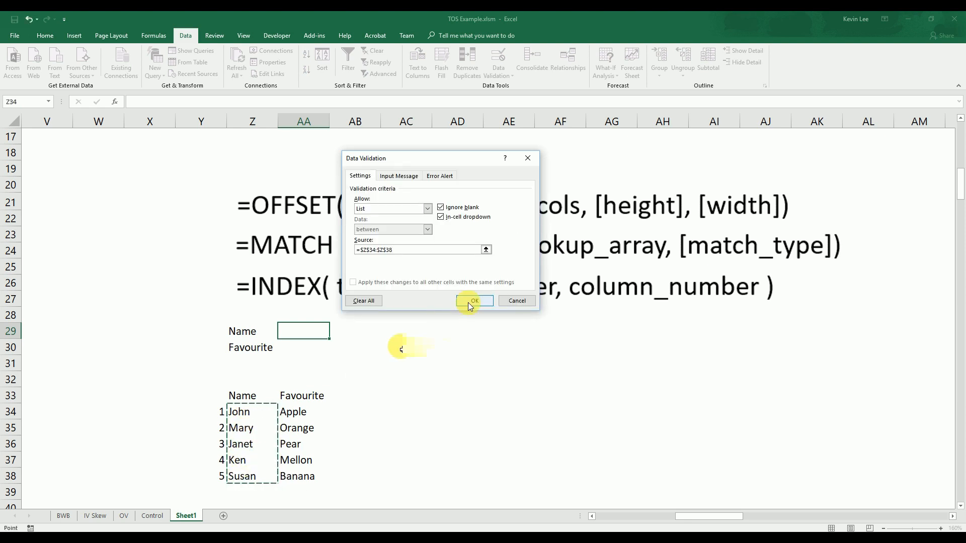
{"action": "left_click", "coordinate": [468, 301]}
Choose the second name from the dropdown in AA29
{"action": "left_click", "coordinate": [334, 333]}
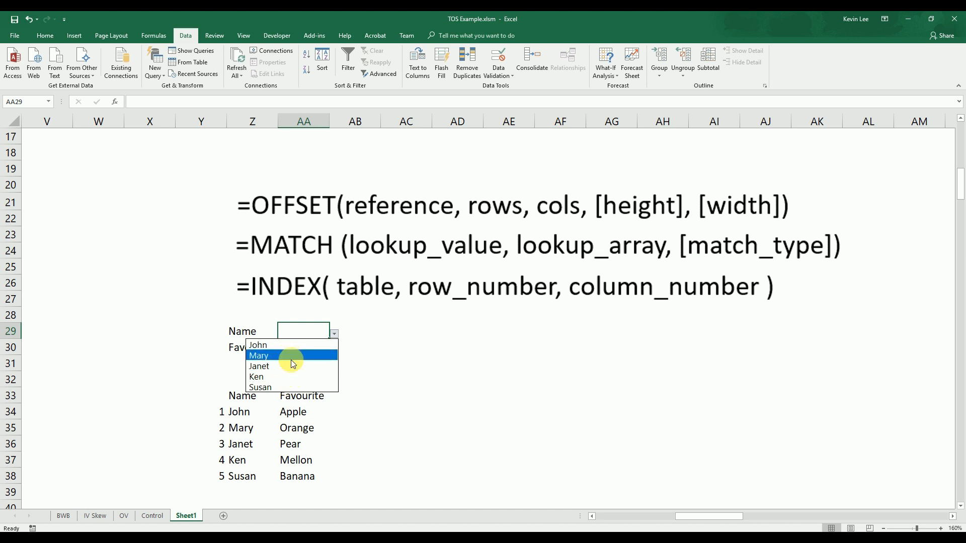
{"action": "left_click", "coordinate": [293, 360]}
{"action": "left_click", "coordinate": [294, 363]}
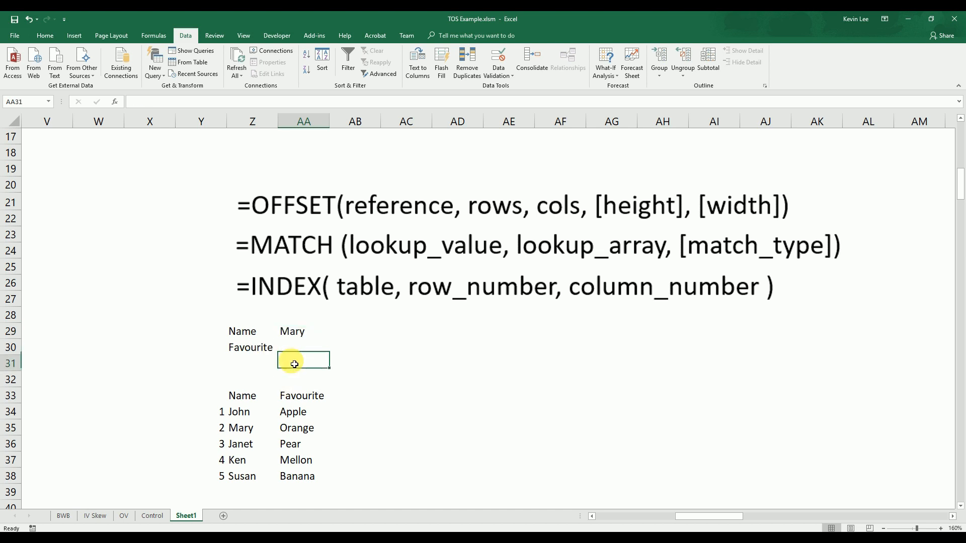
{"action": "left_click", "coordinate": [250, 492]}
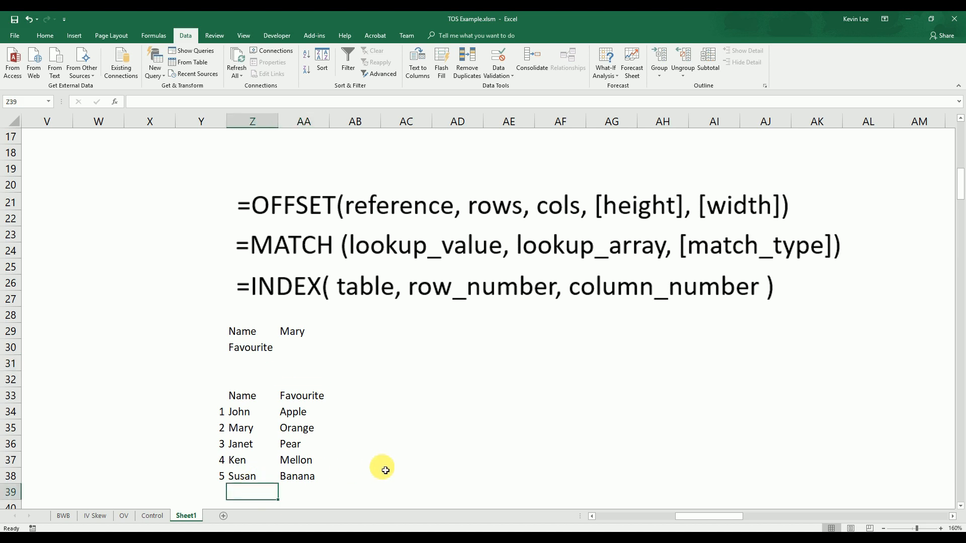
Add a sixth sample name to the lookup table in Z39 and number it 6 in Y39
{"action": "type", "text": "Bren"}
{"action": "key", "text": "Left"}
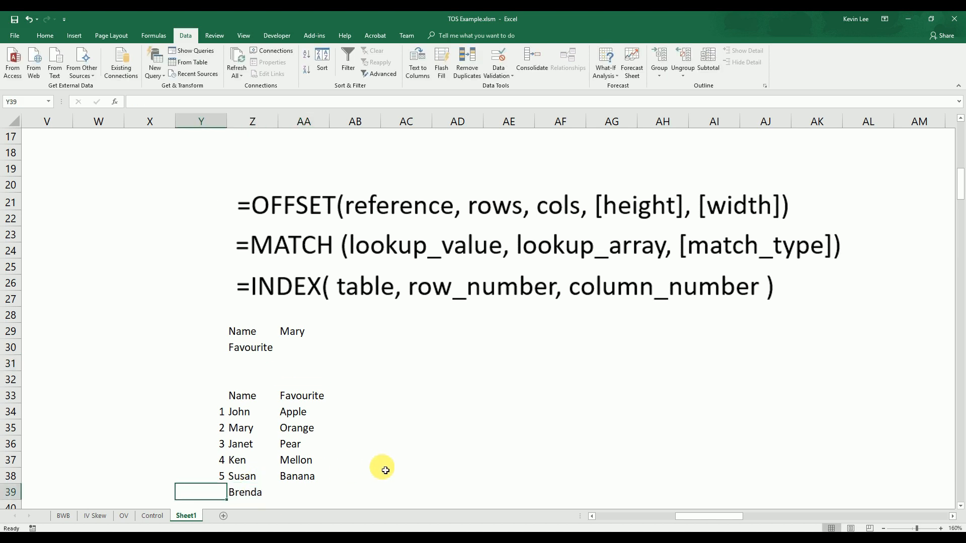
{"action": "type", "text": "6"}
{"action": "key", "text": "Return"}
{"action": "key", "text": "Up"}
{"action": "key", "text": "Right"}
{"action": "key", "text": "Right"}
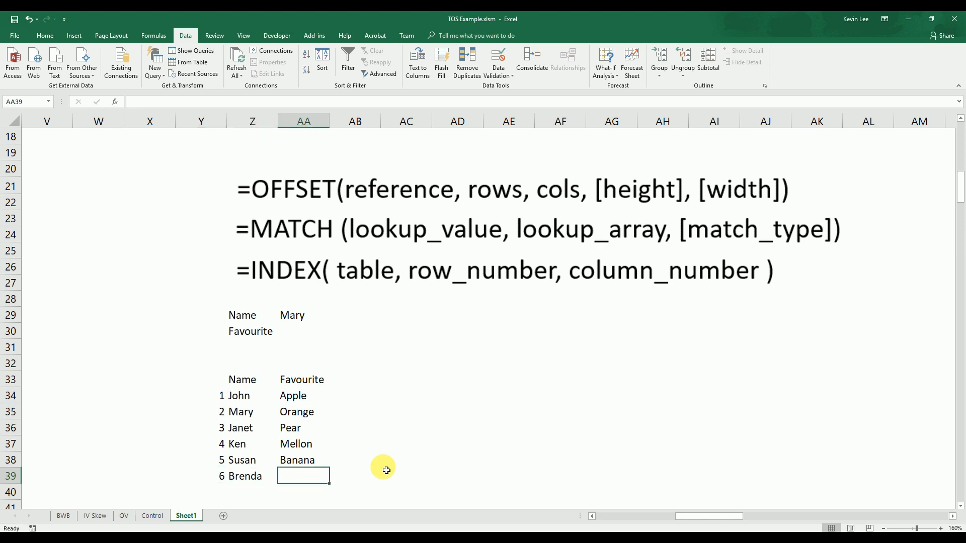
Check whether the Name dropdown in AA29 offers the newly added sixth name
{"action": "left_click", "coordinate": [306, 316]}
{"action": "left_click", "coordinate": [333, 317]}
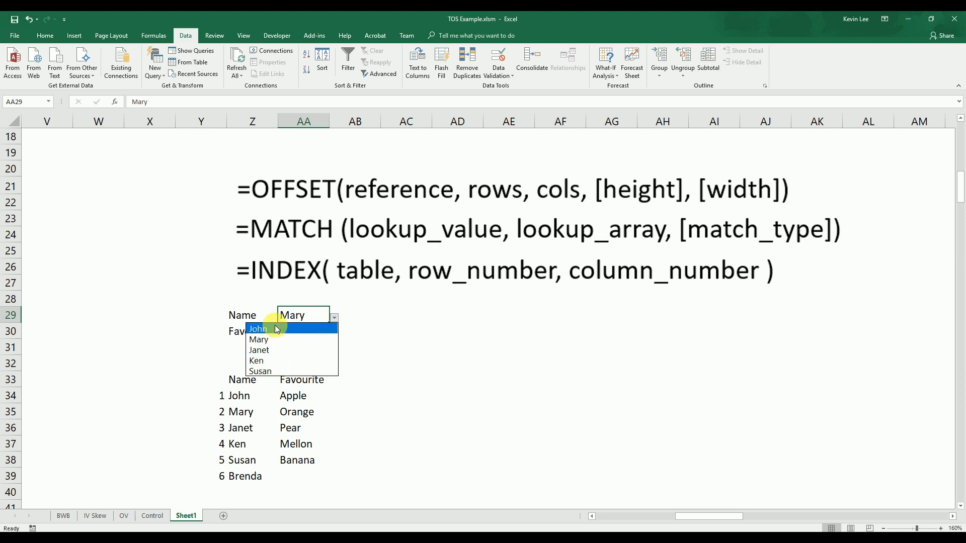
{"action": "left_click", "coordinate": [402, 353]}
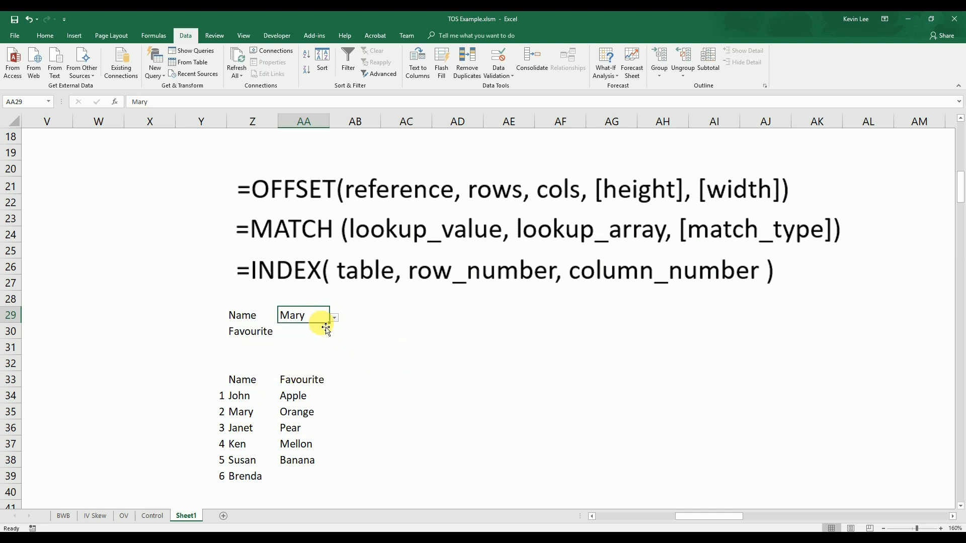
Extend the list validation source of AA29 to =$Z$34:$Z$47
{"action": "left_click", "coordinate": [500, 72]}
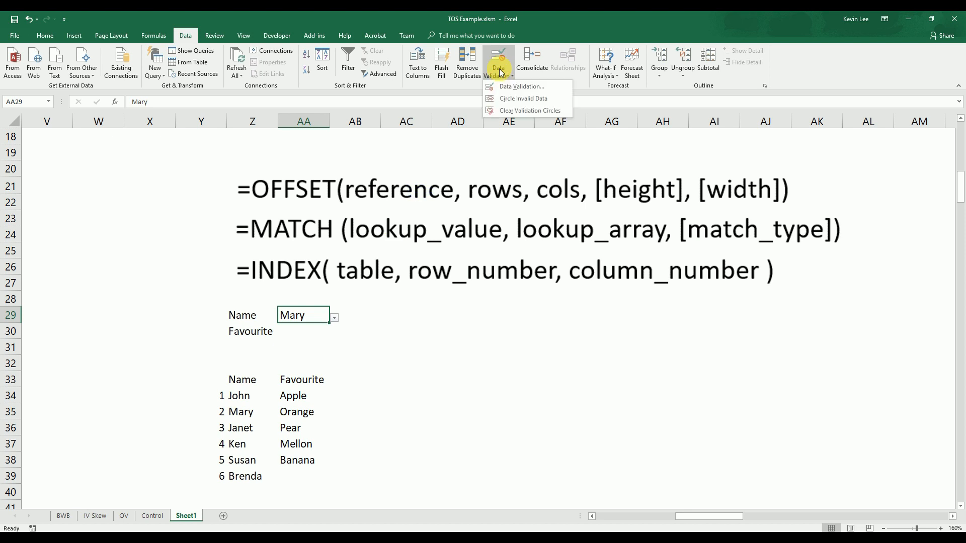
{"action": "left_click", "coordinate": [513, 93]}
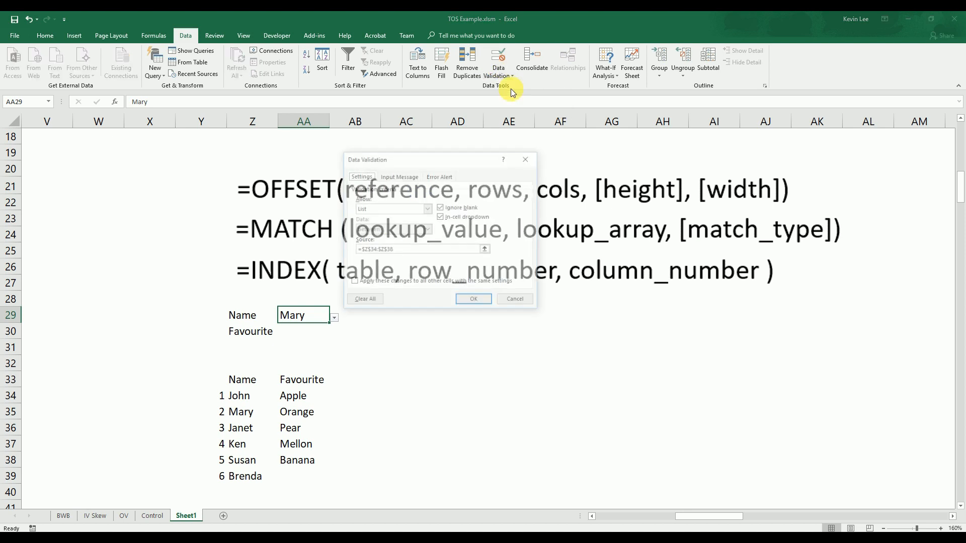
{"action": "left_click", "coordinate": [423, 251]}
{"action": "left_click_drag", "start_coordinate": [422, 252], "coordinate": [354, 250]}
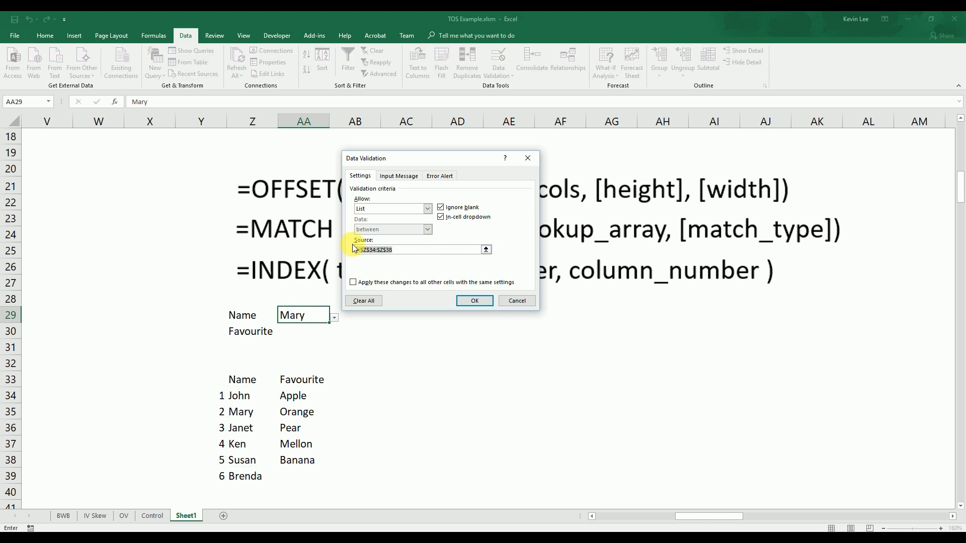
{"action": "left_click_drag", "start_coordinate": [241, 395], "coordinate": [242, 509]}
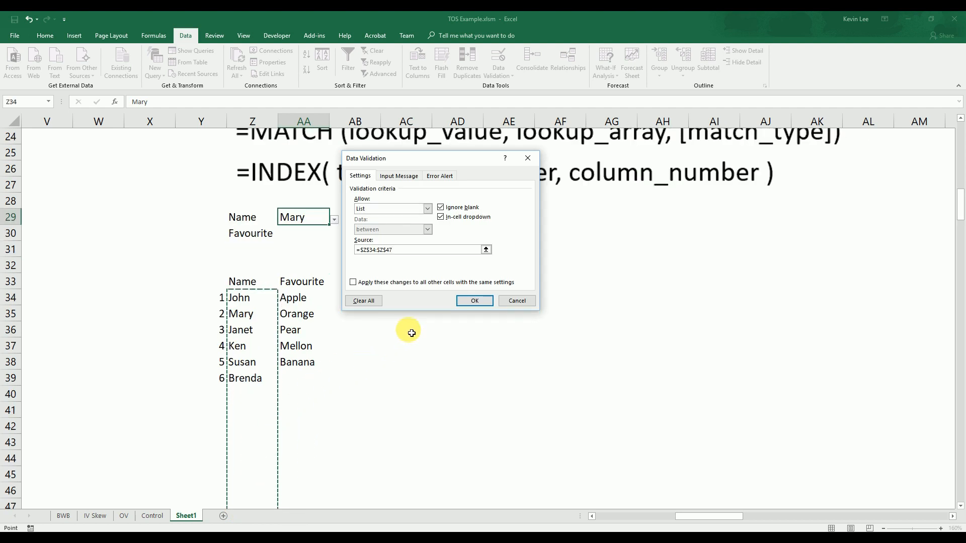
{"action": "scroll", "coordinate": [246, 332], "scroll_direction": "up", "scroll_amount": 2}
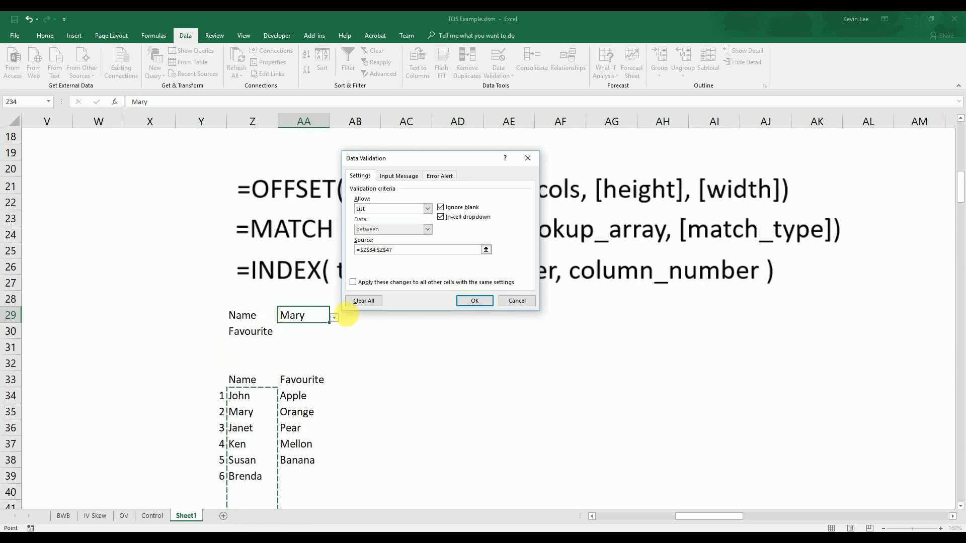
{"action": "left_click", "coordinate": [474, 300]}
Examine the choices and blank entries in the AA29 Name dropdown, keeping the current selection
{"action": "left_click", "coordinate": [390, 366]}
{"action": "left_click", "coordinate": [314, 316]}
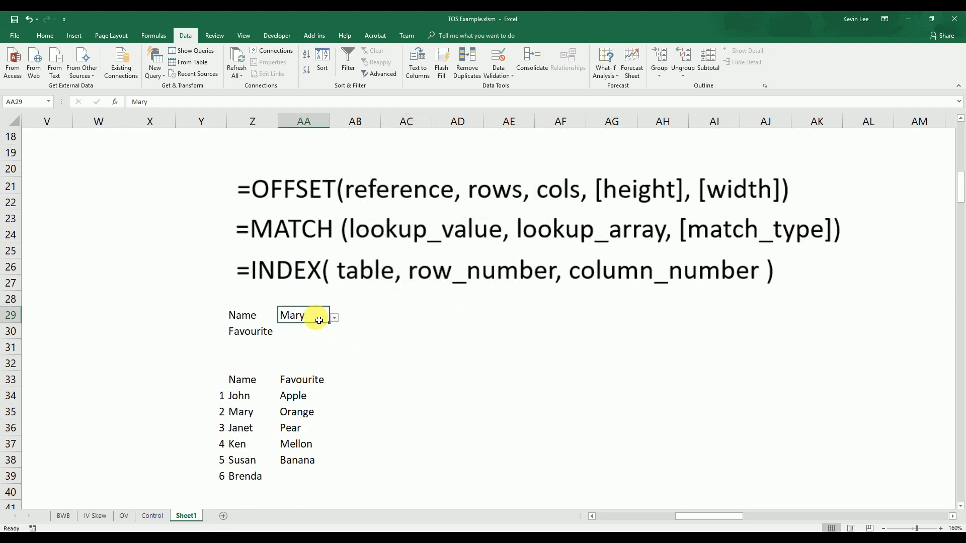
{"action": "left_click", "coordinate": [334, 318]}
{"action": "left_click_drag", "start_coordinate": [336, 351], "coordinate": [329, 327]}
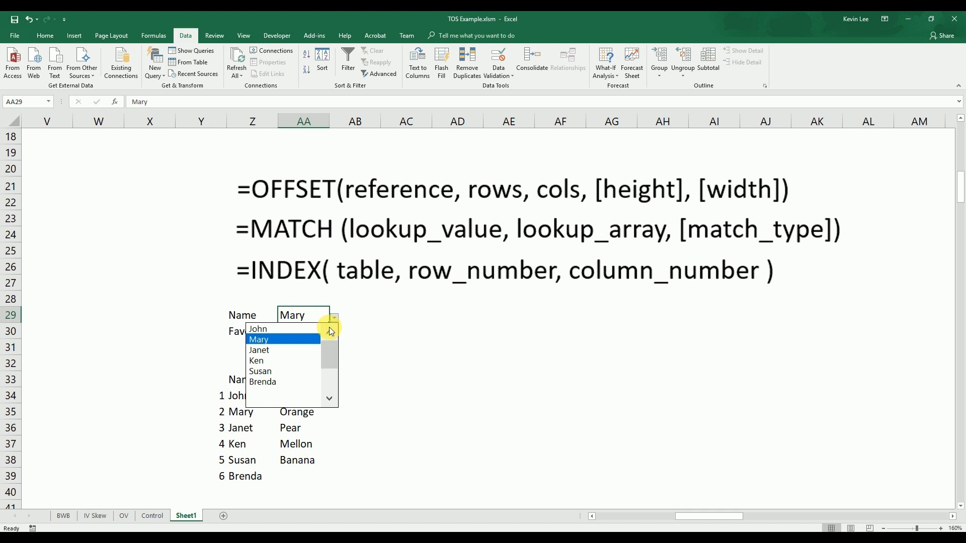
{"action": "left_click", "coordinate": [416, 361]}
{"action": "left_click", "coordinate": [416, 361]}
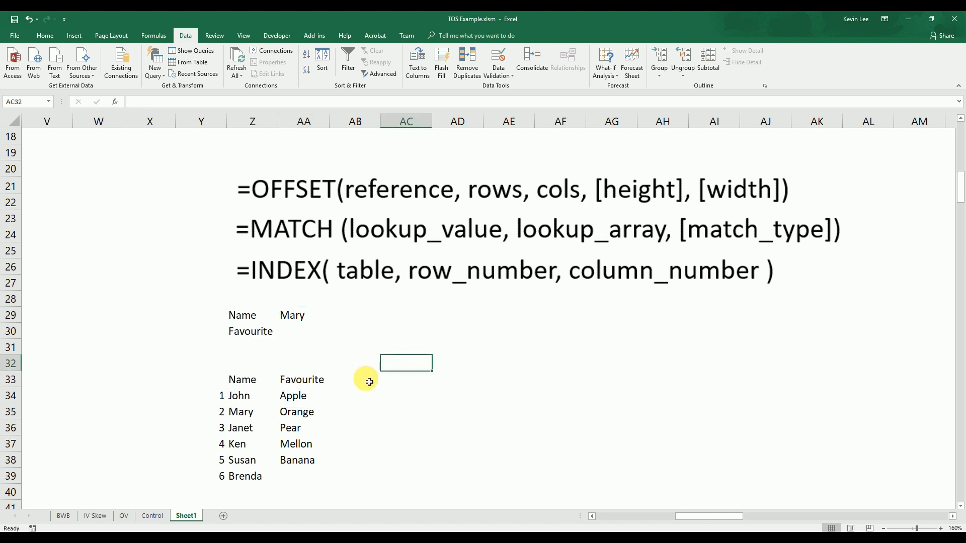
{"action": "left_click", "coordinate": [308, 321]}
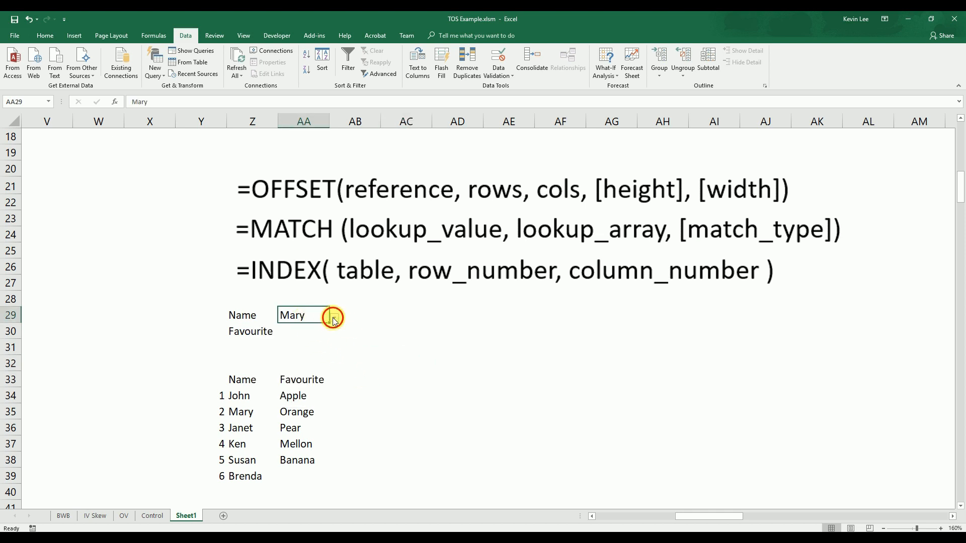
{"action": "left_click", "coordinate": [334, 318]}
{"action": "left_click", "coordinate": [403, 363]}
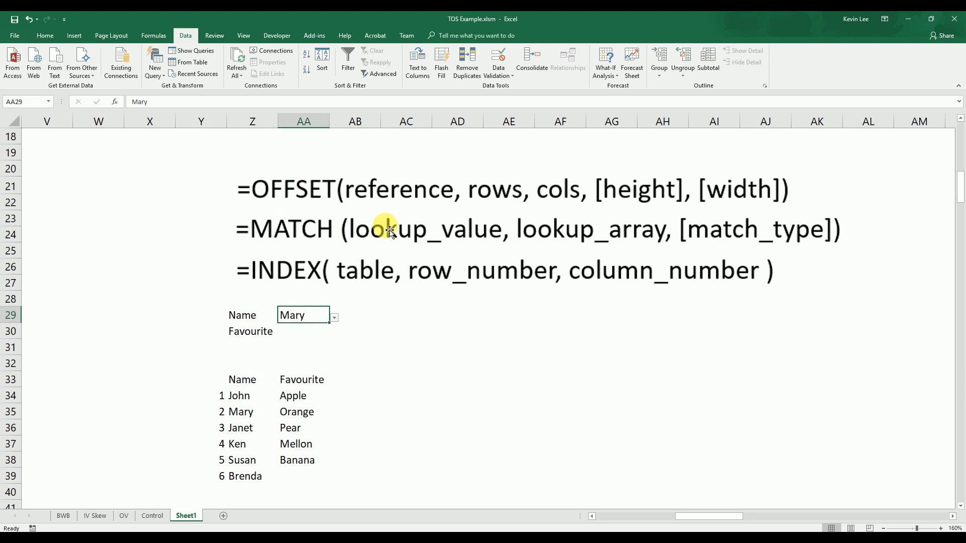
{"action": "left_click", "coordinate": [414, 363]}
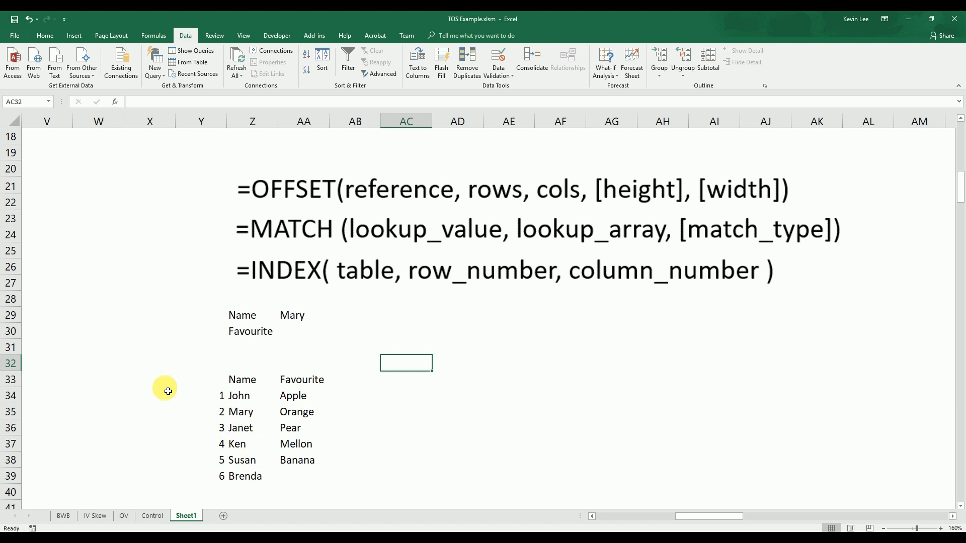
Enter =COUNTA(Z34:Z55) in X31 to count the names in the lookup table
{"action": "left_click", "coordinate": [161, 347]}
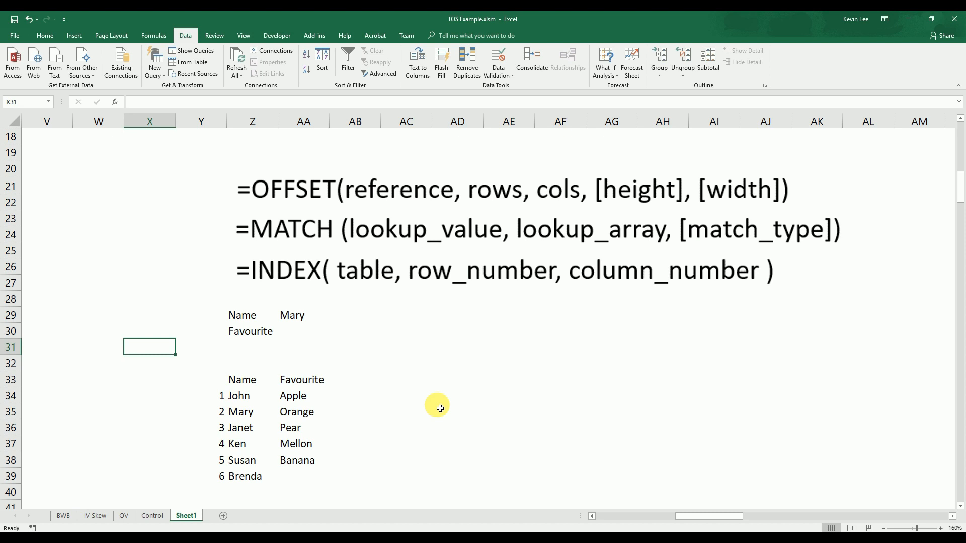
{"action": "type", "text": "=counta("}
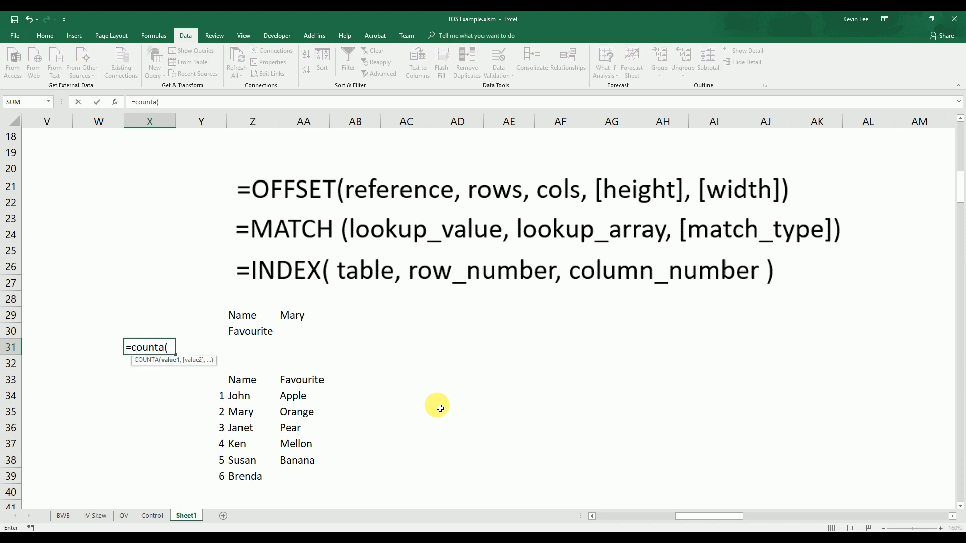
{"action": "key", "text": "BackSpace"}
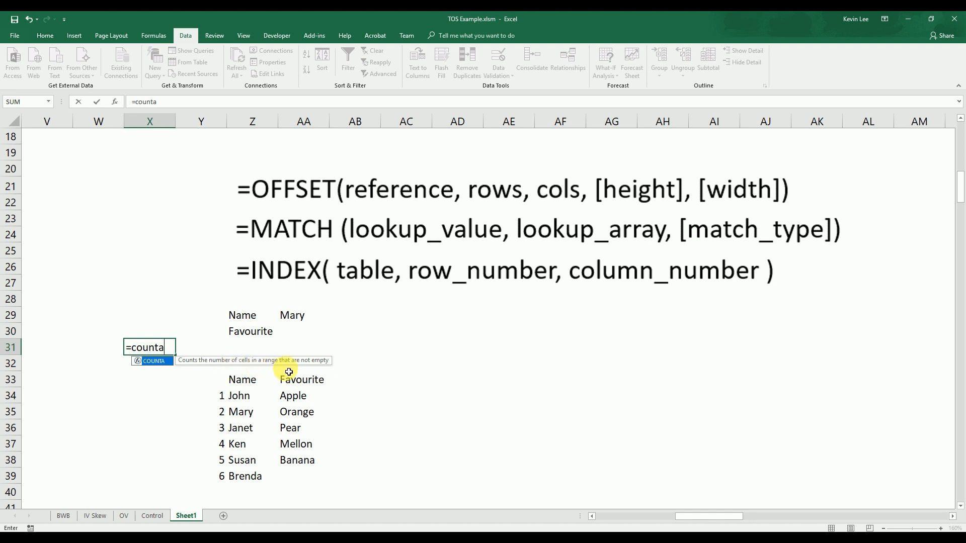
{"action": "type", "text": "("}
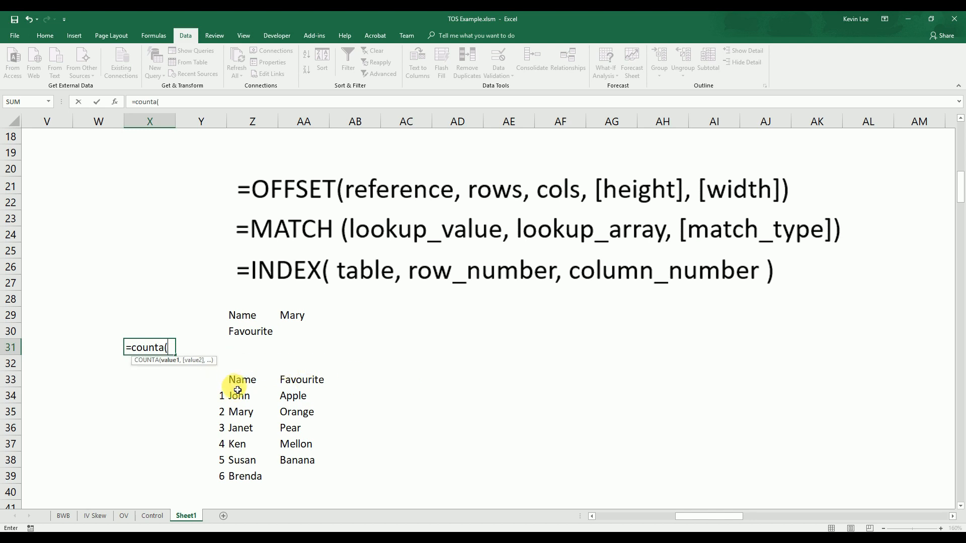
{"action": "left_click", "coordinate": [237, 395]}
{"action": "scroll", "coordinate": [236, 395], "scroll_direction": "down", "scroll_amount": 7}
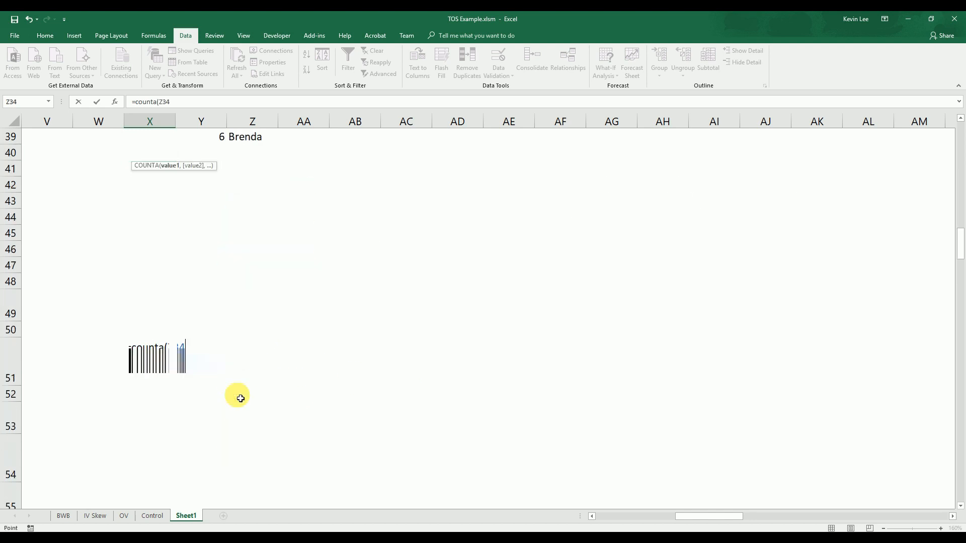
{"action": "left_click", "coordinate": [249, 492], "text": "shift"}
{"action": "scroll", "coordinate": [304, 394], "scroll_direction": "up", "scroll_amount": 3}
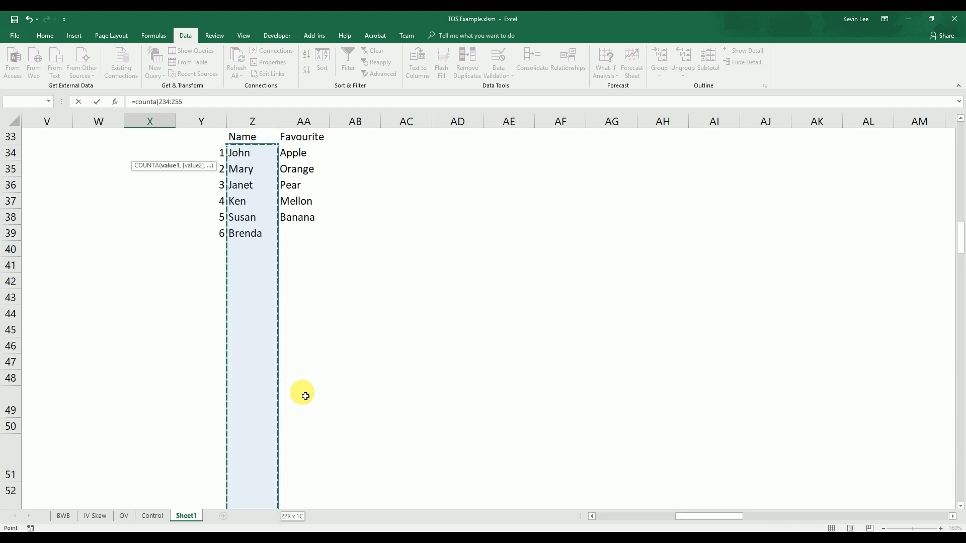
{"action": "scroll", "coordinate": [305, 396], "scroll_direction": "up", "scroll_amount": 3}
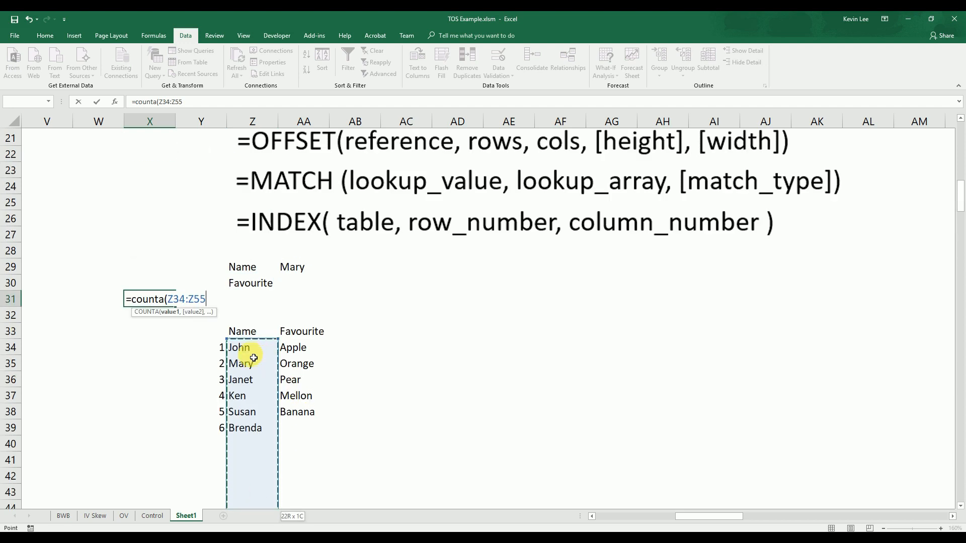
{"action": "key", "text": "Return"}
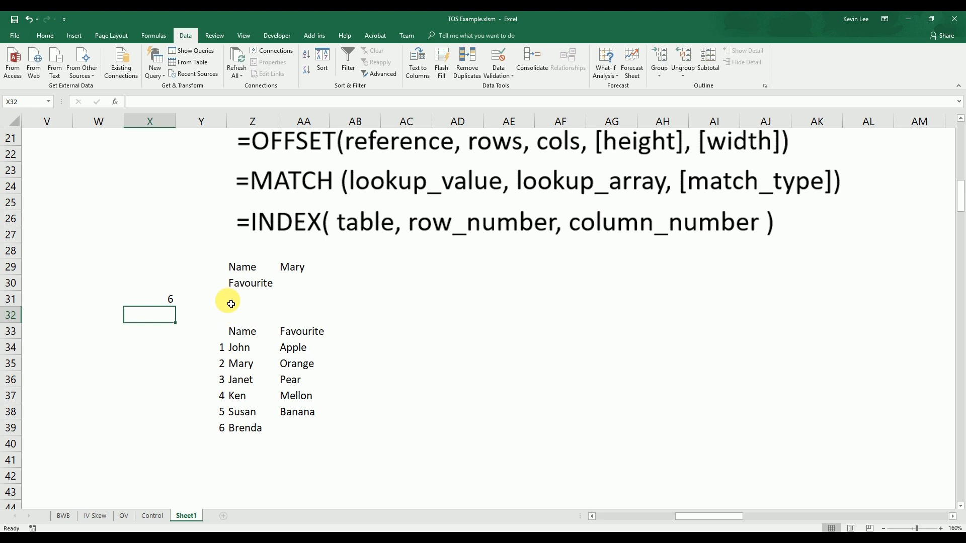
{"action": "scroll", "coordinate": [231, 304], "scroll_direction": "up", "scroll_amount": 3}
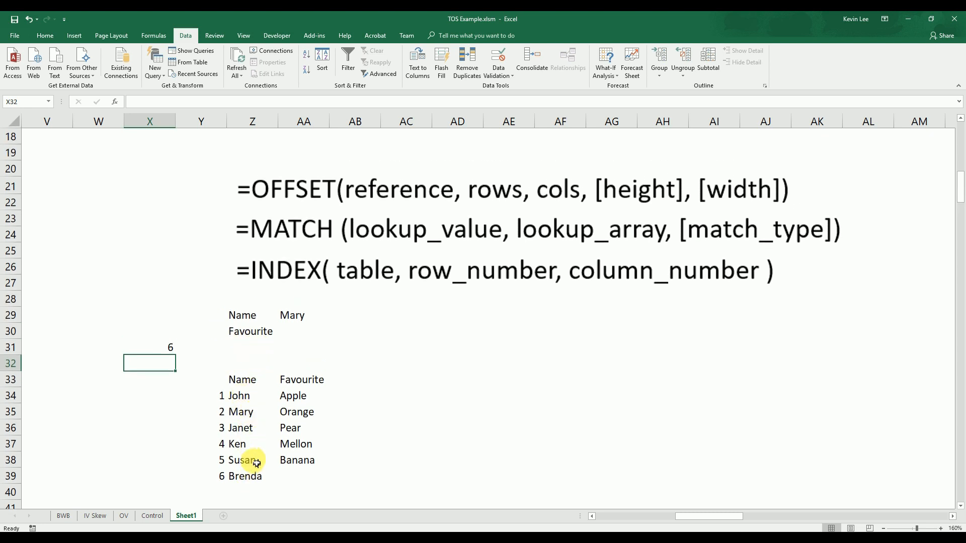
Review the COUNTA formula in X31 against the filled name range Z34:Z39 and its first cell
{"action": "left_click", "coordinate": [171, 347]}
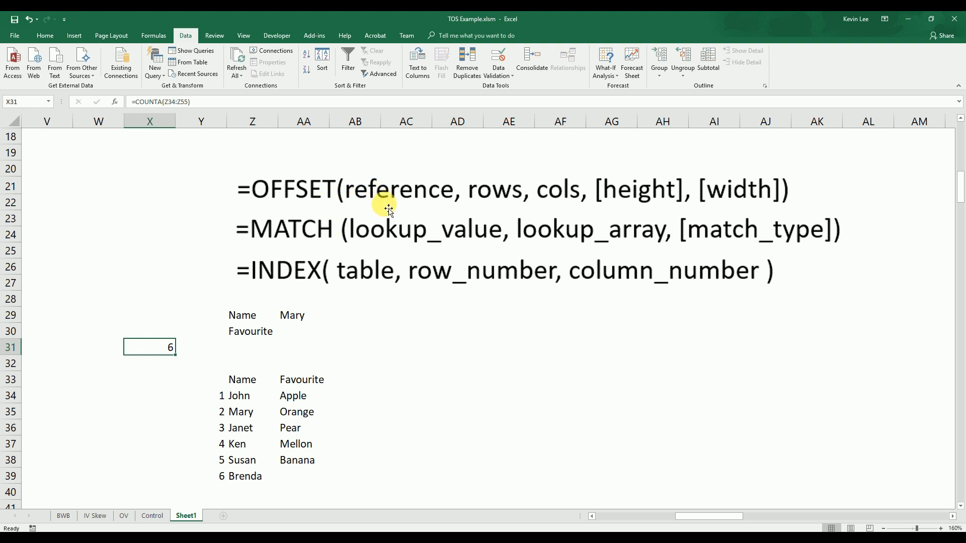
{"action": "left_click", "coordinate": [247, 395]}
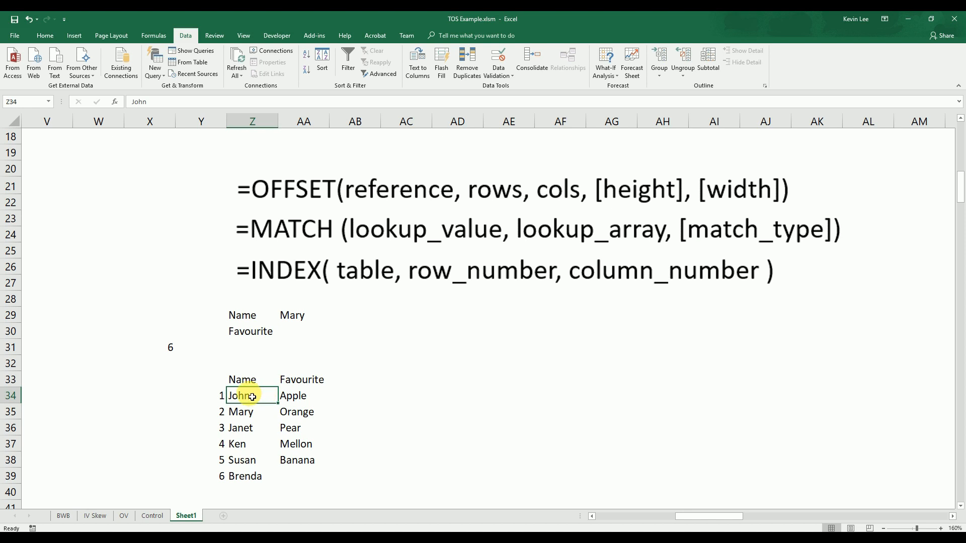
{"action": "left_click_drag", "start_coordinate": [252, 397], "coordinate": [246, 475]}
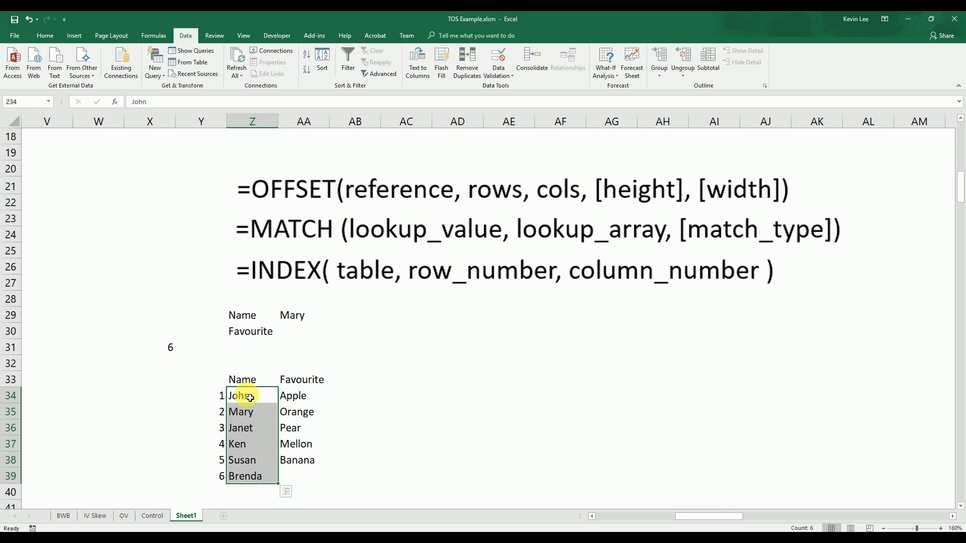
{"action": "left_click", "coordinate": [250, 398]}
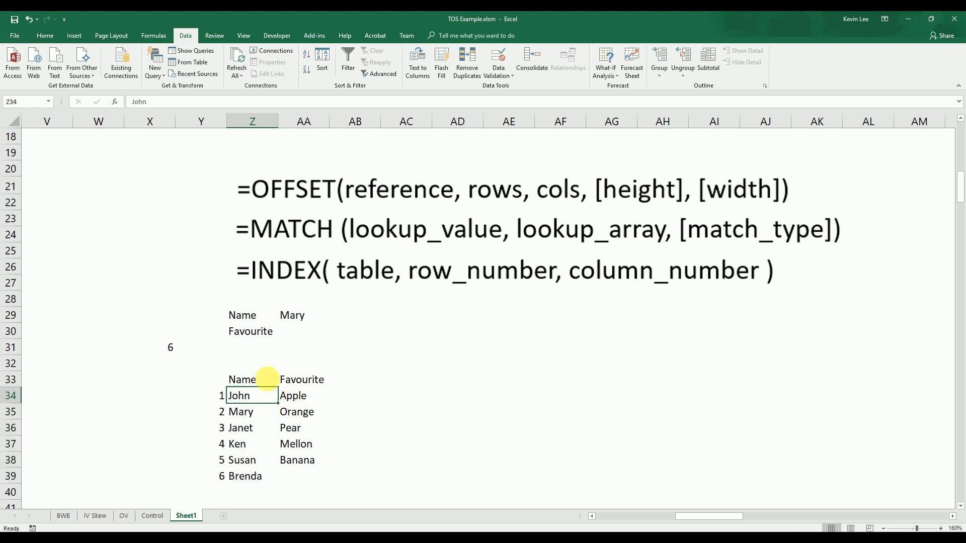
{"action": "left_click", "coordinate": [238, 354]}
{"action": "type", "text": "="}
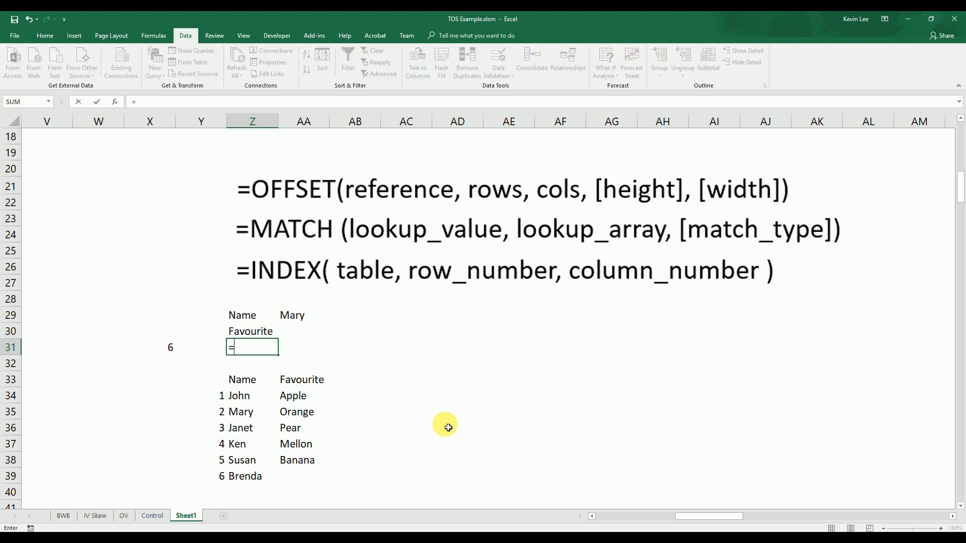
{"action": "key", "text": "Escape"}
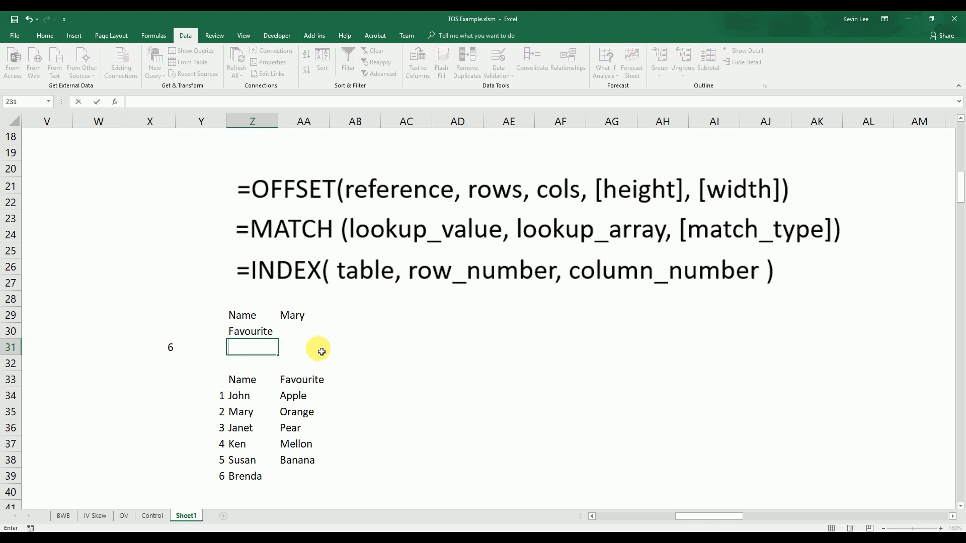
{"action": "left_click", "coordinate": [302, 318]}
Enter =OFFSET(Z34,0,0,X31,1) in Z31 to return the name list at the counted height
{"action": "left_click", "coordinate": [238, 352]}
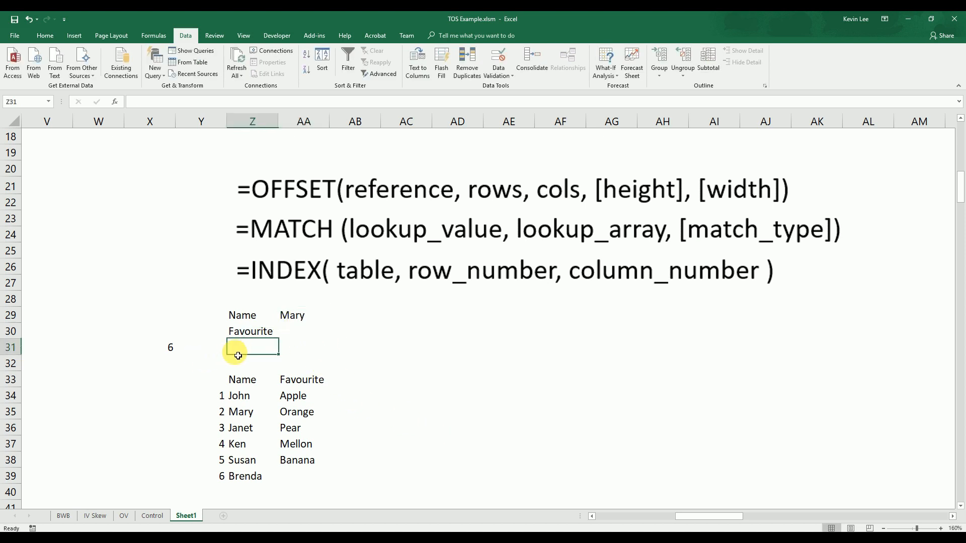
{"action": "type", "text": "=offset("}
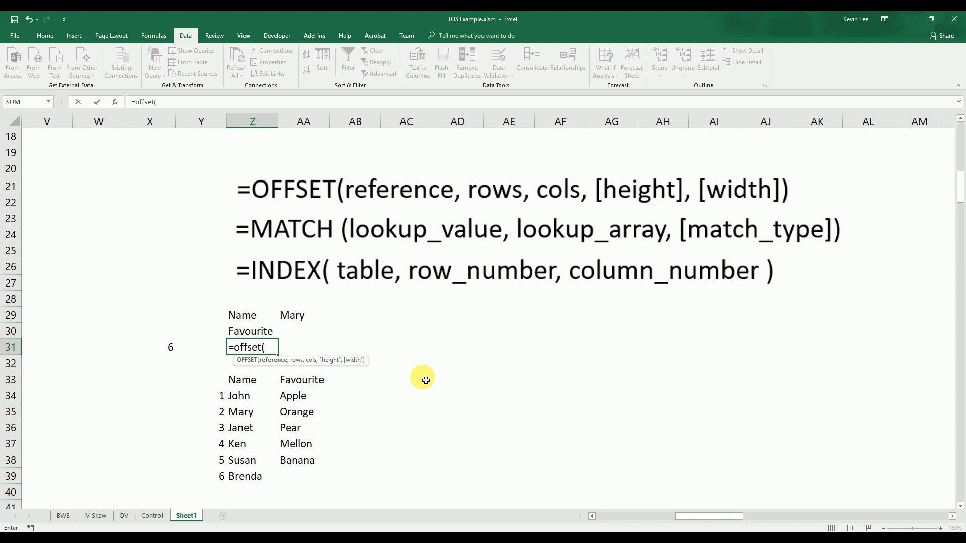
{"action": "left_click", "coordinate": [251, 398]}
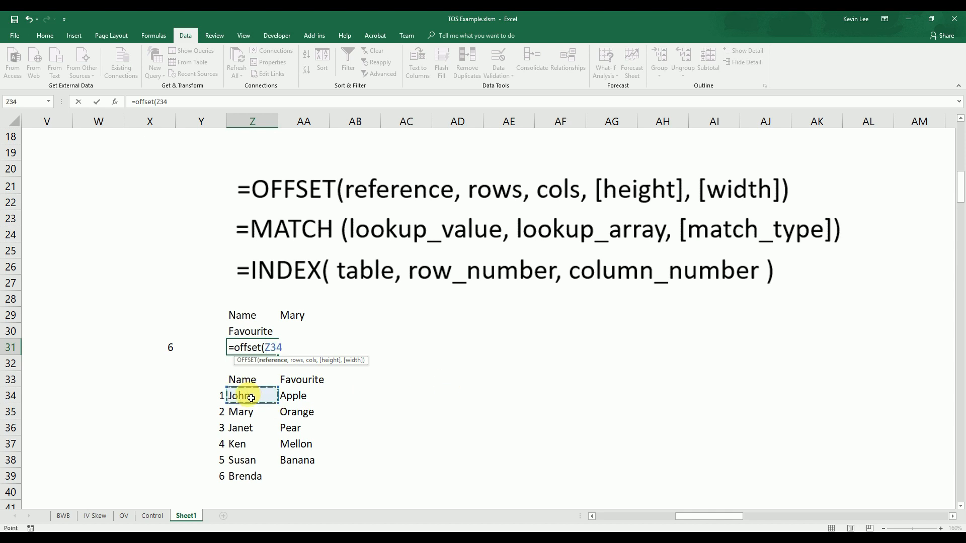
{"action": "type", "text": ","}
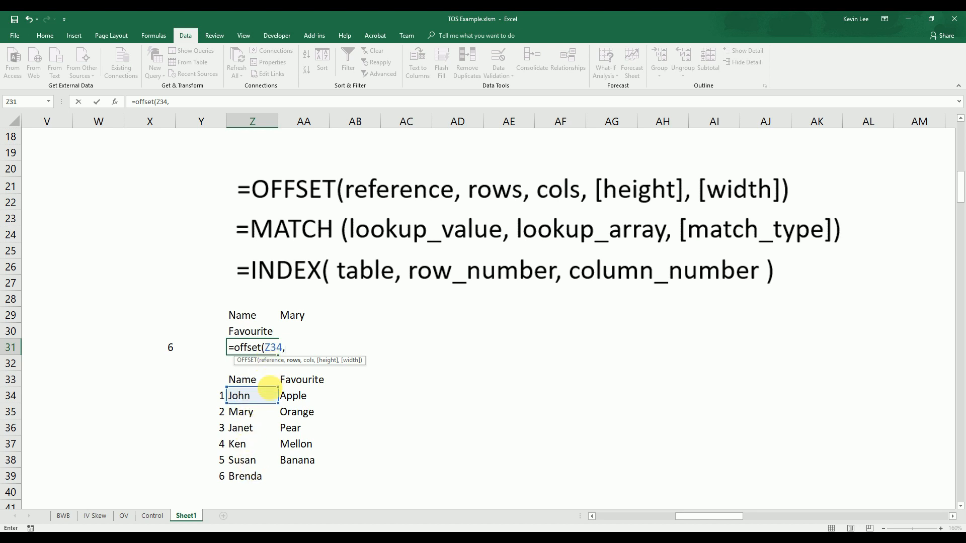
{"action": "type", "text": "0,"}
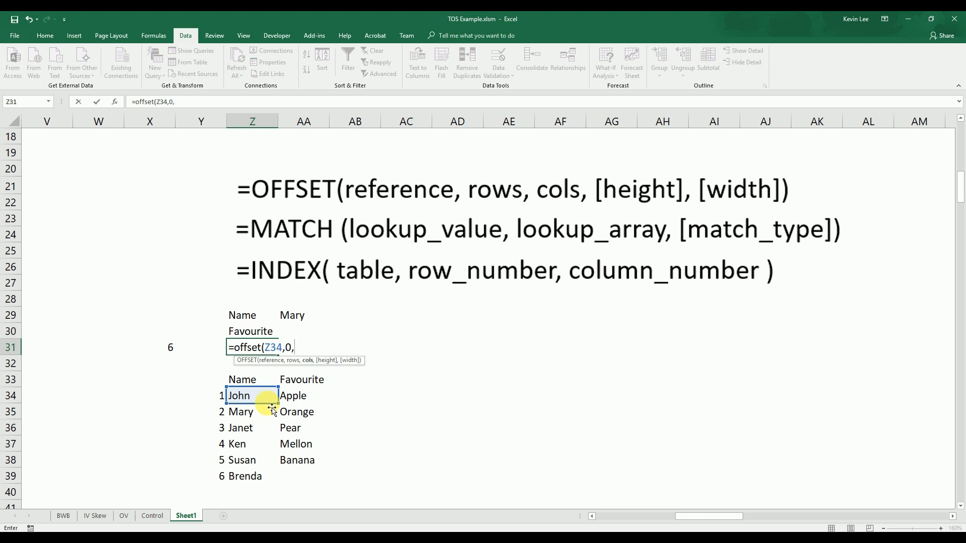
{"action": "type", "text": "0,"}
{"action": "mouse_move", "coordinate": [257, 397]}
{"action": "left_mouse_down"}
{"action": "mouse_move", "coordinate": [246, 475]}
{"action": "mouse_move", "coordinate": [248, 404]}
{"action": "left_mouse_up"}
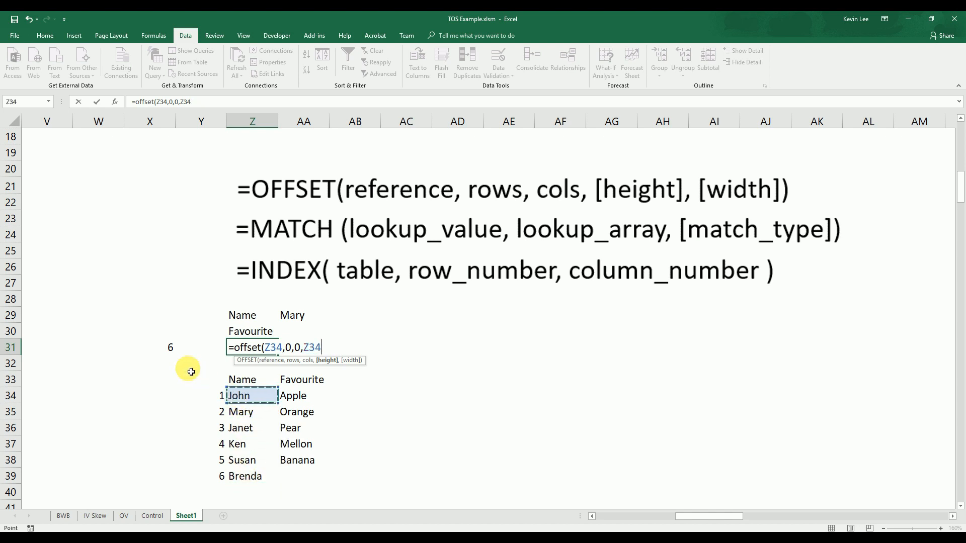
{"action": "left_click", "coordinate": [171, 349]}
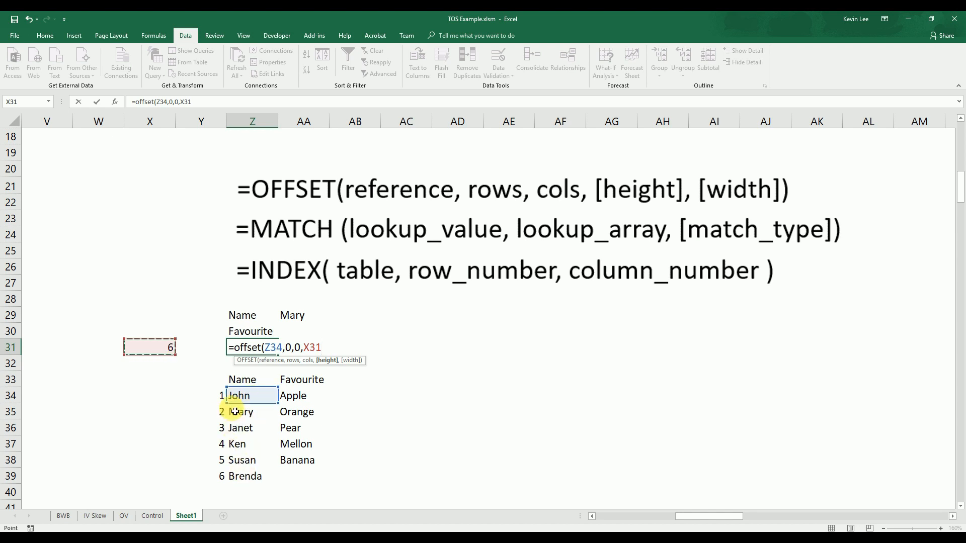
{"action": "type", "text": ",1"}
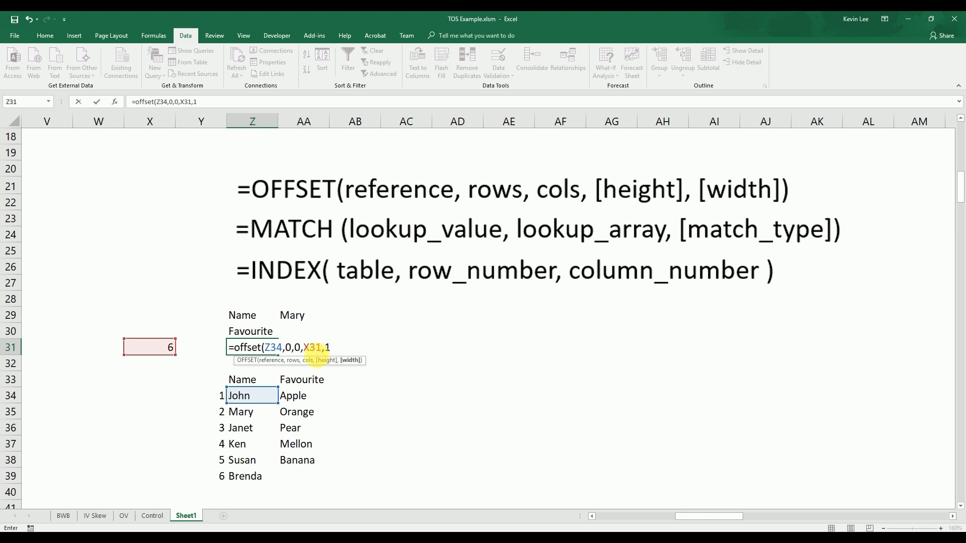
{"action": "type", "text": ")"}
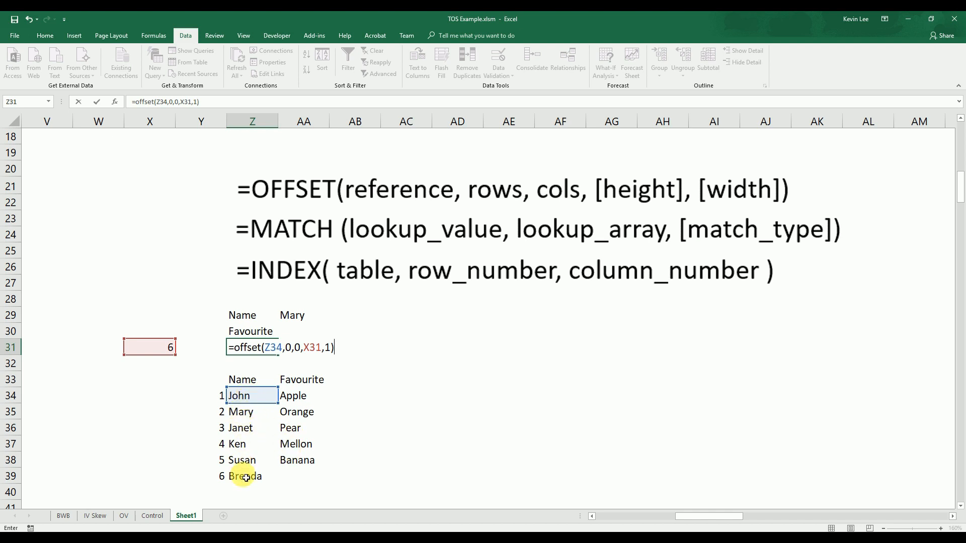
{"action": "key", "text": "Return"}
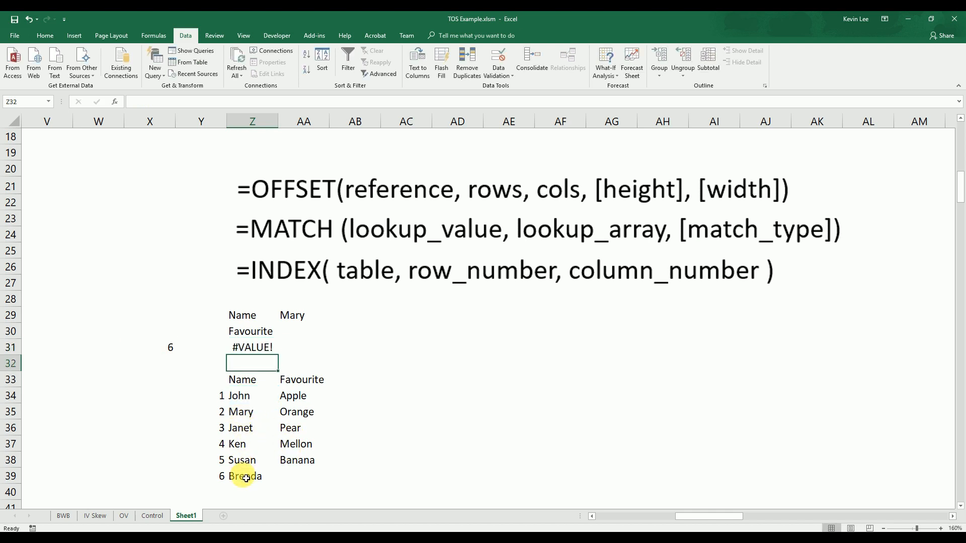
{"action": "left_click", "coordinate": [255, 347]}
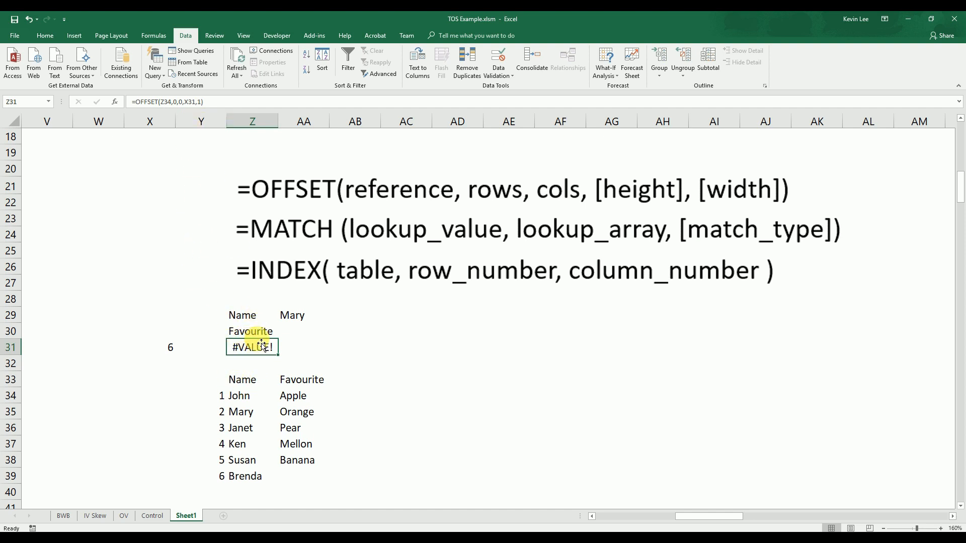
Set the AA29 list validation source to =OFFSET($Z$34,0,0,$X$31,1) and check the dropdown's choices
{"action": "left_click", "coordinate": [297, 315]}
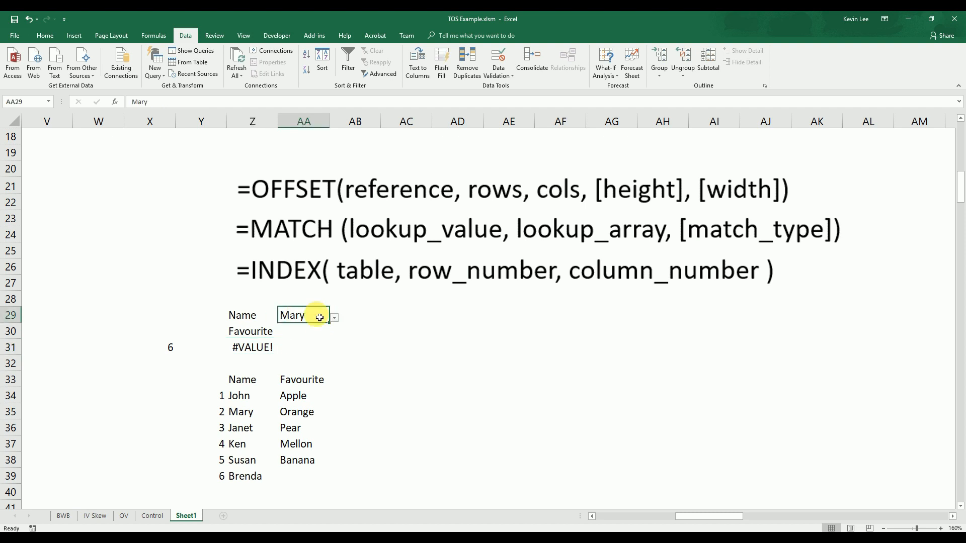
{"action": "left_click", "coordinate": [499, 75]}
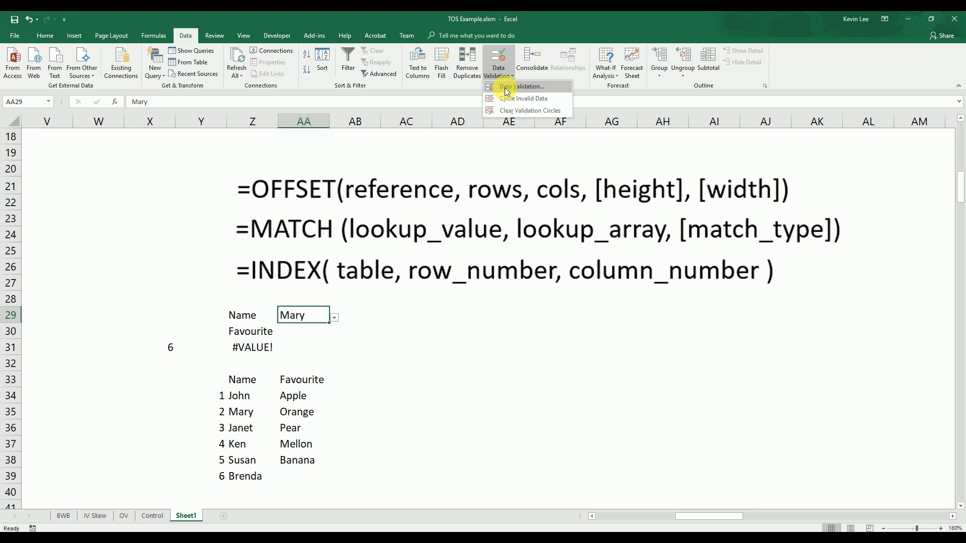
{"action": "left_click", "coordinate": [504, 87]}
{"action": "left_click_drag", "start_coordinate": [421, 153], "coordinate": [411, 231]}
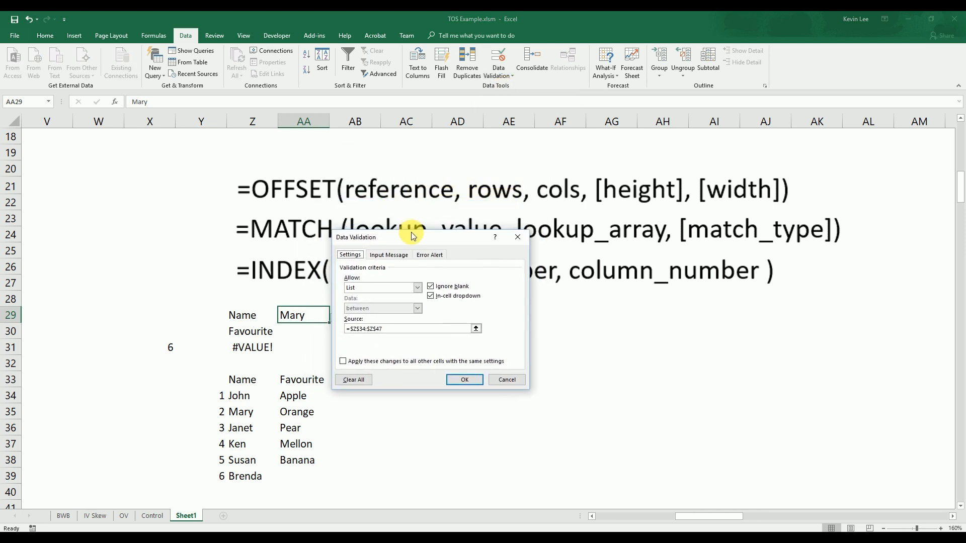
{"action": "left_click", "coordinate": [393, 330]}
{"action": "left_click_drag", "start_coordinate": [382, 329], "coordinate": [350, 329]}
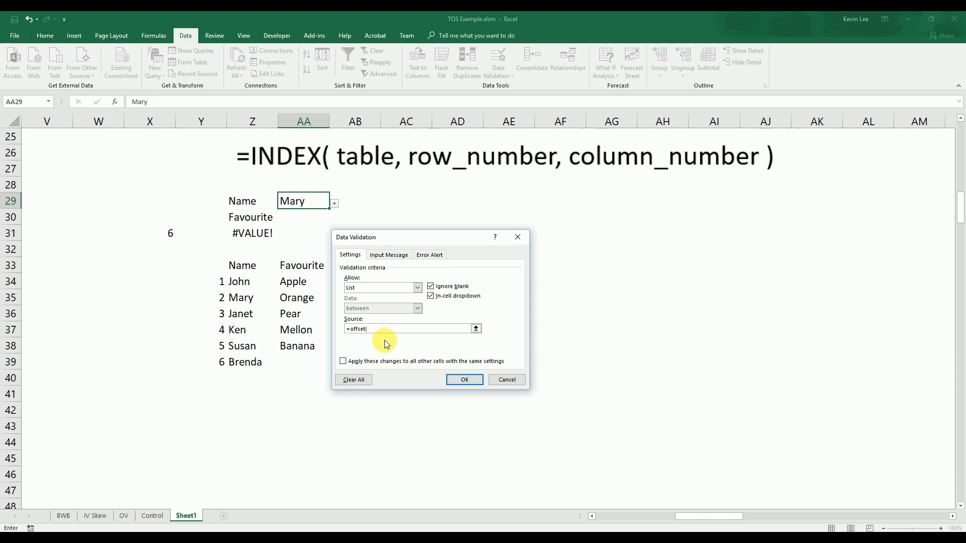
{"action": "left_click", "coordinate": [241, 284]}
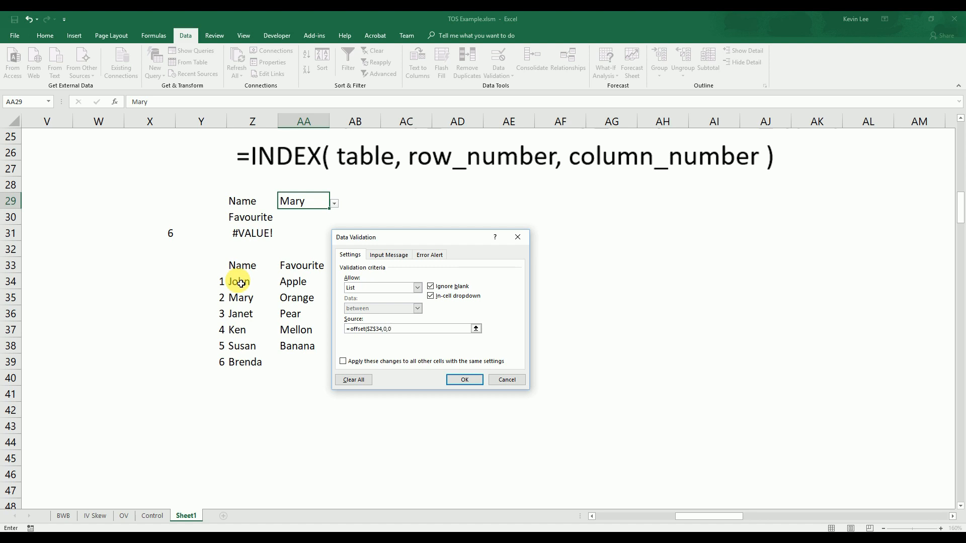
{"action": "left_click", "coordinate": [170, 234]}
{"action": "type", "text": ",0,0,$X$31,1"}
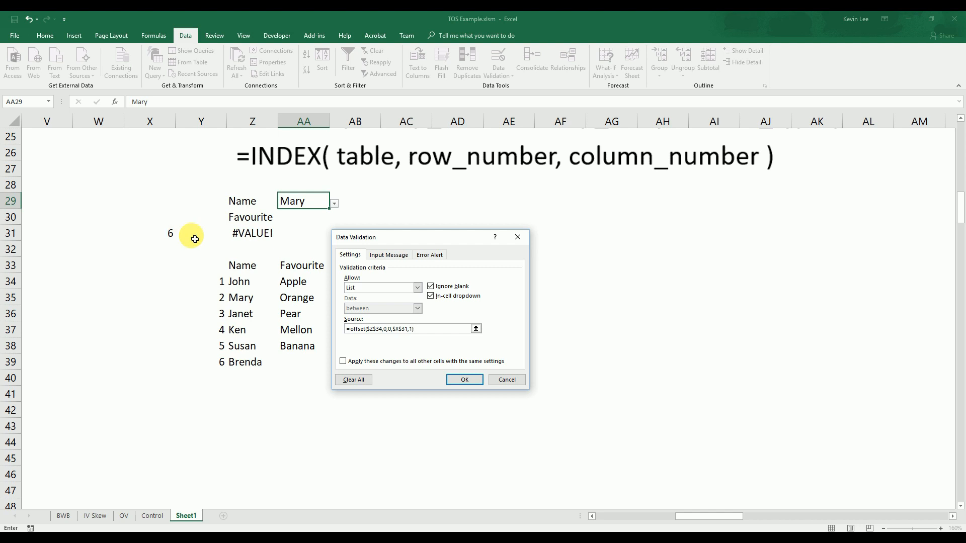
{"action": "left_click", "coordinate": [461, 379]}
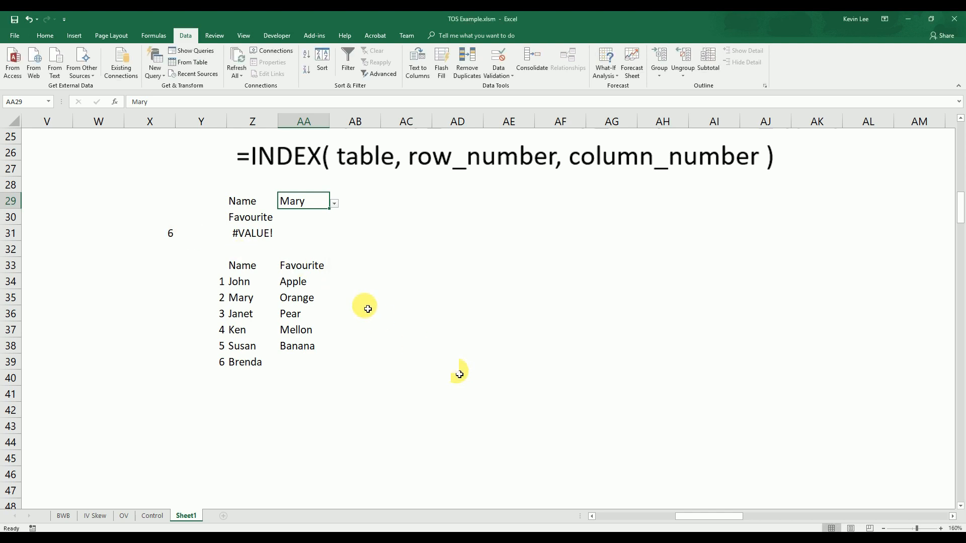
{"action": "left_click", "coordinate": [334, 204]}
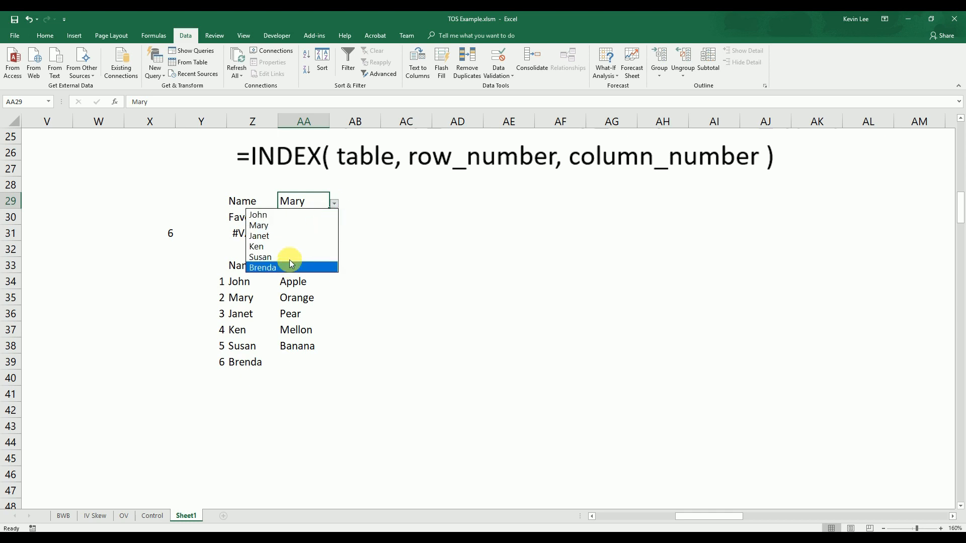
{"action": "key", "text": "Escape"}
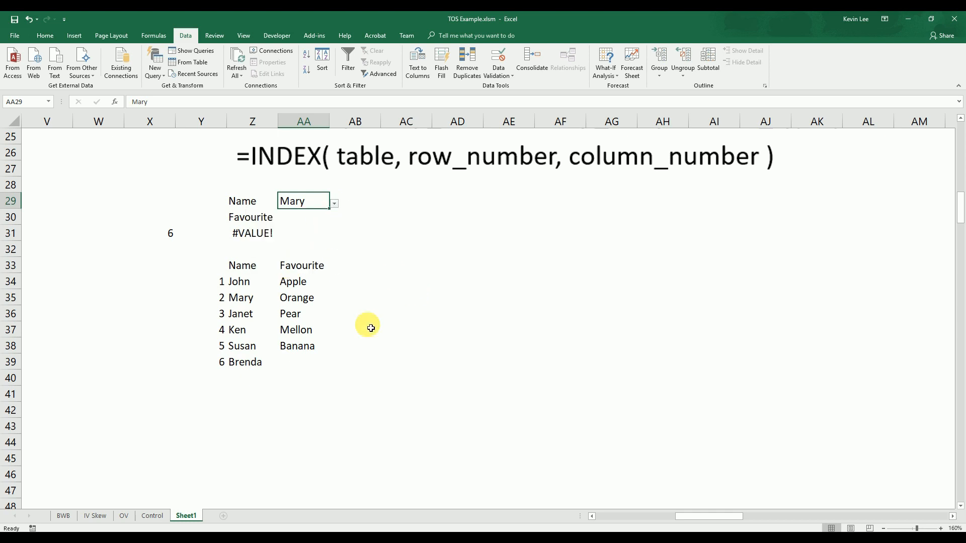
Add the test names xxx, yy and zzz below the last name, in Z40:Z42
{"action": "left_click", "coordinate": [244, 374]}
{"action": "type", "text": "x"}
{"action": "key", "text": "Return"}
{"action": "type", "text": "xx"}
{"action": "key", "text": "Up"}
{"action": "type", "text": "xxx"}
{"action": "key", "text": "Return"}
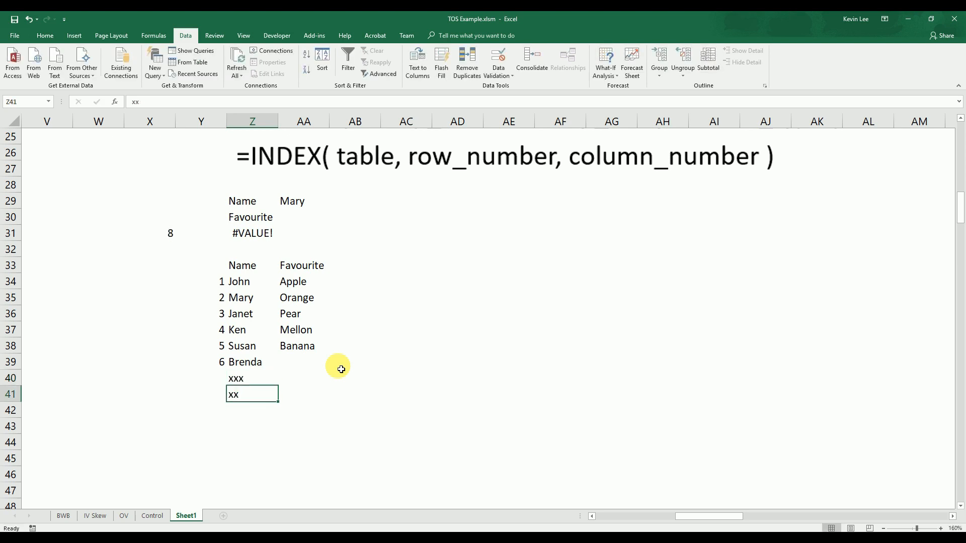
{"action": "type", "text": "yy"}
{"action": "key", "text": "Return"}
{"action": "type", "text": "zzz"}
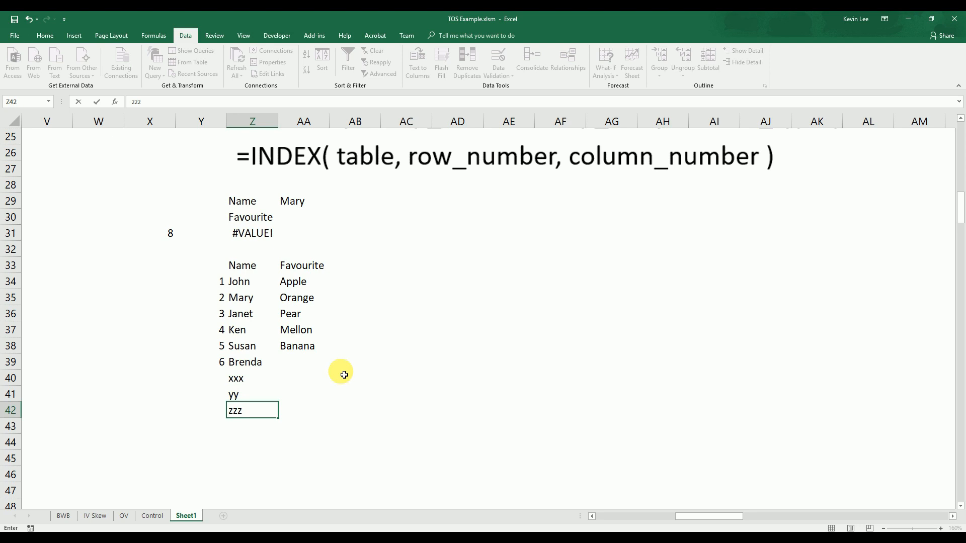
{"action": "left_click", "coordinate": [337, 408]}
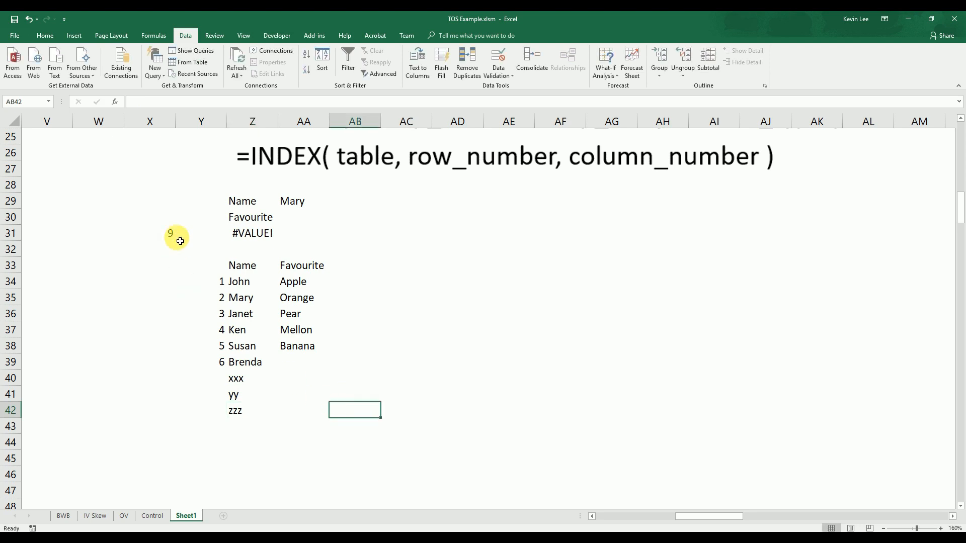
Examine the AA29 Name dropdown for the added test names, keeping the current selection
{"action": "left_click", "coordinate": [327, 205]}
{"action": "left_click", "coordinate": [335, 204]}
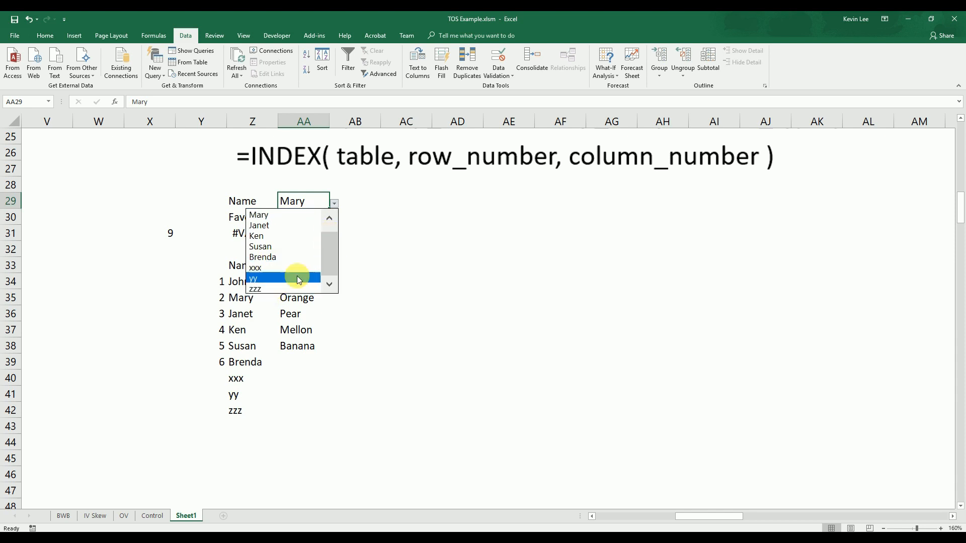
{"action": "left_click_drag", "start_coordinate": [327, 261], "coordinate": [327, 296]}
{"action": "left_click_drag", "start_coordinate": [328, 262], "coordinate": [335, 237]}
{"action": "left_click", "coordinate": [377, 266]}
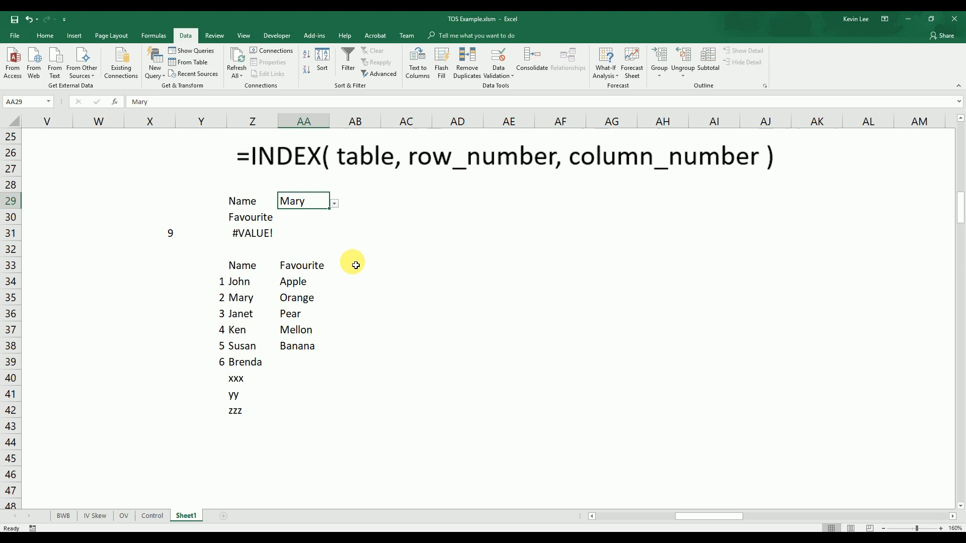
Clear the OFFSET formula from Z31 and move the count formula from X31 to AA31
{"action": "scroll", "coordinate": [352, 263], "scroll_direction": "up", "scroll_amount": 2}
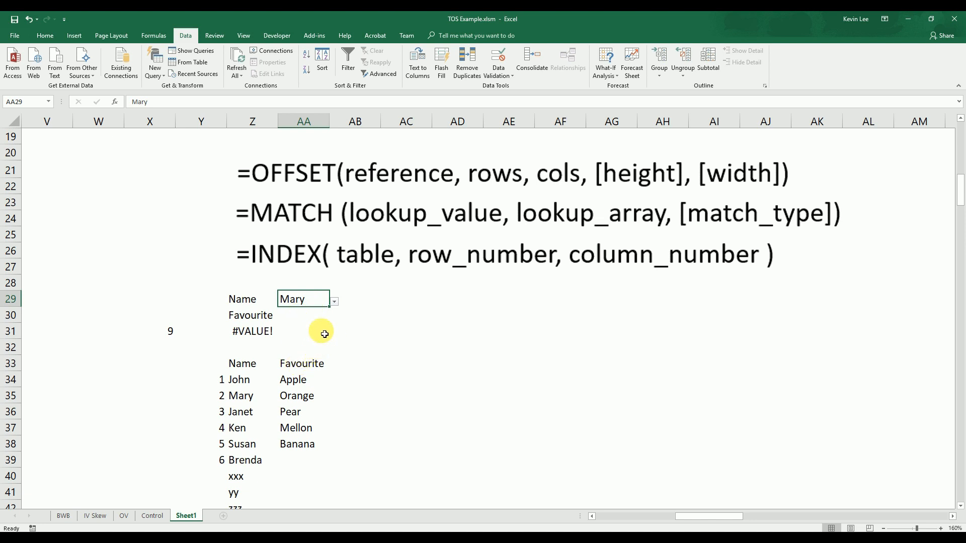
{"action": "left_click", "coordinate": [259, 333]}
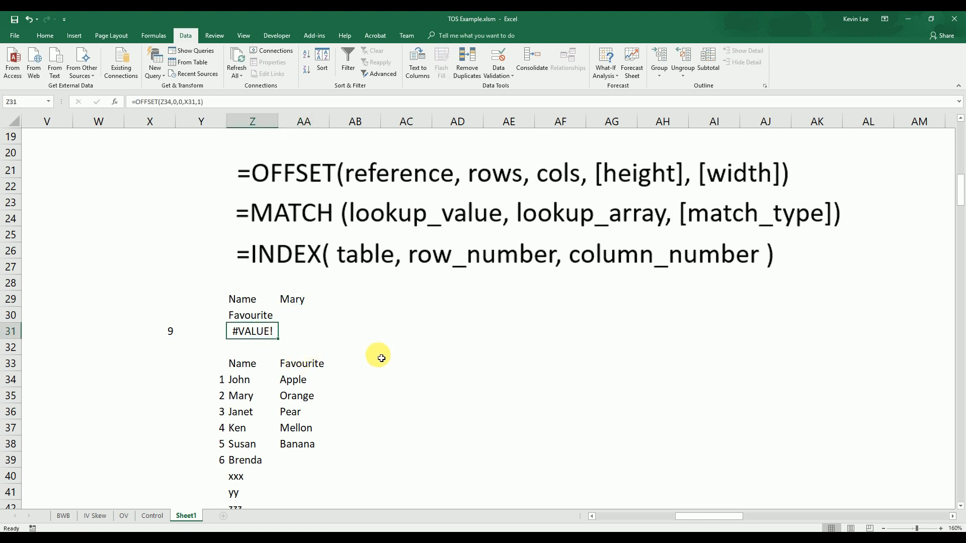
{"action": "key", "text": "Delete"}
{"action": "left_click", "coordinate": [170, 334]}
{"action": "left_click_drag", "start_coordinate": [171, 346], "coordinate": [303, 328]}
Label the count row by entering Num Ppl in Z31
{"action": "left_click", "coordinate": [270, 333]}
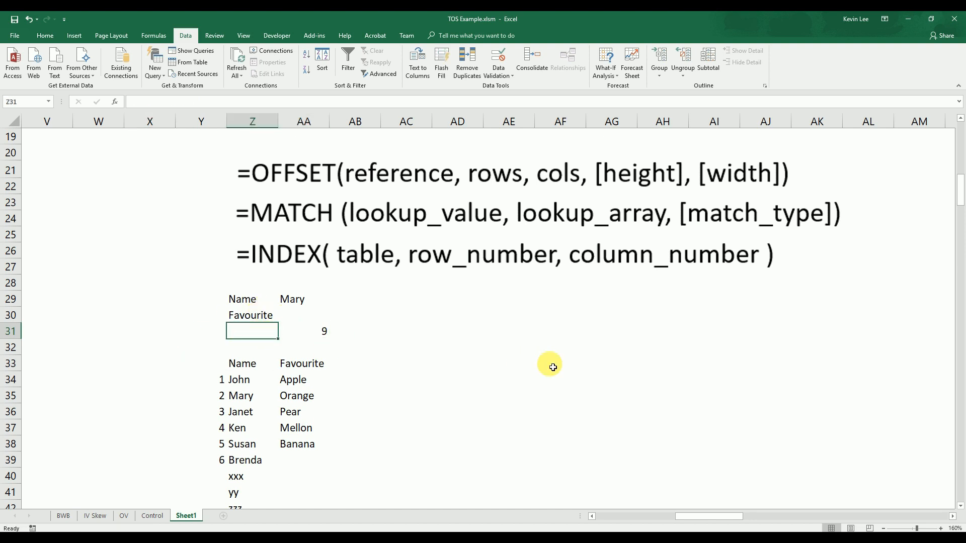
{"action": "type", "text": "Num Peo"}
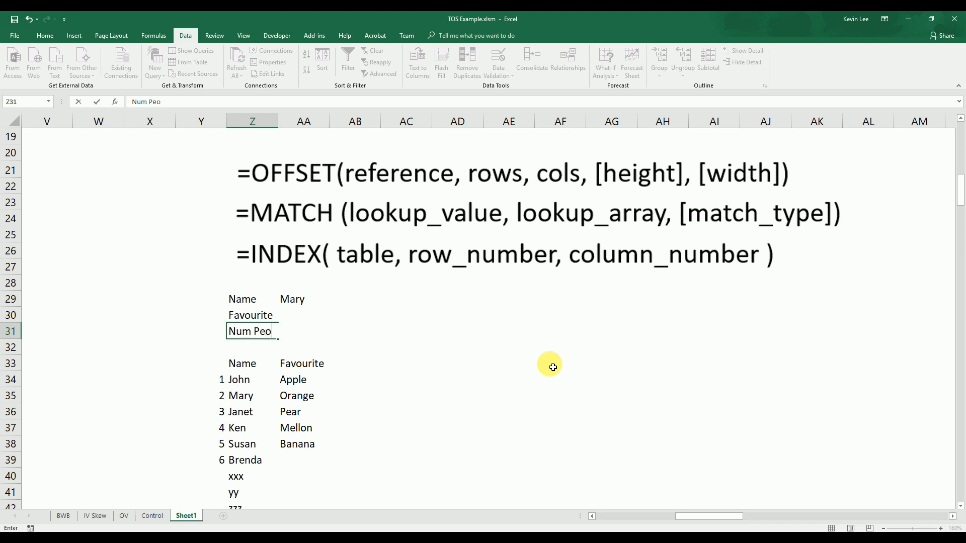
{"action": "key", "text": "BackSpace"}
{"action": "type", "text": "pl"}
{"action": "key", "text": "Return"}
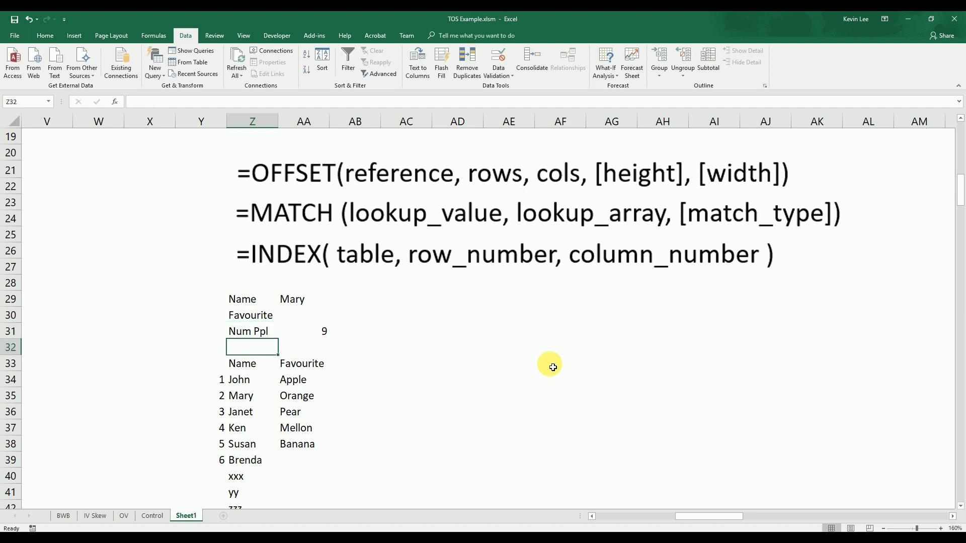
Right-align the Name, Favourite and Num Ppl values in AA29:AA31
{"action": "left_click", "coordinate": [300, 299]}
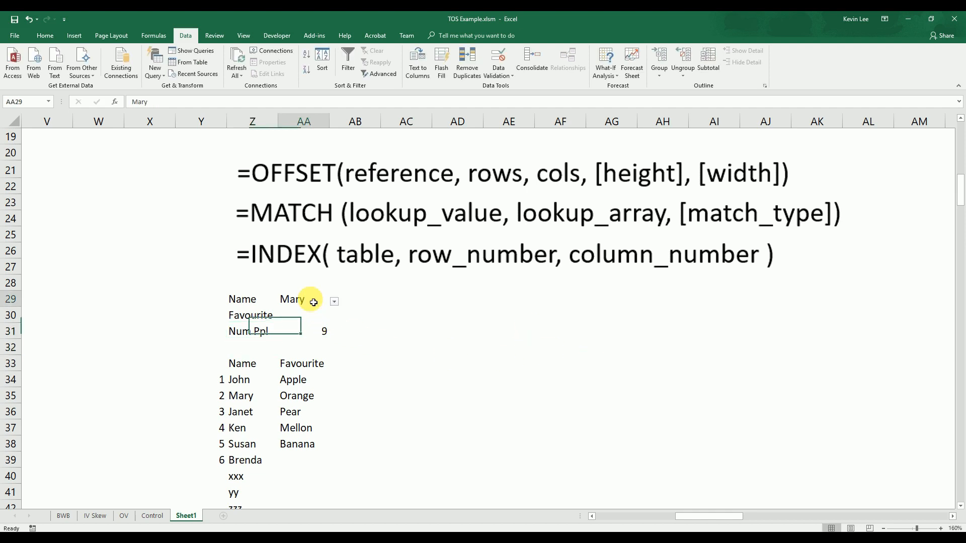
{"action": "left_click_drag", "start_coordinate": [301, 297], "coordinate": [308, 331]}
{"action": "left_click", "coordinate": [53, 37]}
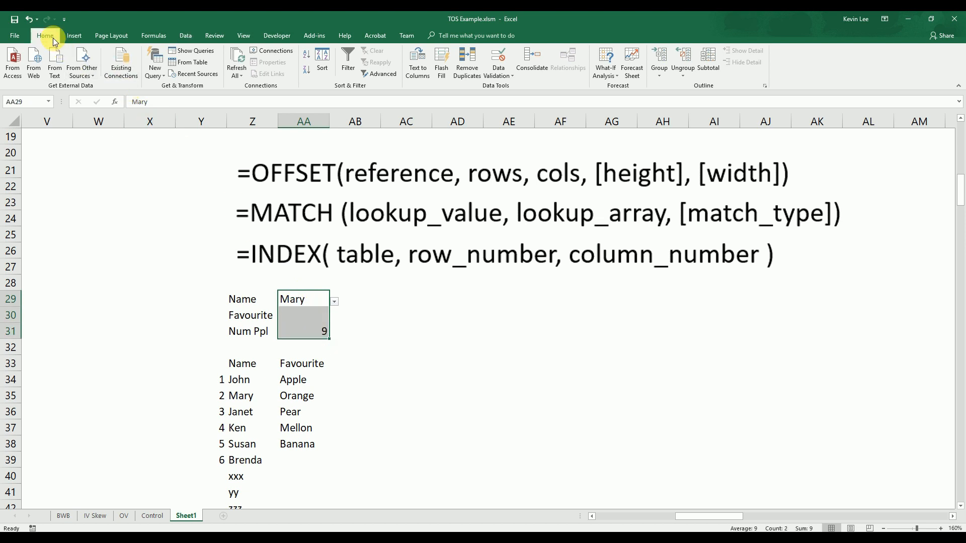
{"action": "left_click", "coordinate": [215, 72]}
{"action": "left_click", "coordinate": [418, 332]}
{"action": "left_click", "coordinate": [424, 394]}
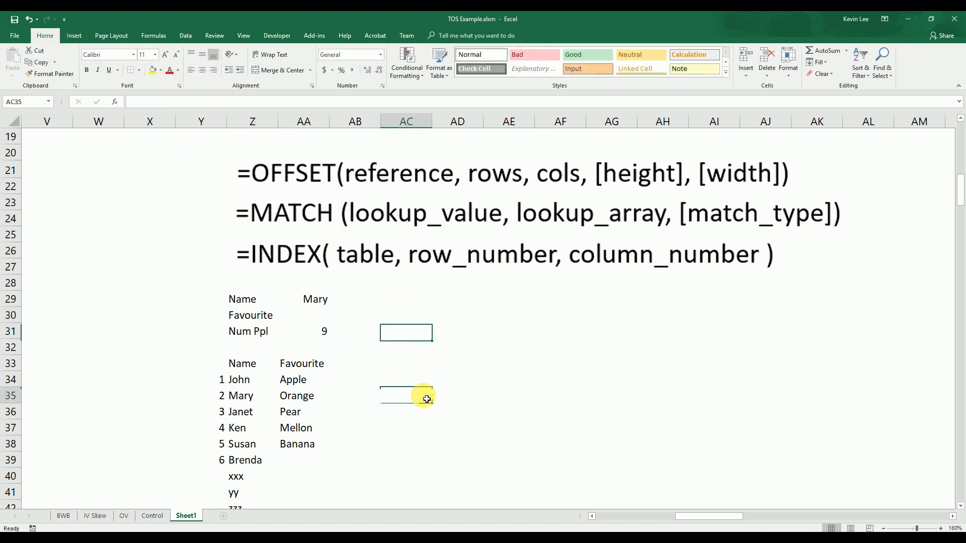
{"action": "key", "text": "Up"}
{"action": "key", "text": "Up"}
{"action": "key", "text": "Up"}
{"action": "key", "text": "Right"}
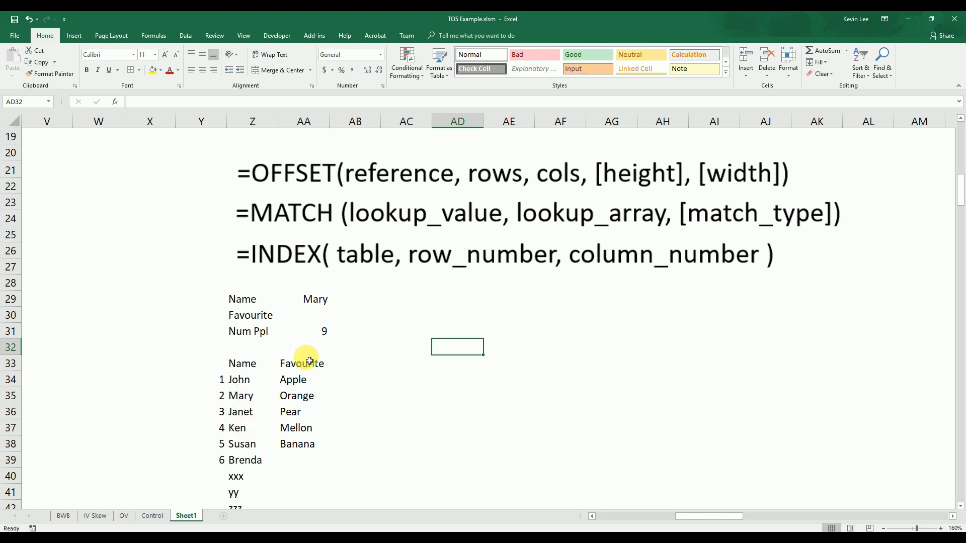
Enter =MATCH(AA29,Z34:Z51,0) in AB29 to find the selected name's exact position in the name list
{"action": "left_click", "coordinate": [371, 300]}
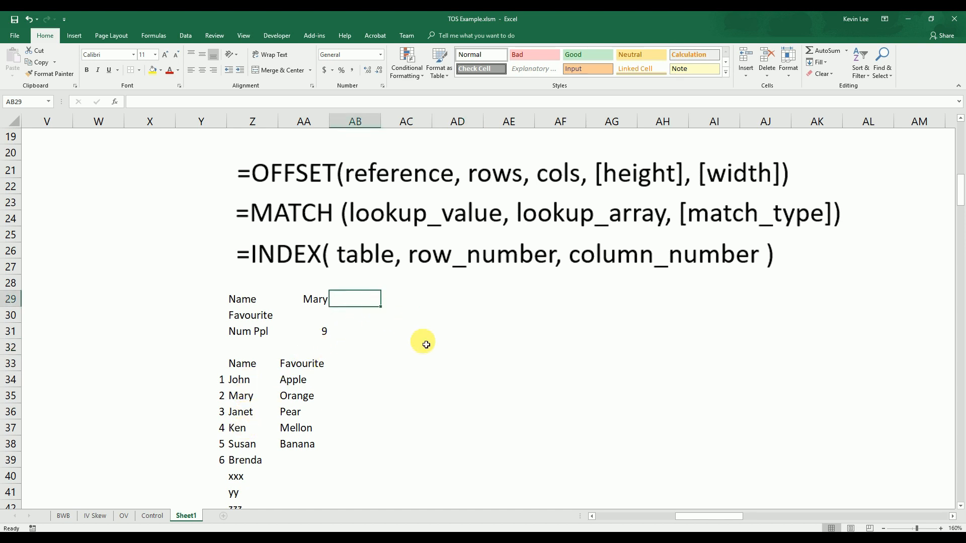
{"action": "key", "text": "F2"}
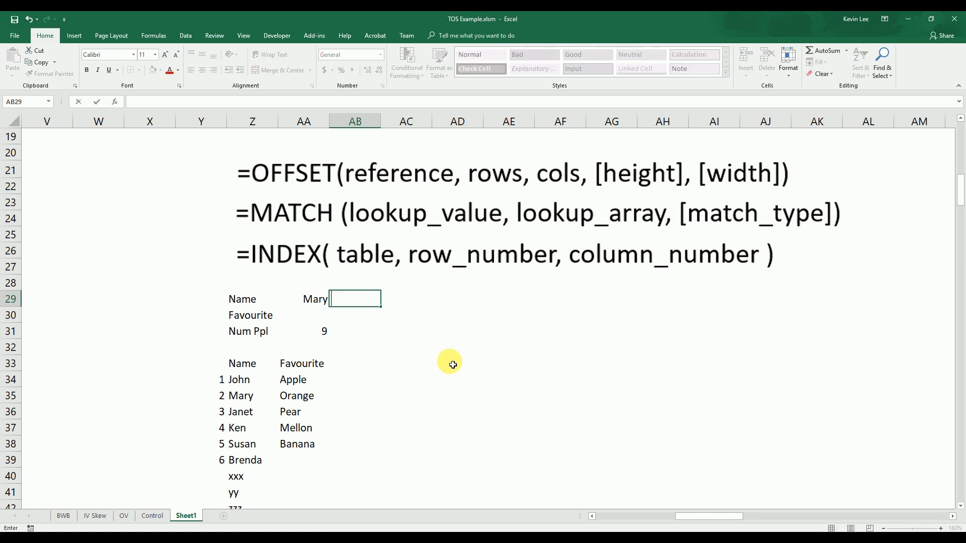
{"action": "type", "text": "=match("}
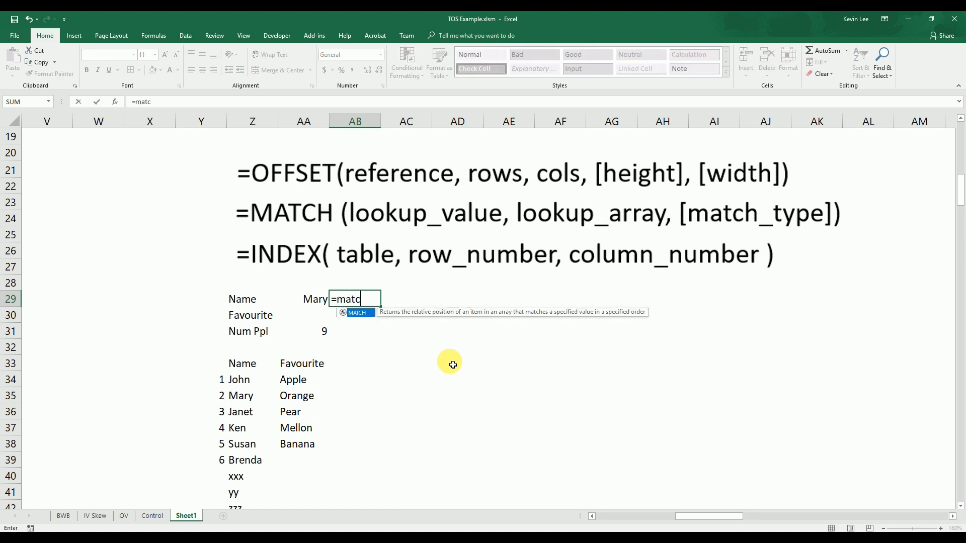
{"action": "left_click", "coordinate": [318, 306]}
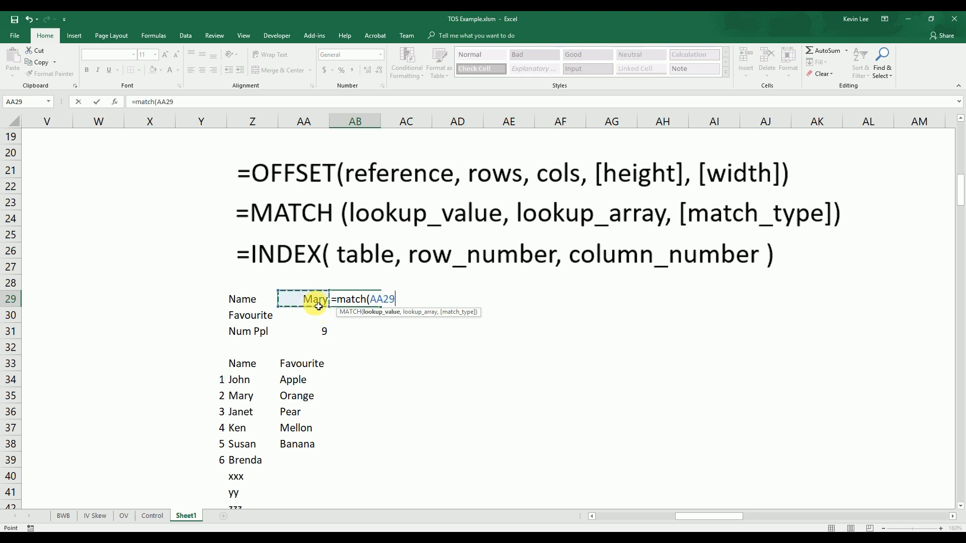
{"action": "type", "text": ","}
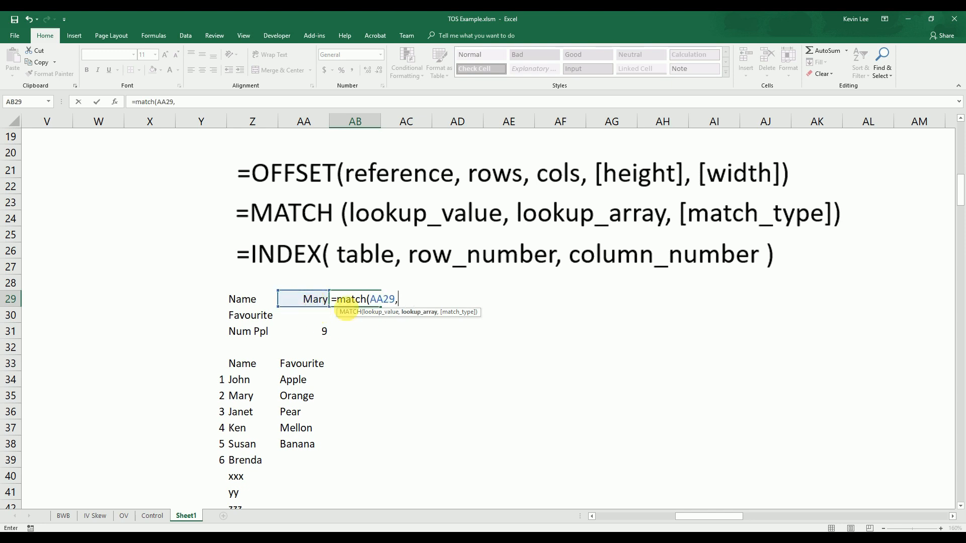
{"action": "left_click", "coordinate": [254, 383]}
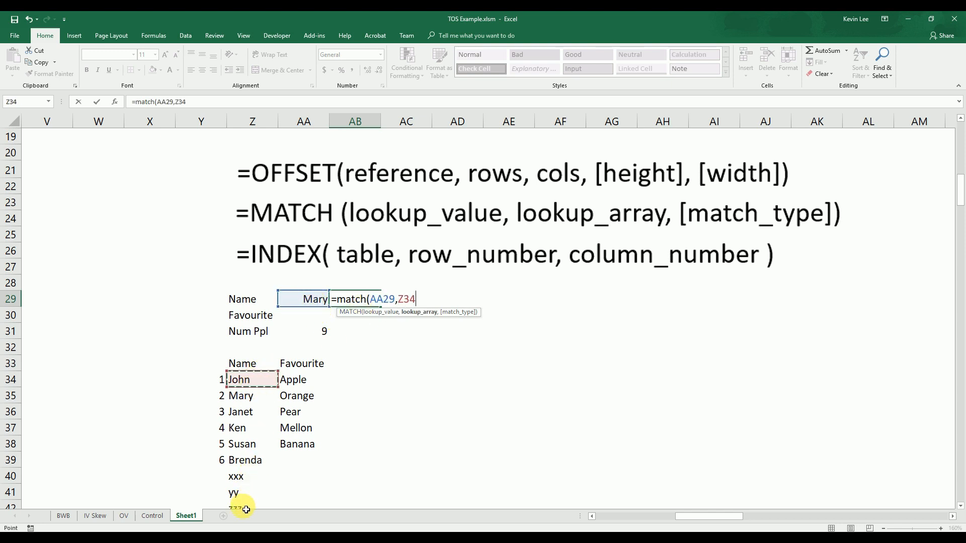
{"action": "left_click_drag", "start_coordinate": [246, 510], "coordinate": [241, 509]}
{"action": "left_click_drag", "start_coordinate": [258, 378], "coordinate": [255, 470]}
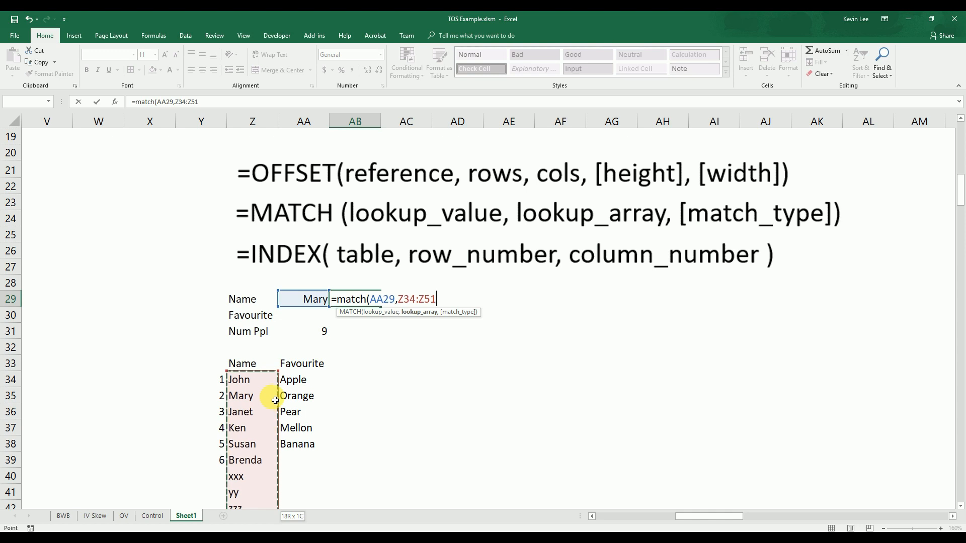
{"action": "type", "text": ","}
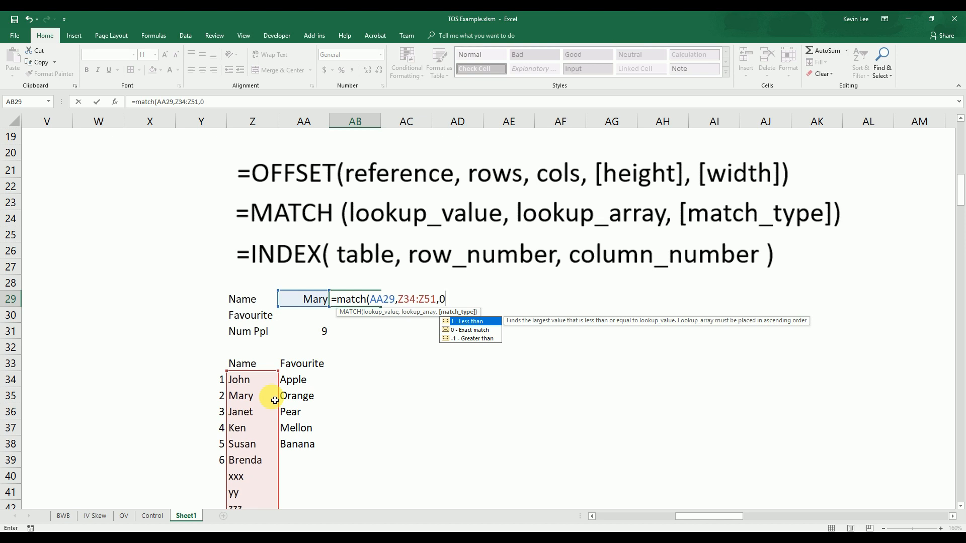
{"action": "type", "text": "0)"}
{"action": "key", "text": "Return"}
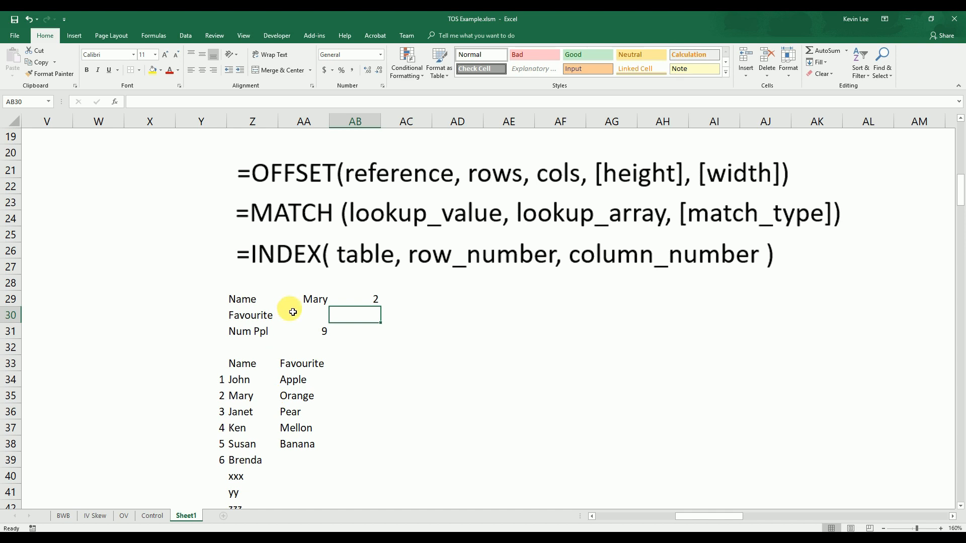
Test the AB29 MATCH formula by selecting the Z39 name and the Z36 name in the AA29 dropdown
{"action": "left_click", "coordinate": [324, 300]}
{"action": "left_click", "coordinate": [335, 301]}
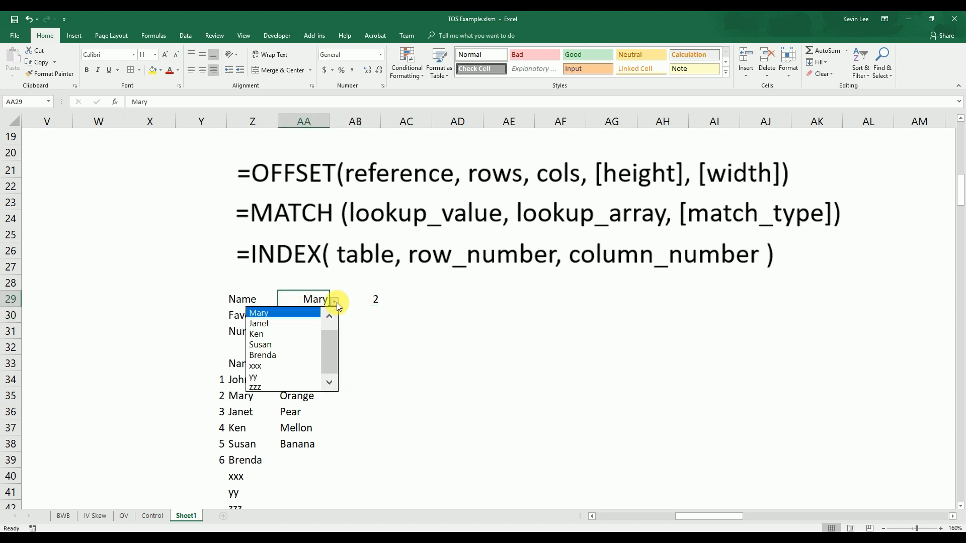
{"action": "left_click", "coordinate": [302, 355]}
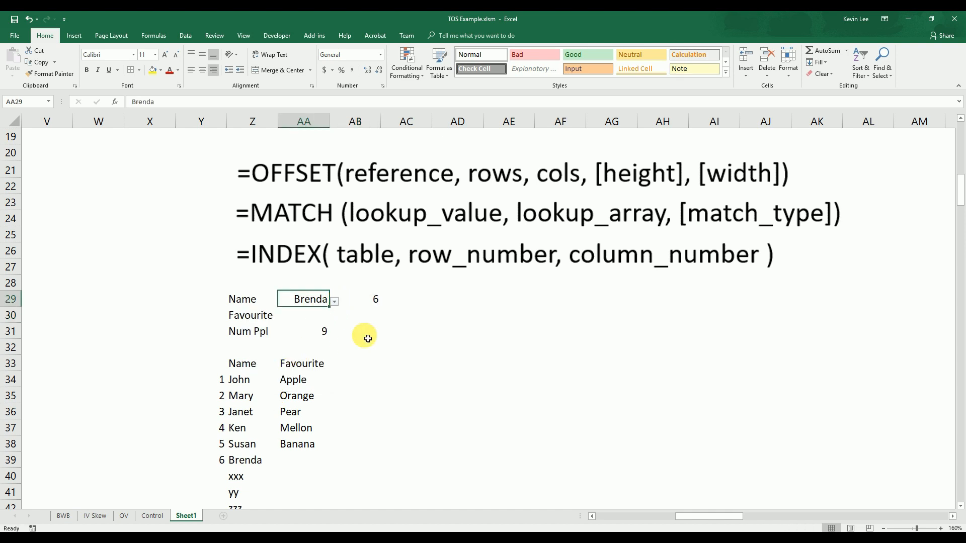
{"action": "left_click", "coordinate": [335, 301]}
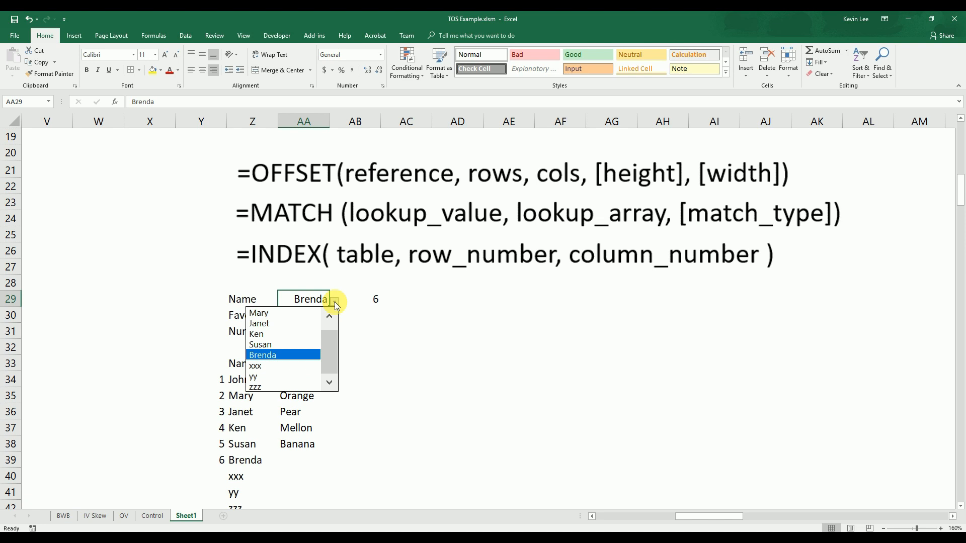
{"action": "left_click", "coordinate": [291, 325]}
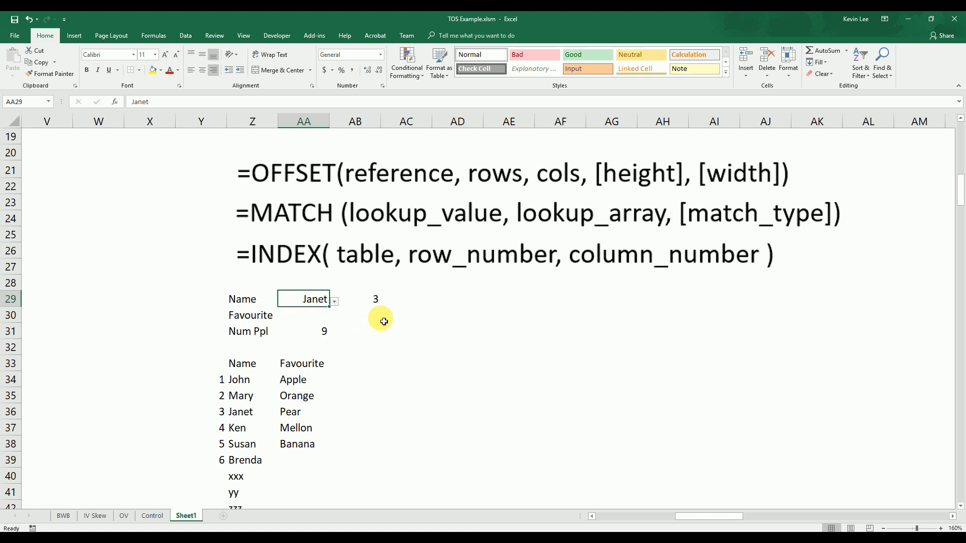
{"action": "left_click", "coordinate": [376, 304]}
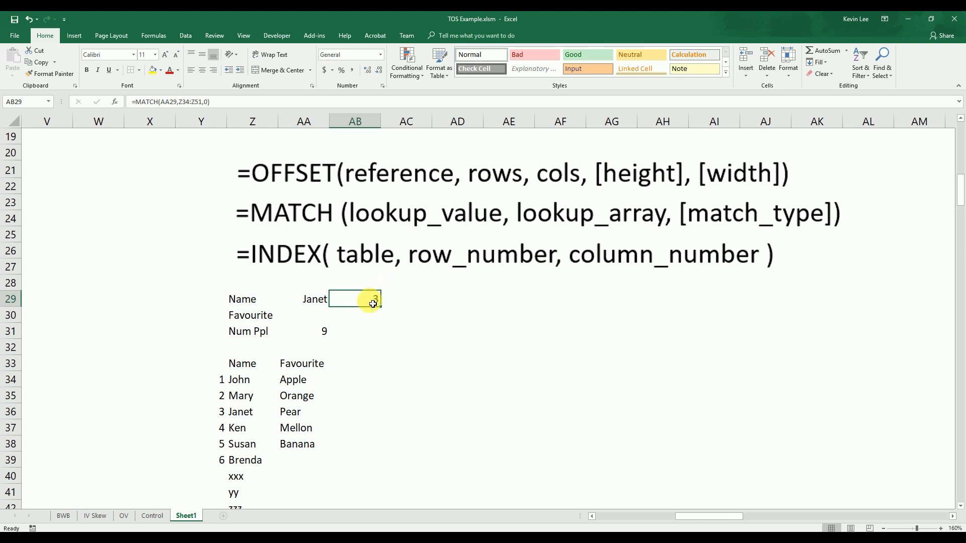
Enter =INDEX(AA34:AA48,AB29) in AA30 to look up the selected person's favourite
{"action": "left_click", "coordinate": [316, 319]}
{"action": "type", "text": "="}
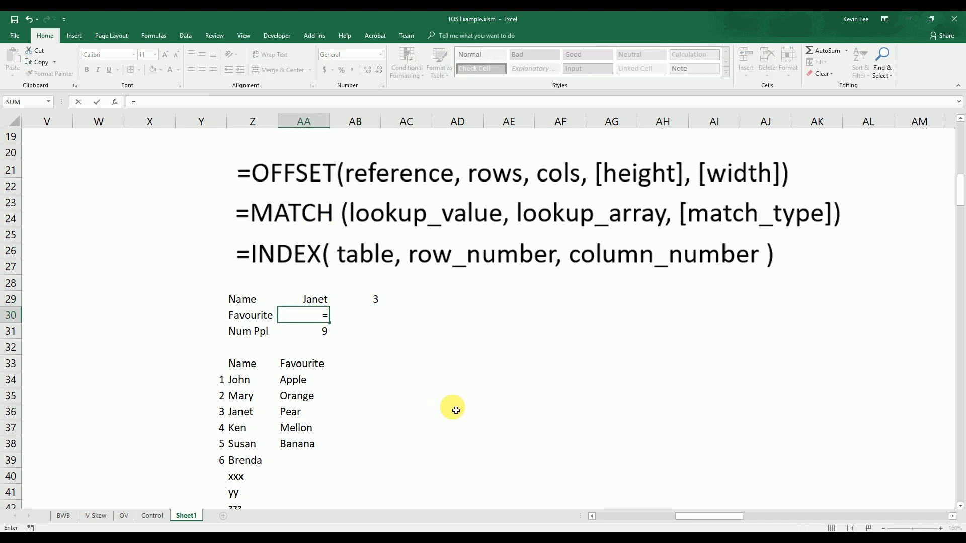
{"action": "type", "text": "index("}
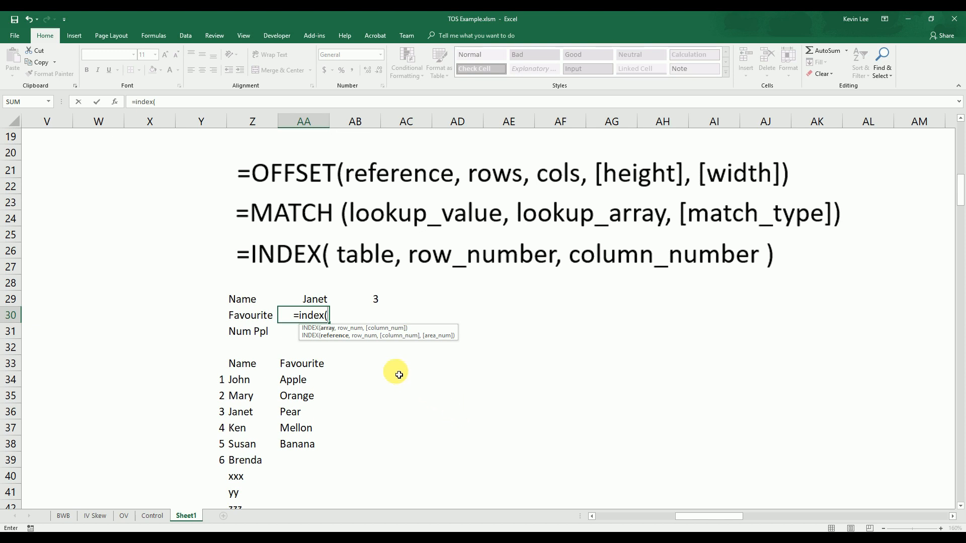
{"action": "left_click_drag", "start_coordinate": [292, 380], "coordinate": [296, 518]}
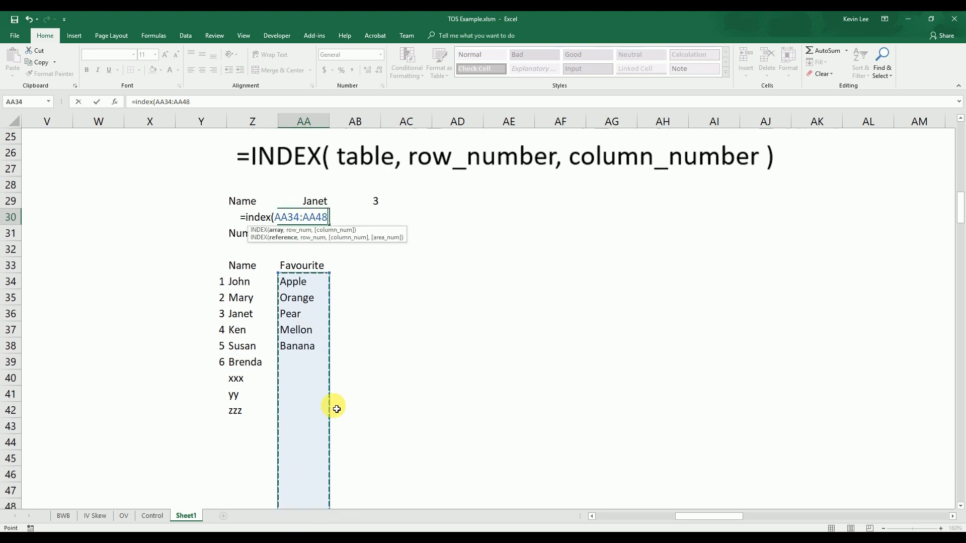
{"action": "scroll", "coordinate": [345, 388], "scroll_direction": "up", "scroll_amount": 4}
{"action": "scroll", "coordinate": [386, 391], "scroll_direction": "down", "scroll_amount": 2}
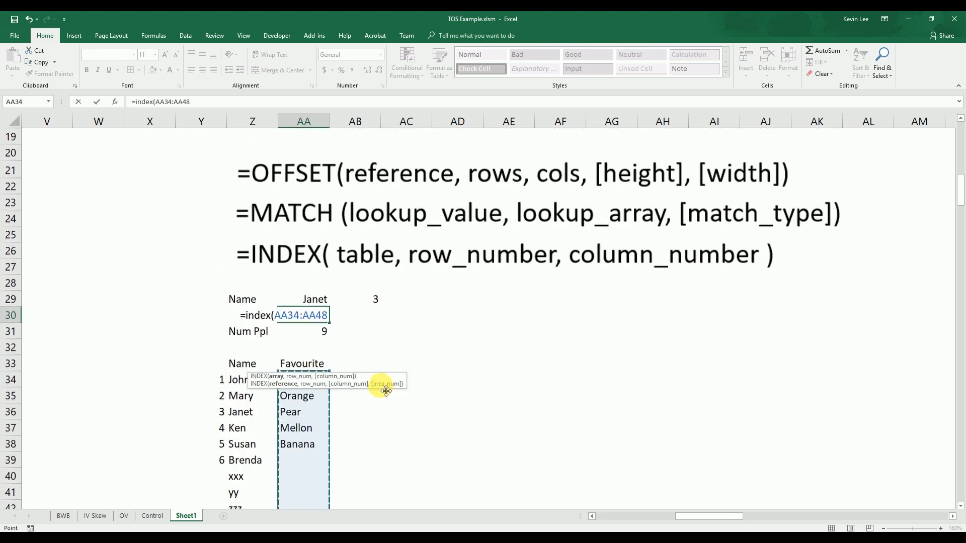
{"action": "type", "text": ","}
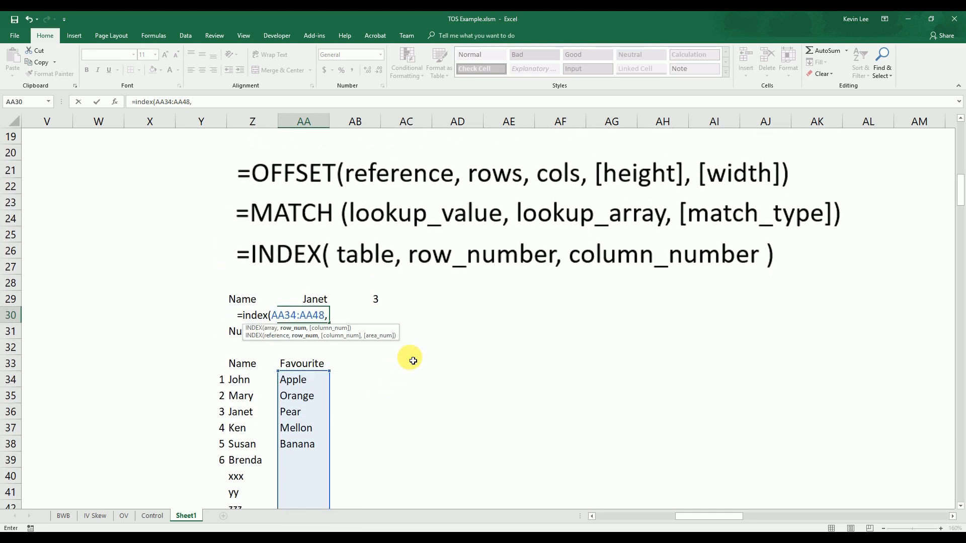
{"action": "left_click", "coordinate": [372, 301]}
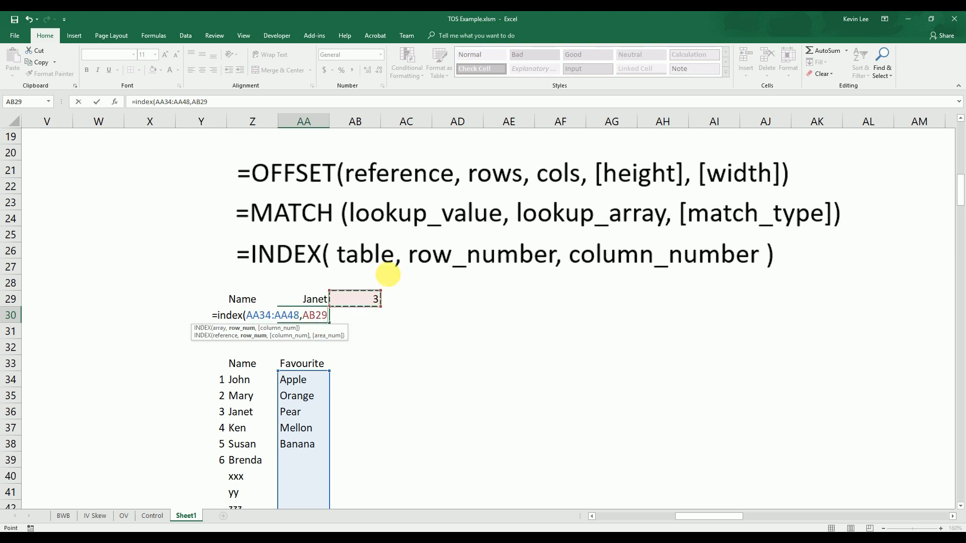
{"action": "left_click", "coordinate": [236, 104]}
{"action": "type", "text": ")"}
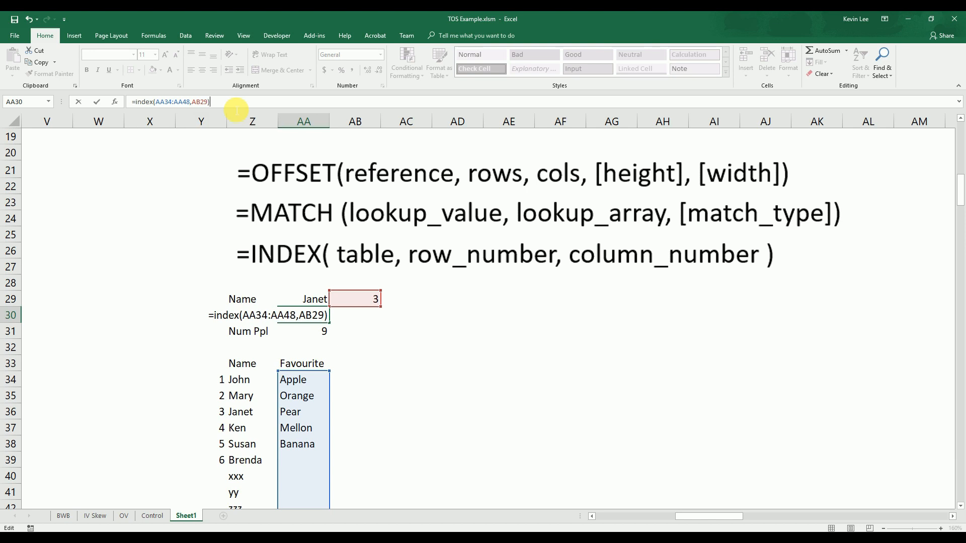
{"action": "key", "text": "Return"}
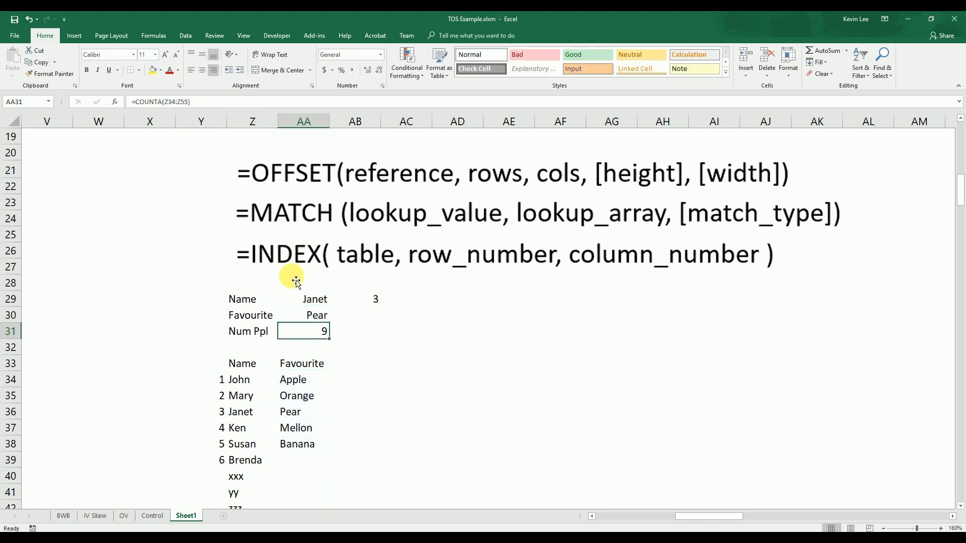
Test the Favourite lookup by choosing the Z37 name in the AA29 dropdown, ending on the Z34 name
{"action": "left_click", "coordinate": [313, 300]}
{"action": "left_click", "coordinate": [335, 302]}
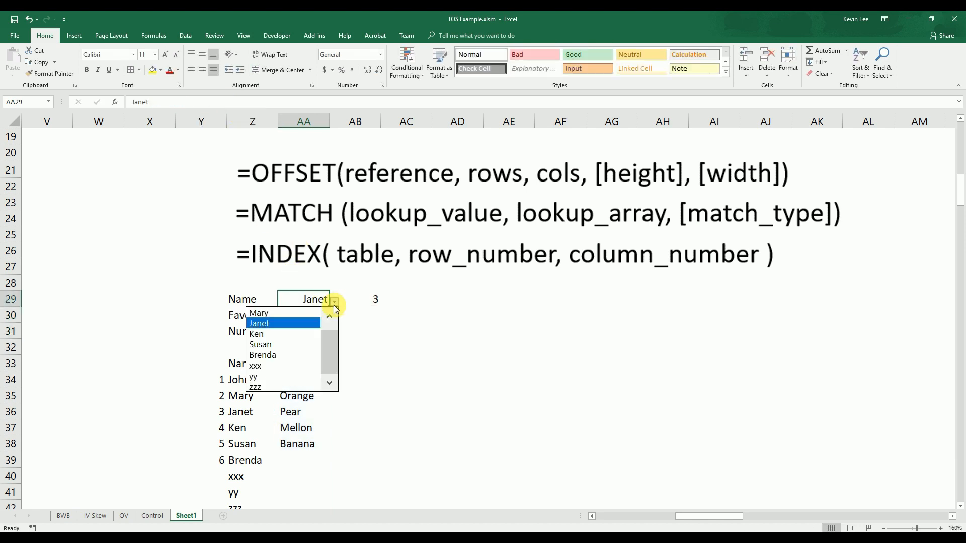
{"action": "left_click", "coordinate": [298, 332]}
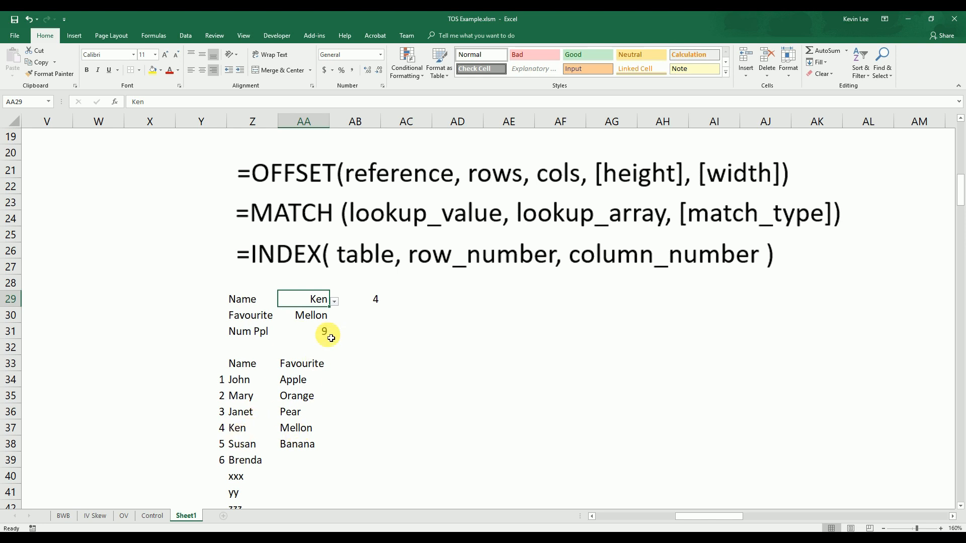
{"action": "left_click", "coordinate": [339, 304]}
{"action": "left_click", "coordinate": [327, 302]}
{"action": "left_click", "coordinate": [333, 302]}
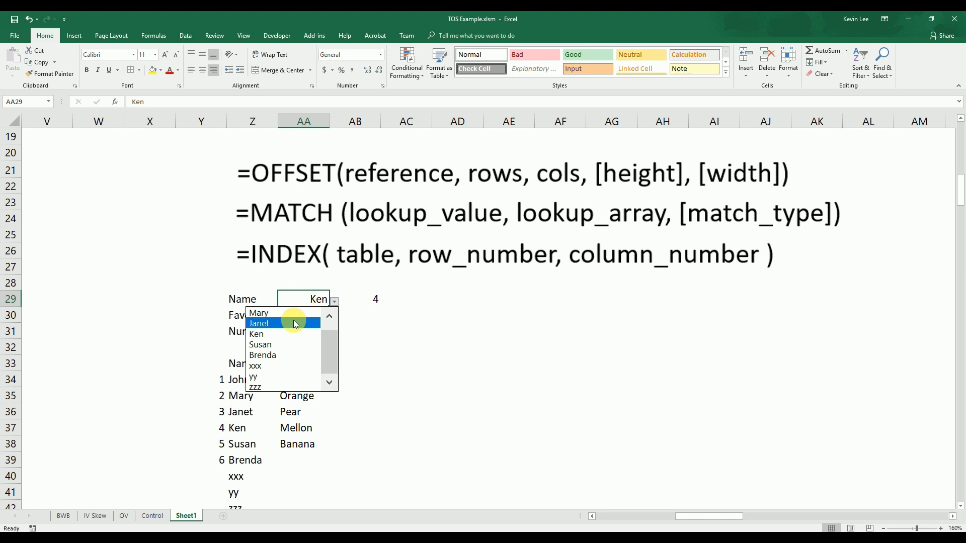
{"action": "left_click", "coordinate": [328, 316]}
{"action": "left_click", "coordinate": [308, 313]}
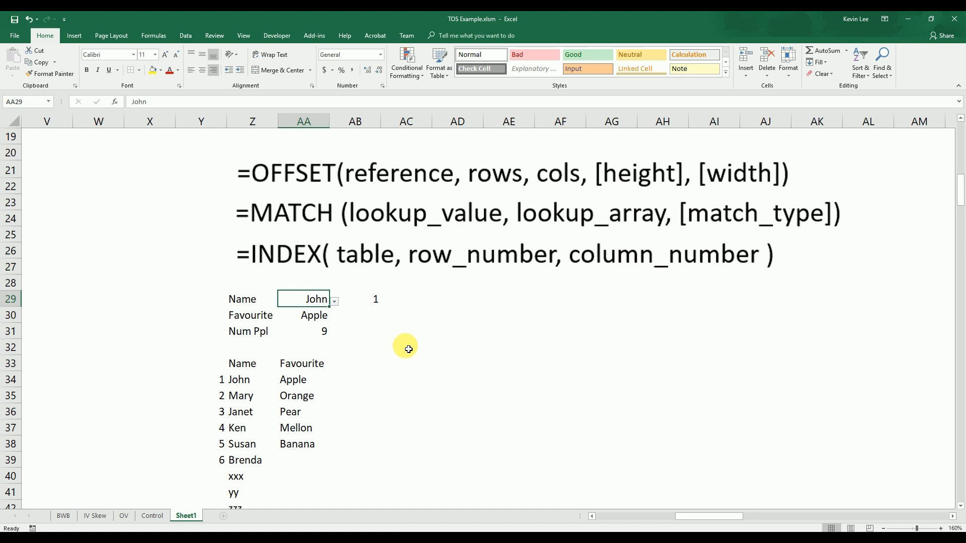
Review the INDEX formula in AA30 and the MATCH formula in AB29 that supplies its row number
{"action": "left_click", "coordinate": [323, 321]}
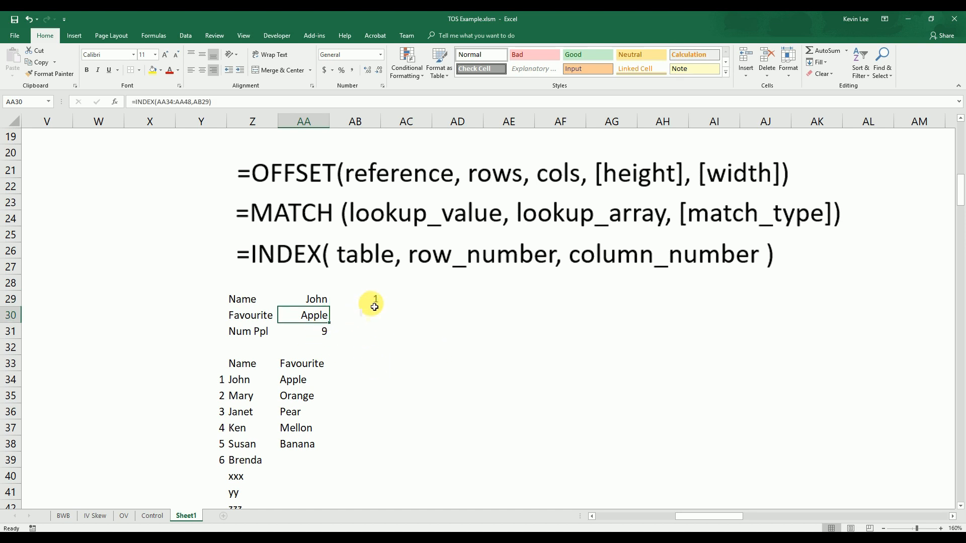
{"action": "left_click", "coordinate": [375, 304]}
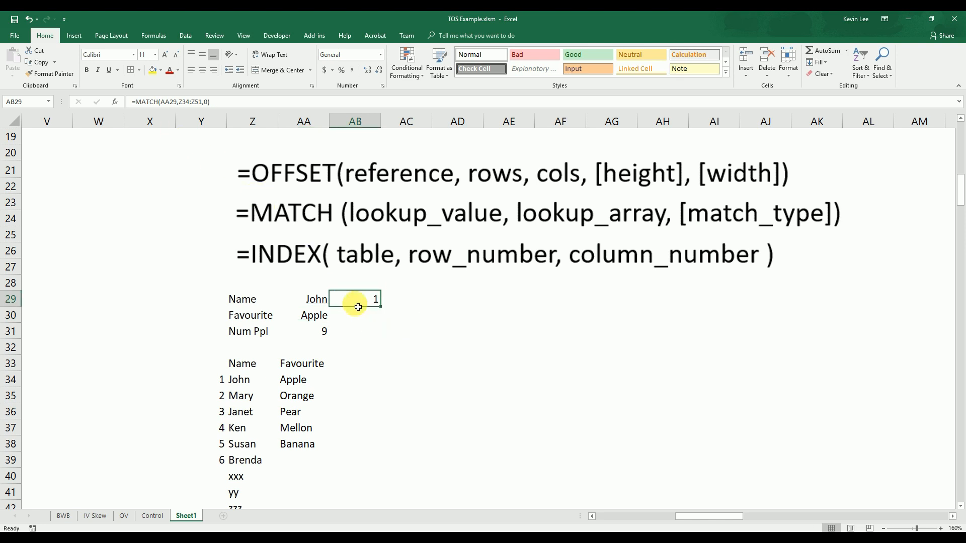
{"action": "left_click", "coordinate": [309, 315]}
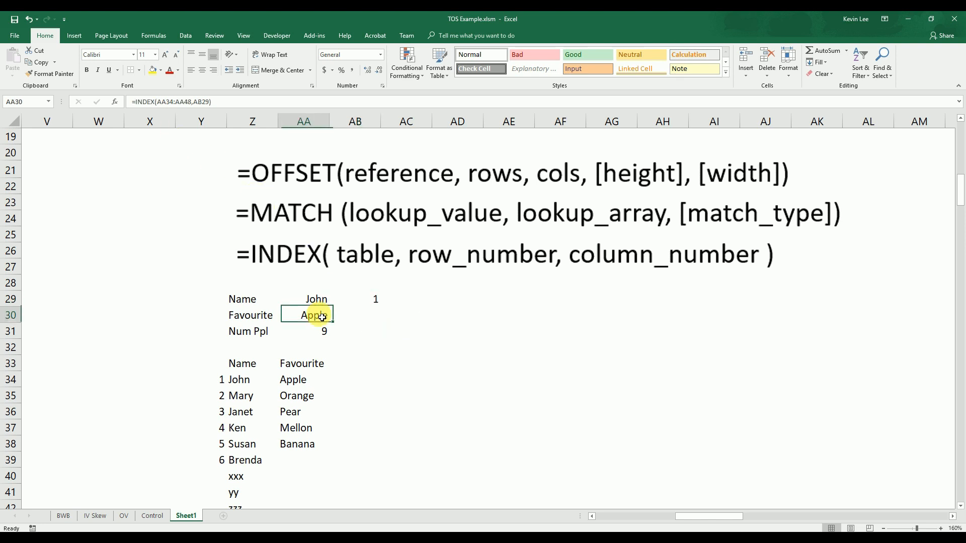
{"action": "left_click", "coordinate": [201, 102]}
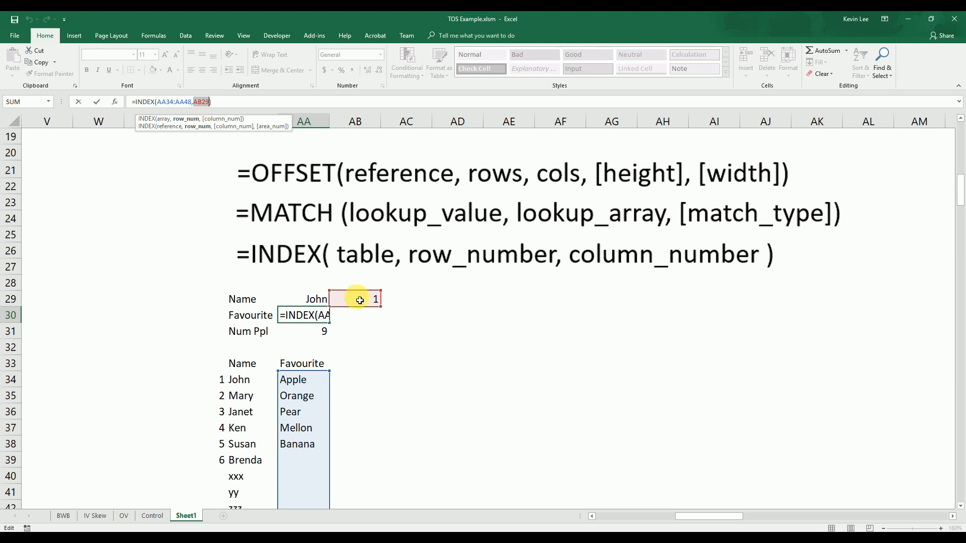
{"action": "key", "text": "ctrl+Return"}
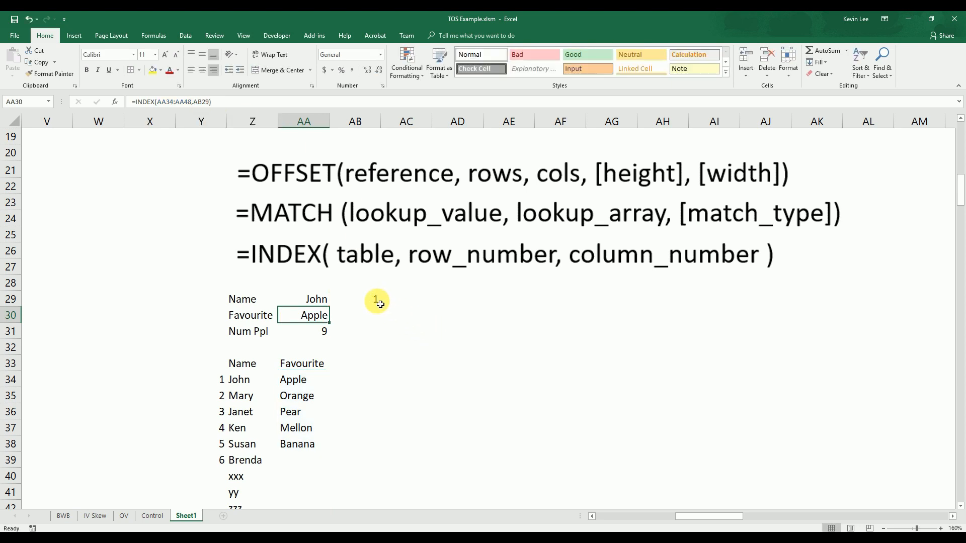
Nest the MATCH from AB29 in the AA30 formula in place of the AB29 reference, making it =INDEX(AA34:AA48,MATCH(AA29,Z34:Z51,0))
{"action": "left_click", "coordinate": [377, 302]}
{"action": "left_click_drag", "start_coordinate": [217, 104], "coordinate": [142, 104]}
{"action": "key", "text": "ctrl+c"}
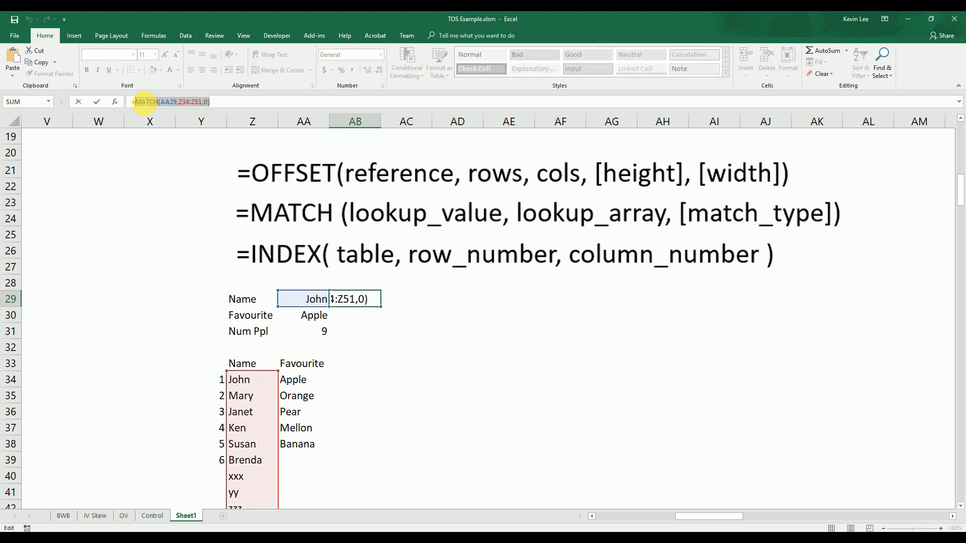
{"action": "key", "text": "Escape"}
{"action": "left_click", "coordinate": [315, 315]}
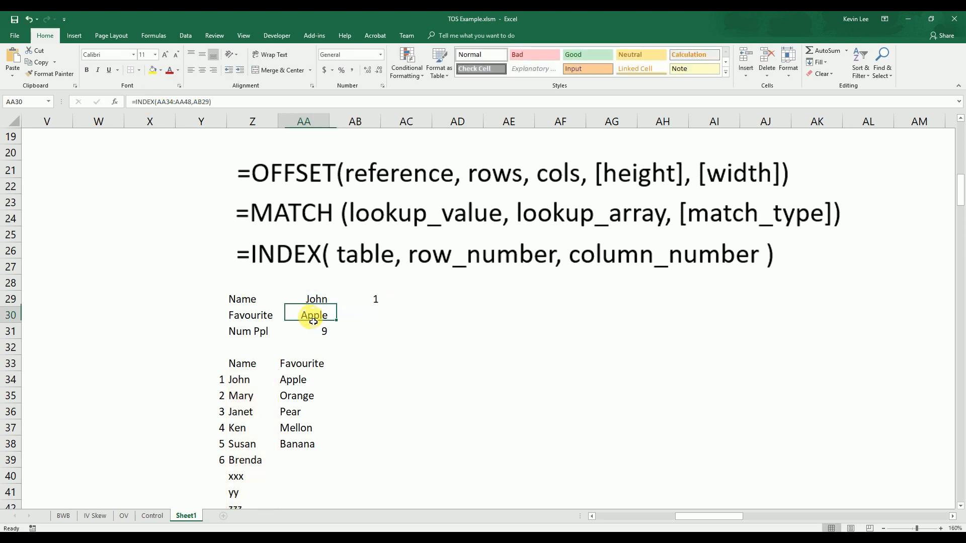
{"action": "left_click", "coordinate": [201, 102]}
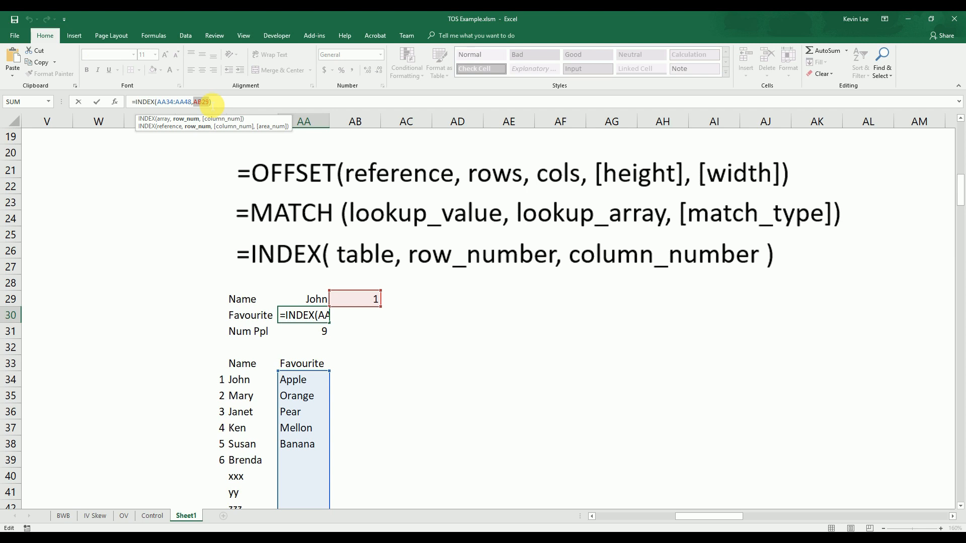
{"action": "key", "text": "ctrl+v"}
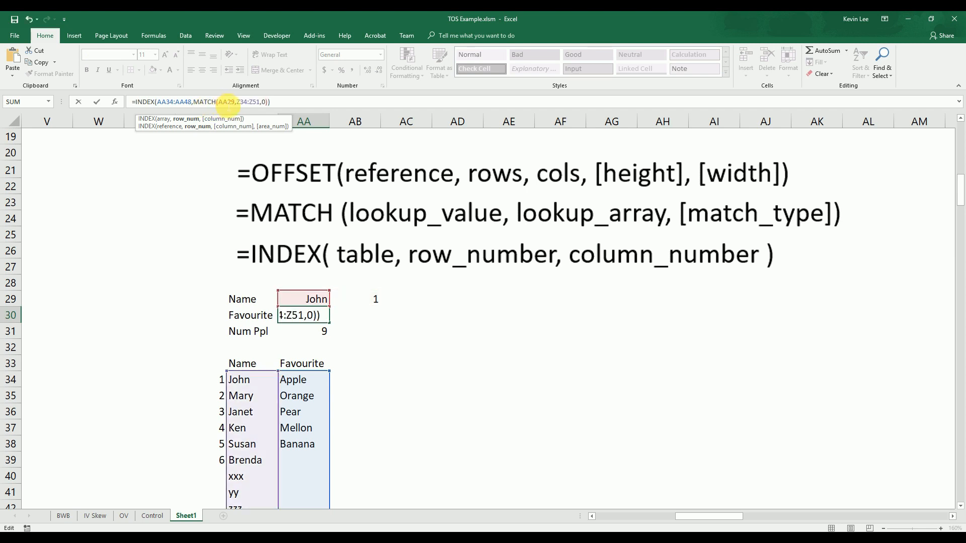
{"action": "key", "text": "Return"}
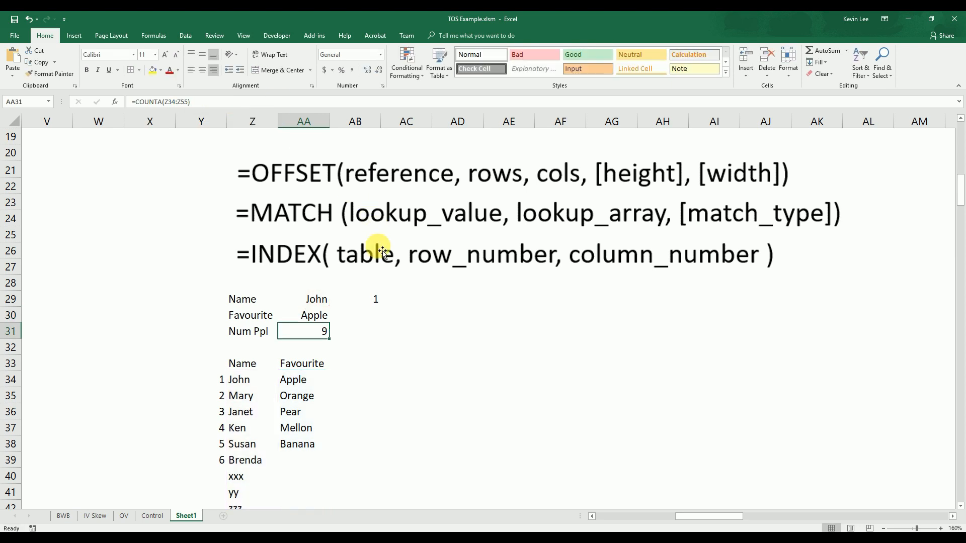
Clear the helper MATCH formula from AB29
{"action": "left_click", "coordinate": [381, 299]}
{"action": "key", "text": "Delete"}
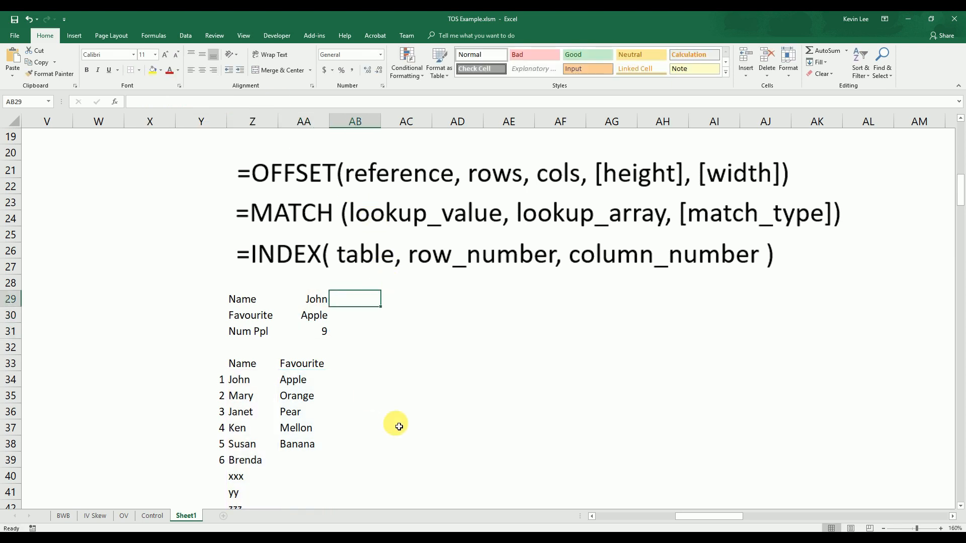
{"action": "left_click", "coordinate": [398, 427]}
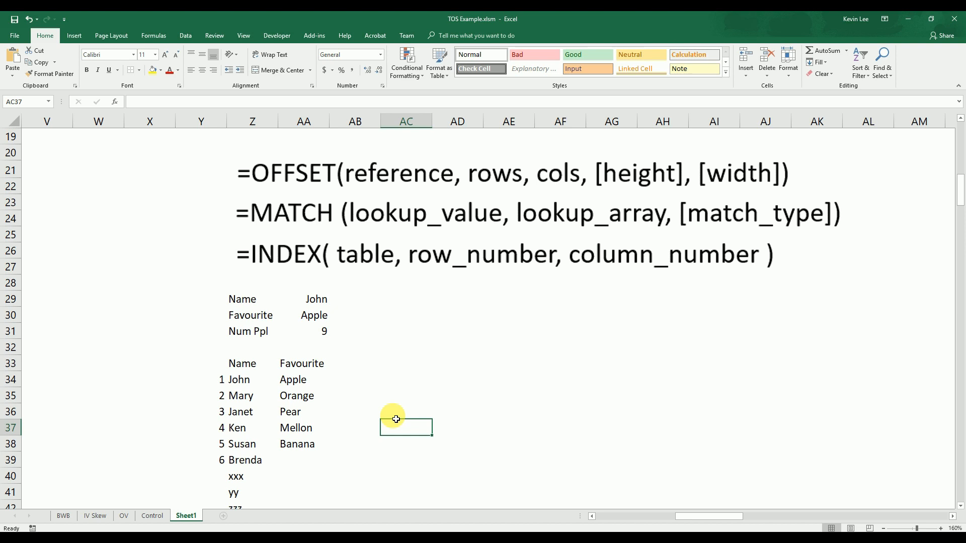
Fill in the missing favourites, entering uu, rr and vv in AA40:AA42 and cd in AA39
{"action": "scroll", "coordinate": [396, 419], "scroll_direction": "down", "scroll_amount": 1}
{"action": "left_click", "coordinate": [310, 428]}
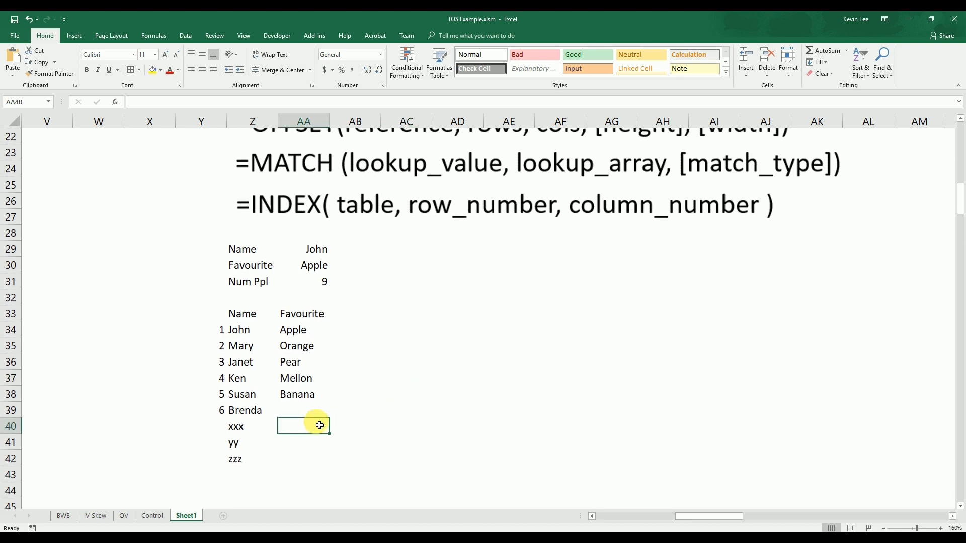
{"action": "type", "text": "uu"}
{"action": "key", "text": "Return"}
{"action": "type", "text": "rr"}
{"action": "key", "text": "Return"}
{"action": "type", "text": "vv"}
{"action": "key", "text": "Up"}
{"action": "key", "text": "Up"}
{"action": "key", "text": "Up"}
{"action": "type", "text": "c"}
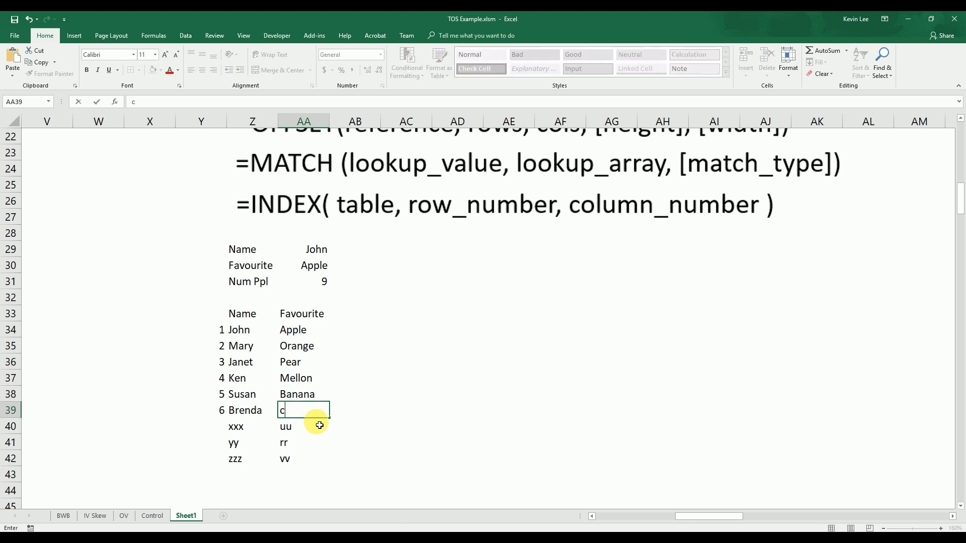
{"action": "key", "text": "Up"}
{"action": "key", "text": "Up"}
{"action": "key", "text": "Up"}
{"action": "key", "text": "Up"}
{"action": "left_click", "coordinate": [362, 292]}
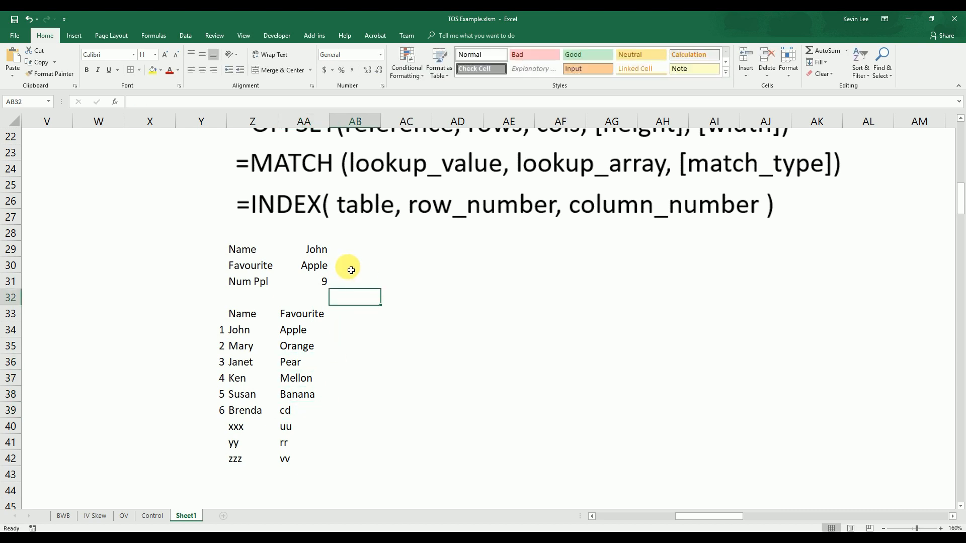
Test the nested Favourite lookup by choosing xxx in the AA29 dropdown
{"action": "scroll", "coordinate": [350, 270], "scroll_direction": "up", "scroll_amount": 1}
{"action": "left_click", "coordinate": [322, 300]}
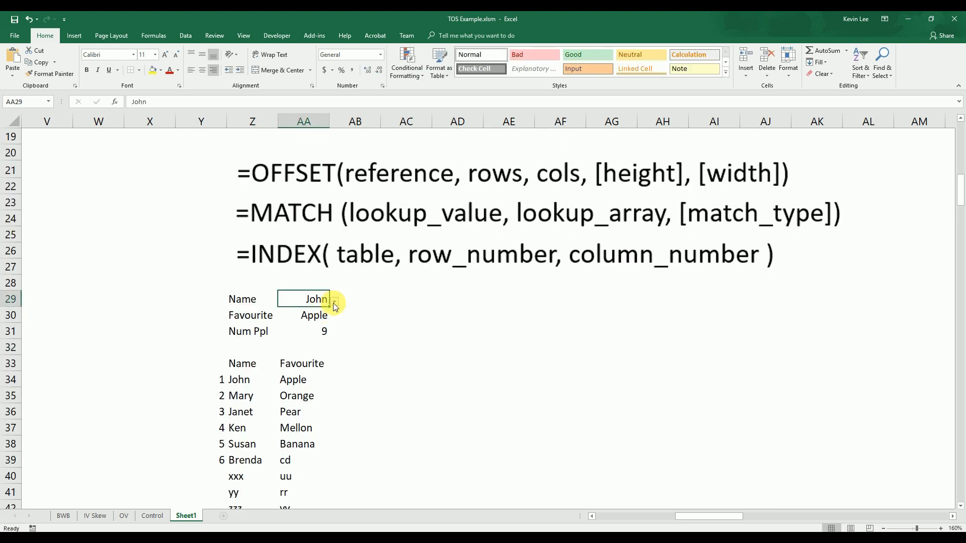
{"action": "left_click", "coordinate": [335, 303]}
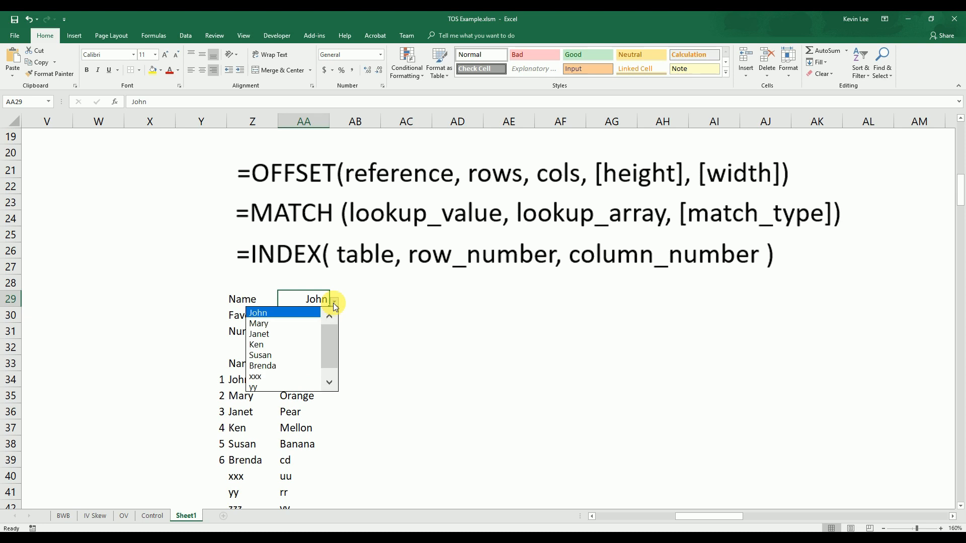
{"action": "left_click", "coordinate": [288, 377]}
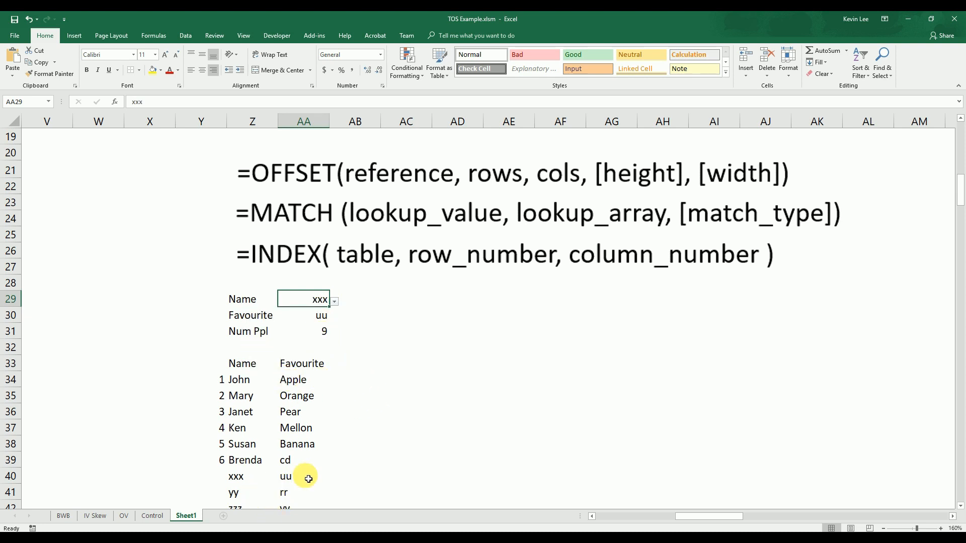
{"action": "left_click", "coordinate": [353, 428]}
Add a new entry to row 43 of the table with name jfgjhj and favourite 34843
{"action": "scroll", "coordinate": [347, 437], "scroll_direction": "down", "scroll_amount": 1}
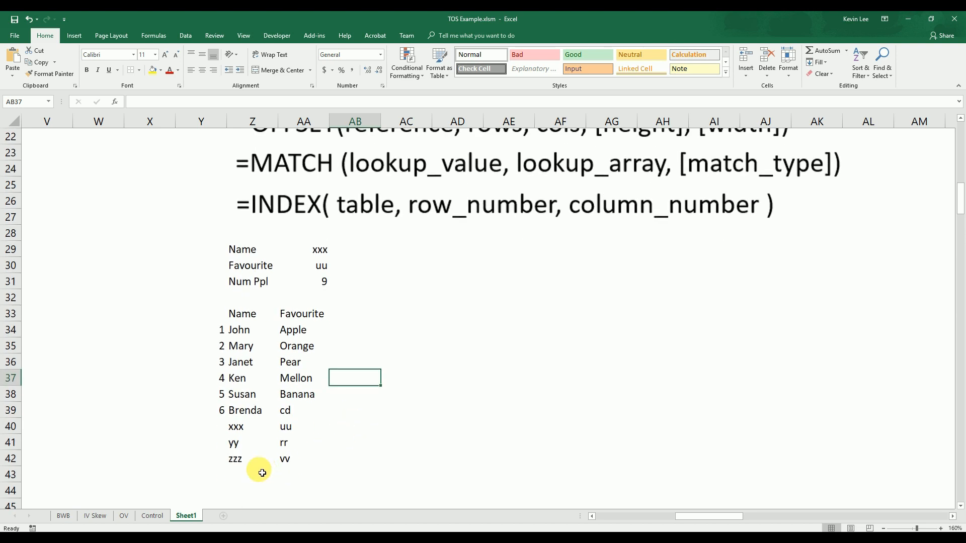
{"action": "left_click", "coordinate": [258, 472]}
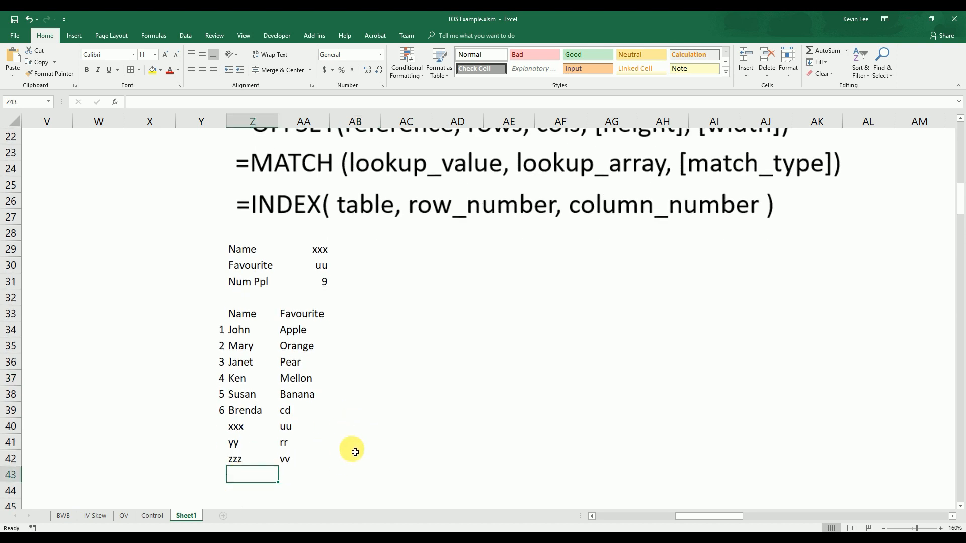
{"action": "type", "text": "jfgjhj"}
{"action": "key", "text": "Tab"}
{"action": "type", "text": "34843"}
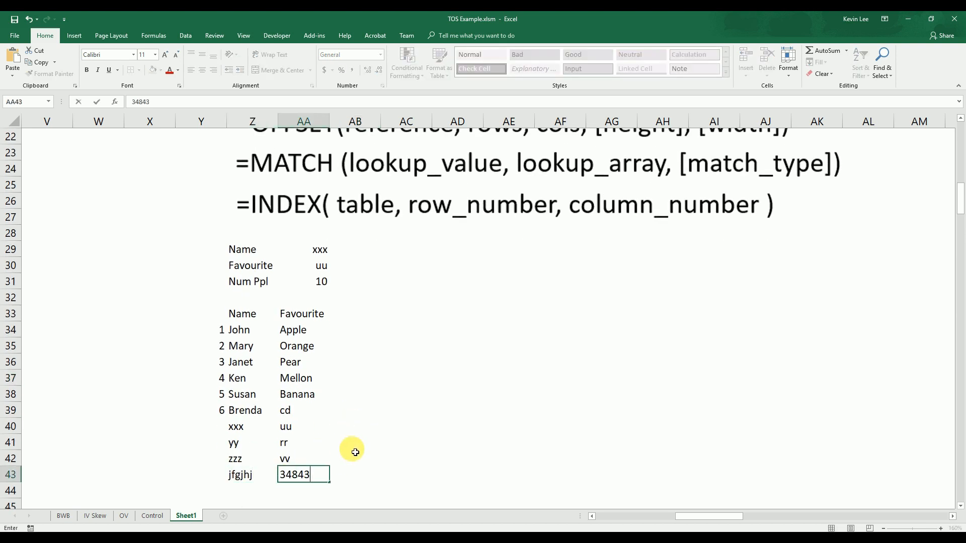
{"action": "left_click", "coordinate": [352, 449]}
Choose the new jfgjhj entry in the AA29 dropdown and check the nested lookup formula in AA30
{"action": "left_click", "coordinate": [326, 250]}
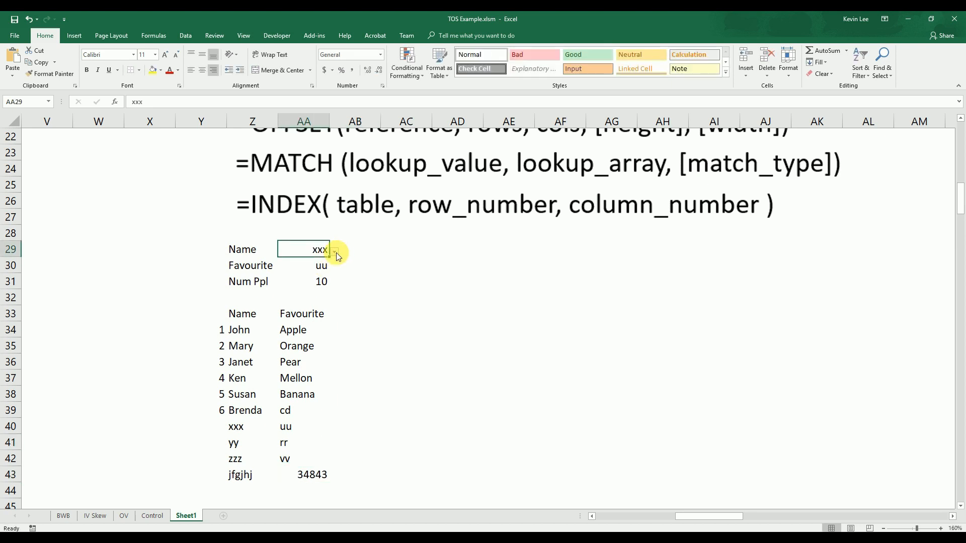
{"action": "left_click", "coordinate": [335, 251]}
{"action": "left_click", "coordinate": [298, 337]}
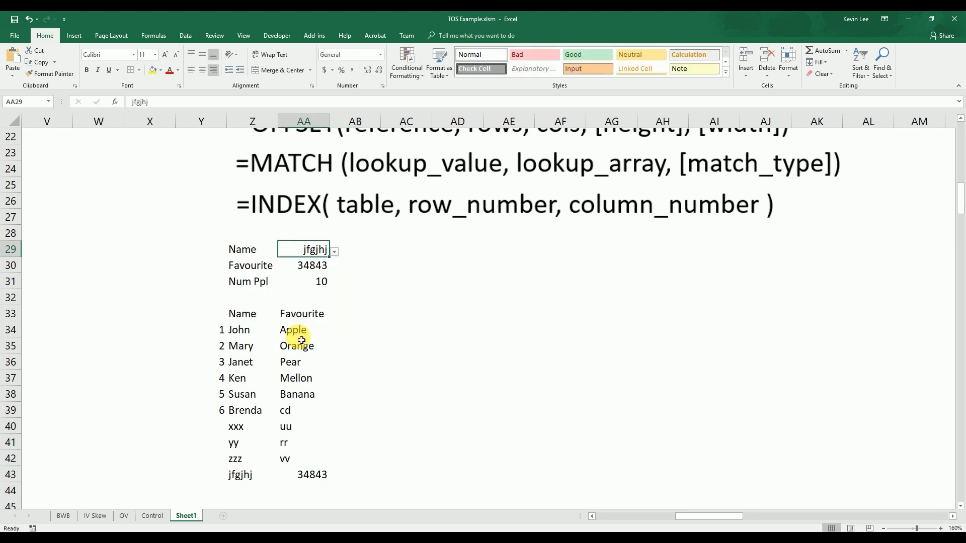
{"action": "left_click", "coordinate": [319, 267]}
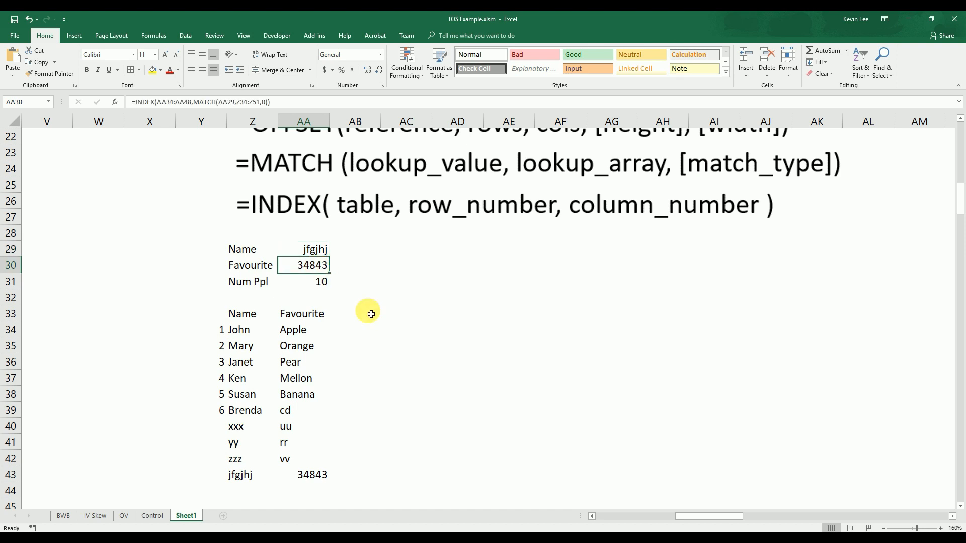
{"action": "left_click", "coordinate": [425, 361]}
{"action": "scroll", "coordinate": [452, 368], "scroll_direction": "up", "scroll_amount": 1}
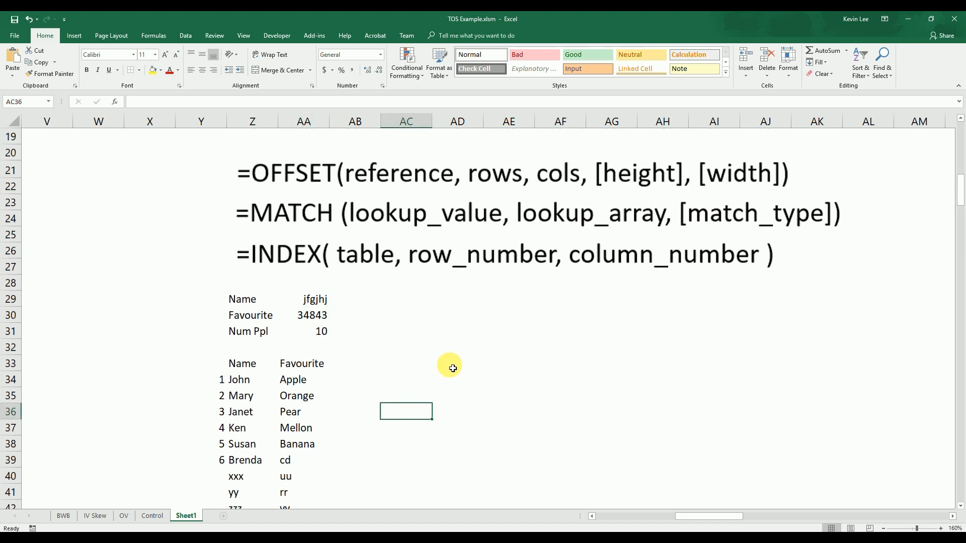
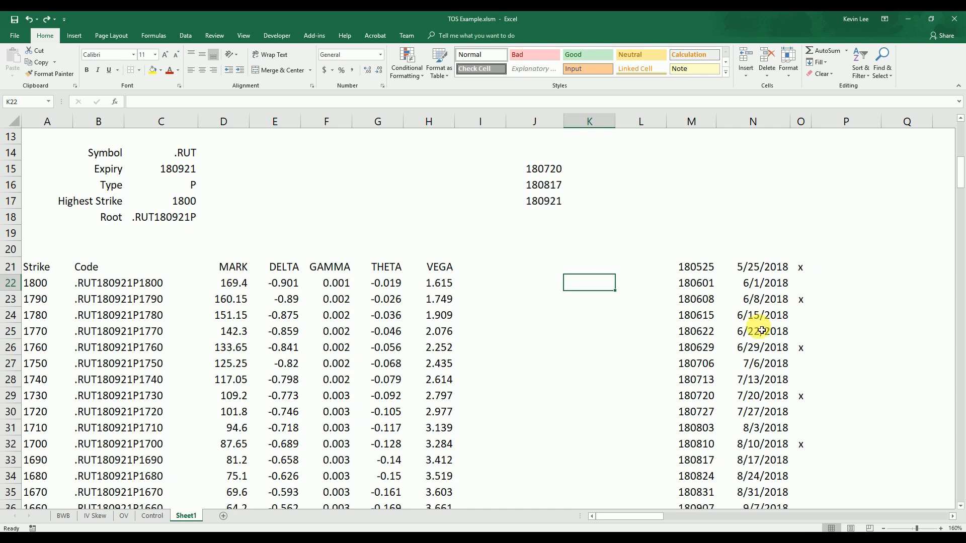
Check the expiry choices offered in the C15 dropdown without changing the selection
{"action": "left_click", "coordinate": [179, 169]}
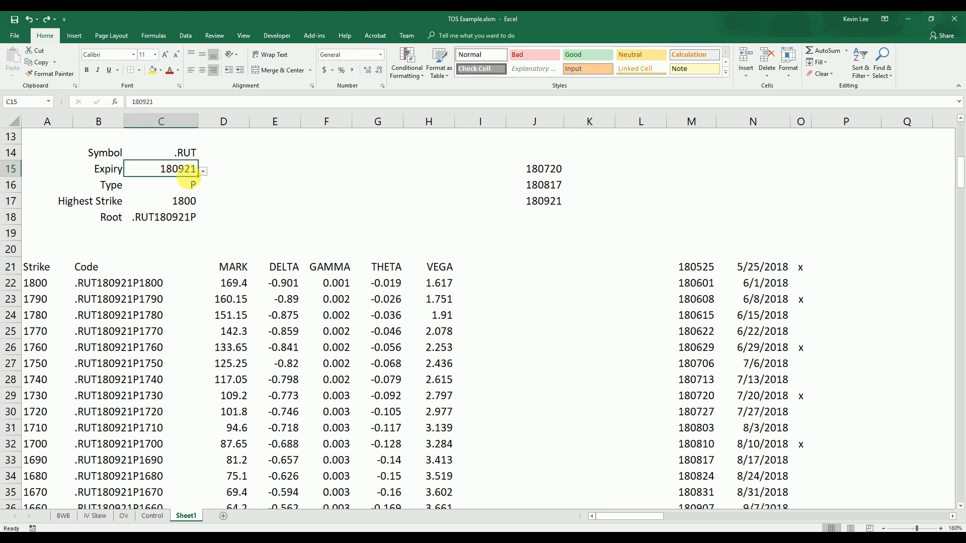
{"action": "left_click", "coordinate": [204, 172]}
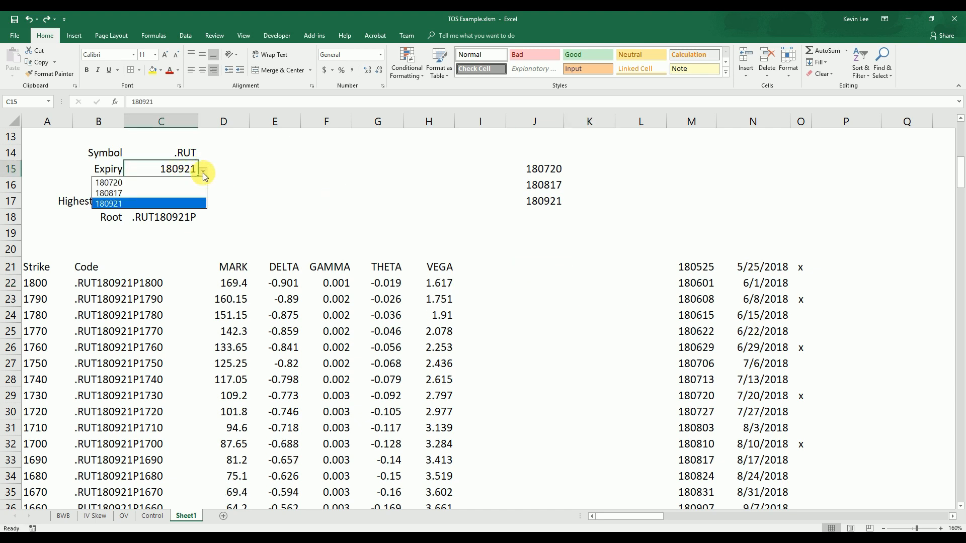
{"action": "left_click", "coordinate": [280, 186]}
{"action": "left_click", "coordinate": [447, 220]}
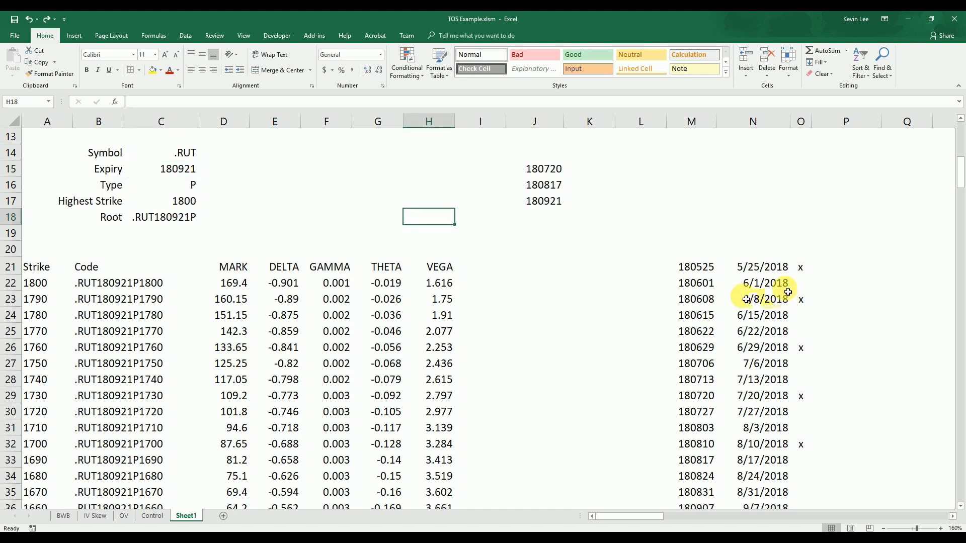
Copy the first two x-marked dates, from N21 and N23, into P21 and P22
{"action": "left_click", "coordinate": [952, 517]}
{"action": "left_click", "coordinate": [952, 517]}
{"action": "left_click", "coordinate": [952, 517]}
{"action": "left_click", "coordinate": [952, 517]}
{"action": "left_click", "coordinate": [952, 517]}
{"action": "left_click", "coordinate": [952, 517]}
{"action": "left_click_drag", "start_coordinate": [676, 455], "coordinate": [672, 448]}
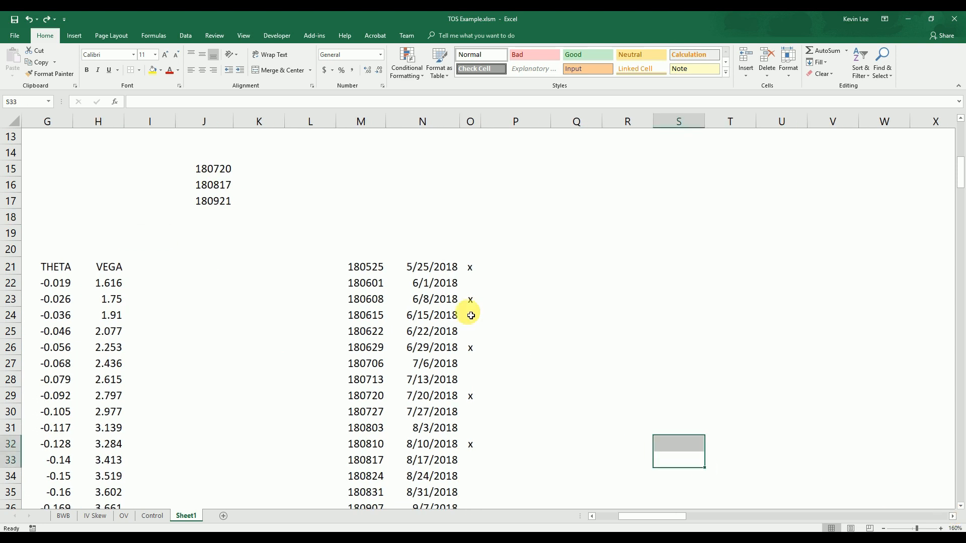
{"action": "left_click", "coordinate": [431, 268]}
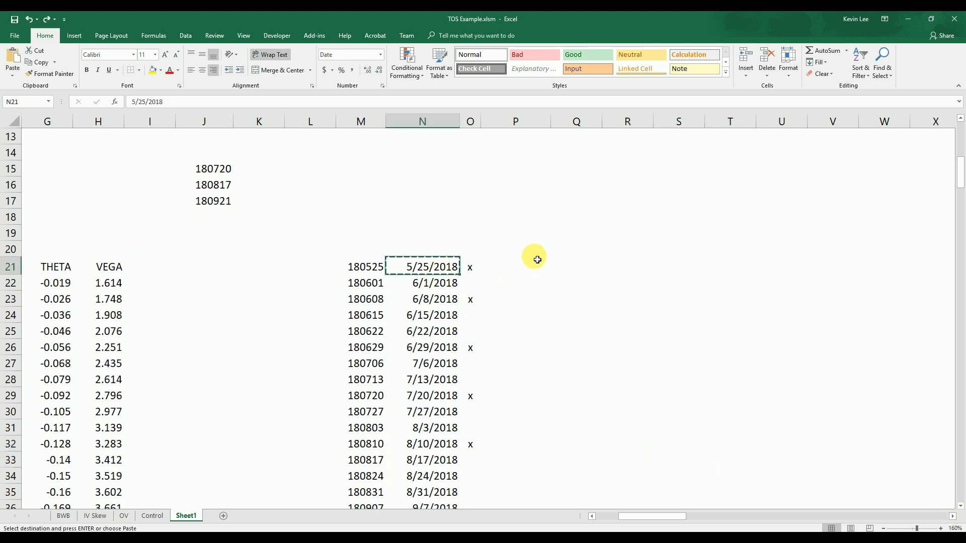
{"action": "key", "text": "ctrl+c"}
{"action": "left_click", "coordinate": [520, 264]}
{"action": "key", "text": "ctrl+v"}
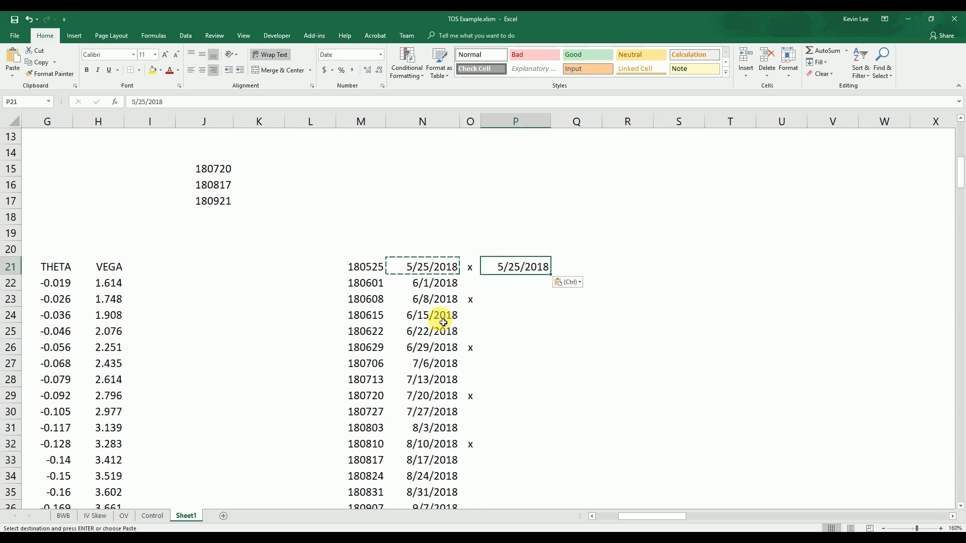
{"action": "left_click", "coordinate": [432, 298]}
{"action": "key", "text": "ctrl+c"}
{"action": "left_click", "coordinate": [521, 281]}
{"action": "key", "text": "ctrl+v"}
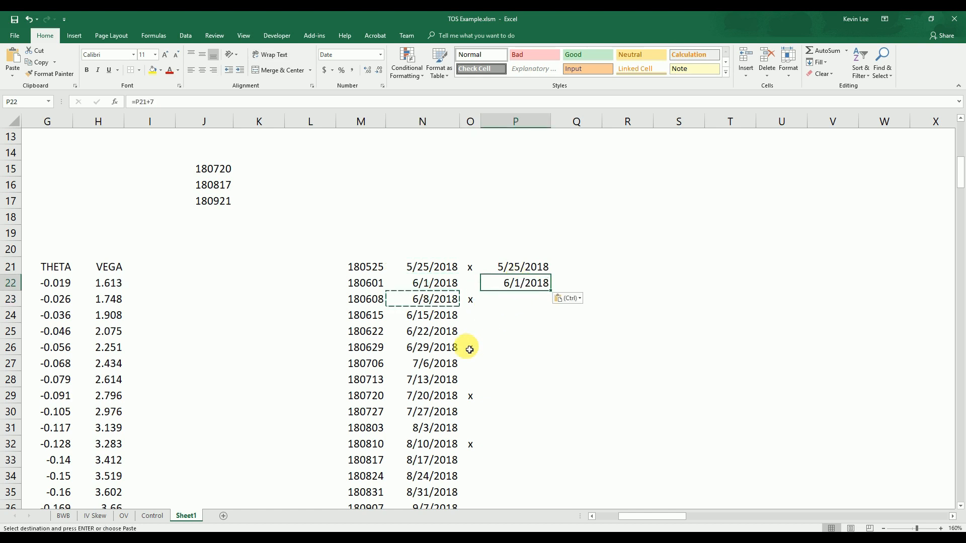
Copy the remaining x-marked dates, from N26, N29 and N32, into P23, P24 and P25
{"action": "left_click", "coordinate": [436, 347]}
{"action": "key", "text": "ctrl+c"}
{"action": "left_click", "coordinate": [520, 296]}
{"action": "key", "text": "ctrl+v"}
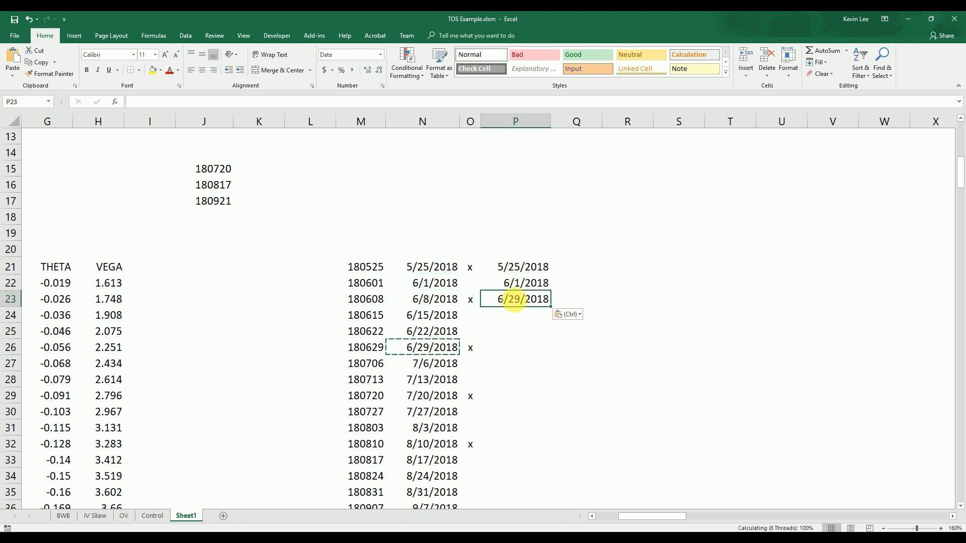
{"action": "left_click", "coordinate": [447, 395]}
{"action": "key", "text": "ctrl+c"}
{"action": "left_click", "coordinate": [525, 313]}
{"action": "key", "text": "ctrl+v"}
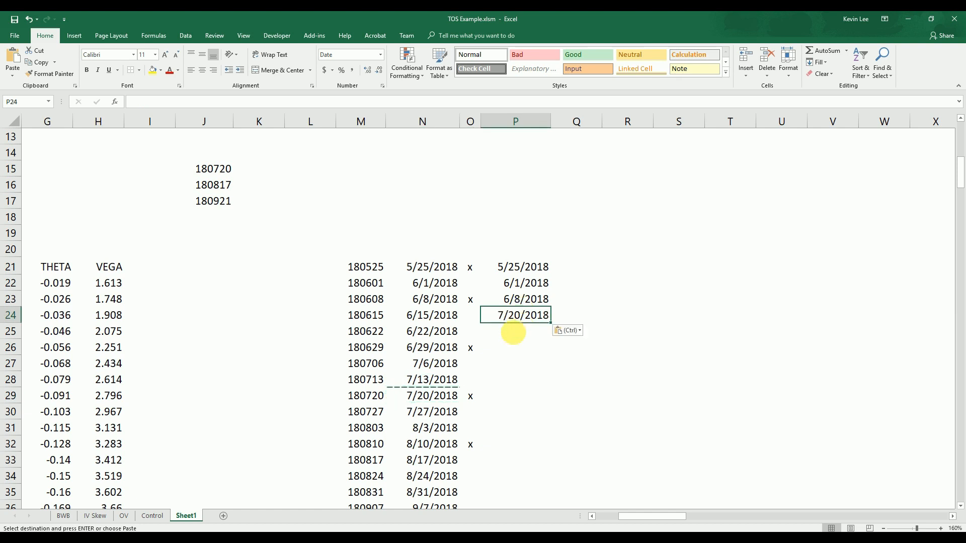
{"action": "left_click", "coordinate": [438, 444]}
{"action": "key", "text": "ctrl+c"}
{"action": "left_click", "coordinate": [523, 329]}
{"action": "key", "text": "ctrl+v"}
{"action": "left_click", "coordinate": [558, 389]}
{"action": "left_click", "coordinate": [669, 363]}
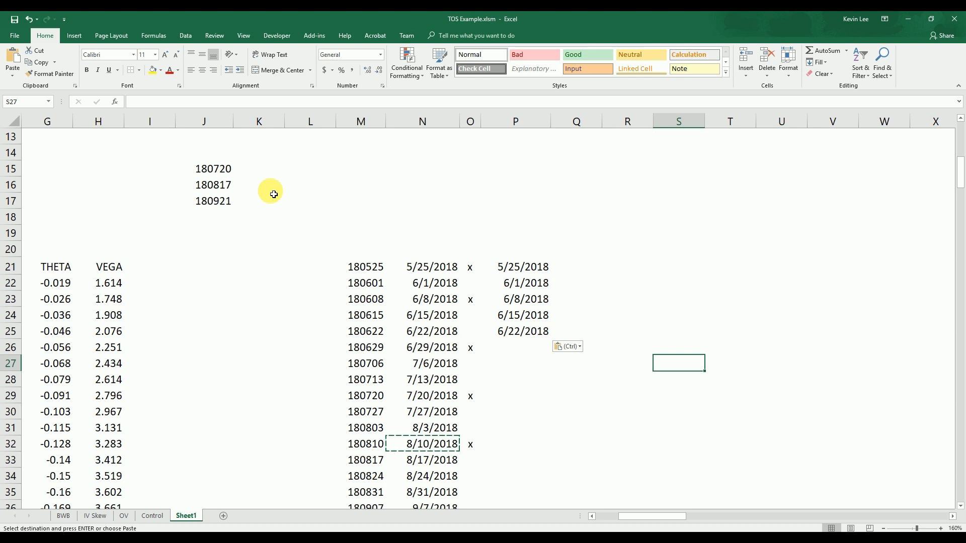
Clear the pasted dates from P21:P25
{"action": "left_click_drag", "start_coordinate": [511, 266], "coordinate": [524, 338]}
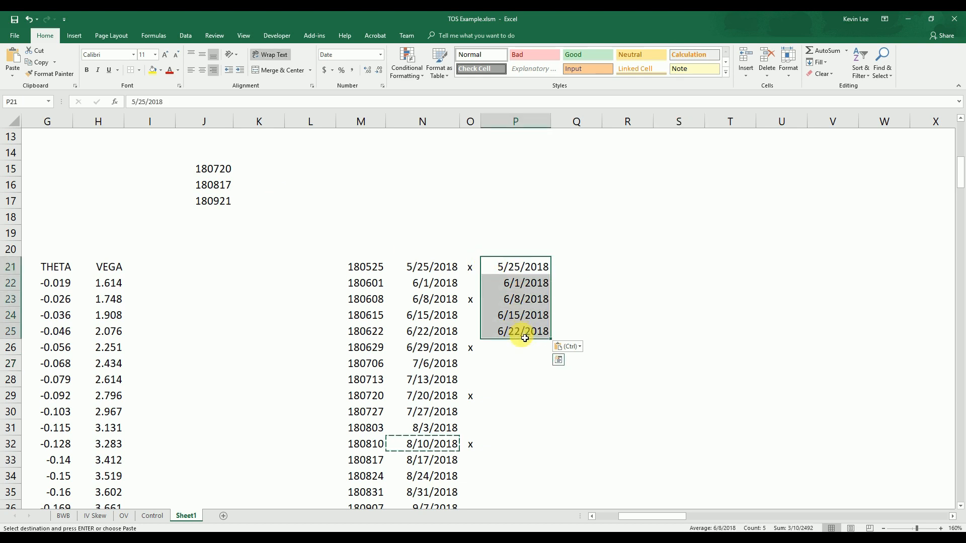
{"action": "key", "text": "Delete"}
{"action": "left_click", "coordinate": [614, 297]}
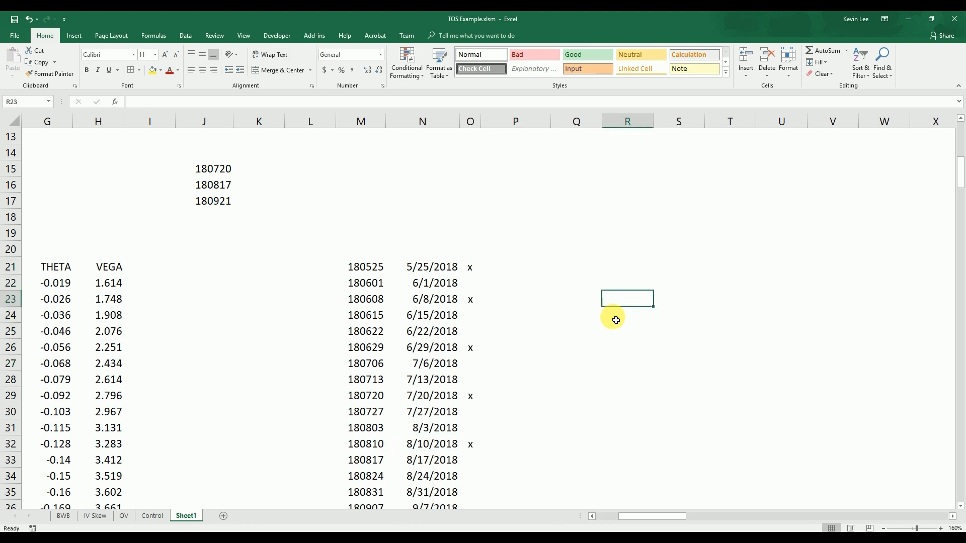
Enter =COUNTIF(O21:O23,"x") in P23 to count the x marks down to that row
{"action": "left_click", "coordinate": [476, 272]}
{"action": "left_click", "coordinate": [517, 302]}
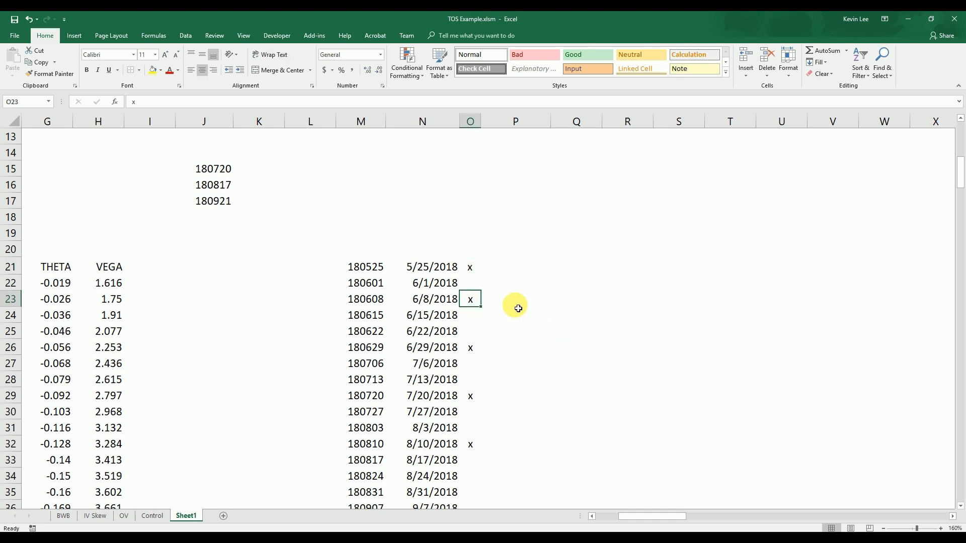
{"action": "type", "text": "="}
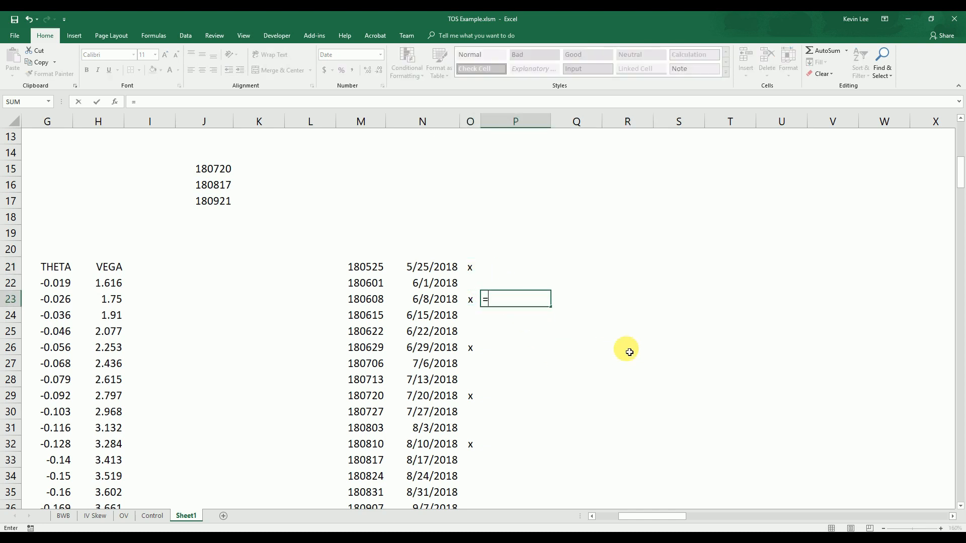
{"action": "type", "text": "cou"}
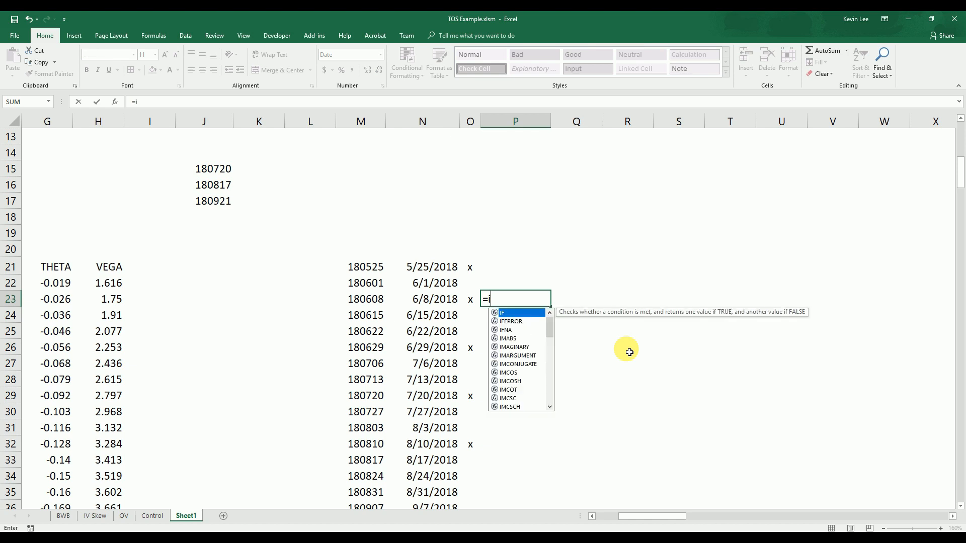
{"action": "type", "text": "nt"}
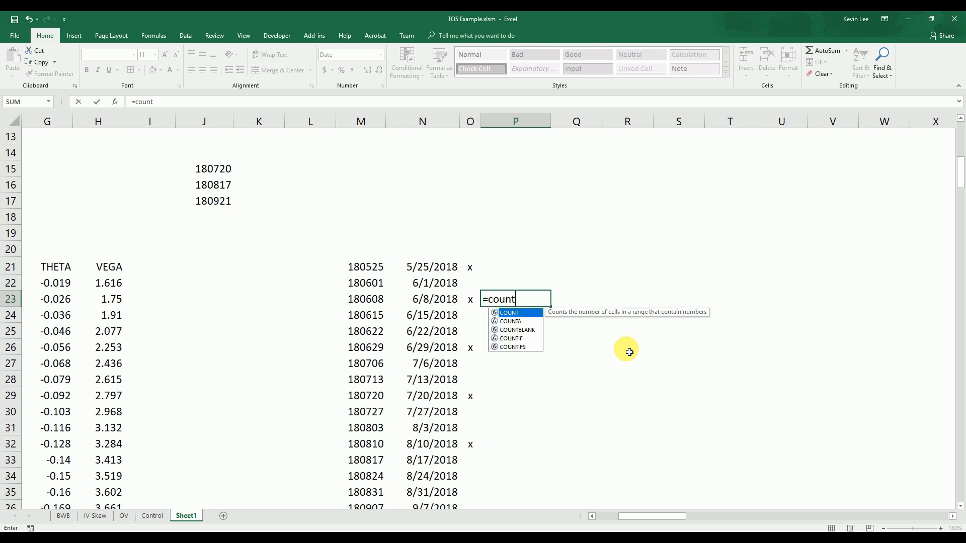
{"action": "type", "text": "if("}
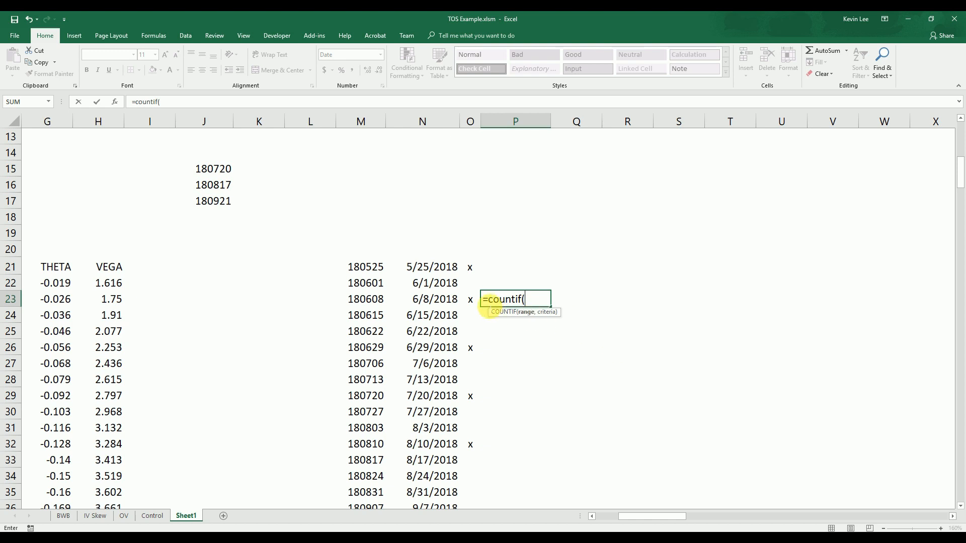
{"action": "left_click_drag", "start_coordinate": [474, 272], "coordinate": [474, 299]}
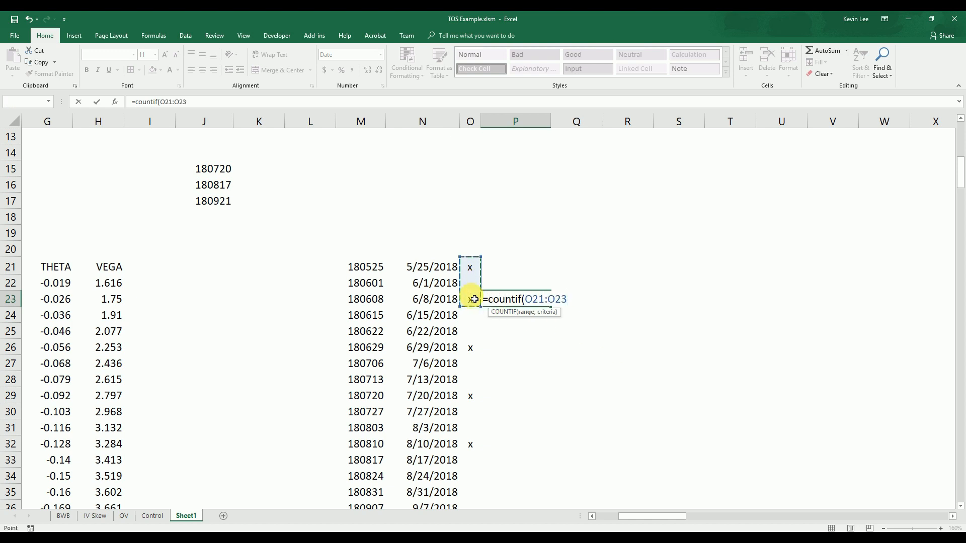
{"action": "type", "text": ",\"x"}
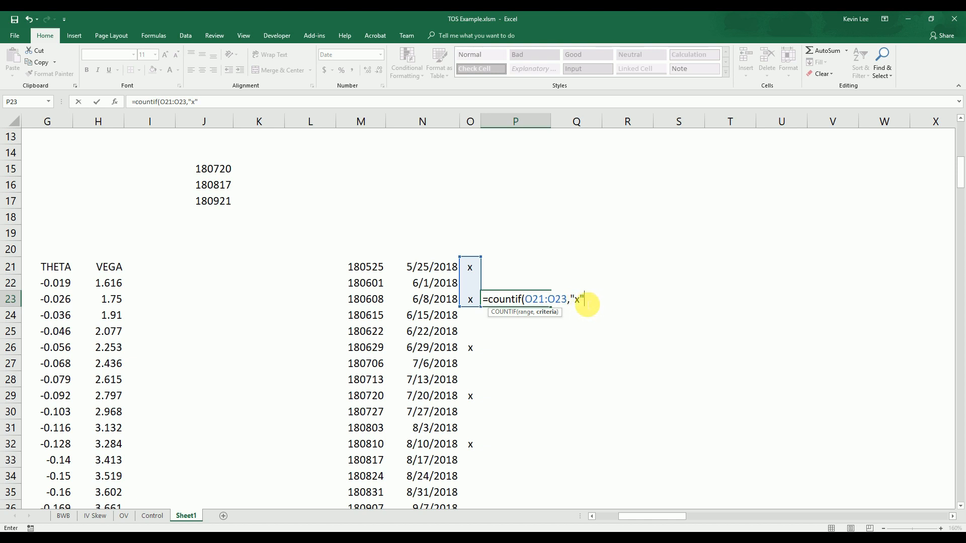
{"action": "type", "text": ")"}
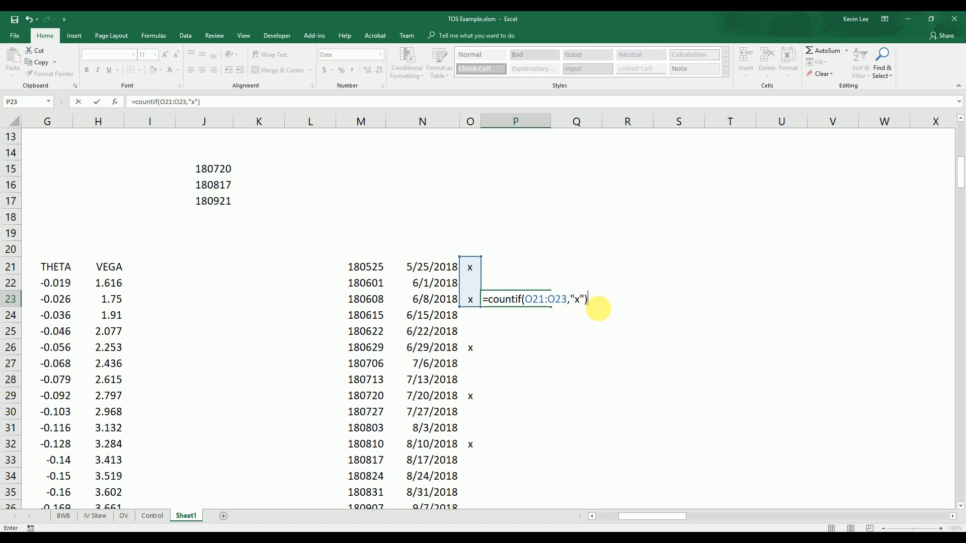
{"action": "key", "text": "Return"}
{"action": "key", "text": "Up"}
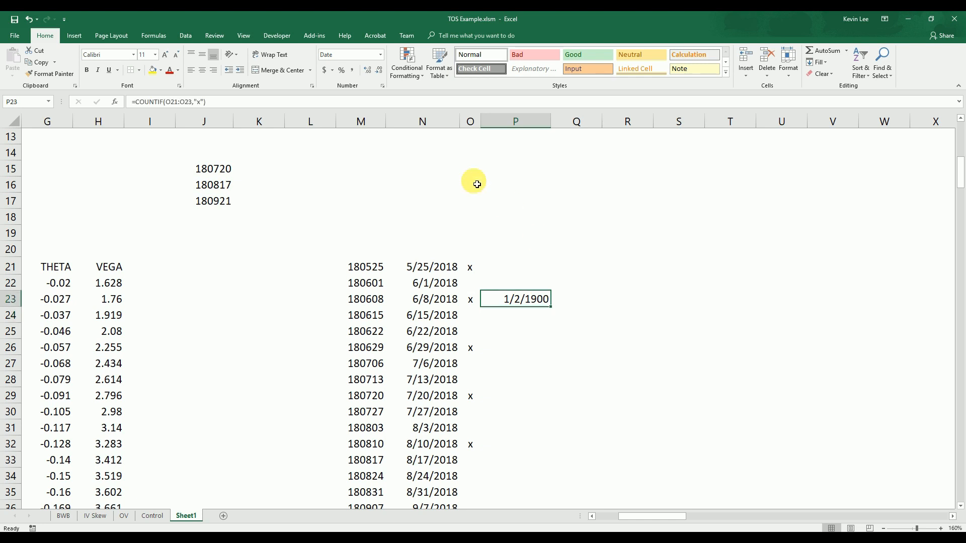
Format P23 as a number with no decimal places
{"action": "left_click", "coordinate": [381, 54]}
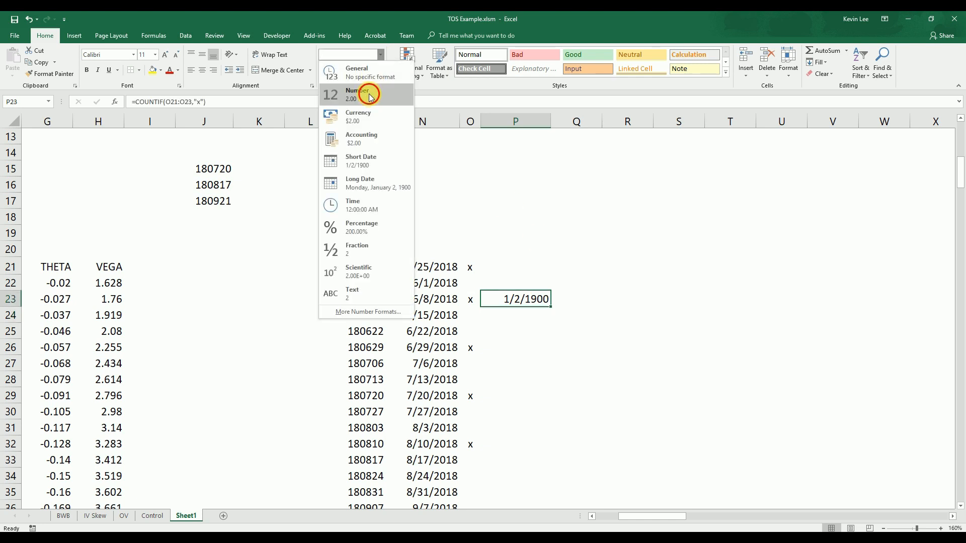
{"action": "left_click", "coordinate": [370, 94]}
{"action": "left_click", "coordinate": [381, 73]}
{"action": "left_click", "coordinate": [380, 73]}
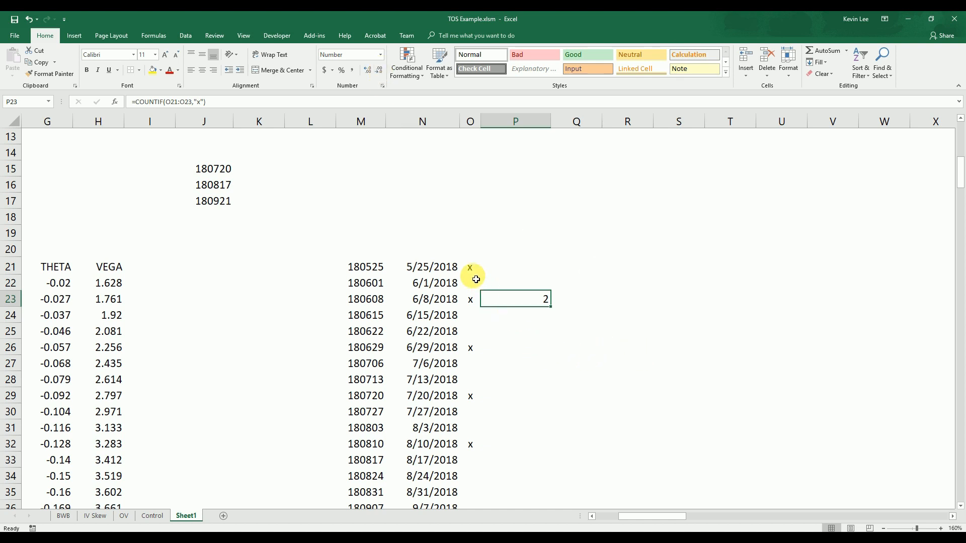
Make the start of the COUNTIF range in P23 absolute as $O$21, leaving O23 relative
{"action": "left_click", "coordinate": [473, 304]}
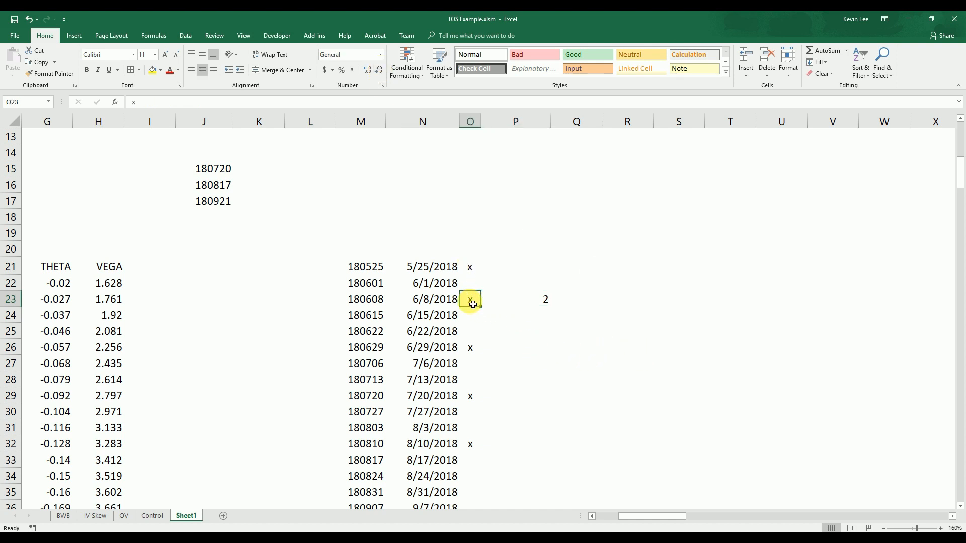
{"action": "left_click", "coordinate": [541, 299]}
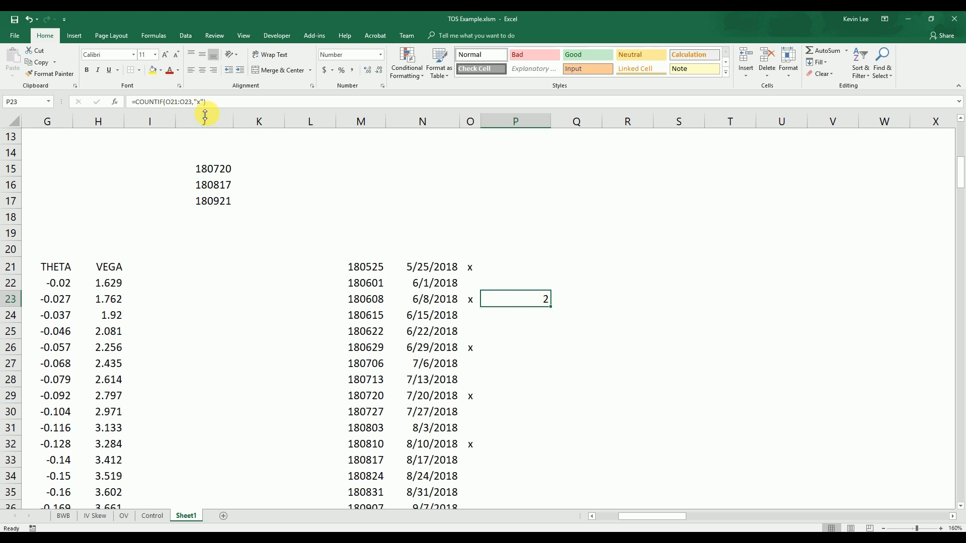
{"action": "left_click", "coordinate": [183, 103]}
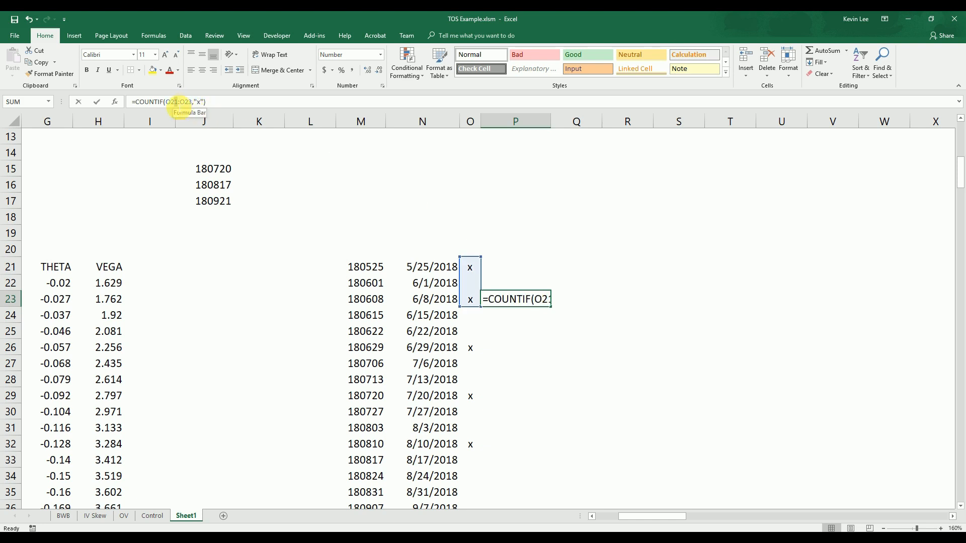
{"action": "double_click", "coordinate": [171, 102]}
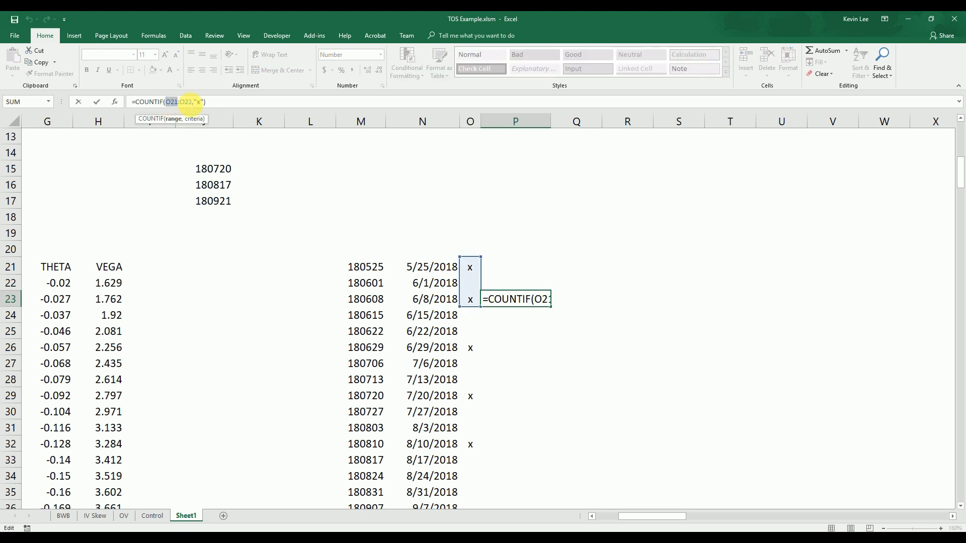
{"action": "key", "text": "F4"}
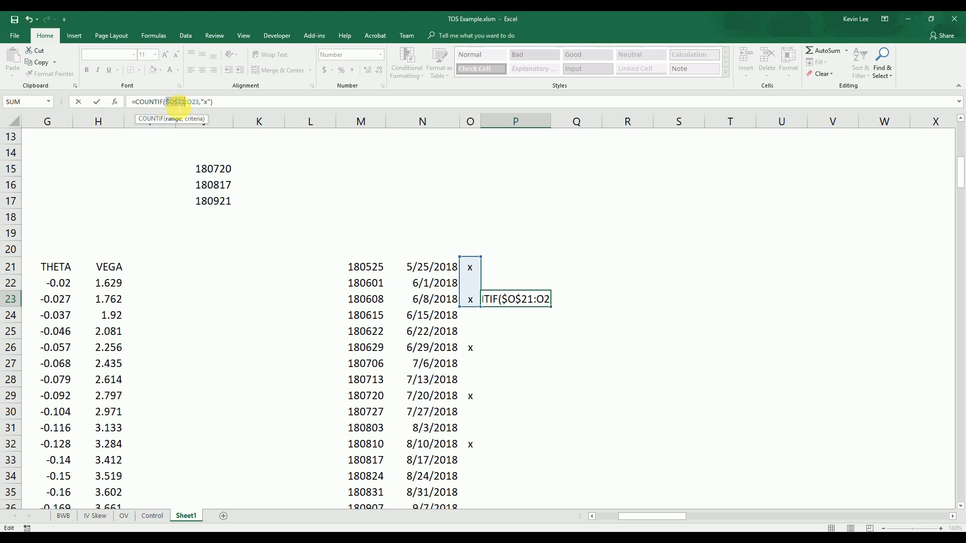
{"action": "key", "text": "ctrl+Return"}
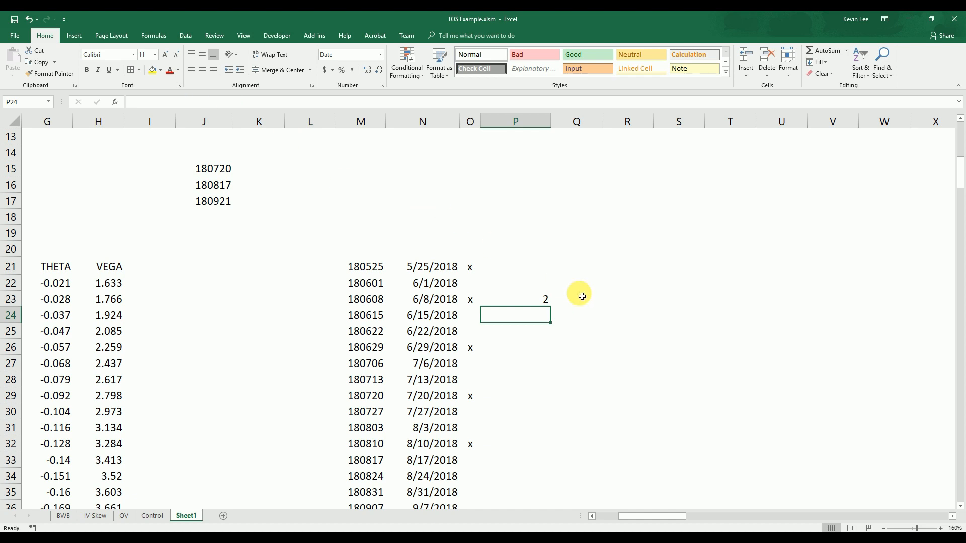
Fill the COUNTIF formula from P23 up to P21 and down to P37
{"action": "left_click_drag", "start_coordinate": [553, 309], "coordinate": [553, 264]}
{"action": "left_click_drag", "start_coordinate": [551, 307], "coordinate": [551, 484]}
{"action": "scroll", "coordinate": [614, 357], "scroll_direction": "up", "scroll_amount": 2}
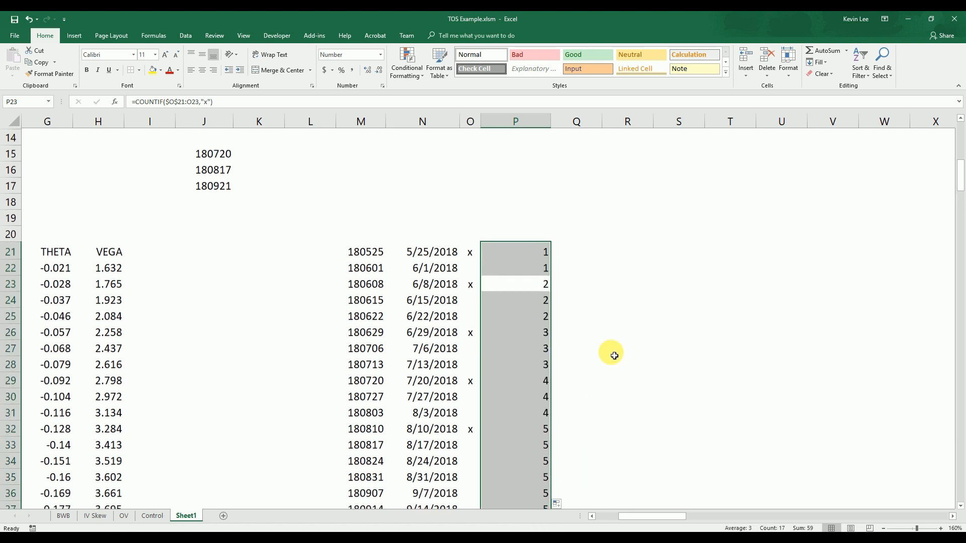
Examine the running counts in column P at each x-marked row: 21, 23, 26, 29 and 32
{"action": "left_click", "coordinate": [586, 358]}
{"action": "scroll", "coordinate": [626, 324], "scroll_direction": "down", "scroll_amount": 1}
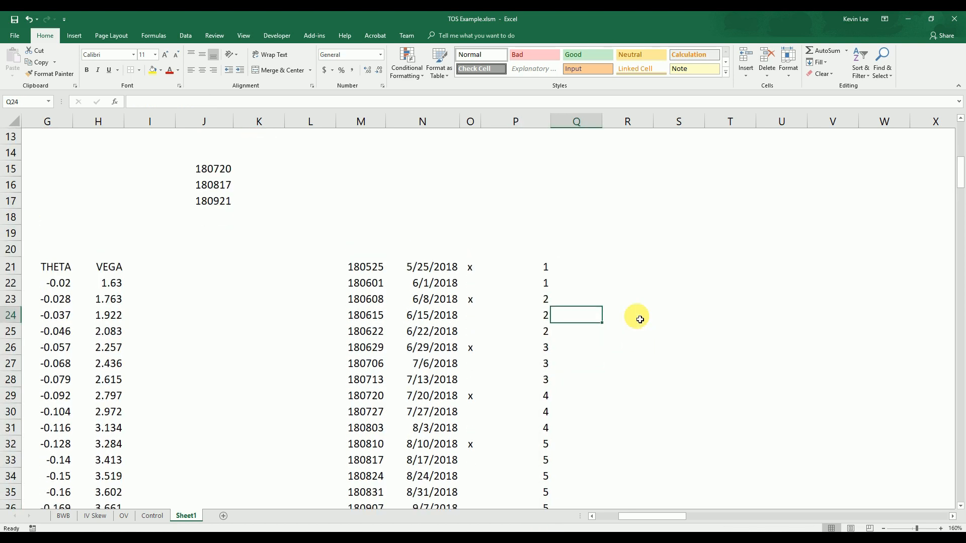
{"action": "scroll", "coordinate": [636, 314], "scroll_direction": "down", "scroll_amount": 1}
{"action": "left_click", "coordinate": [632, 299]}
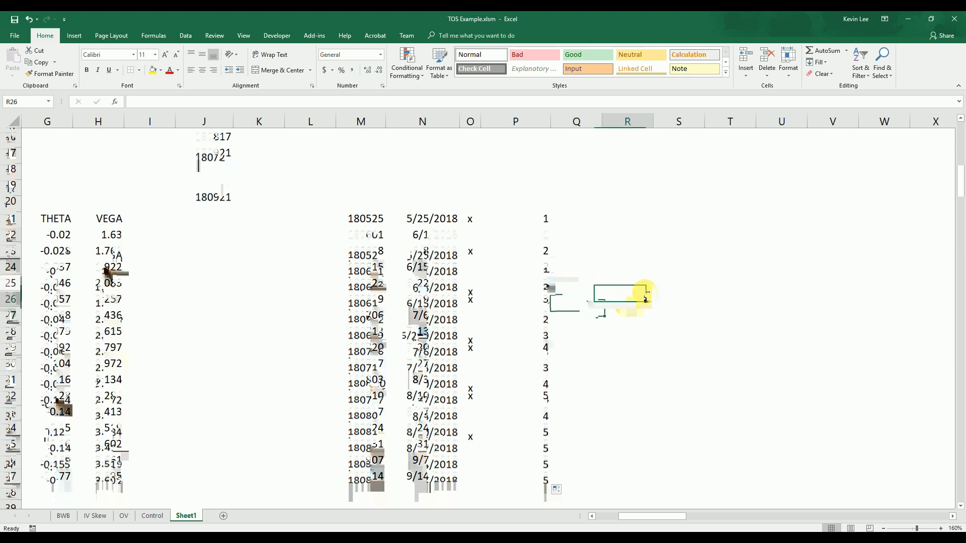
{"action": "left_click", "coordinate": [550, 220]}
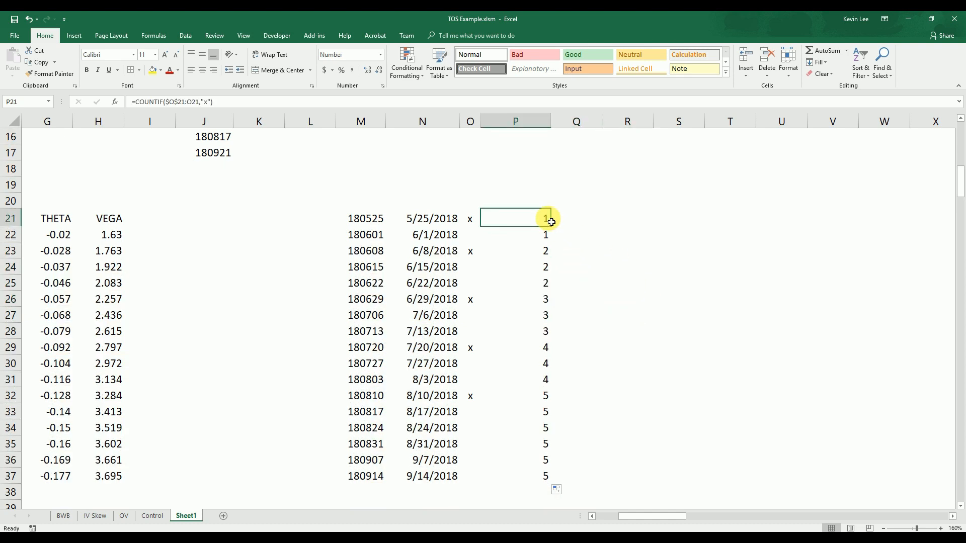
{"action": "left_click", "coordinate": [545, 256]}
{"action": "left_click", "coordinate": [548, 301]}
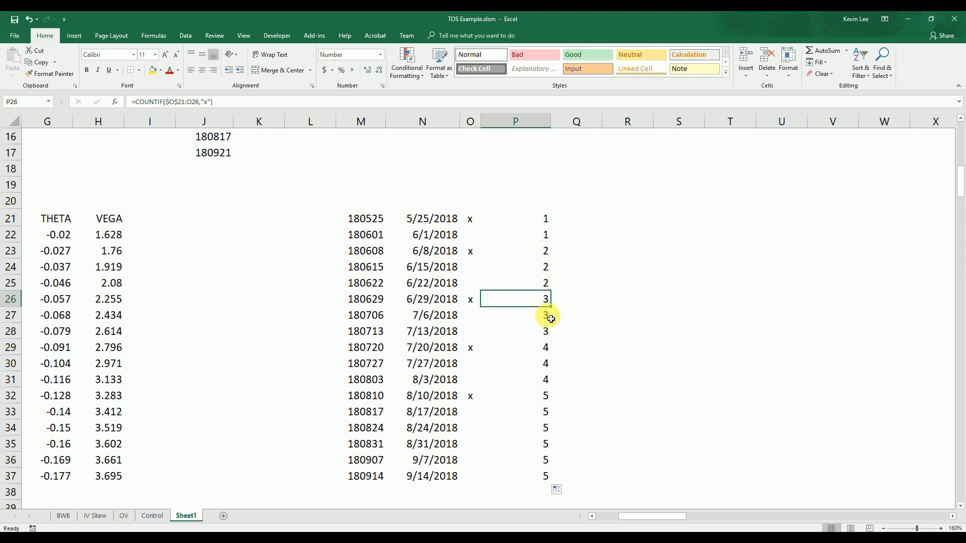
{"action": "left_click", "coordinate": [554, 354]}
{"action": "left_click", "coordinate": [547, 348]}
{"action": "left_click", "coordinate": [546, 398]}
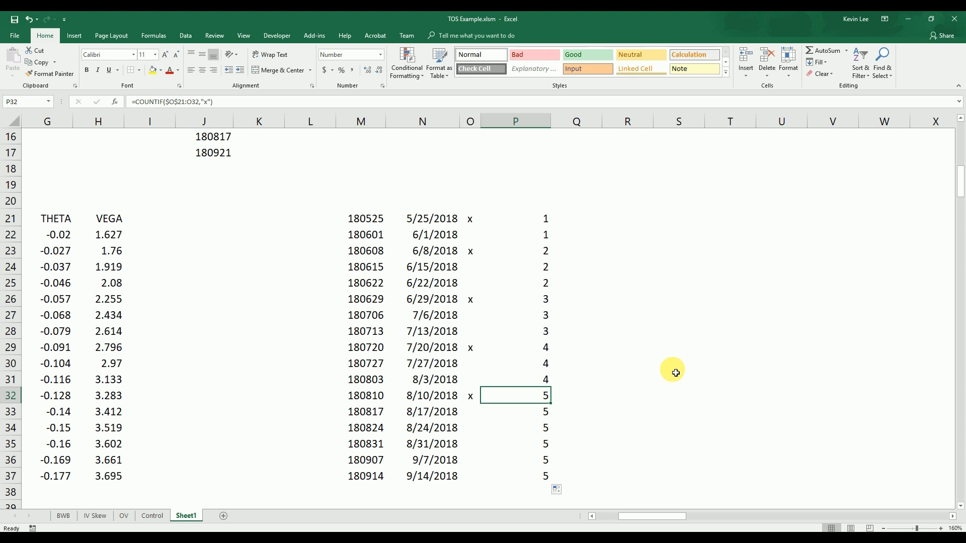
Examine the repeated running counts in column P for the unmarked rows between the x-marked expiries
{"action": "left_click", "coordinate": [548, 236]}
{"action": "left_click", "coordinate": [551, 268]}
{"action": "left_click", "coordinate": [549, 283]}
{"action": "left_click", "coordinate": [548, 299]}
{"action": "left_click", "coordinate": [546, 329]}
{"action": "left_click", "coordinate": [547, 300]}
{"action": "left_click", "coordinate": [553, 347]}
{"action": "left_click", "coordinate": [549, 392]}
{"action": "left_click", "coordinate": [549, 250]}
{"action": "left_click", "coordinate": [546, 233]}
Wrap the COUNTIF in P21 in an IF that returns the count when O21="x" and an empty string otherwise
{"action": "key", "text": "Up"}
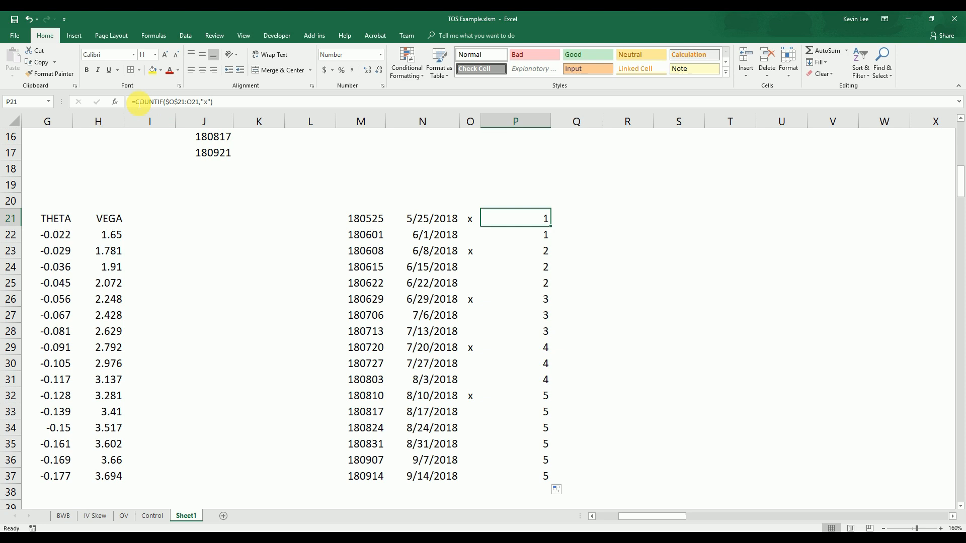
{"action": "left_click", "coordinate": [140, 103]}
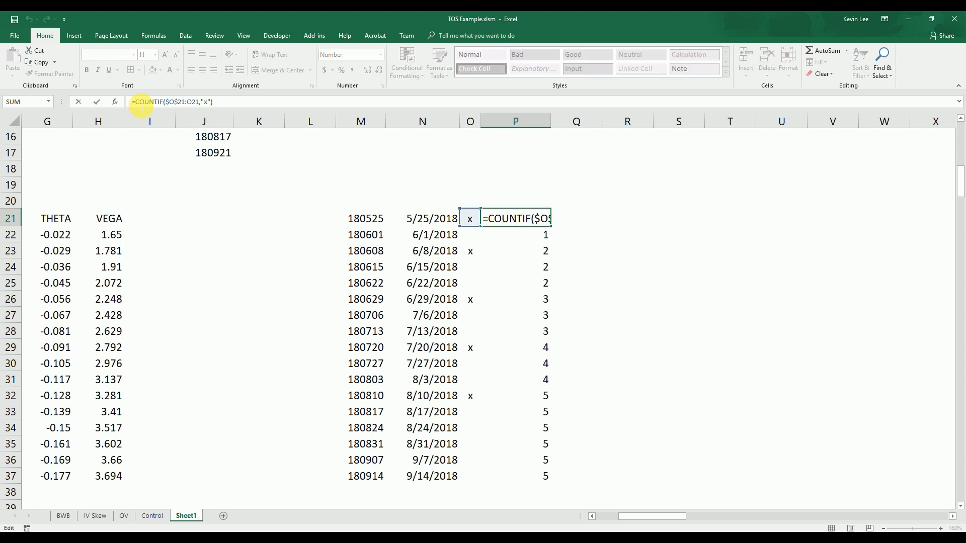
{"action": "type", "text": "if("}
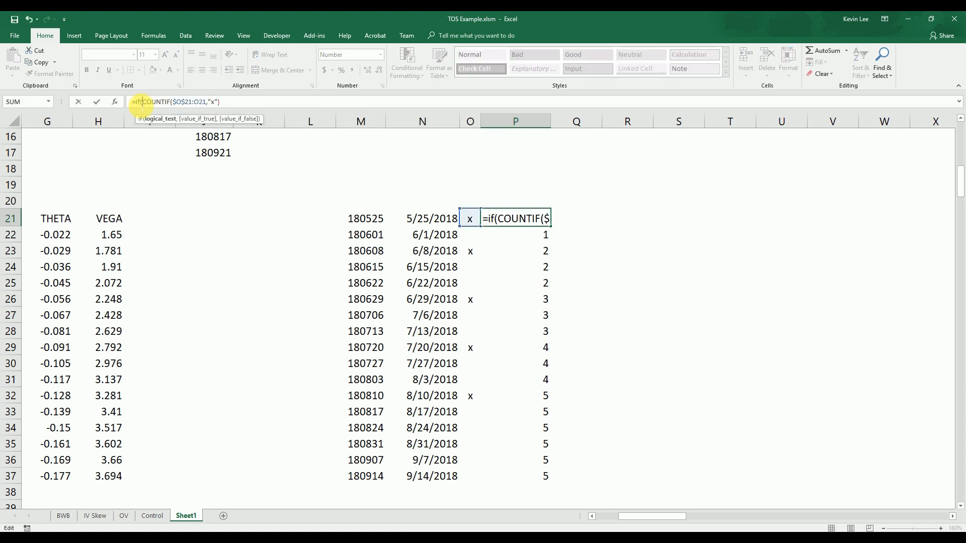
{"action": "left_click", "coordinate": [477, 225]}
{"action": "type", "text": "=\"x\""}
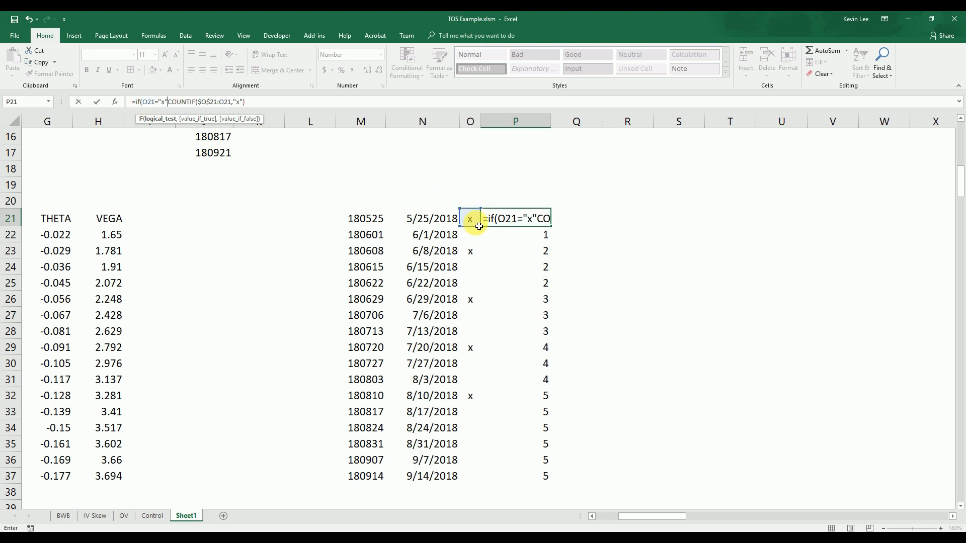
{"action": "type", "text": ","}
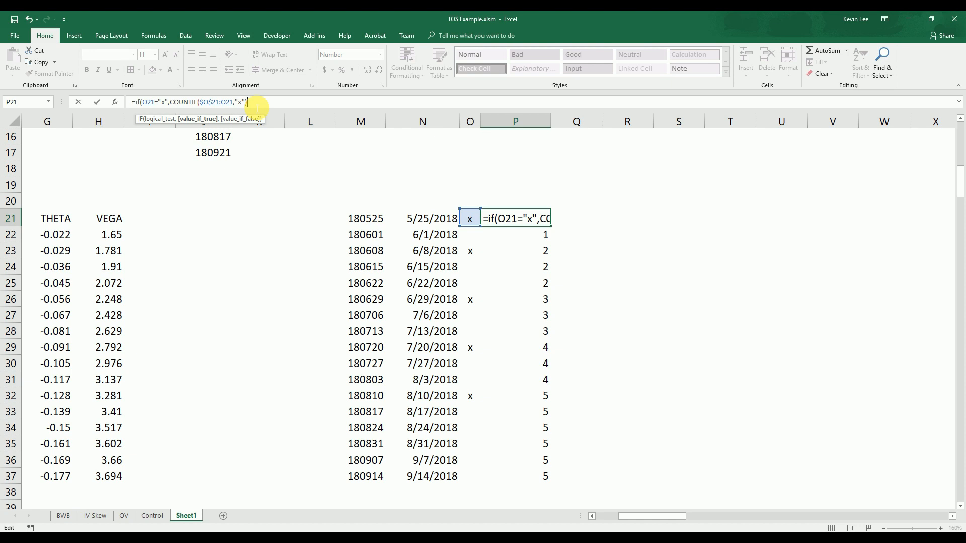
{"action": "type", "text": ","}
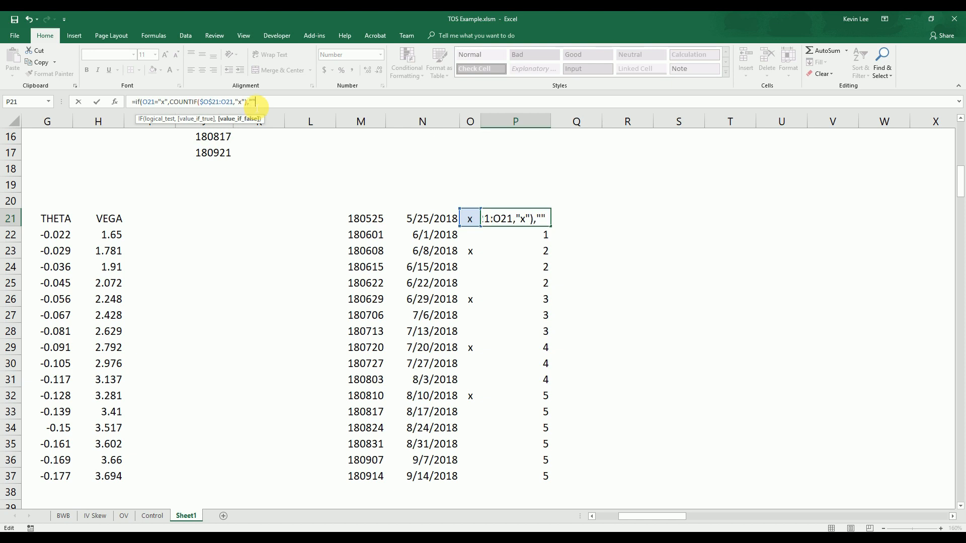
{"action": "type", "text": "\"\")"}
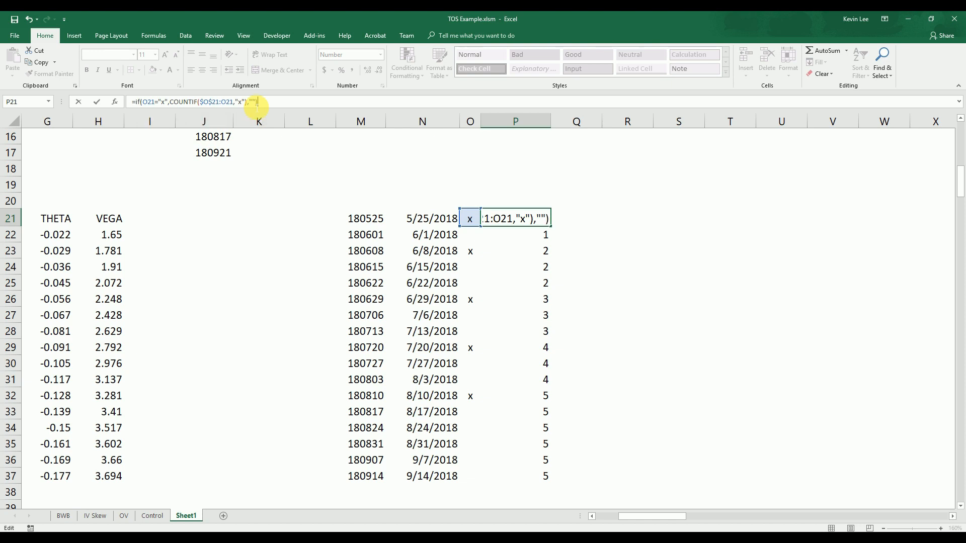
{"action": "key", "text": "Return"}
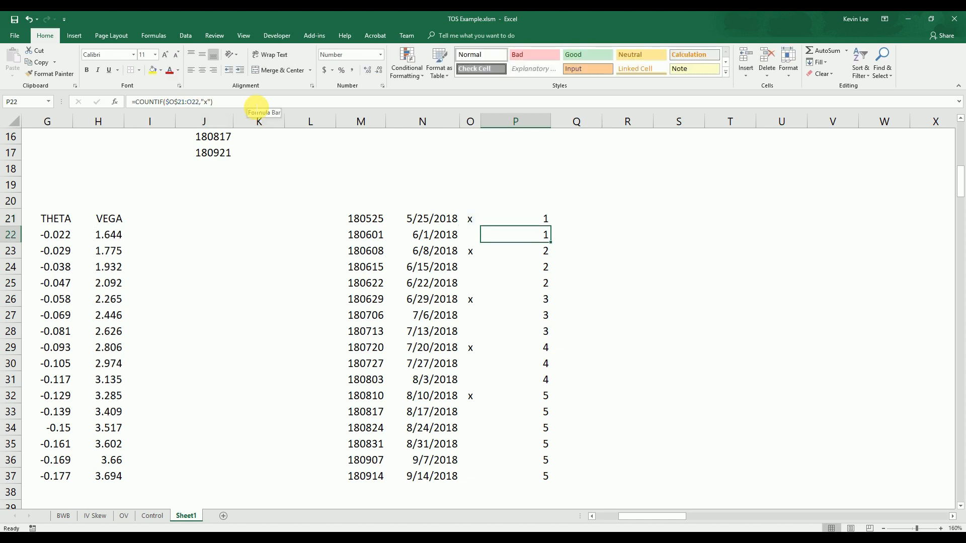
Fill the IF formula from P21 down to P37 and check the results in the marked and unmarked rows
{"action": "left_click", "coordinate": [549, 224]}
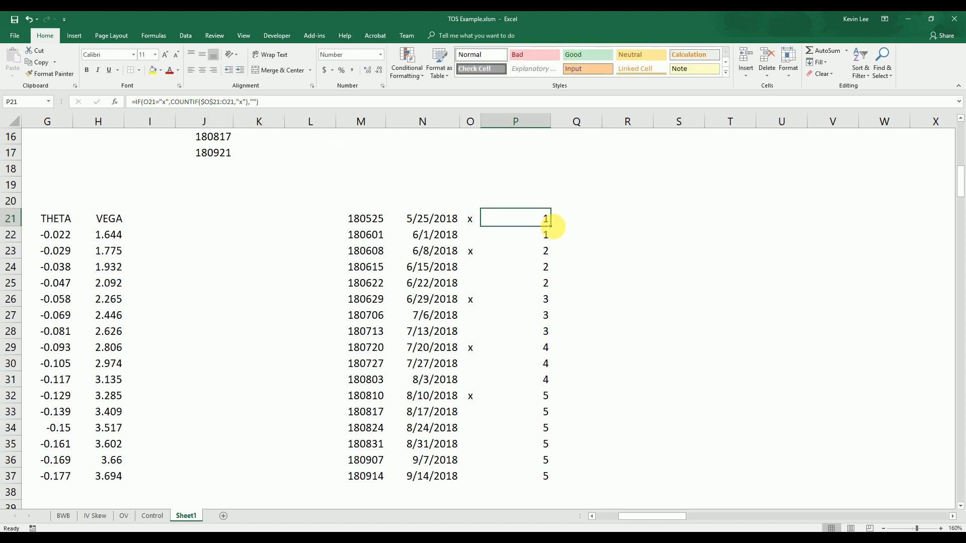
{"action": "double_click", "coordinate": [554, 229]}
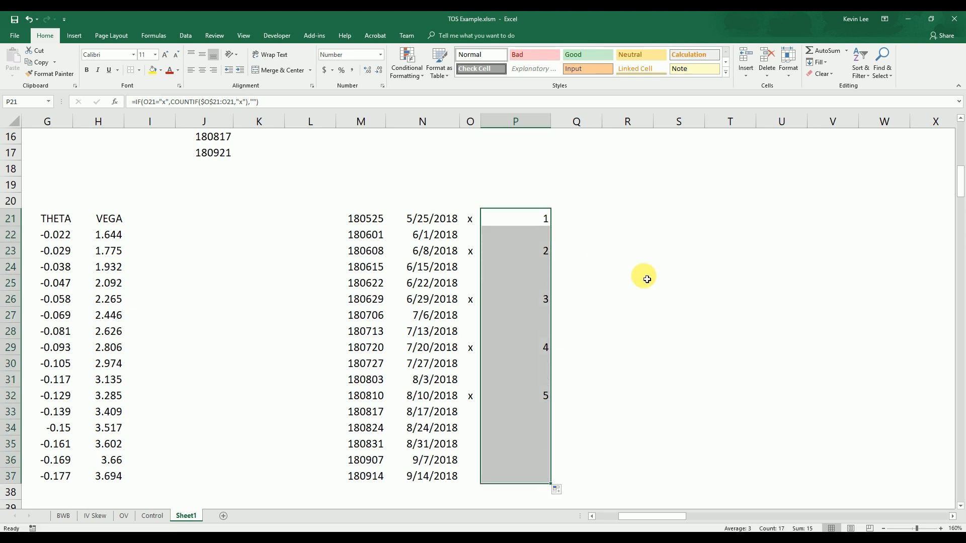
{"action": "left_click", "coordinate": [543, 236]}
{"action": "left_click", "coordinate": [551, 265]}
{"action": "left_click", "coordinate": [547, 285]}
{"action": "left_click", "coordinate": [546, 265]}
{"action": "left_click", "coordinate": [547, 236]}
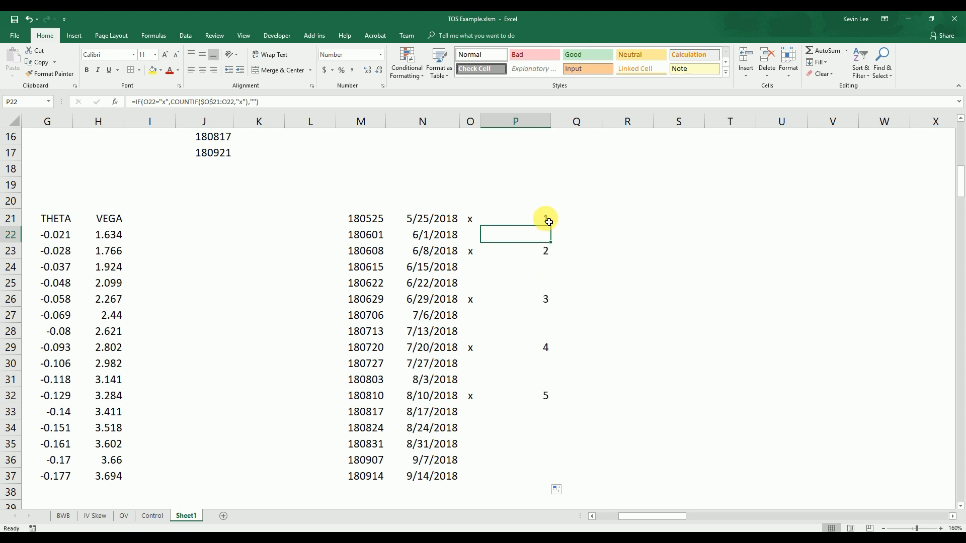
{"action": "left_click", "coordinate": [546, 251]}
{"action": "left_click", "coordinate": [546, 299]}
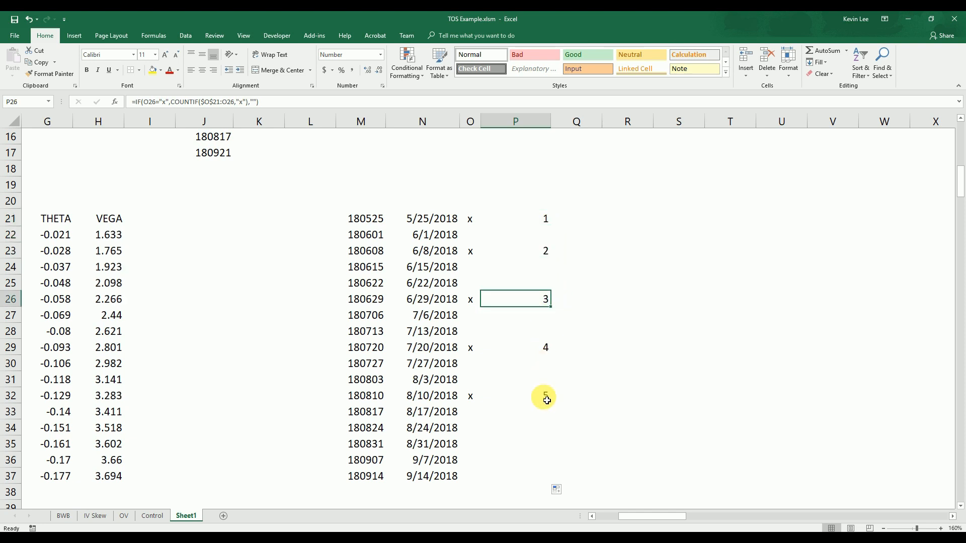
Mark the 6/15/2018 expiry with an x in O24 and narrow column P
{"action": "left_click", "coordinate": [472, 268]}
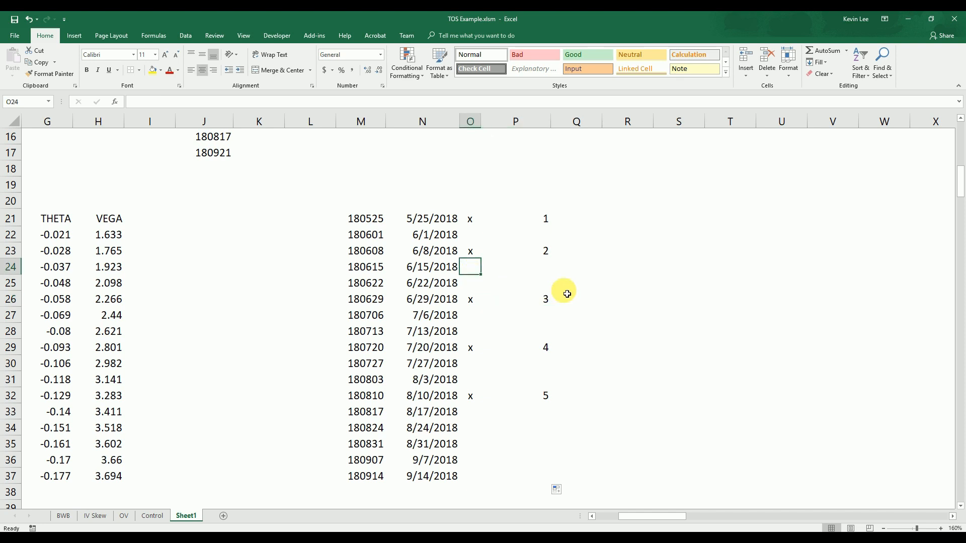
{"action": "type", "text": "x"}
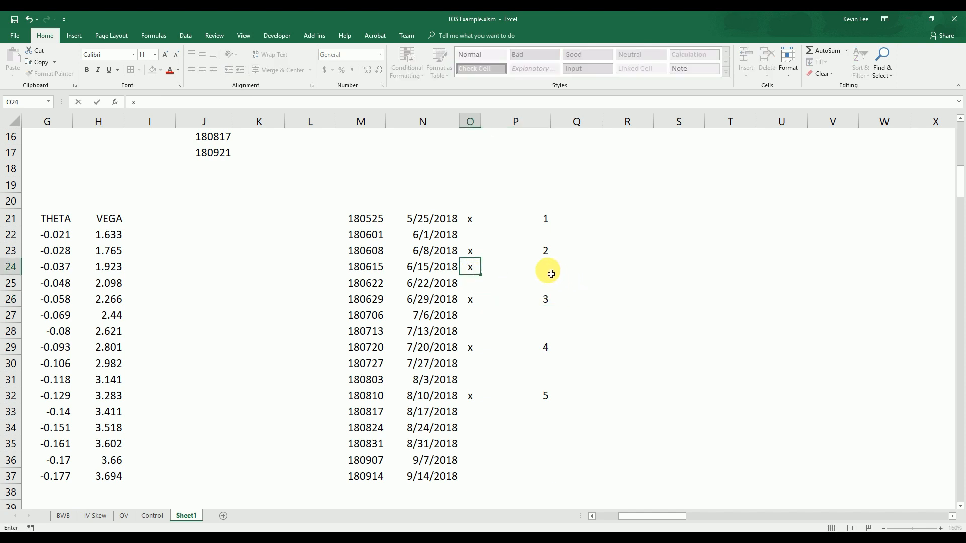
{"action": "left_click", "coordinate": [583, 268]}
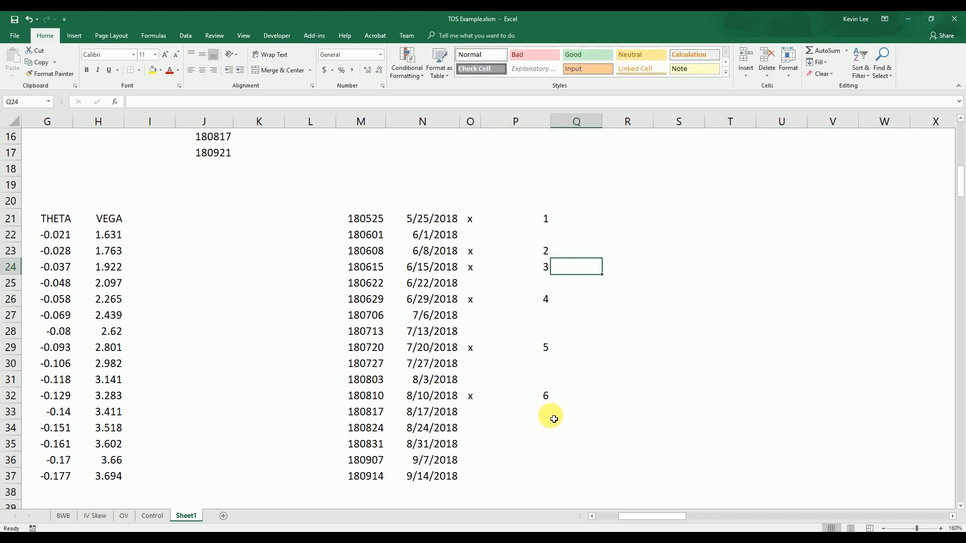
{"action": "left_click_drag", "start_coordinate": [629, 333], "coordinate": [633, 320]}
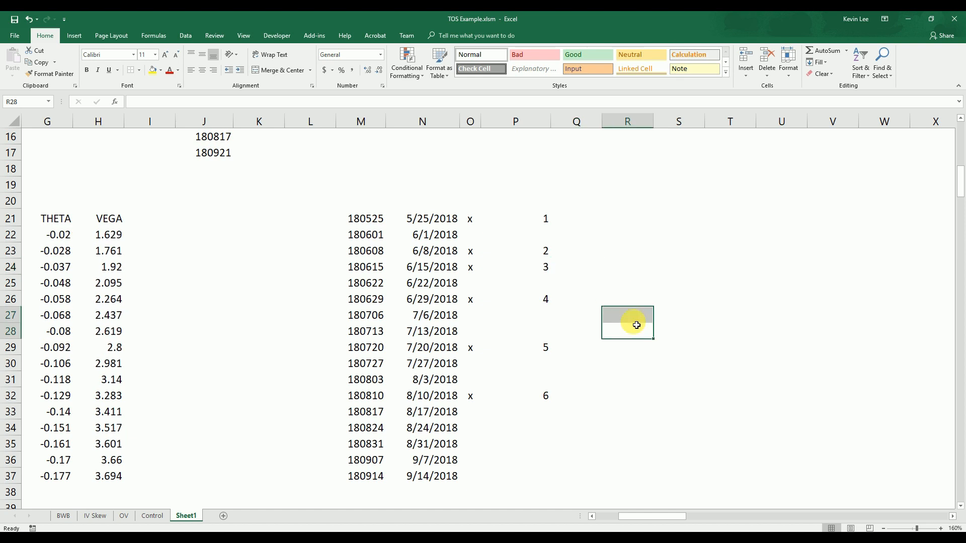
{"action": "left_click_drag", "start_coordinate": [551, 121], "coordinate": [513, 130]}
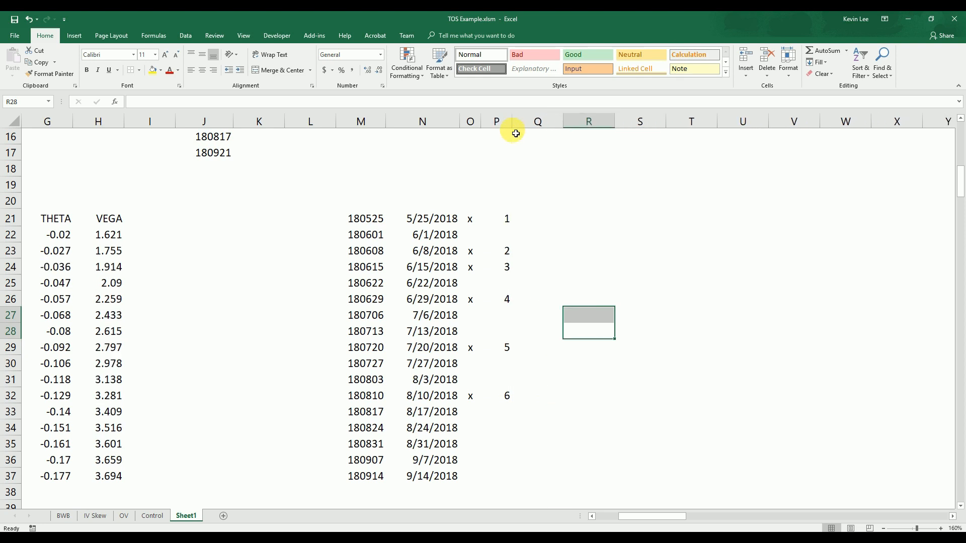
{"action": "left_click", "coordinate": [550, 222]}
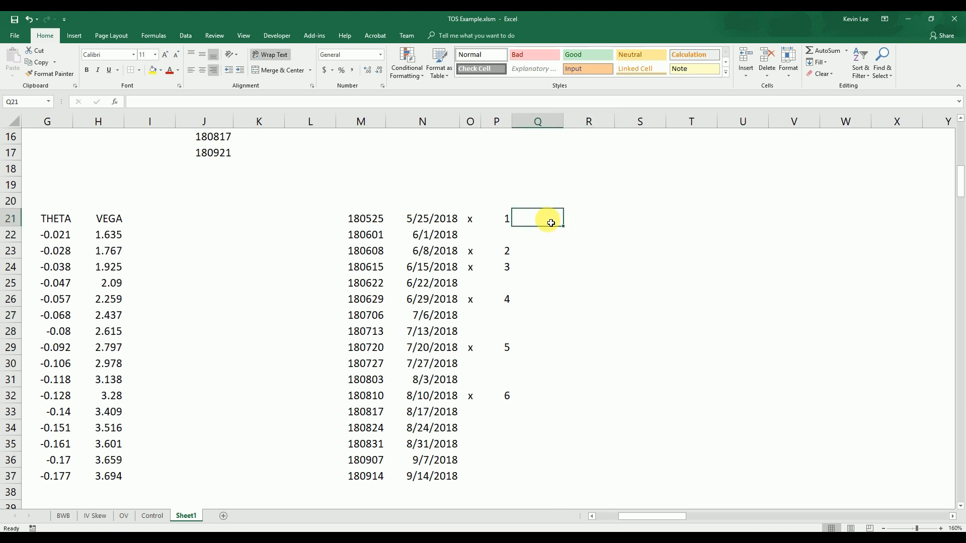
Number the expiry rows sequentially from 1 to 17 in L21:L37
{"action": "left_click", "coordinate": [343, 222]}
{"action": "left_click", "coordinate": [320, 221]}
{"action": "type", "text": "1"}
{"action": "key", "text": "Return"}
{"action": "type", "text": "2"}
{"action": "key", "text": "Return"}
{"action": "left_click_drag", "start_coordinate": [328, 221], "coordinate": [336, 479]}
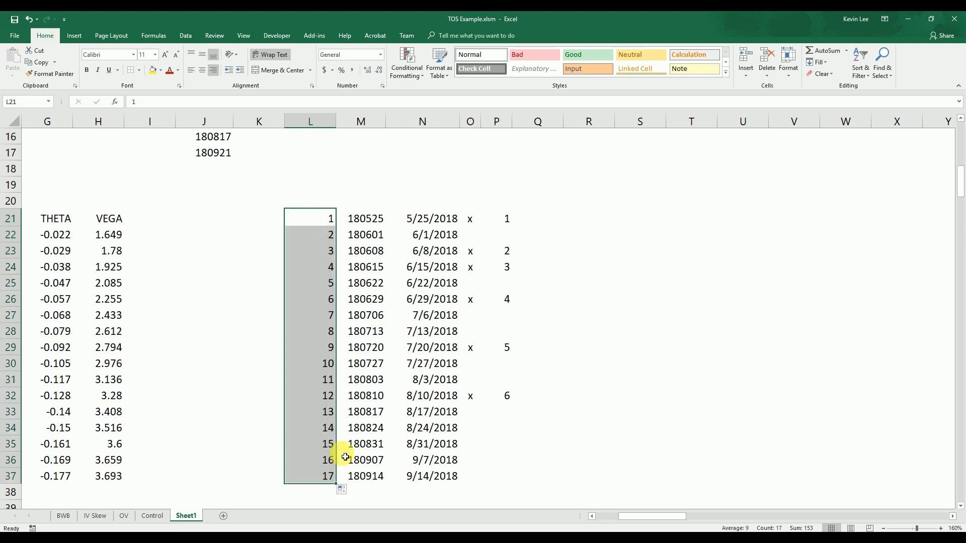
{"action": "left_click", "coordinate": [623, 332]}
Widen column Q slightly and enter =MATCH(L21,$P$21:$P$37,0) in Q21
{"action": "left_click", "coordinate": [551, 217]}
{"action": "left_click_drag", "start_coordinate": [563, 122], "coordinate": [588, 123]}
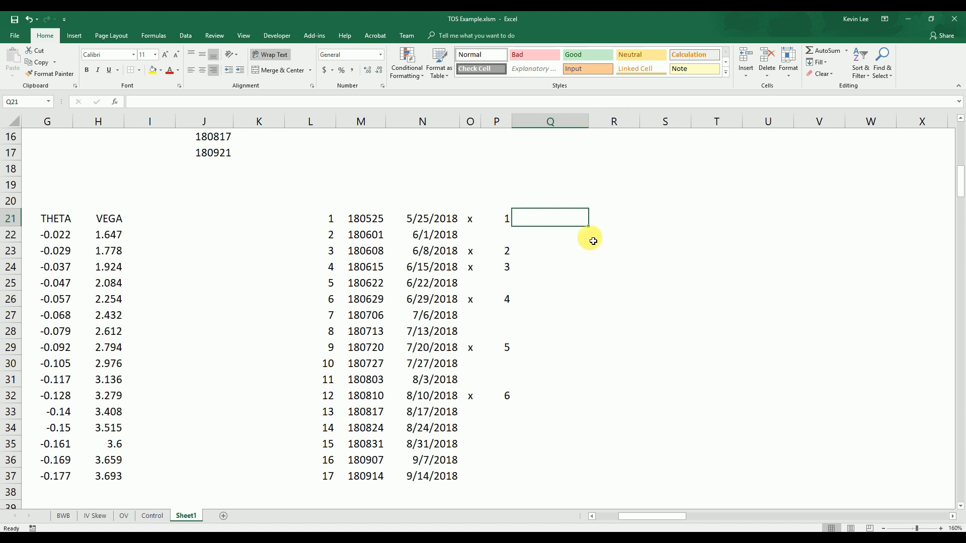
{"action": "type", "text": "="}
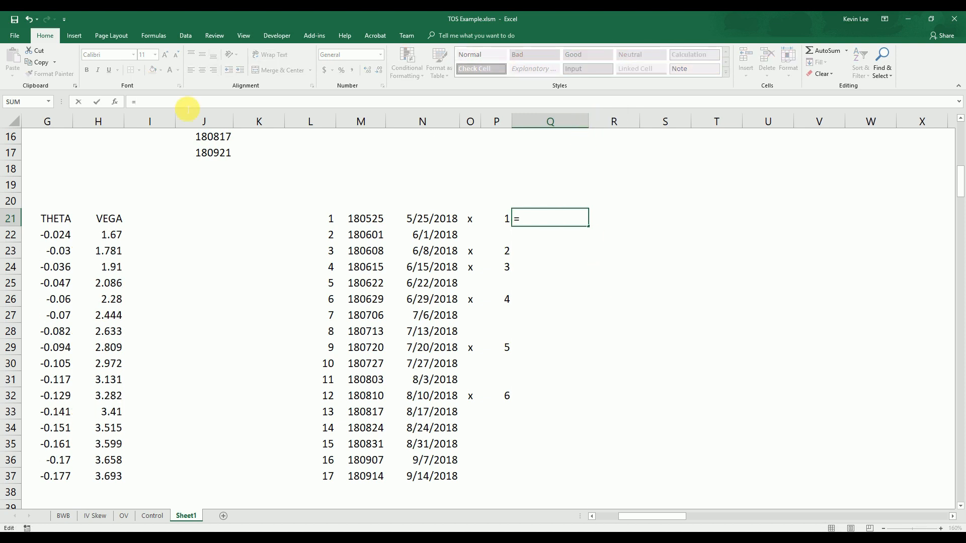
{"action": "type", "text": "match("}
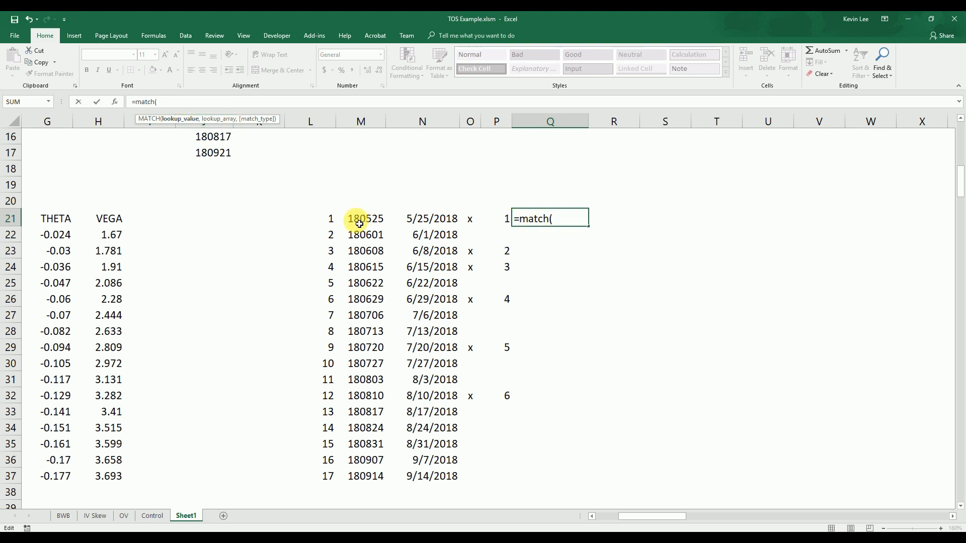
{"action": "left_click", "coordinate": [325, 220]}
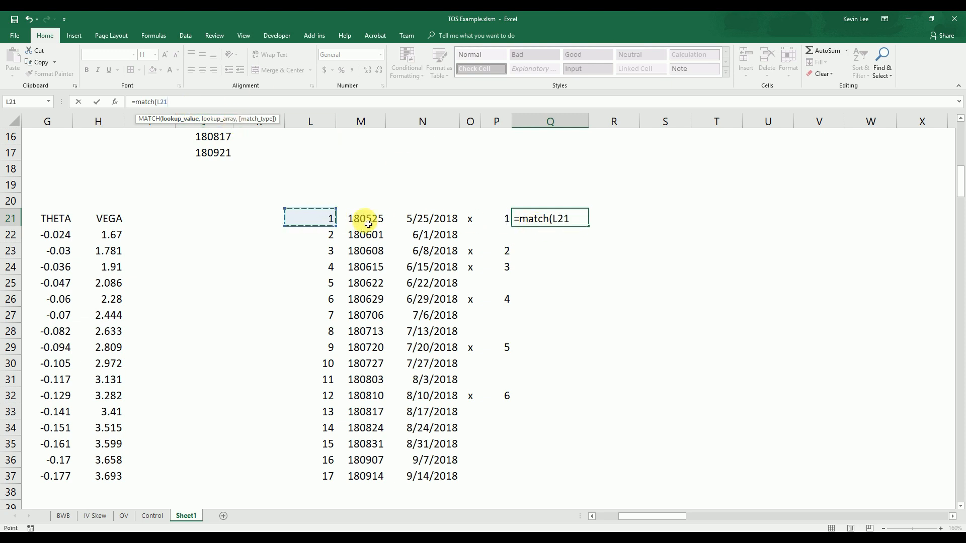
{"action": "type", "text": ","}
{"action": "left_click_drag", "start_coordinate": [505, 218], "coordinate": [505, 476]}
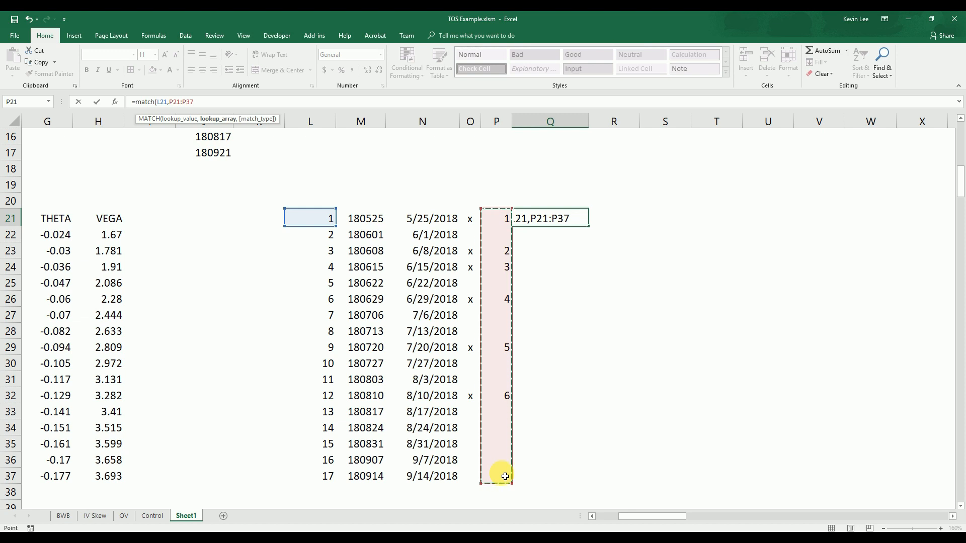
{"action": "key", "text": "F4"}
{"action": "type", "text": ","}
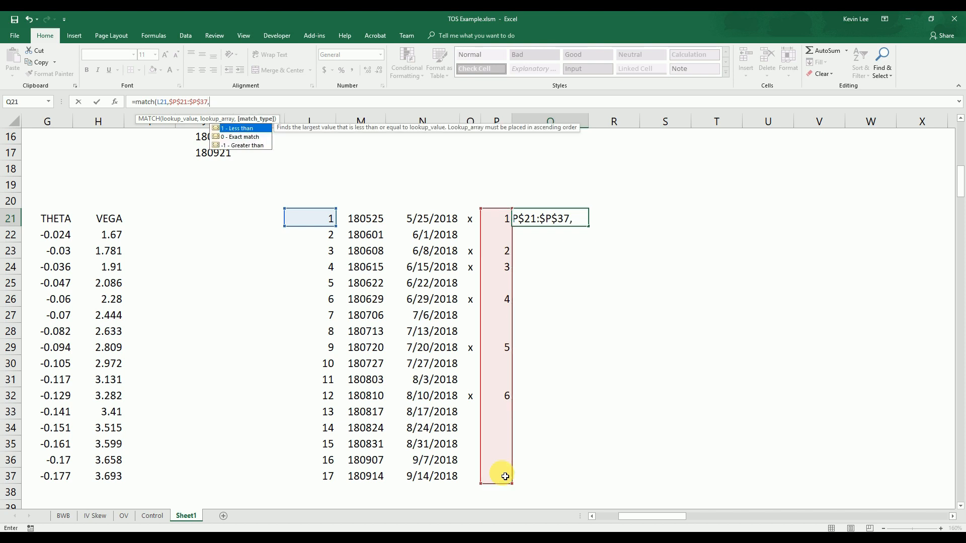
{"action": "type", "text": "0)"}
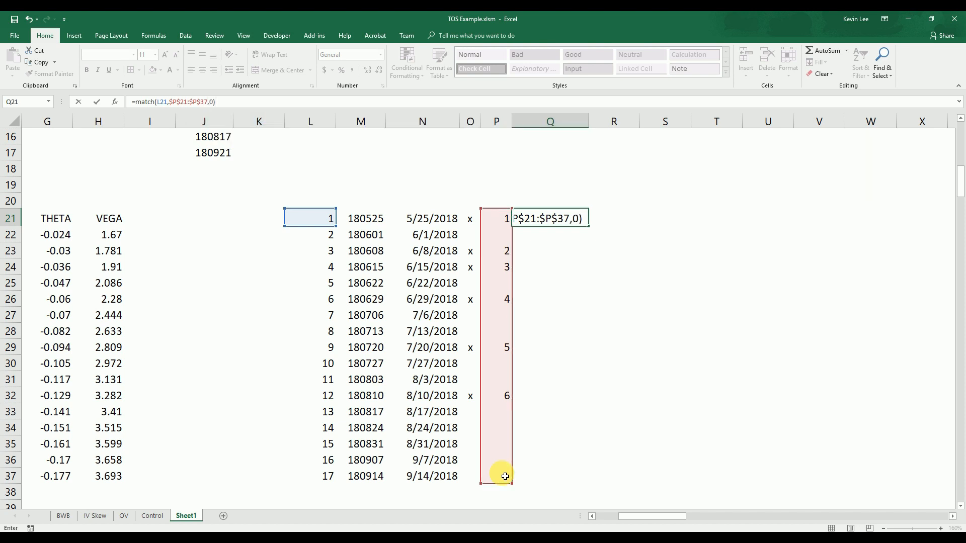
{"action": "key", "text": "Return"}
Fill the MATCH formula from Q21 down to Q37
{"action": "key", "text": "Up"}
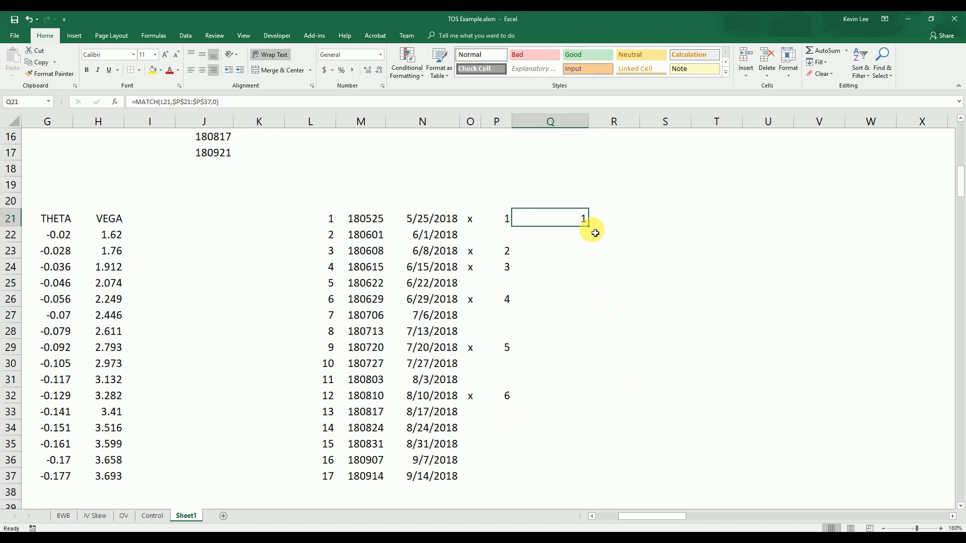
{"action": "left_click_drag", "start_coordinate": [590, 229], "coordinate": [584, 478]}
{"action": "left_click", "coordinate": [646, 393]}
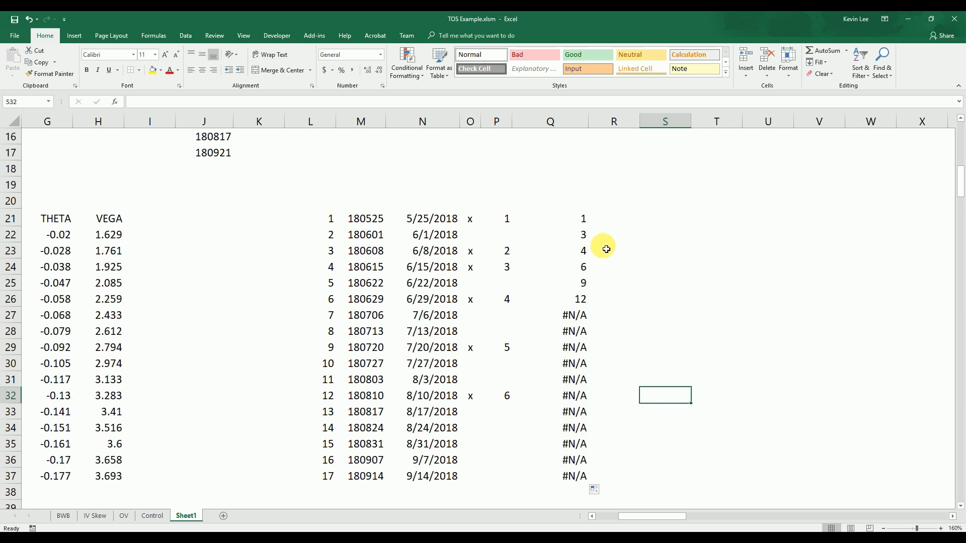
Compare the MATCH positions in column Q with the numbered, x-marked expiries in rows 21, 23, 24 and 26
{"action": "left_click", "coordinate": [586, 224]}
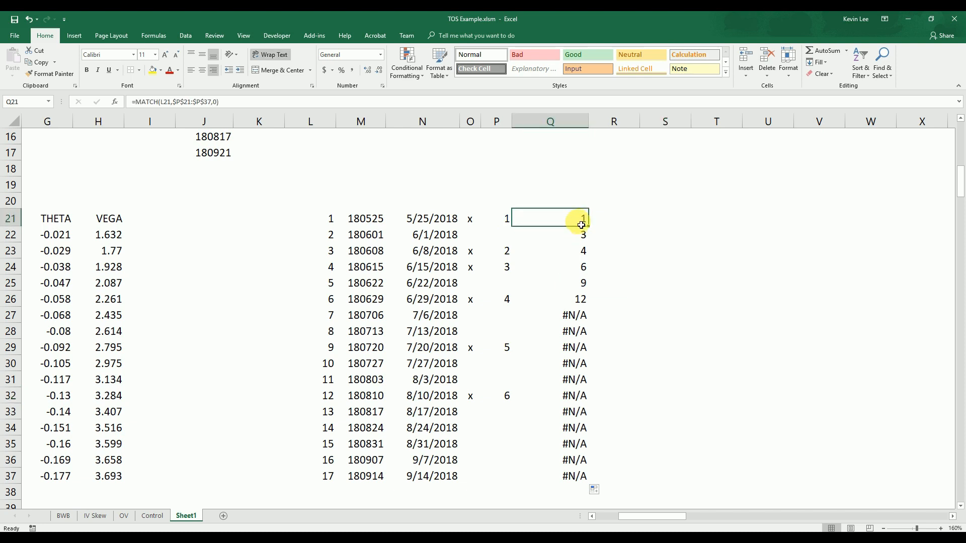
{"action": "left_click", "coordinate": [511, 222]}
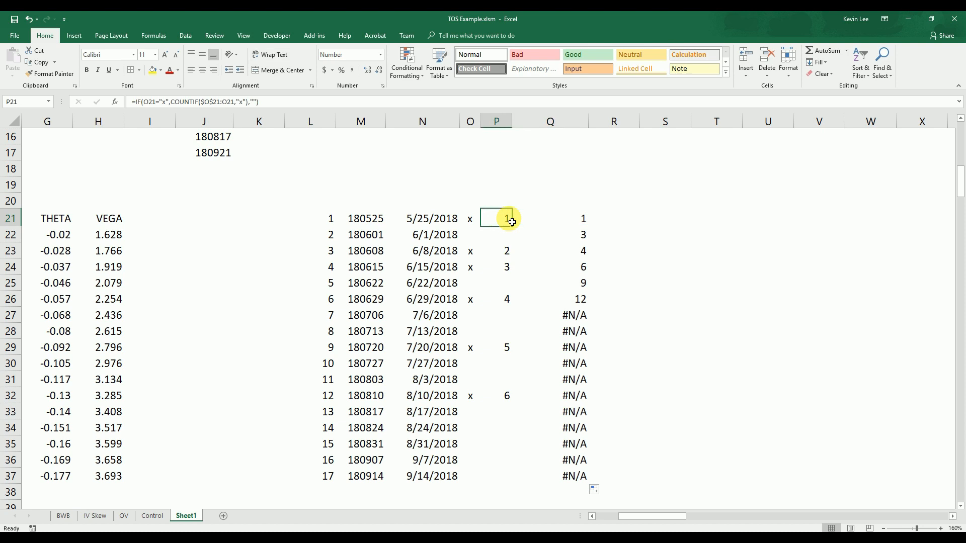
{"action": "left_click", "coordinate": [586, 239]}
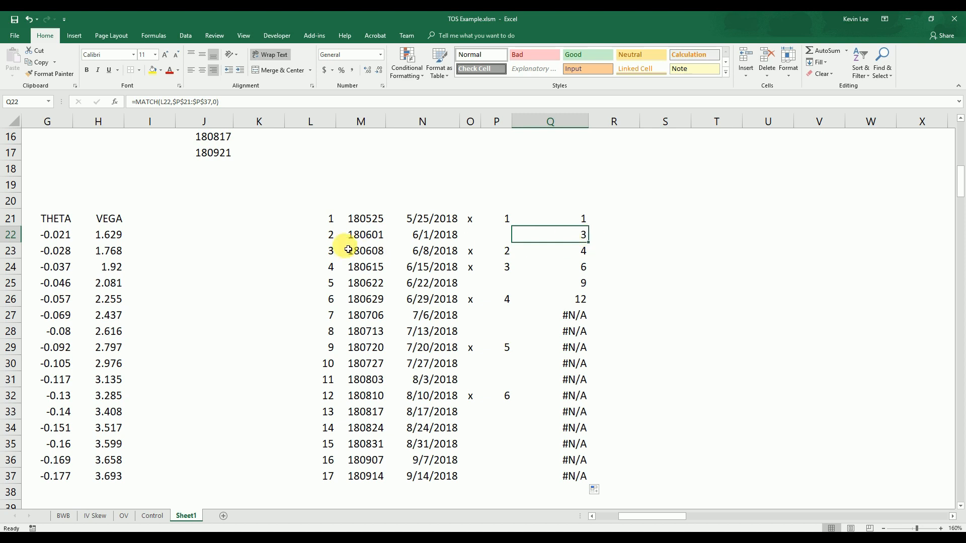
{"action": "left_click_drag", "start_coordinate": [508, 252], "coordinate": [347, 258]}
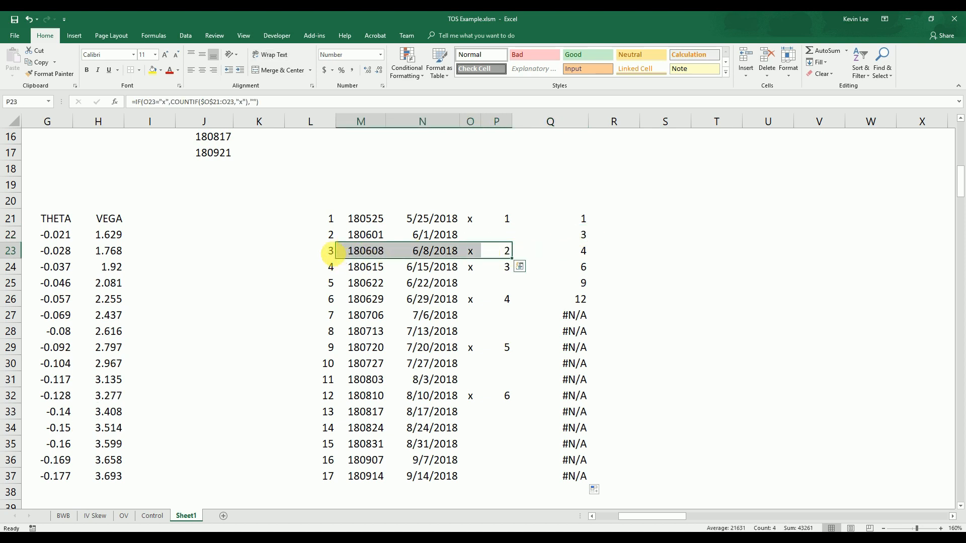
{"action": "left_click", "coordinate": [331, 255]}
{"action": "left_click", "coordinate": [578, 239]}
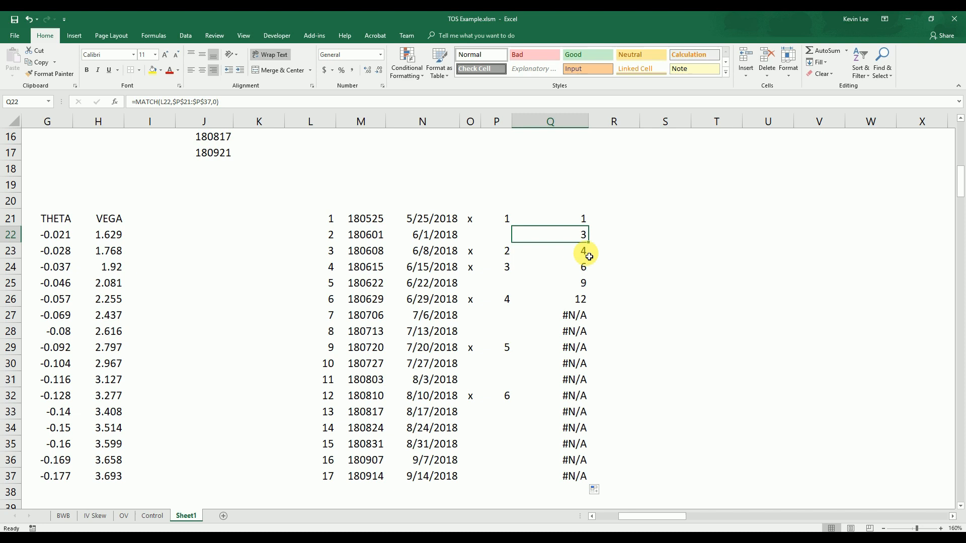
{"action": "left_click_drag", "start_coordinate": [507, 269], "coordinate": [408, 275]}
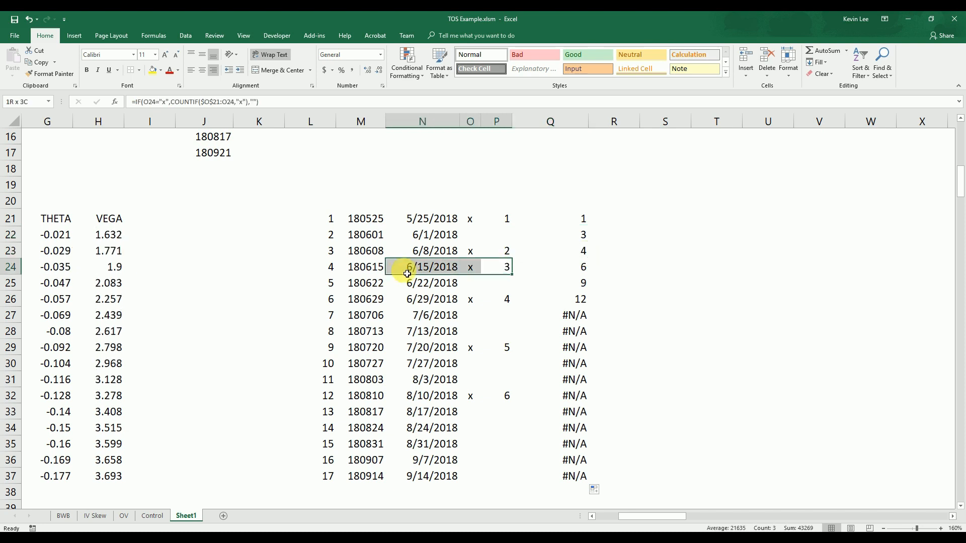
{"action": "left_click", "coordinate": [587, 268]}
{"action": "left_click_drag", "start_coordinate": [507, 299], "coordinate": [394, 308]}
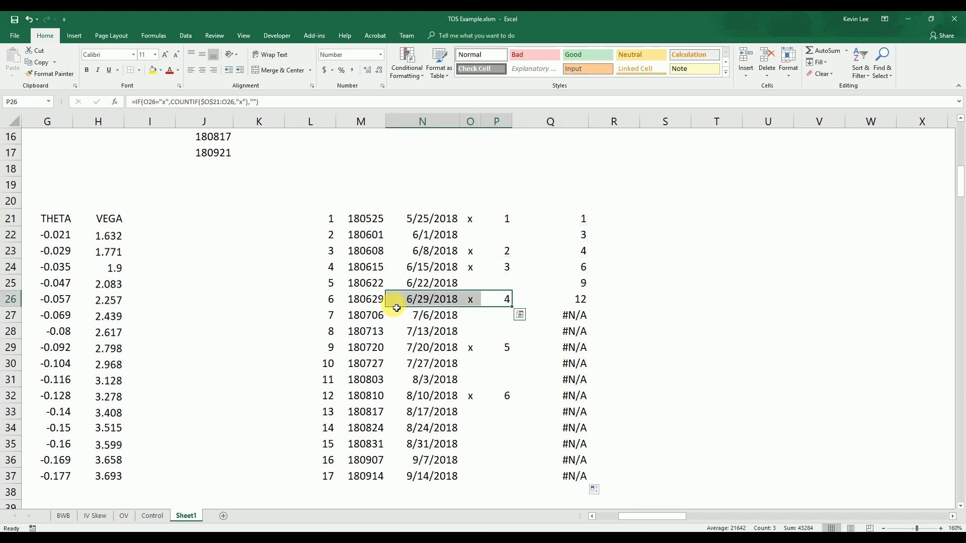
Compare the MATCH position in Q26 with the sixth x-marked expiry in row 32
{"action": "left_click", "coordinate": [578, 300]}
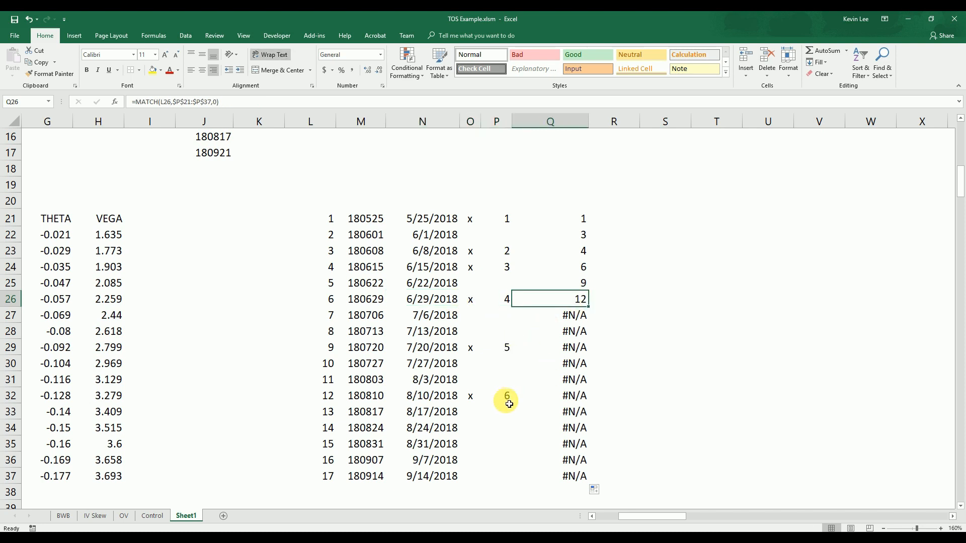
{"action": "left_click_drag", "start_coordinate": [324, 397], "coordinate": [505, 398]}
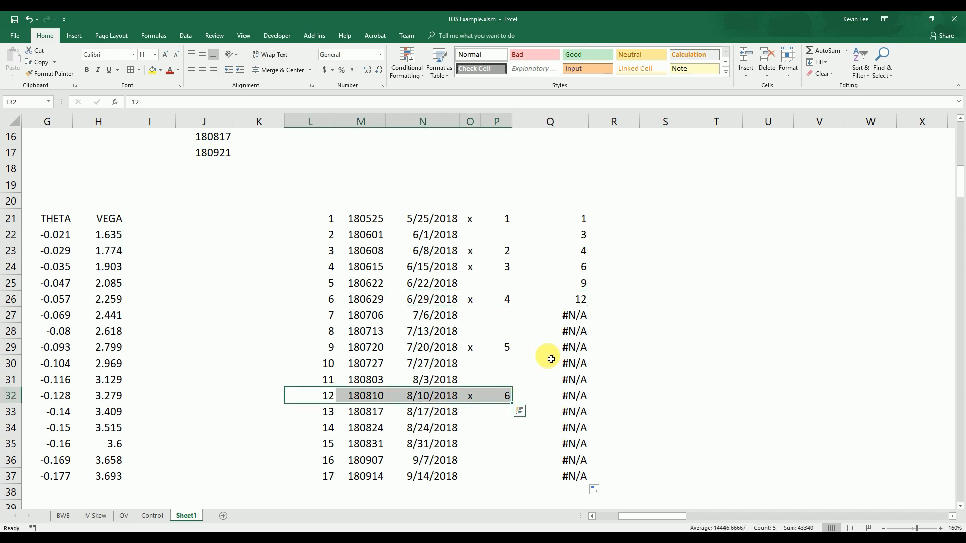
{"action": "left_click", "coordinate": [582, 301]}
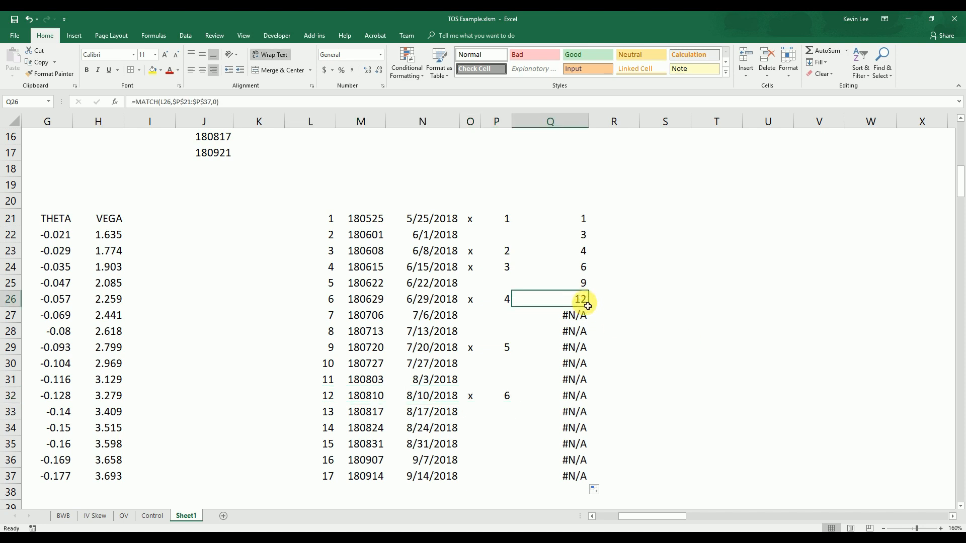
Wrap the MATCH in Q26 with INDEX over the expiry codes, giving =INDEX($M$21:$M$37,MATCH(L26,$P$21:$P$37,0))
{"action": "left_click", "coordinate": [135, 102]}
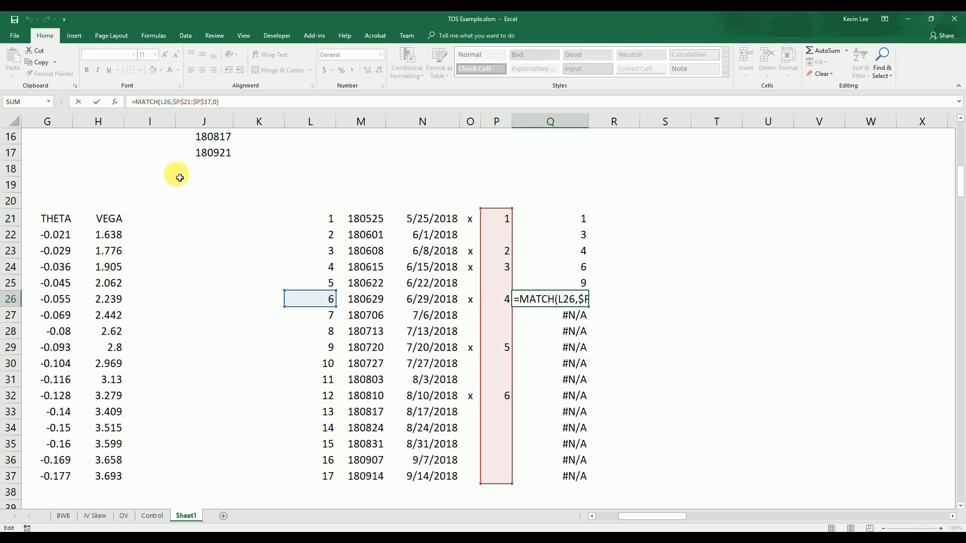
{"action": "type", "text": "index"}
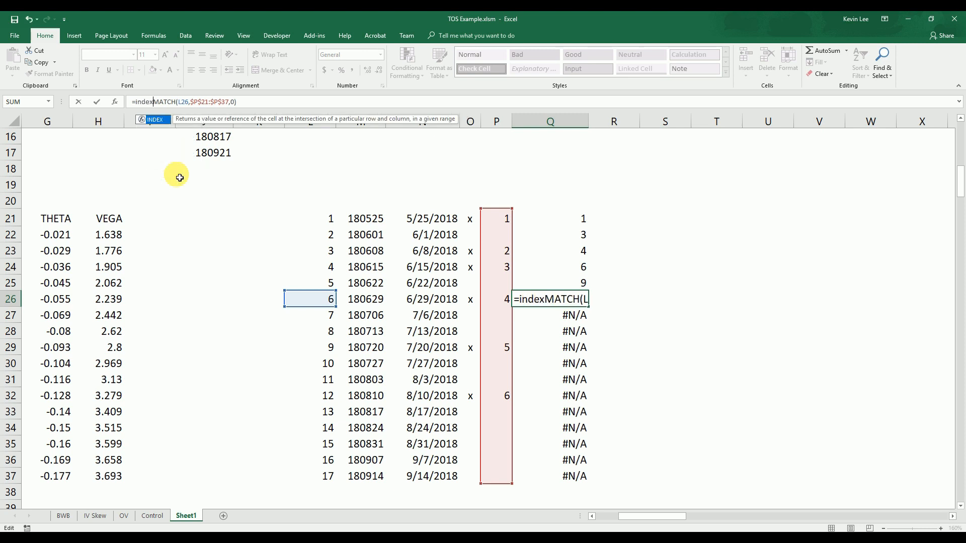
{"action": "type", "text": "("}
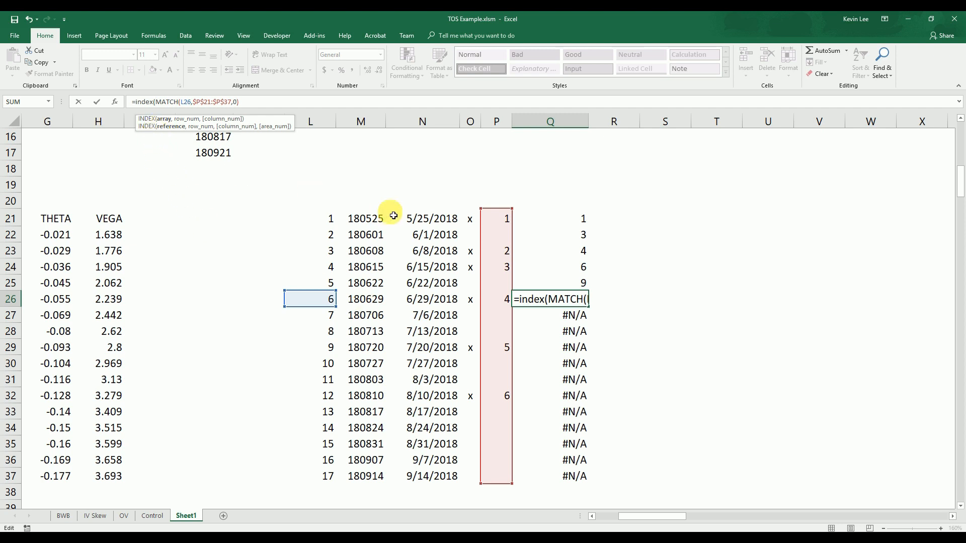
{"action": "left_click_drag", "start_coordinate": [375, 217], "coordinate": [384, 476]}
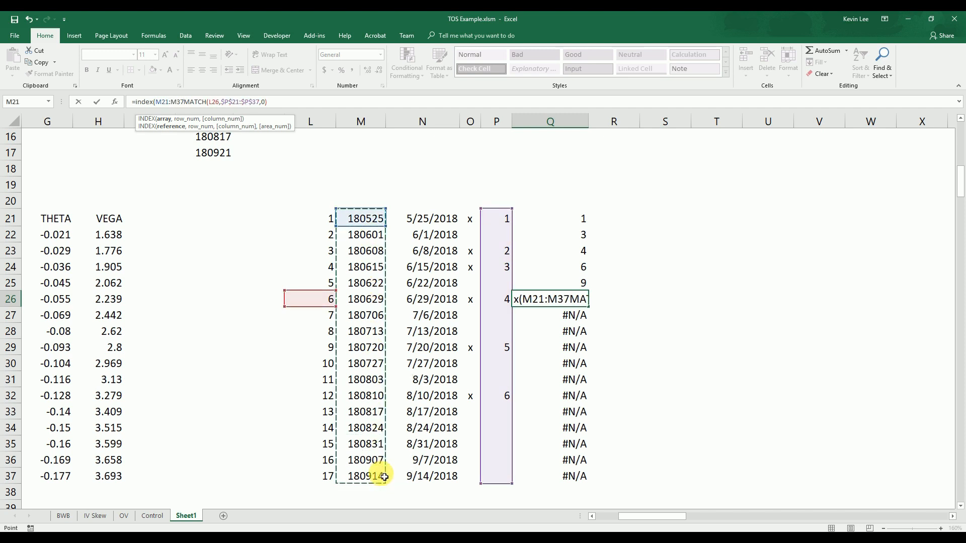
{"action": "type", "text": ","}
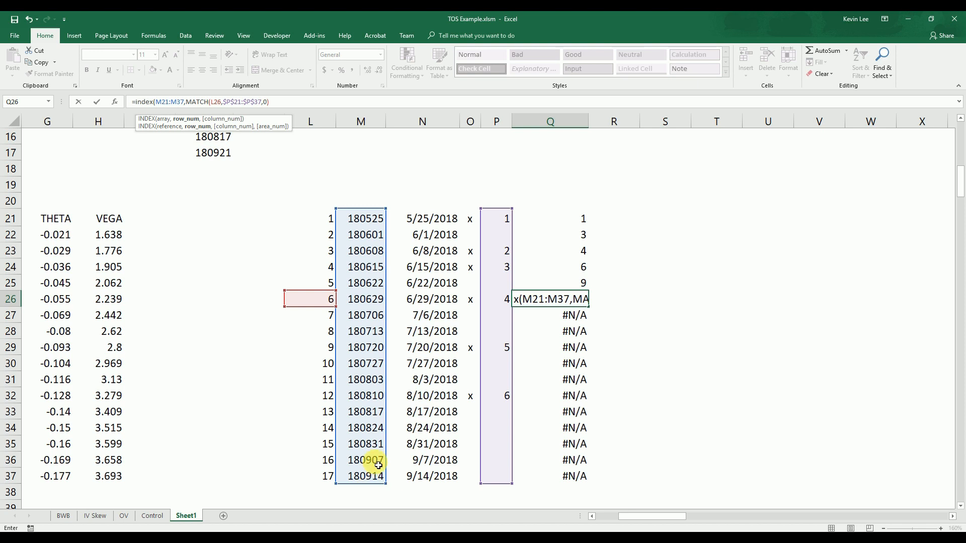
{"action": "left_click", "coordinate": [178, 102]}
{"action": "key", "text": "F4"}
{"action": "key", "text": "F4"}
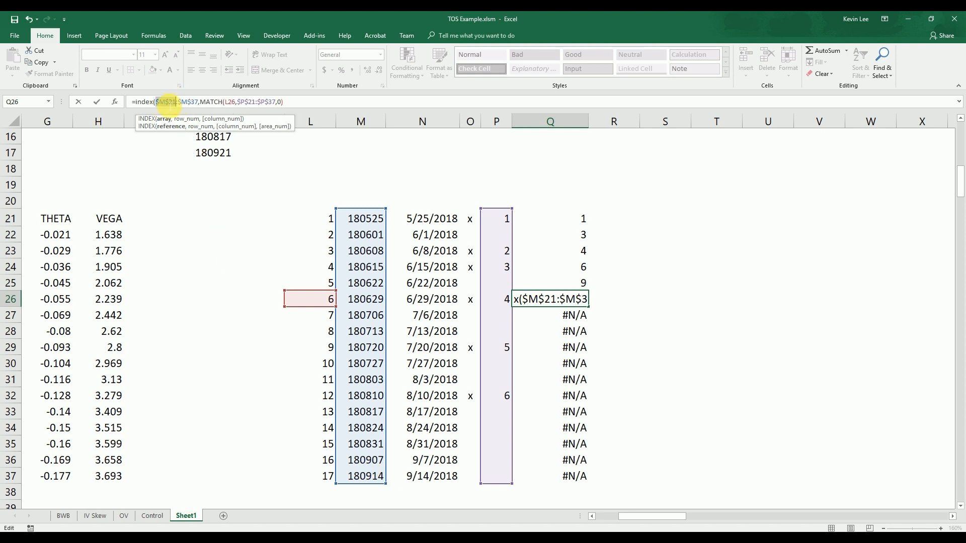
{"action": "left_click", "coordinate": [201, 103]}
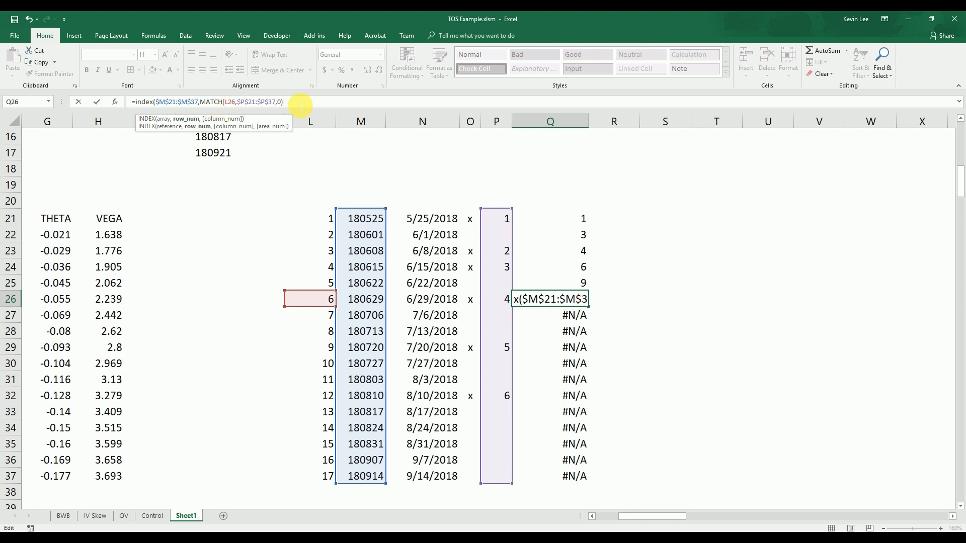
{"action": "type", "text": ")"}
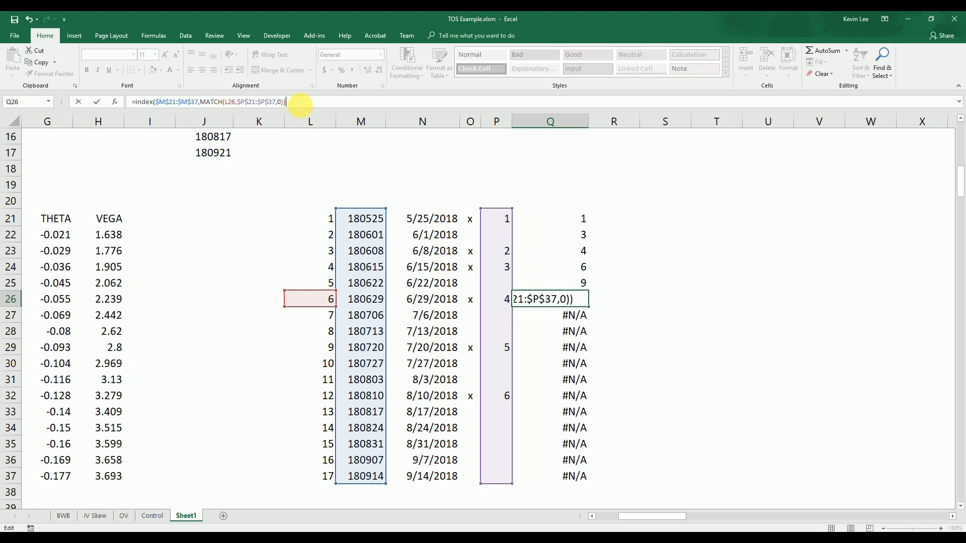
{"action": "key", "text": "Return"}
{"action": "key", "text": "Up"}
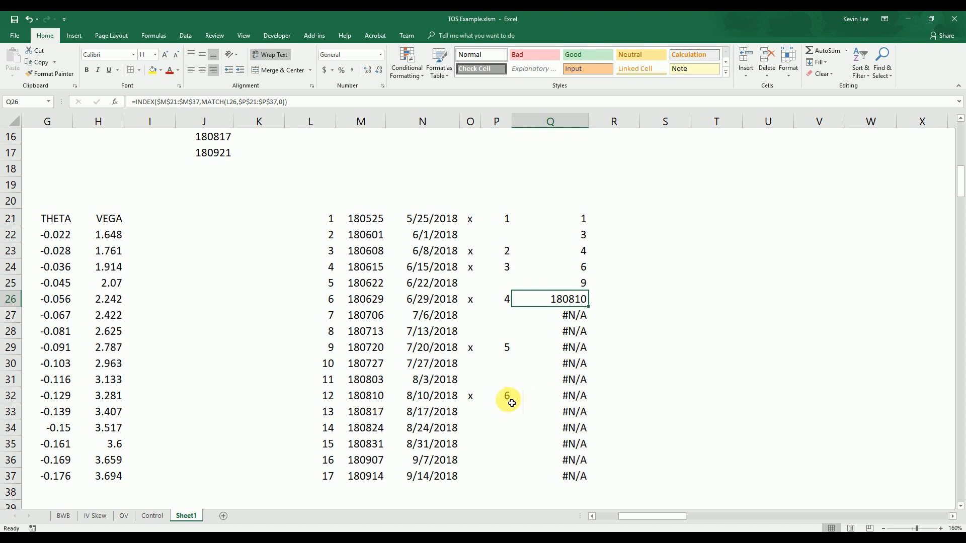
Fill the INDEX/MATCH formula from Q26 up to Q21 and down to Q37
{"action": "left_click_drag", "start_coordinate": [592, 311], "coordinate": [589, 217]}
{"action": "left_click_drag", "start_coordinate": [588, 307], "coordinate": [588, 487]}
{"action": "left_click", "coordinate": [631, 397]}
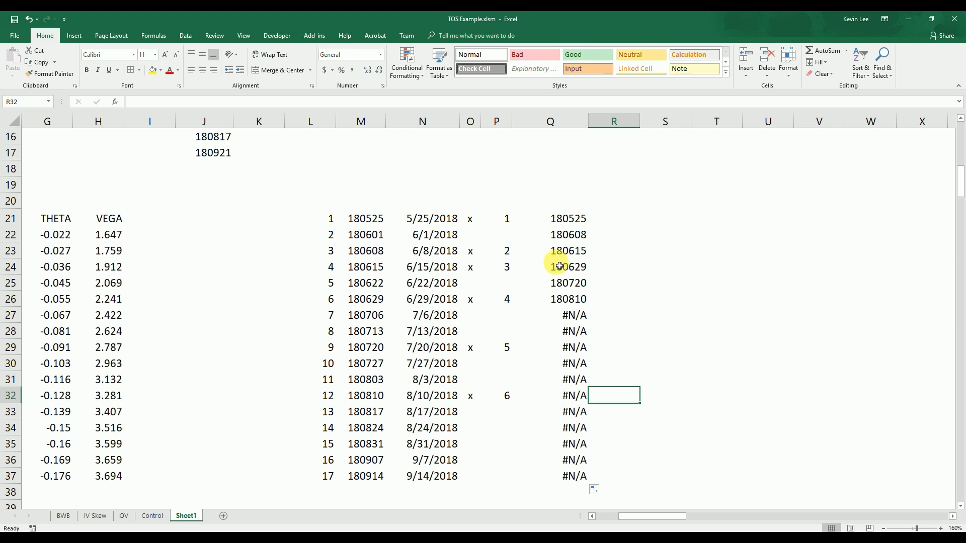
Check the extracted expiries in Q21:Q26 against the options in the Expiry dropdown in C15
{"action": "left_click_drag", "start_coordinate": [571, 221], "coordinate": [566, 299]}
{"action": "left_click_drag", "start_coordinate": [658, 517], "coordinate": [639, 516]}
{"action": "scroll", "coordinate": [617, 466], "scroll_direction": "up", "scroll_amount": 1}
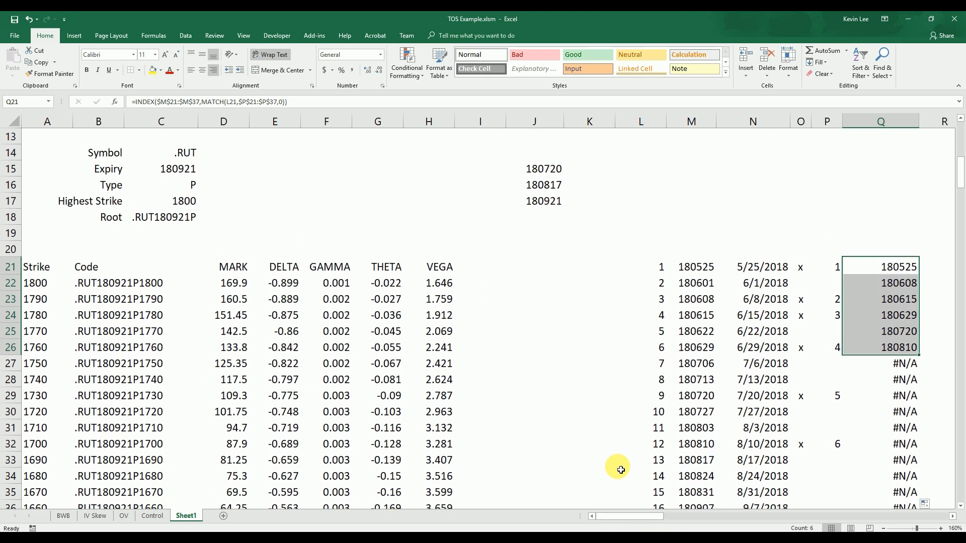
{"action": "left_click", "coordinate": [194, 171]}
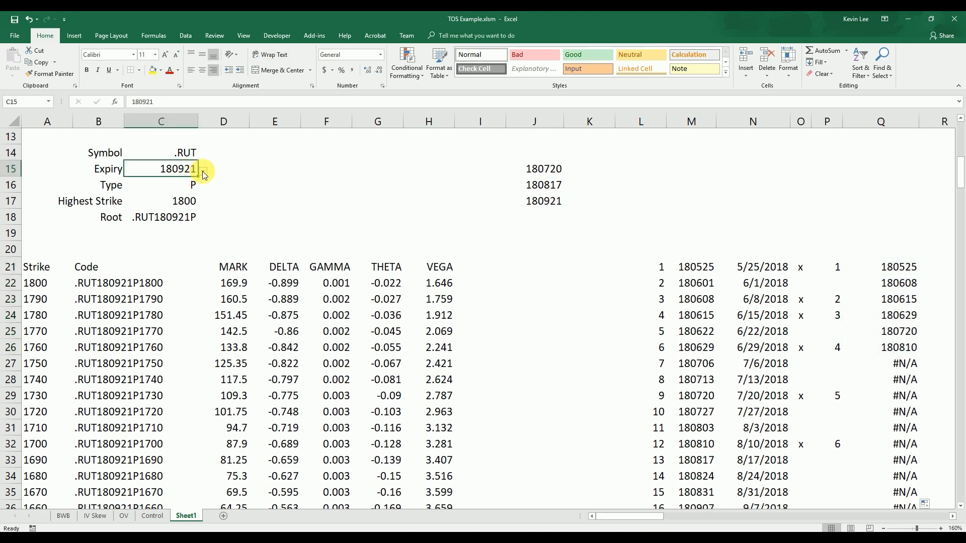
{"action": "left_click", "coordinate": [204, 173]}
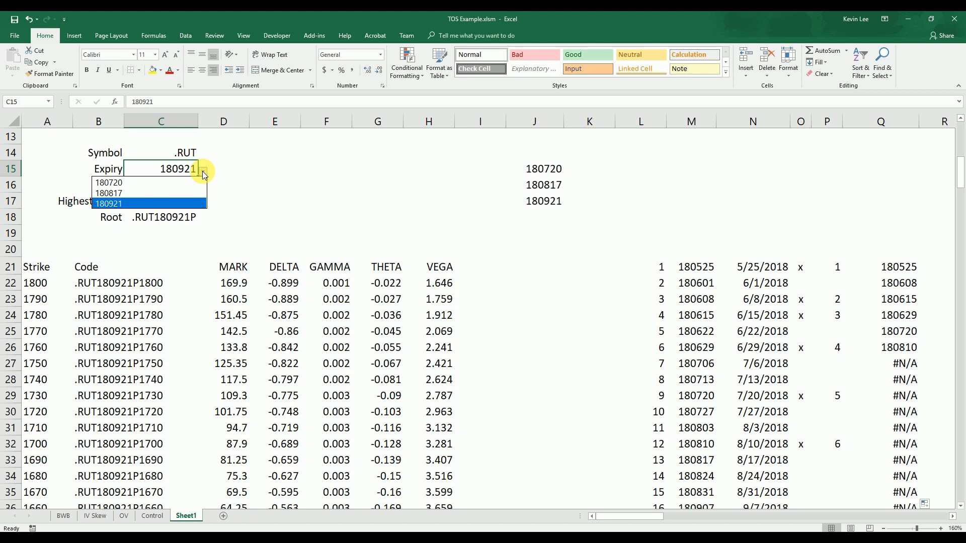
{"action": "left_click", "coordinate": [229, 184]}
Examine the whole formula range Q21:Q37, including the rows without a matching expiry
{"action": "left_click_drag", "start_coordinate": [650, 517], "coordinate": [678, 517]}
{"action": "left_click", "coordinate": [596, 302]}
{"action": "scroll", "coordinate": [596, 308], "scroll_direction": "up", "scroll_amount": 1}
{"action": "left_click_drag", "start_coordinate": [518, 318], "coordinate": [520, 491]}
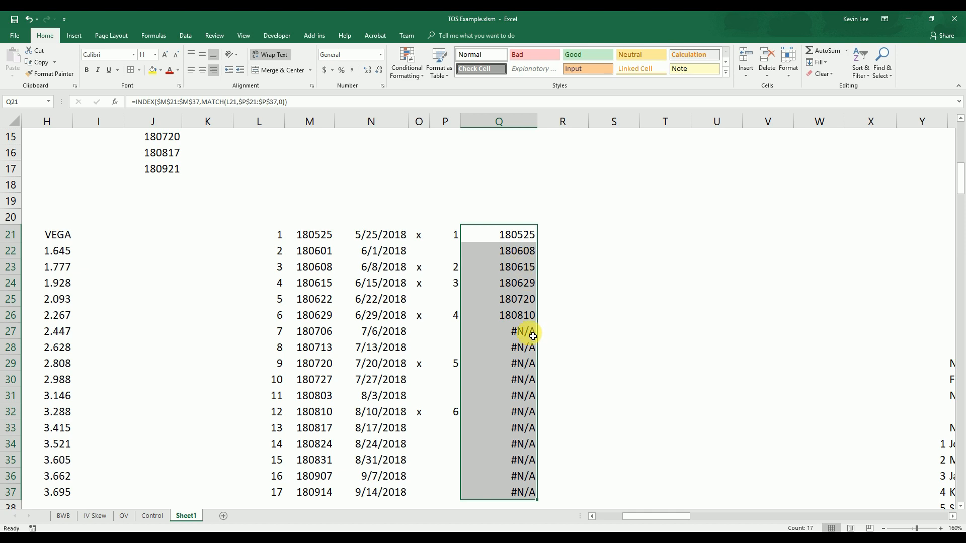
{"action": "left_click", "coordinate": [590, 252]}
Count the valid expiries by entering =COUNTIF(Q21:Q37,"<>#N/A") in Q19
{"action": "scroll", "coordinate": [593, 254], "scroll_direction": "up", "scroll_amount": 1}
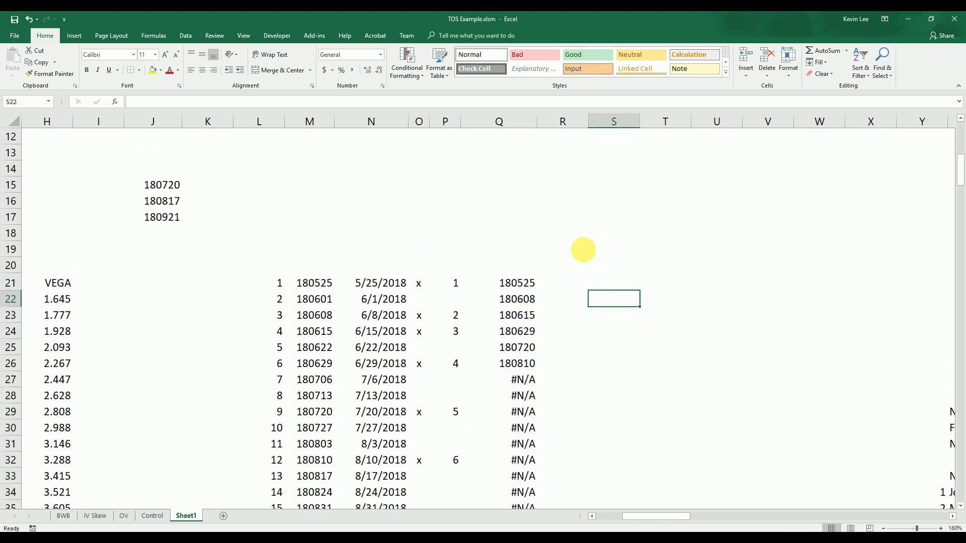
{"action": "left_click", "coordinate": [511, 252]}
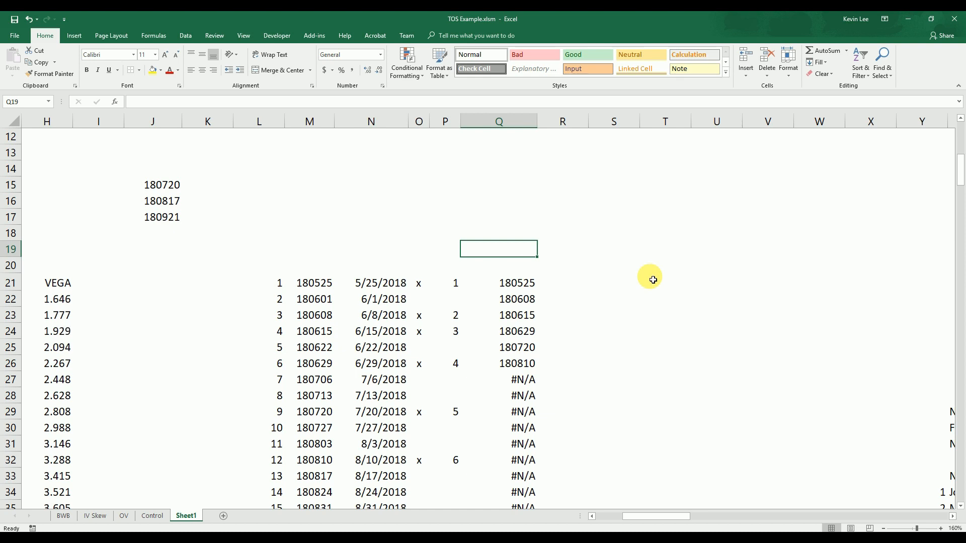
{"action": "type", "text": "="}
{"action": "type", "text": "ountif("}
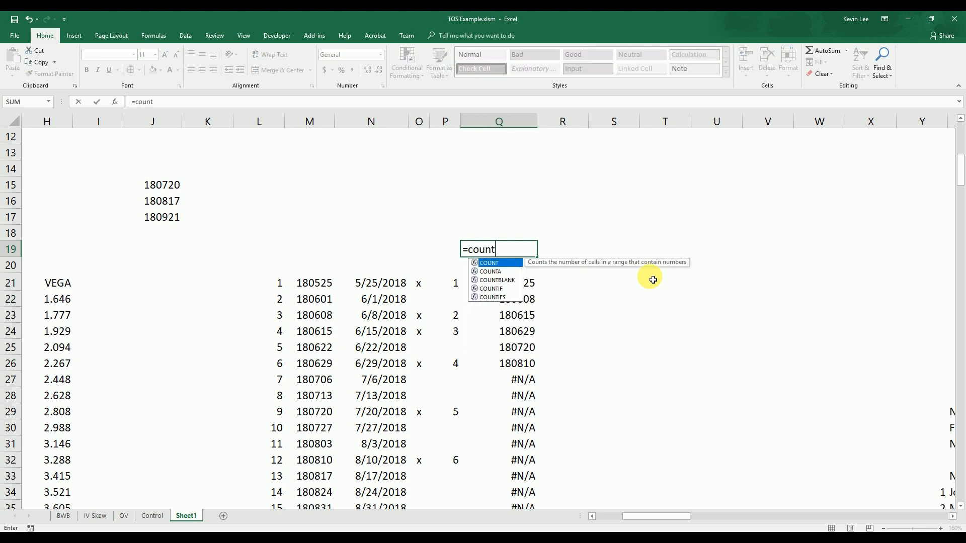
{"action": "left_click", "coordinate": [523, 283]}
{"action": "scroll", "coordinate": [524, 283], "scroll_direction": "down", "scroll_amount": 4}
{"action": "left_click", "coordinate": [535, 352], "text": "shift"}
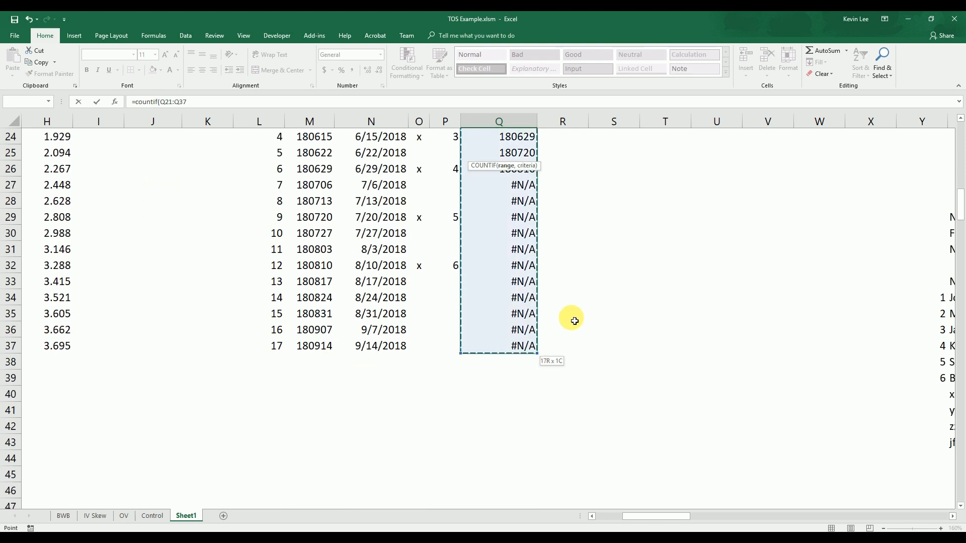
{"action": "scroll", "coordinate": [573, 319], "scroll_direction": "up", "scroll_amount": 4}
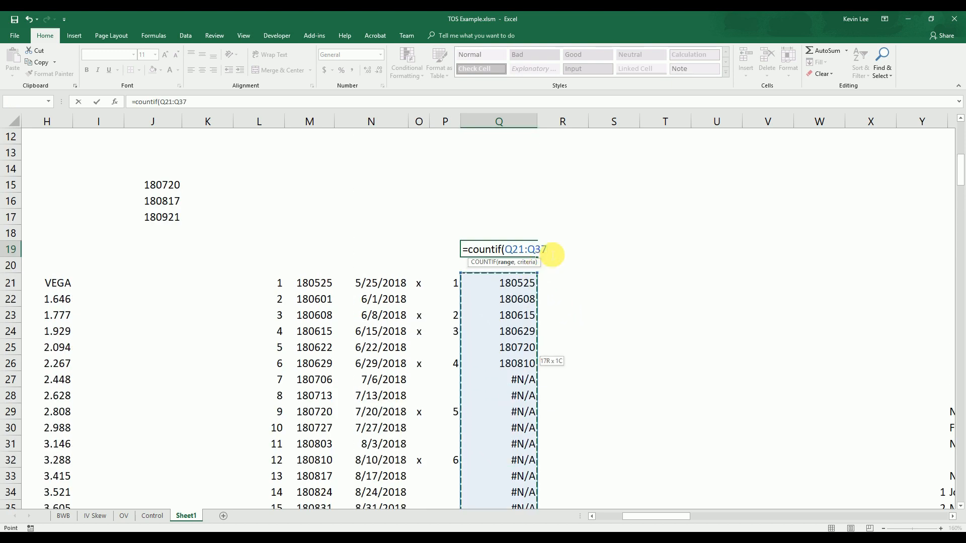
{"action": "type", "text": ",\"<>#N/A"}
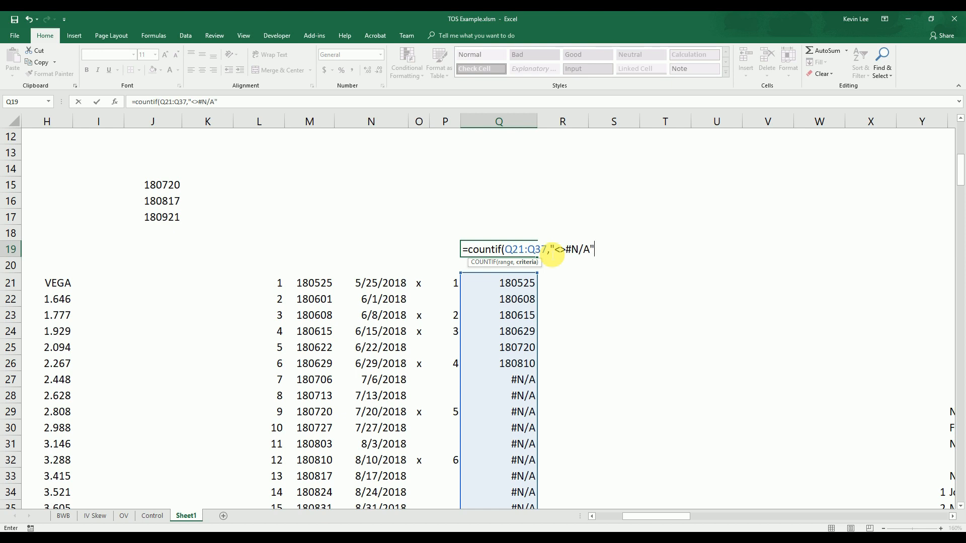
{"action": "type", "text": ")"}
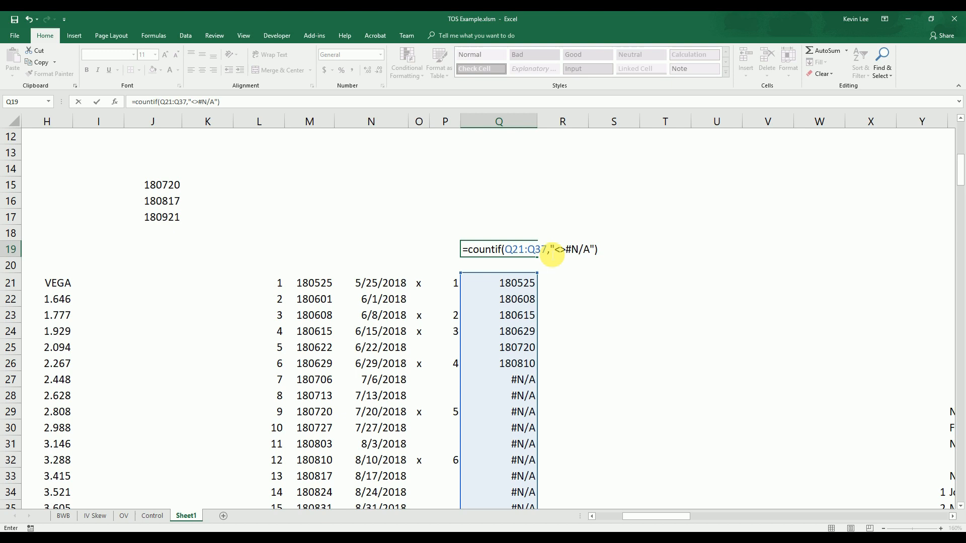
{"action": "key", "text": "Return"}
Mark the 8/17/2018 expiry with an x in O33
{"action": "scroll", "coordinate": [551, 254], "scroll_direction": "down", "scroll_amount": 1}
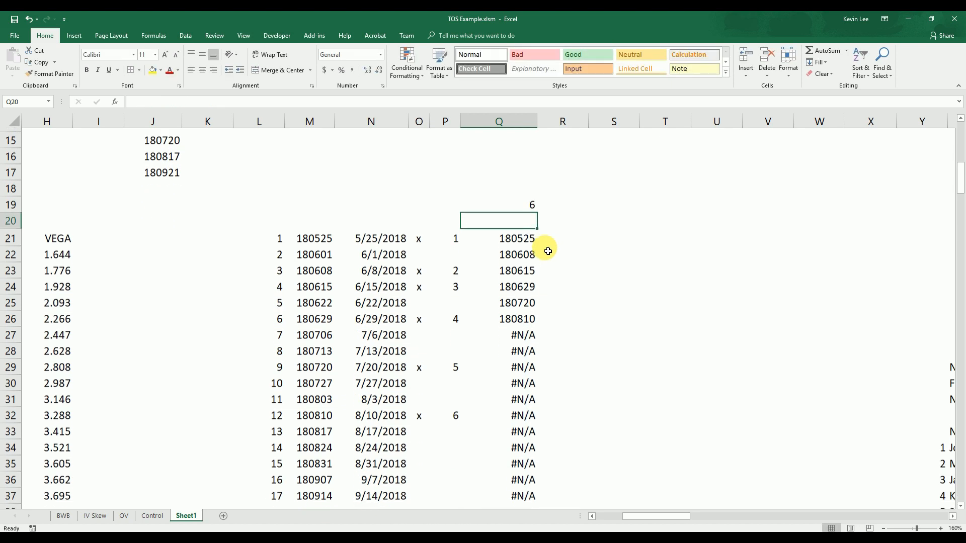
{"action": "left_click", "coordinate": [424, 427]}
{"action": "type", "text": "x"}
{"action": "left_click", "coordinate": [479, 444]}
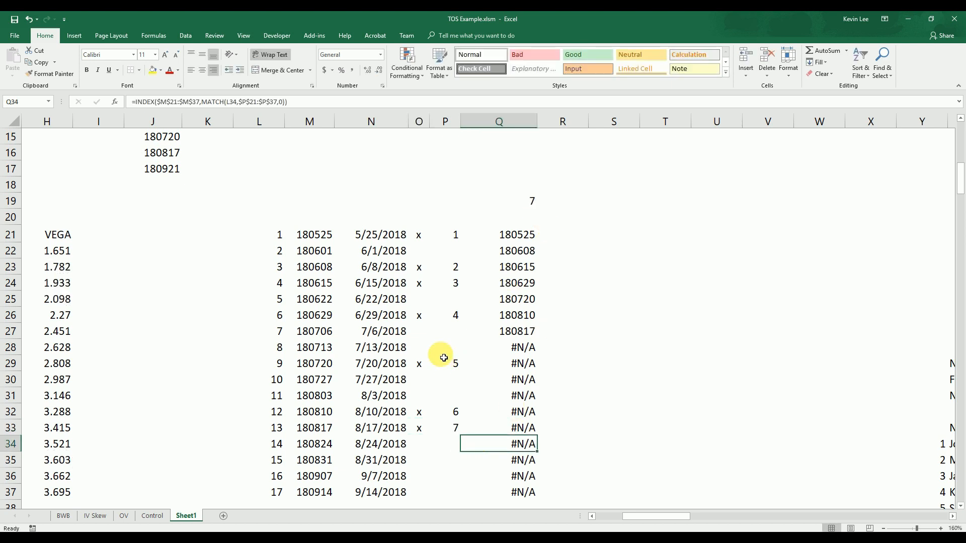
Clear the x beside the 5/25/2018 expiry and mark 8/31/2018 with an x in O35
{"action": "left_click", "coordinate": [426, 237]}
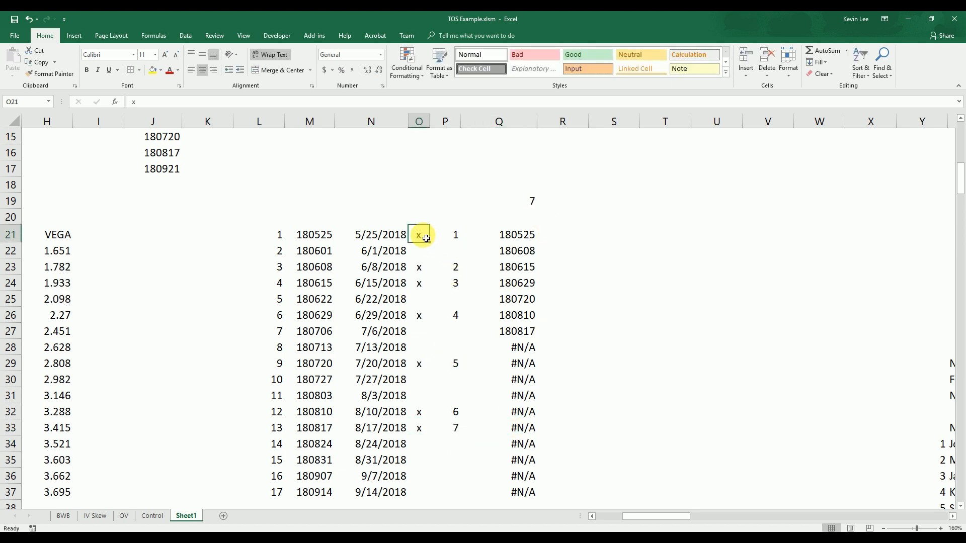
{"action": "key", "text": "Delete"}
{"action": "left_click", "coordinate": [427, 466]}
{"action": "type", "text": "x"}
{"action": "left_click", "coordinate": [496, 459]}
{"action": "left_click", "coordinate": [620, 432]}
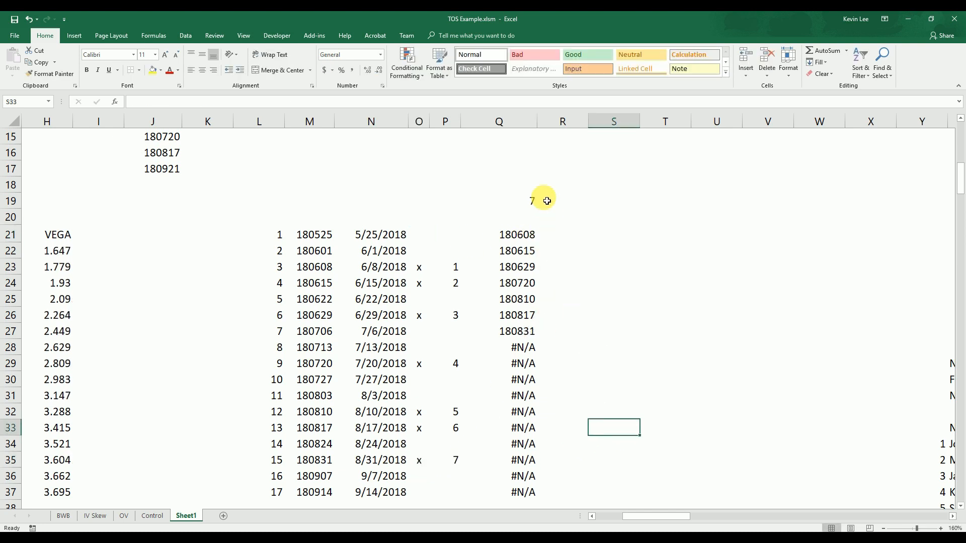
Mark the 9/14/2018 expiry with an x in O37
{"action": "left_click", "coordinate": [422, 492]}
{"action": "type", "text": "x"}
{"action": "left_click", "coordinate": [619, 444]}
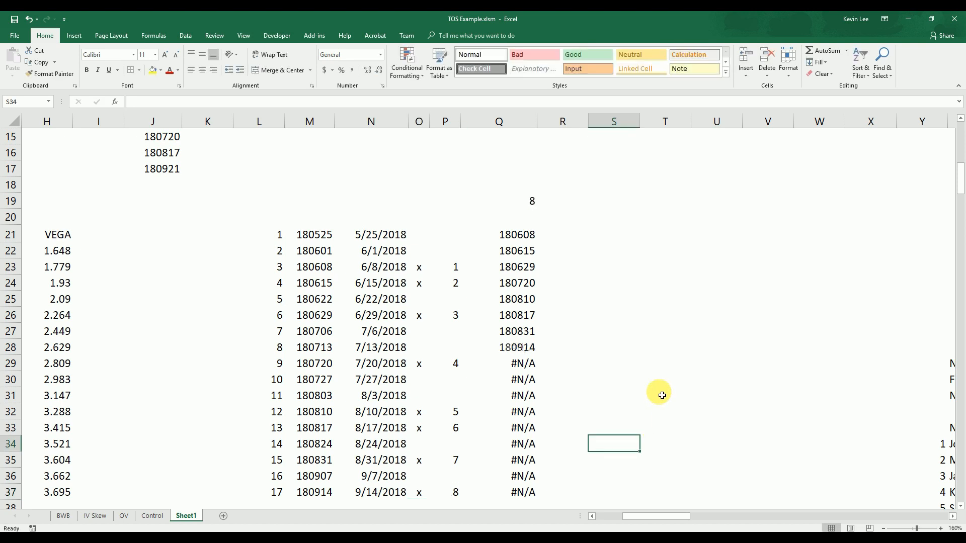
Compare the count in Q19 with the extracted expiries and the #N/A rows in column Q
{"action": "left_click", "coordinate": [534, 202]}
{"action": "left_click_drag", "start_coordinate": [524, 236], "coordinate": [523, 395]}
{"action": "left_click_drag", "start_coordinate": [523, 462], "coordinate": [525, 346]}
{"action": "left_click", "coordinate": [581, 347]}
{"action": "left_click", "coordinate": [588, 317]}
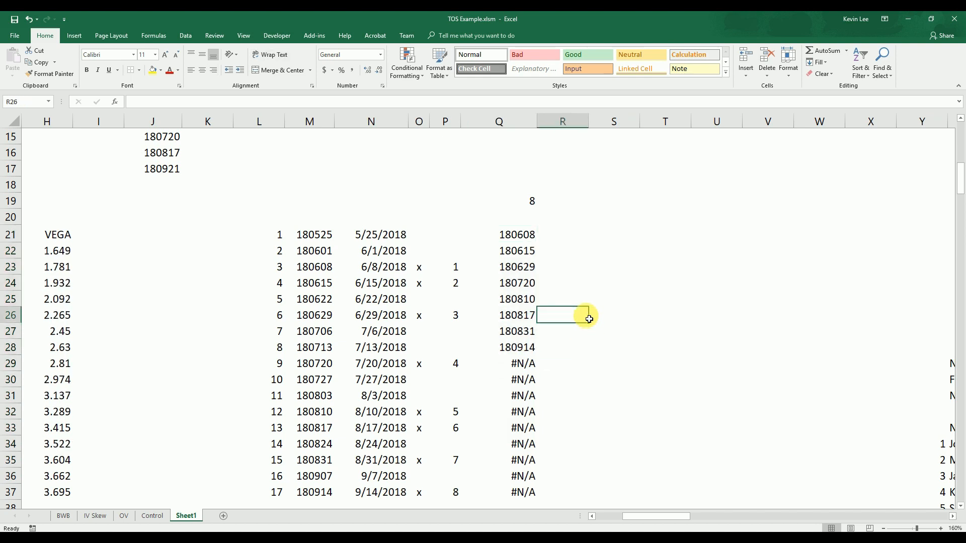
Delete the hard-coded expiry list in J15:J17
{"action": "scroll", "coordinate": [588, 319], "scroll_direction": "down", "scroll_amount": 2}
{"action": "left_click_drag", "start_coordinate": [655, 518], "coordinate": [549, 522]}
{"action": "scroll", "coordinate": [476, 435], "scroll_direction": "up", "scroll_amount": 1}
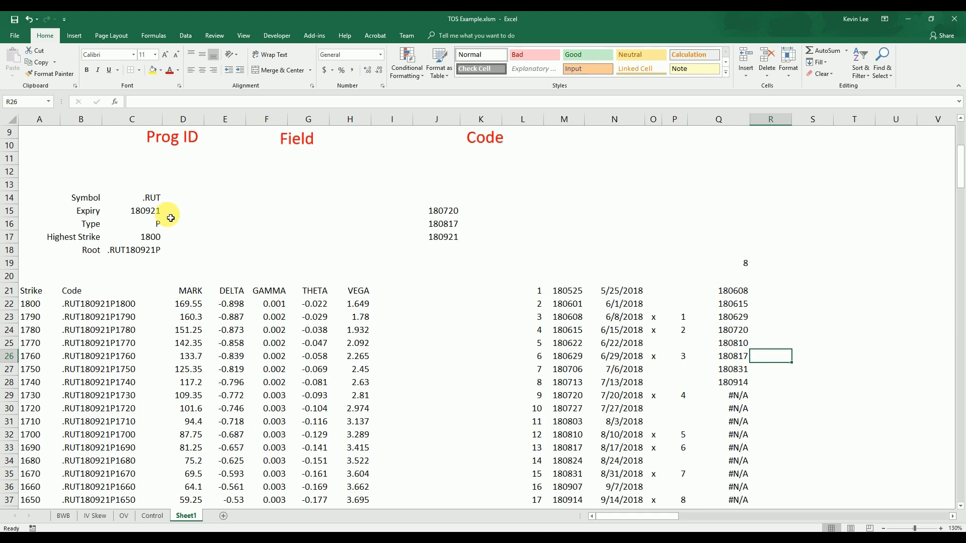
{"action": "left_click", "coordinate": [141, 210]}
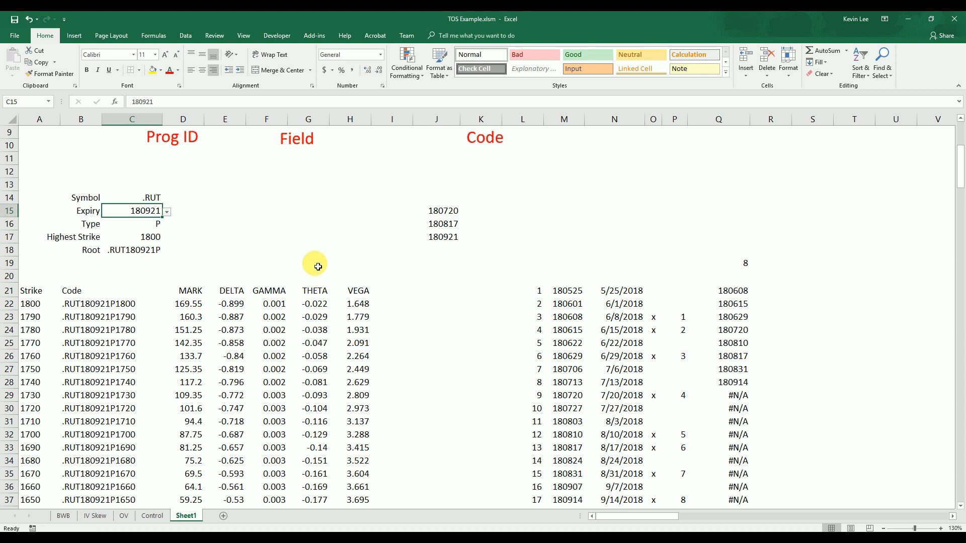
{"action": "left_click_drag", "start_coordinate": [473, 263], "coordinate": [435, 205]}
{"action": "key", "text": "Delete"}
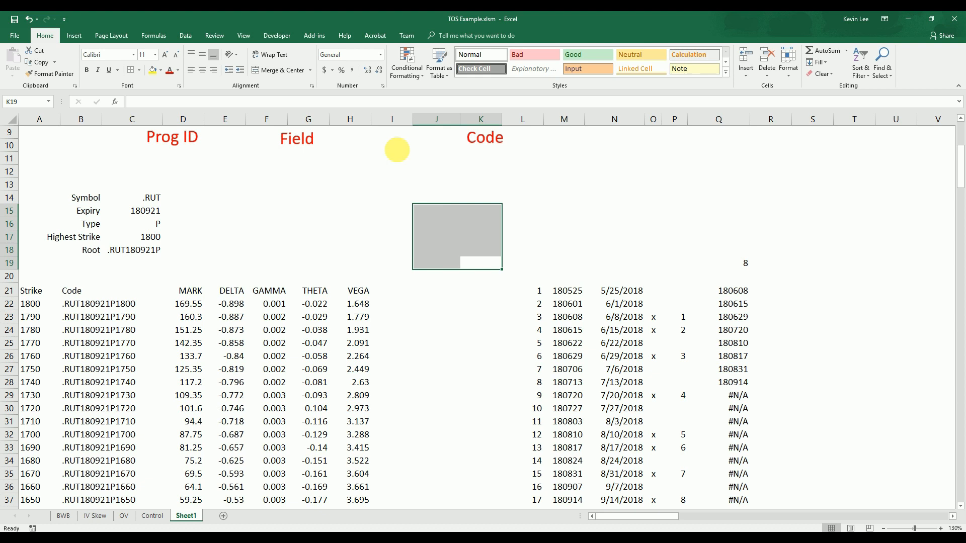
Set the list validation source of the expiry cell C15 to =offset($Q$21,0,0,$Q$19)
{"action": "left_click", "coordinate": [138, 210]}
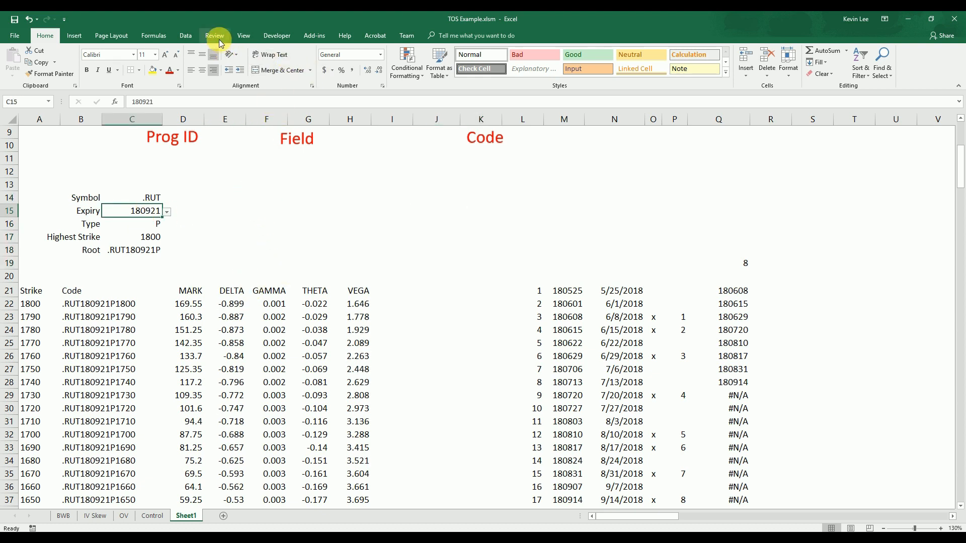
{"action": "left_click", "coordinate": [185, 36]}
{"action": "left_click", "coordinate": [498, 74]}
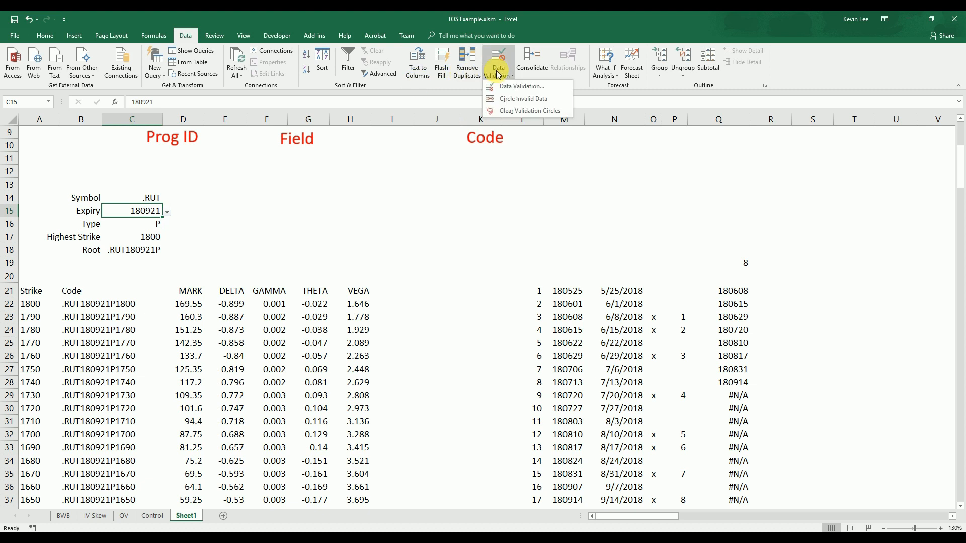
{"action": "left_click", "coordinate": [523, 87]}
{"action": "left_click", "coordinate": [406, 331]}
{"action": "left_click_drag", "start_coordinate": [392, 332], "coordinate": [356, 310]}
{"action": "type", "text": "o"}
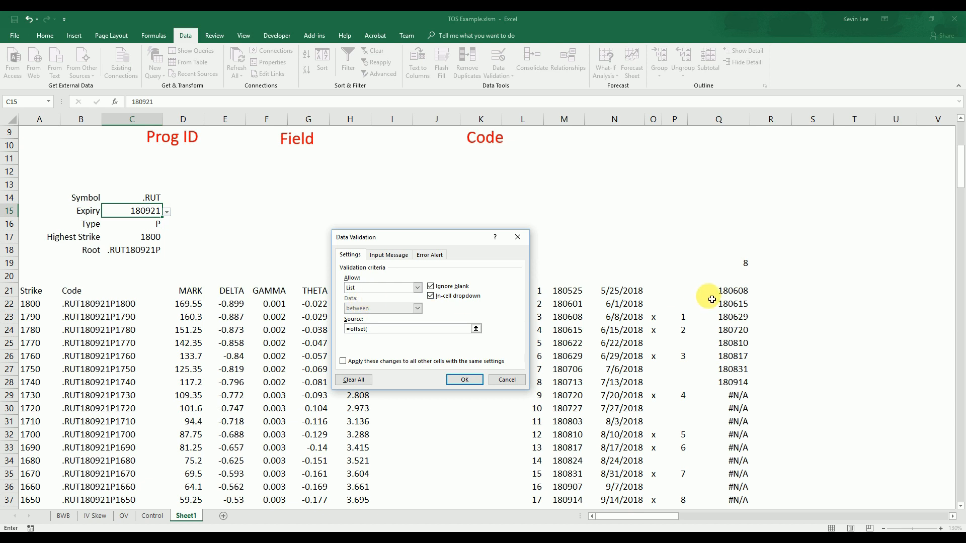
{"action": "left_click", "coordinate": [731, 295]}
{"action": "type", "text": ",0,0"}
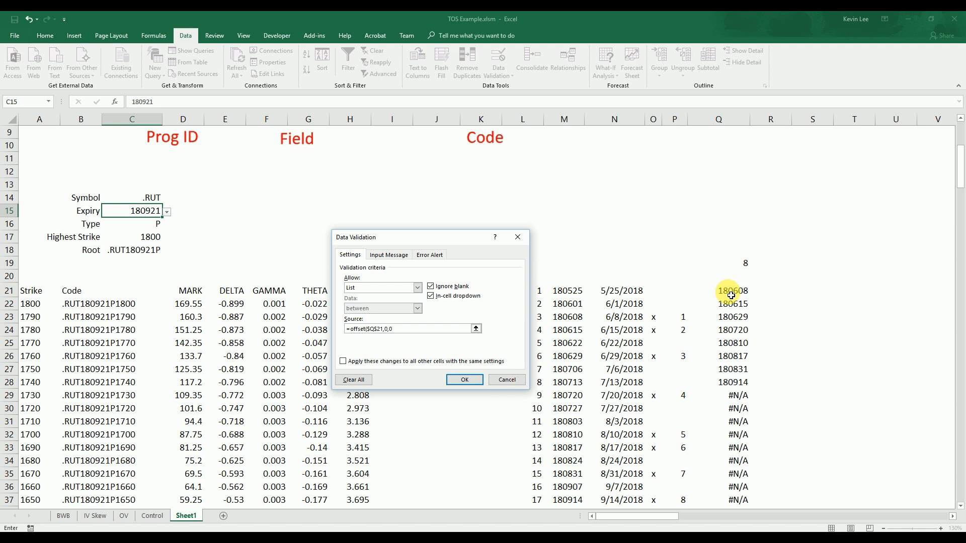
{"action": "type", "text": ","}
{"action": "left_click", "coordinate": [746, 266]}
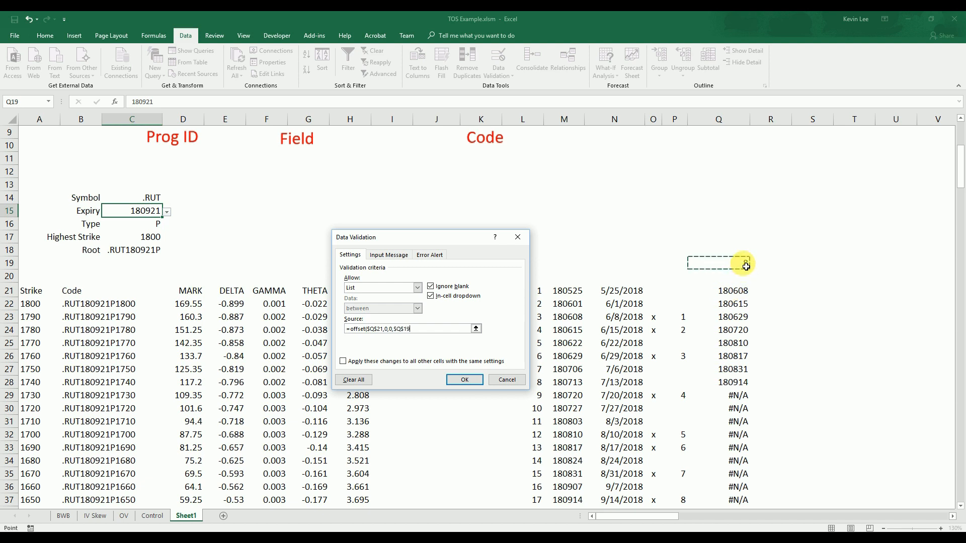
{"action": "type", "text": ")"}
{"action": "key", "text": "Return"}
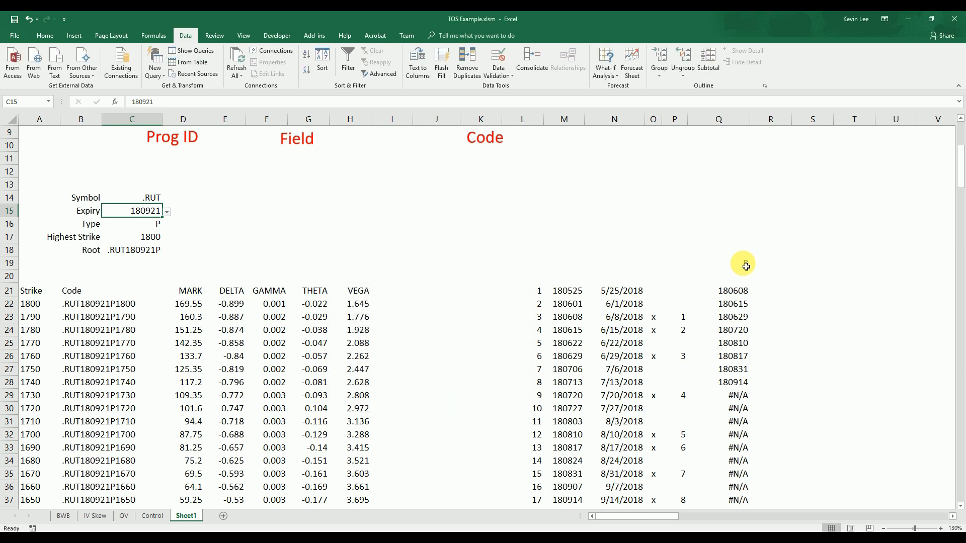
Check the expiries offered by the dropdown in C15
{"action": "left_click", "coordinate": [285, 214]}
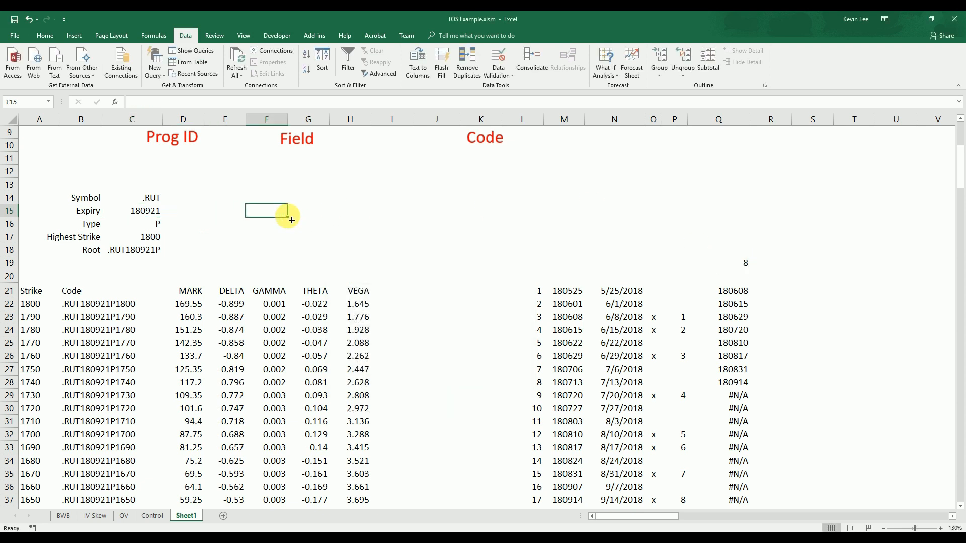
{"action": "left_click", "coordinate": [157, 213]}
{"action": "left_click", "coordinate": [167, 213]}
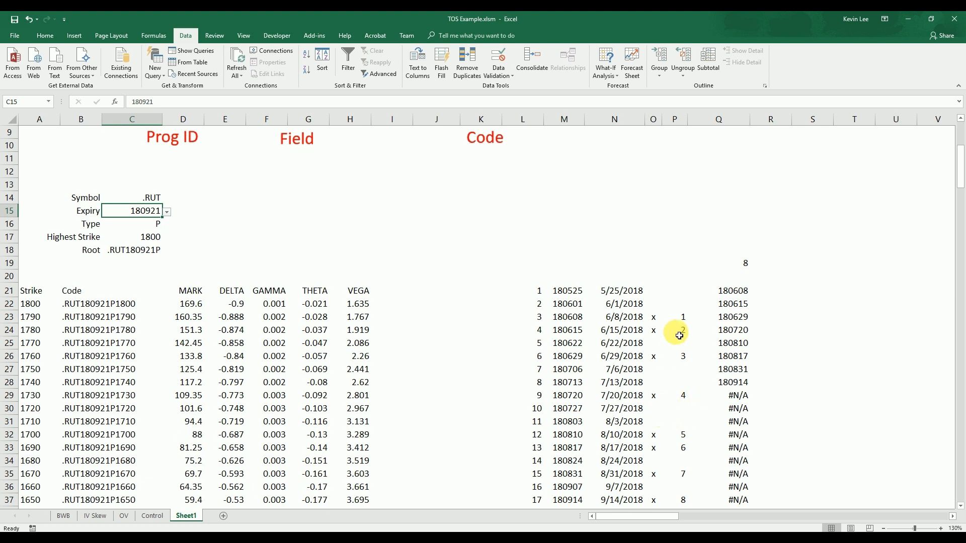
Clear the x marks in O26:O37, beside the expiries from 6/29/2018 through 9/14/2018
{"action": "scroll", "coordinate": [671, 339], "scroll_direction": "down", "scroll_amount": 1}
{"action": "left_click_drag", "start_coordinate": [692, 470], "coordinate": [643, 333]}
{"action": "left_click", "coordinate": [696, 383]}
{"action": "left_click_drag", "start_coordinate": [659, 458], "coordinate": [658, 317]}
{"action": "key", "text": "Delete"}
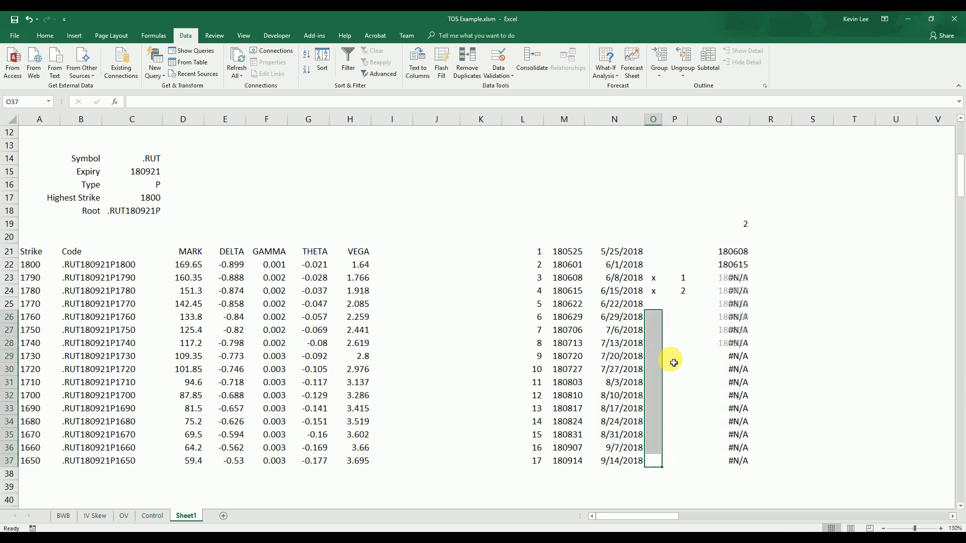
Mark the 6/29/2018 expiry with an x in O26
{"action": "left_click", "coordinate": [671, 355]}
{"action": "scroll", "coordinate": [654, 372], "scroll_direction": "up", "scroll_amount": 2}
{"action": "left_click", "coordinate": [654, 398]}
{"action": "type", "text": "x"}
{"action": "left_click", "coordinate": [658, 300]}
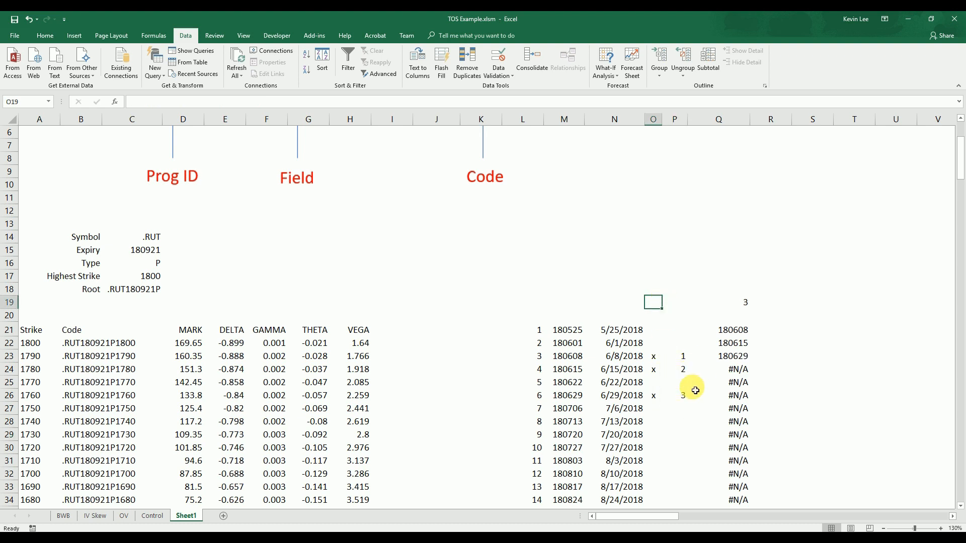
Choose 180615 as the expiry in C15 from its dropdown list
{"action": "left_click", "coordinate": [154, 255]}
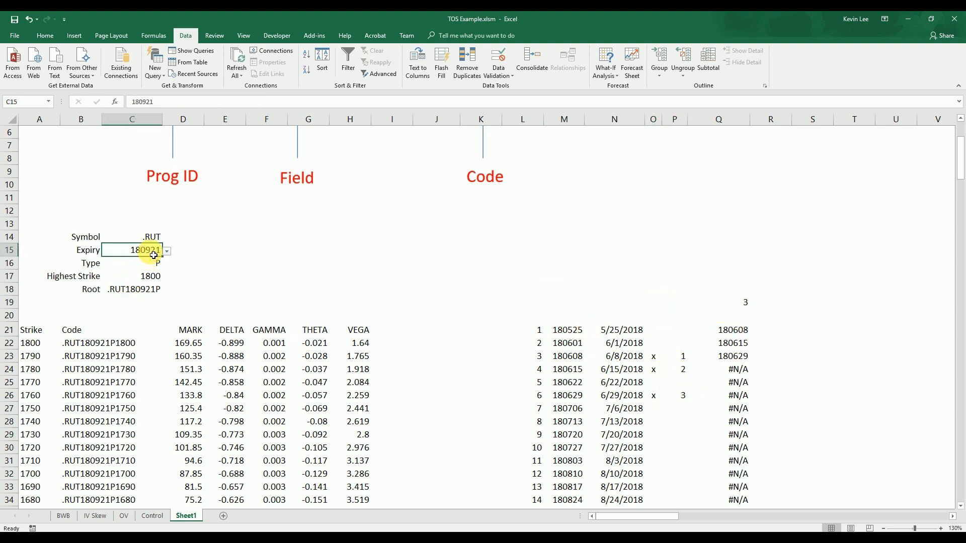
{"action": "left_click", "coordinate": [167, 251]}
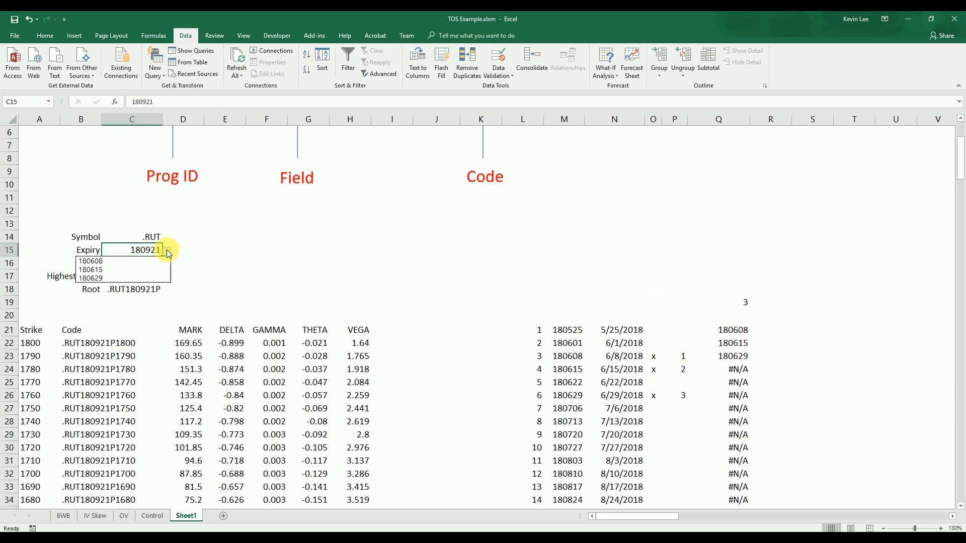
{"action": "left_click", "coordinate": [139, 270]}
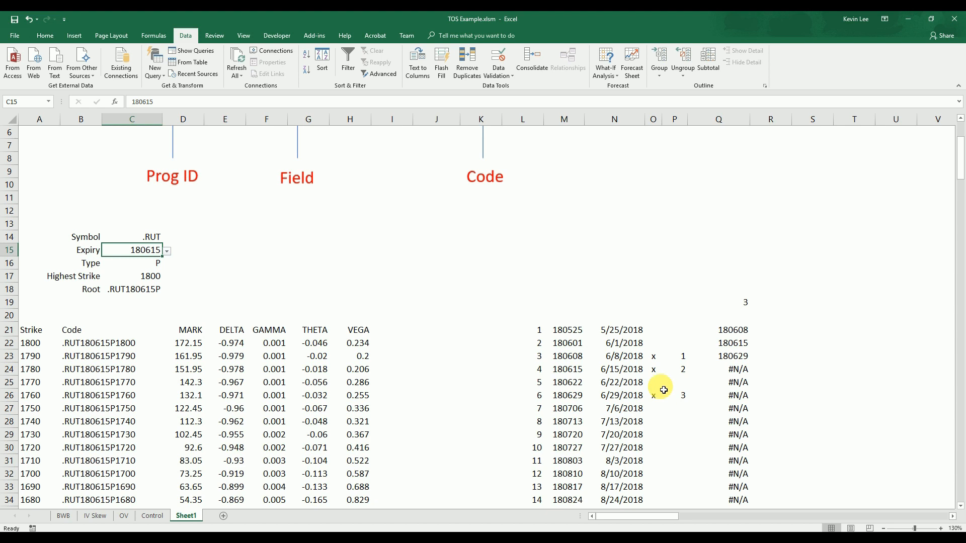
Compare the choices in the C15 expiry dropdown with the x-marked expiries
{"action": "scroll", "coordinate": [662, 388], "scroll_direction": "down", "scroll_amount": 1}
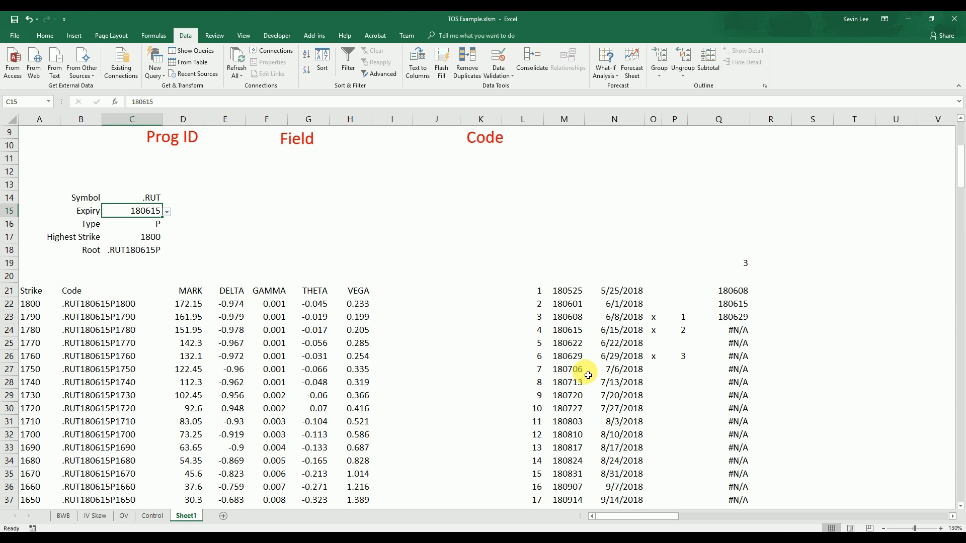
{"action": "left_click", "coordinate": [492, 306]}
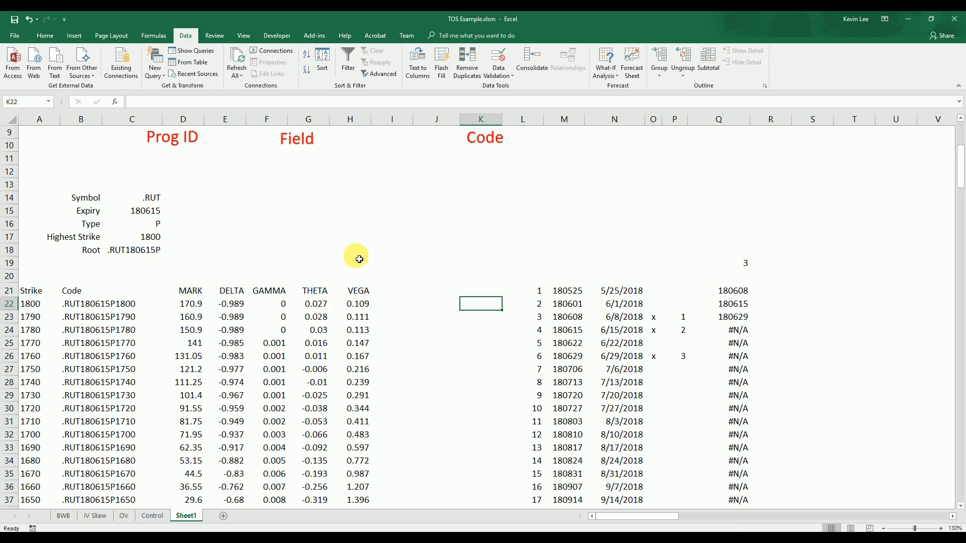
{"action": "left_click", "coordinate": [151, 213]}
{"action": "left_click", "coordinate": [167, 212]}
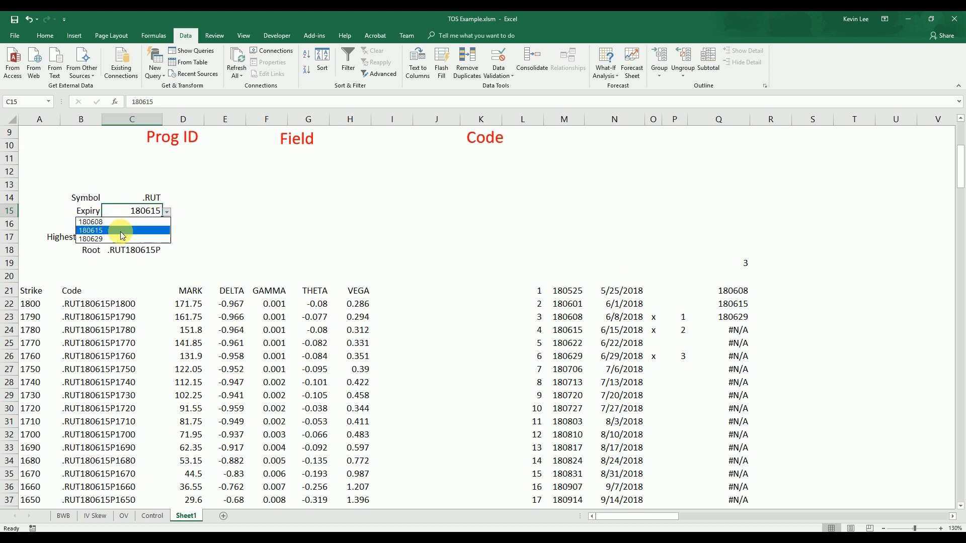
{"action": "left_click", "coordinate": [317, 258]}
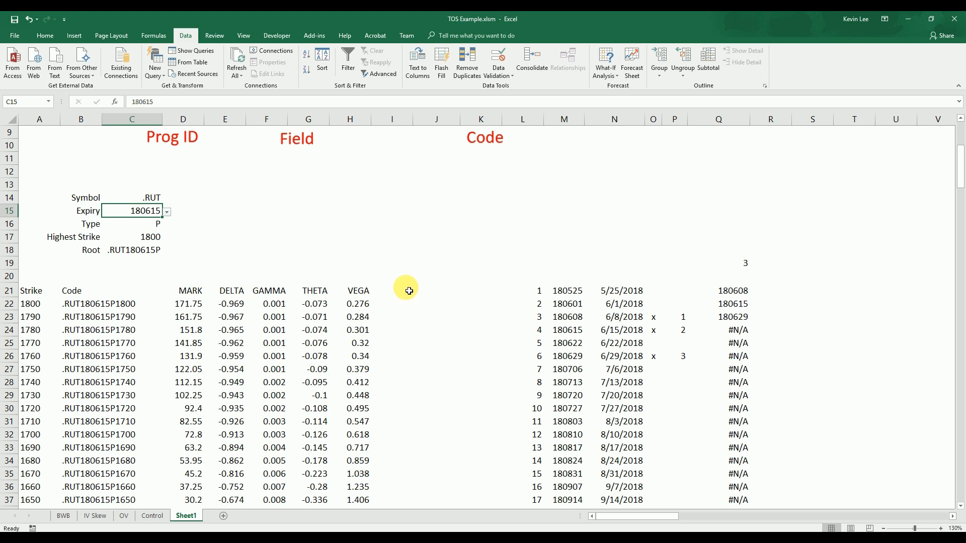
Review the field headers MARK, DELTA, GAMMA, THETA and VEGA in D21:H21
{"action": "left_click", "coordinate": [193, 291]}
{"action": "left_click", "coordinate": [234, 291]}
{"action": "left_click", "coordinate": [277, 291]}
{"action": "left_click", "coordinate": [317, 292]}
{"action": "left_click", "coordinate": [356, 291]}
{"action": "left_click", "coordinate": [385, 236]}
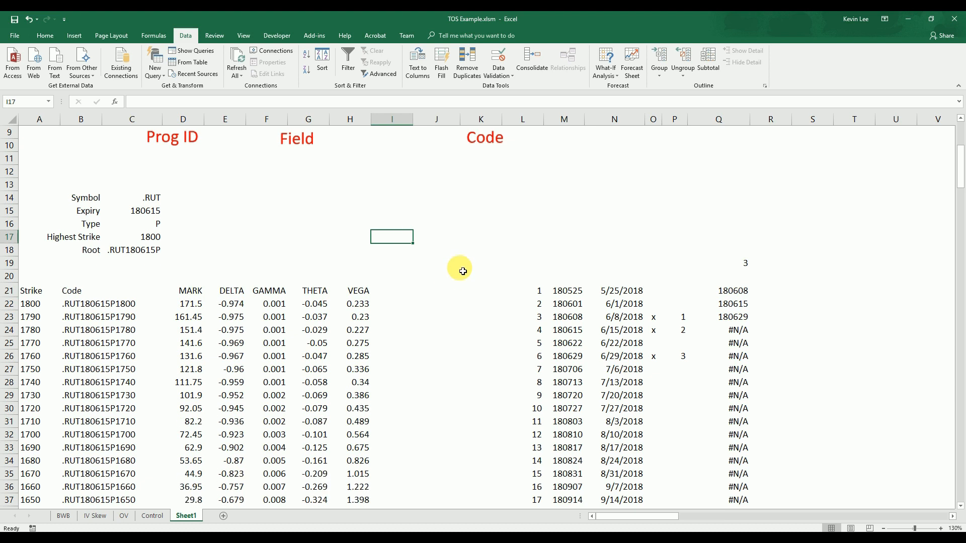
Copy the field headers in D21:H21 and paste them transposed as a vertical list starting at J14
{"action": "left_click_drag", "start_coordinate": [360, 291], "coordinate": [189, 288]}
{"action": "key", "text": "ctrl+c"}
{"action": "left_click", "coordinate": [431, 199]}
{"action": "right_click", "coordinate": [432, 201]}
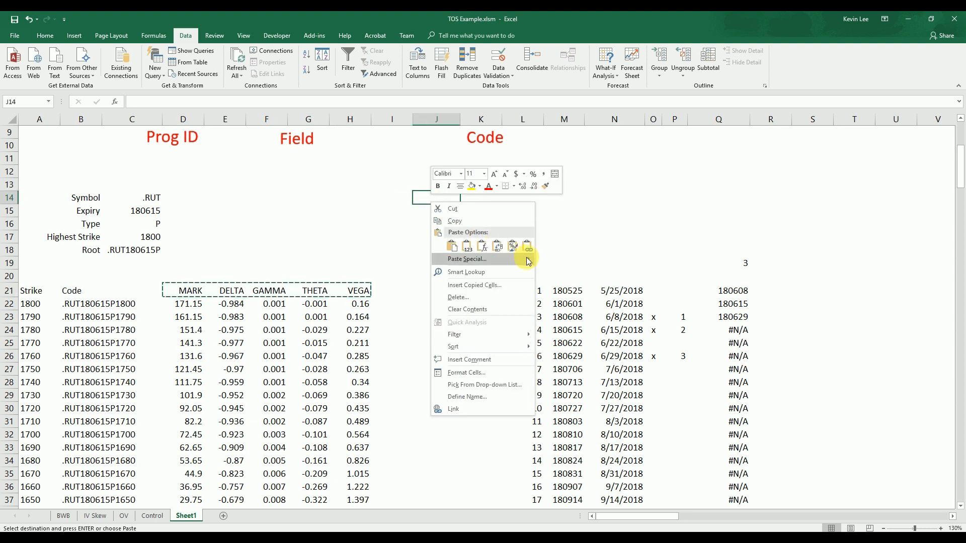
{"action": "mouse_move", "coordinate": [526, 259]}
{"action": "left_click", "coordinate": [573, 351]}
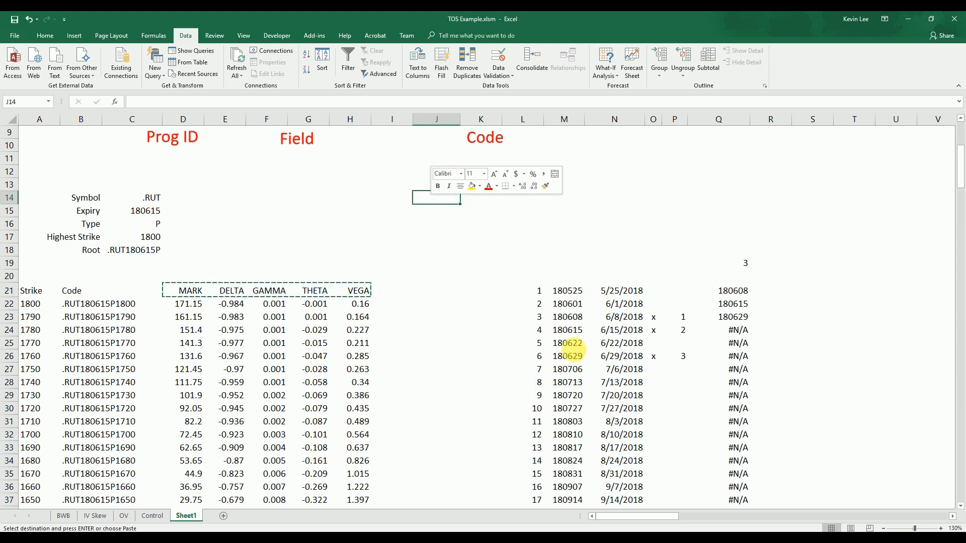
{"action": "left_click", "coordinate": [582, 397]}
{"action": "left_click", "coordinate": [615, 415]}
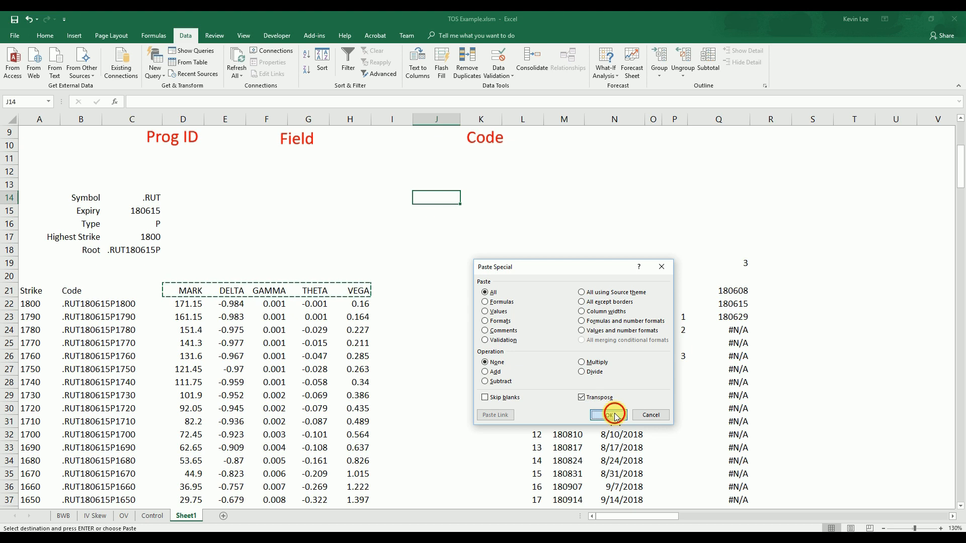
{"action": "left_click", "coordinate": [437, 343]}
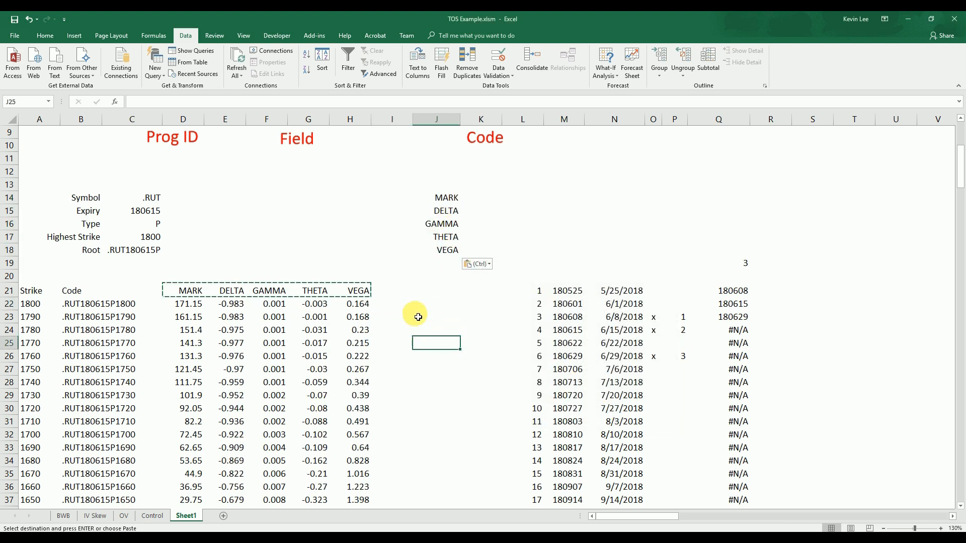
{"action": "key", "text": "Escape"}
{"action": "left_click", "coordinate": [415, 293]}
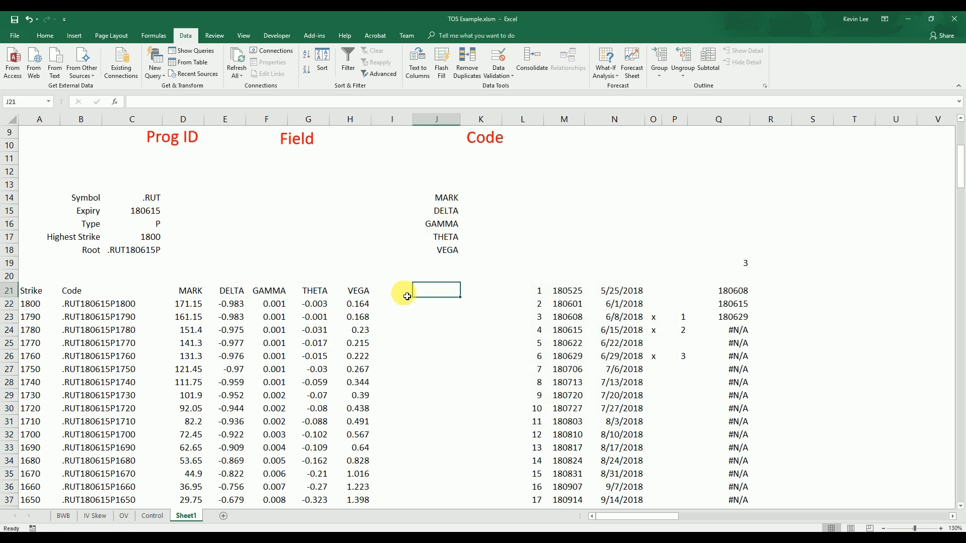
Add a list data validation to header cell H21 with the source =$J$14:$J$18
{"action": "left_click", "coordinate": [369, 297]}
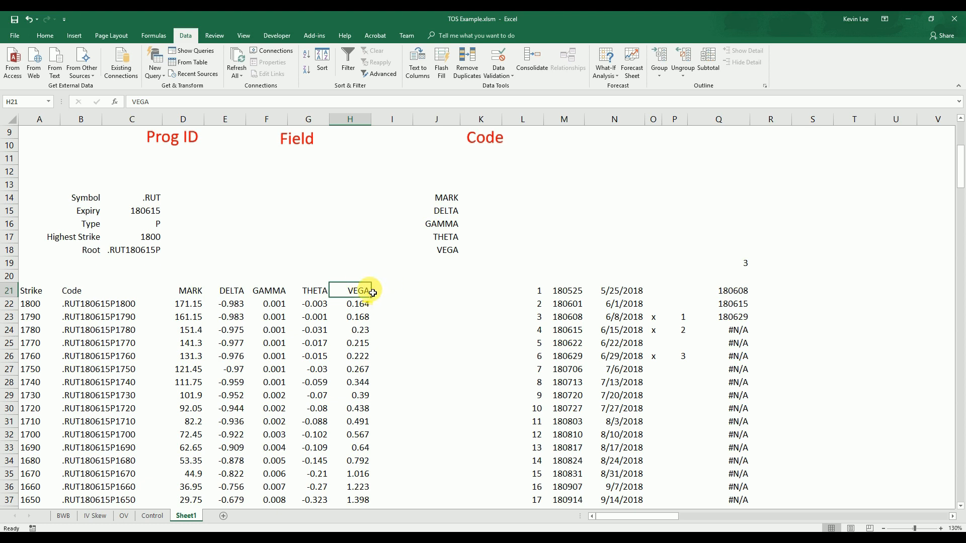
{"action": "left_click", "coordinate": [519, 86]}
{"action": "left_click", "coordinate": [368, 413]}
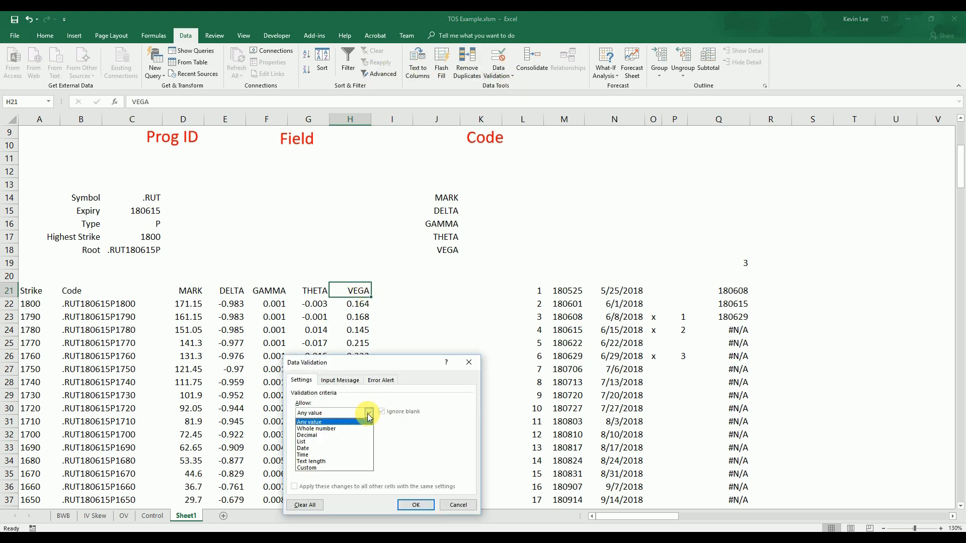
{"action": "left_click", "coordinate": [339, 445]}
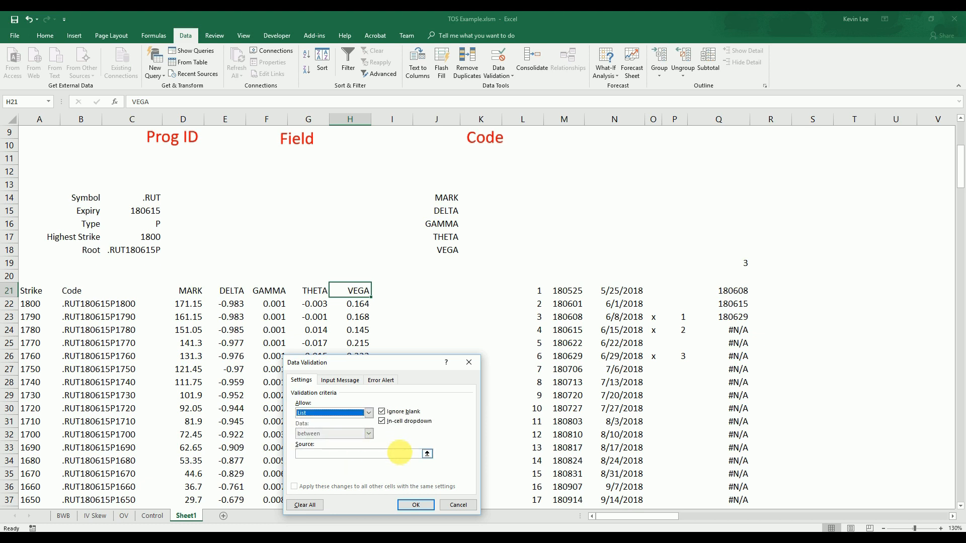
{"action": "left_click", "coordinate": [397, 453]}
{"action": "left_click", "coordinate": [453, 203]}
{"action": "left_click_drag", "start_coordinate": [454, 203], "coordinate": [463, 253]}
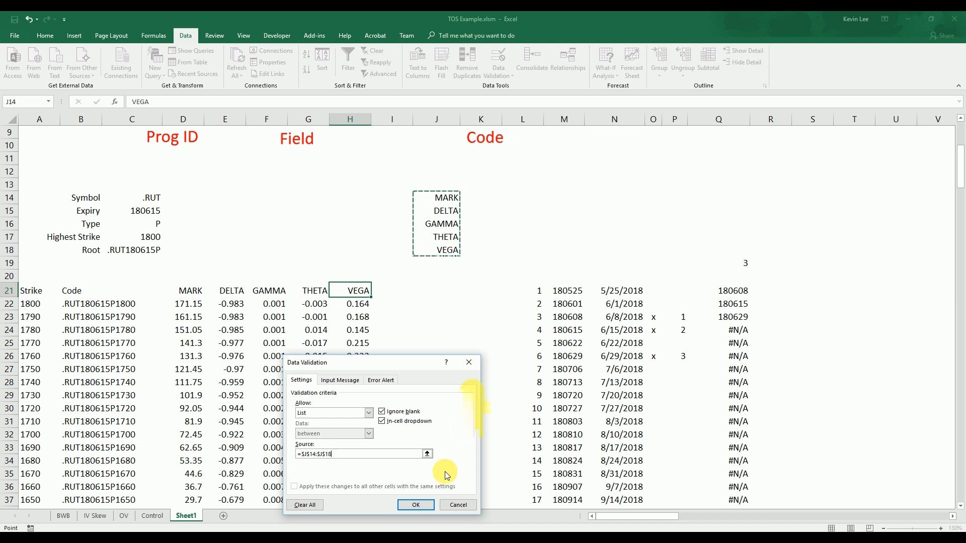
{"action": "left_click", "coordinate": [416, 505]}
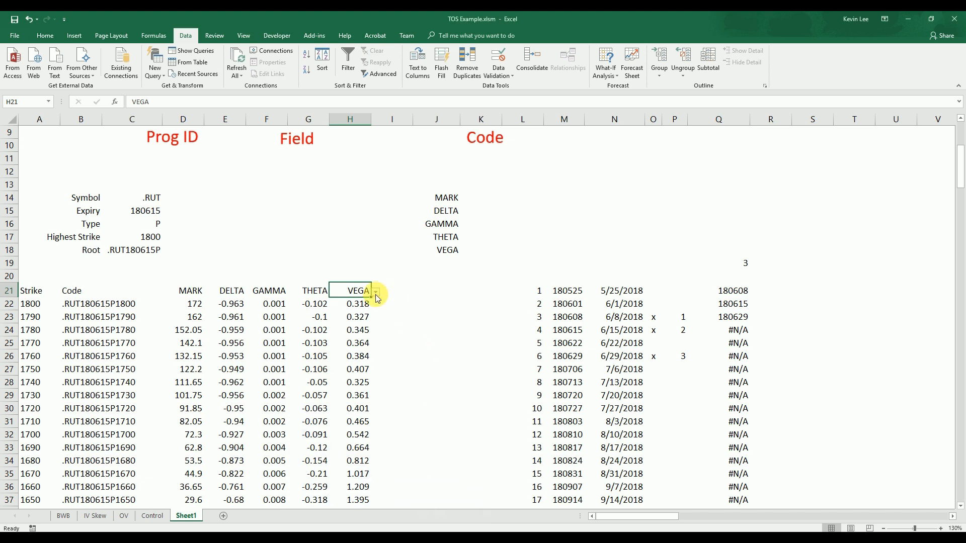
Test the H21 dropdown by choosing DELTA, MARK and GAMMA in turn, and finish with DELTA selected
{"action": "left_click", "coordinate": [376, 292]}
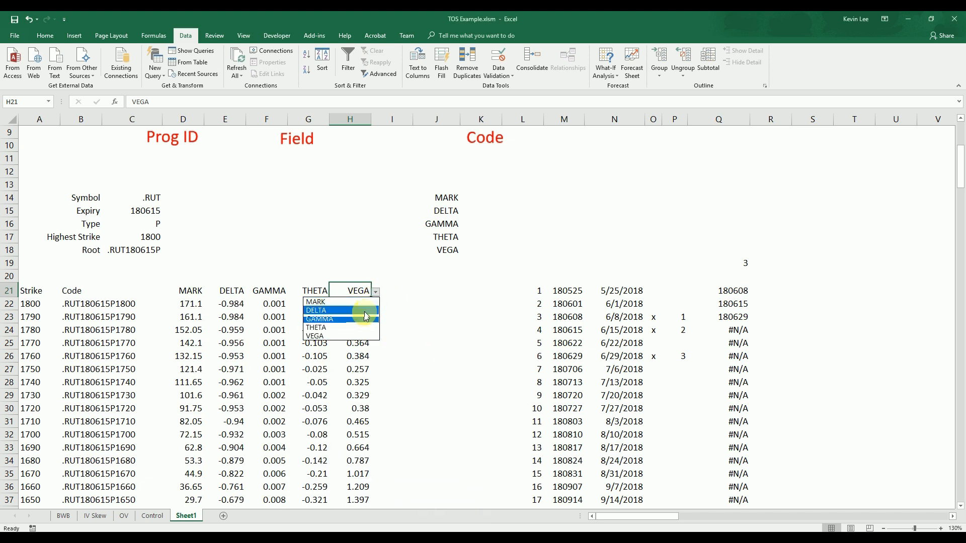
{"action": "left_click", "coordinate": [364, 311]}
{"action": "left_click", "coordinate": [375, 292]}
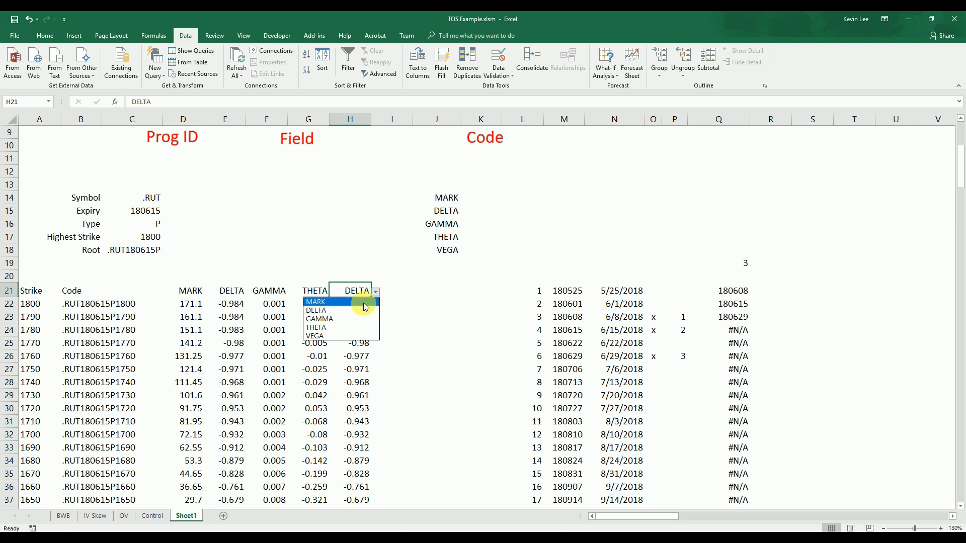
{"action": "left_click", "coordinate": [365, 303]}
{"action": "left_click", "coordinate": [376, 292]}
{"action": "left_click", "coordinate": [365, 319]}
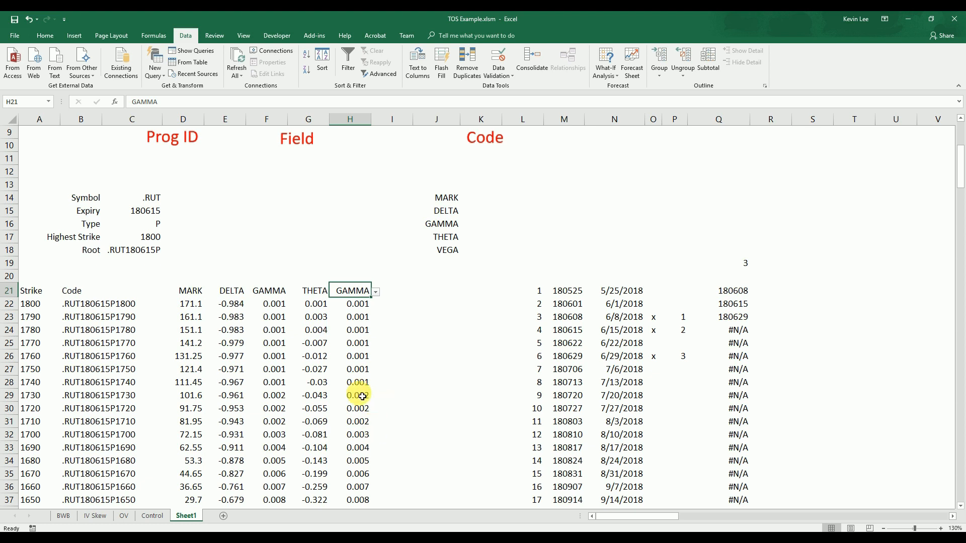
{"action": "left_click", "coordinate": [376, 293]}
{"action": "left_click", "coordinate": [351, 311]}
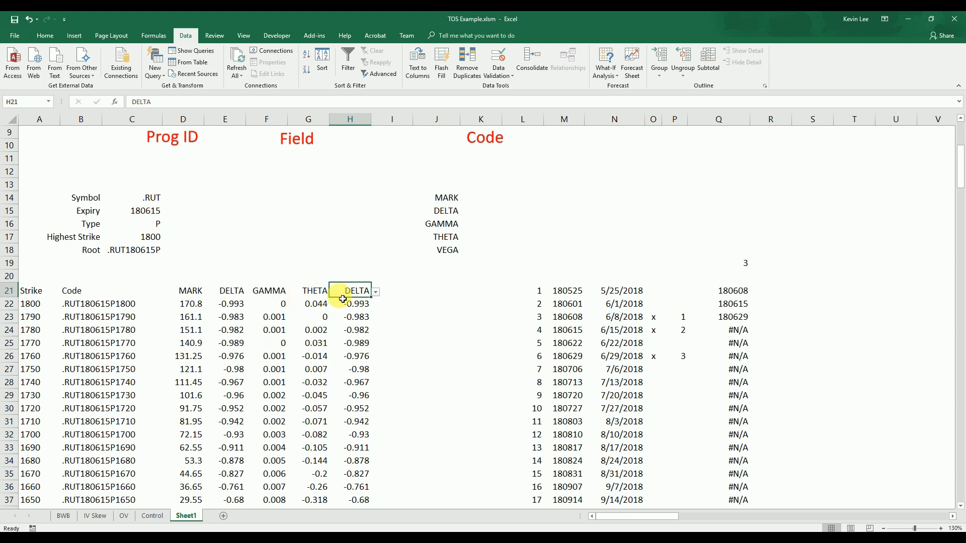
Inspect the option code formula in B23
{"action": "left_click", "coordinate": [419, 320]}
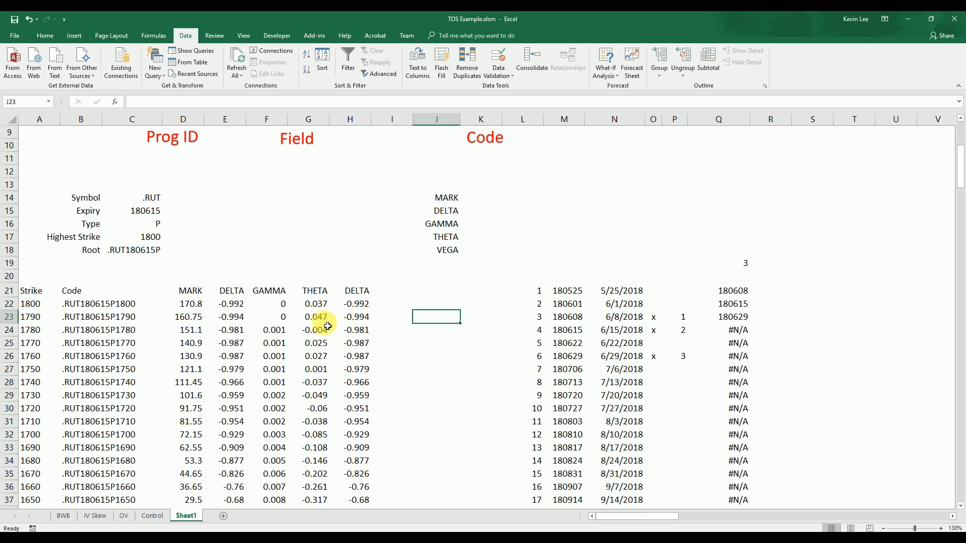
{"action": "left_click", "coordinate": [119, 316]}
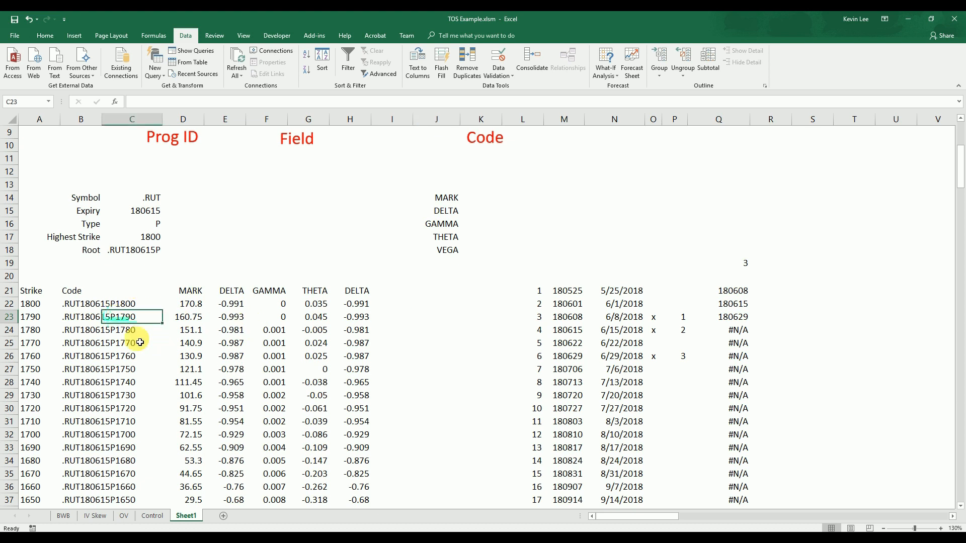
{"action": "left_click", "coordinate": [80, 317]}
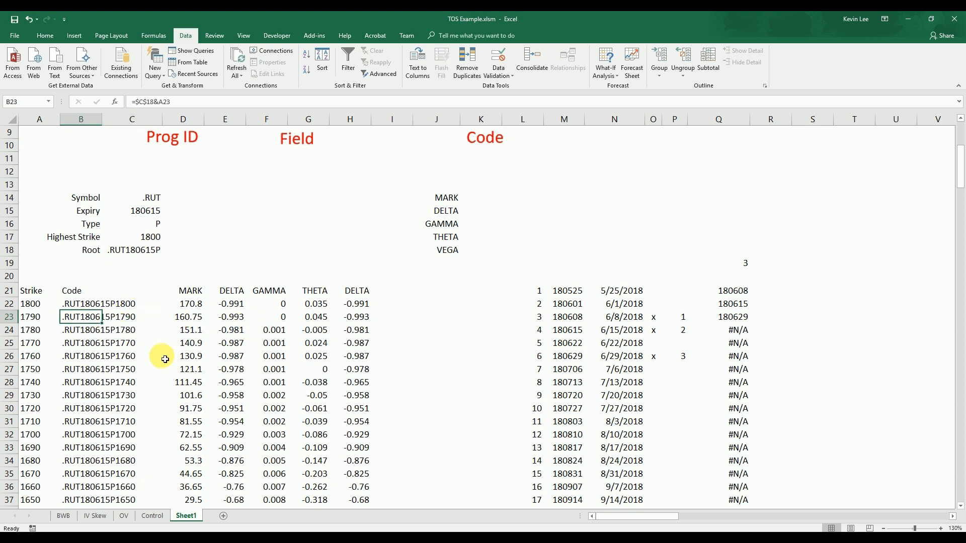